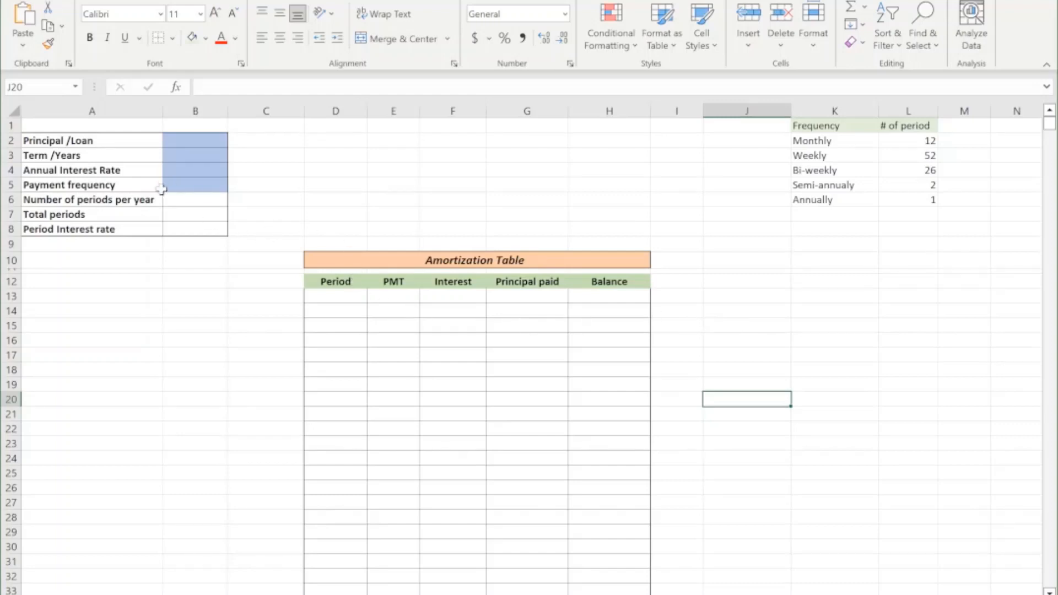
click(93, 142)
drag(93, 142, 185, 224)
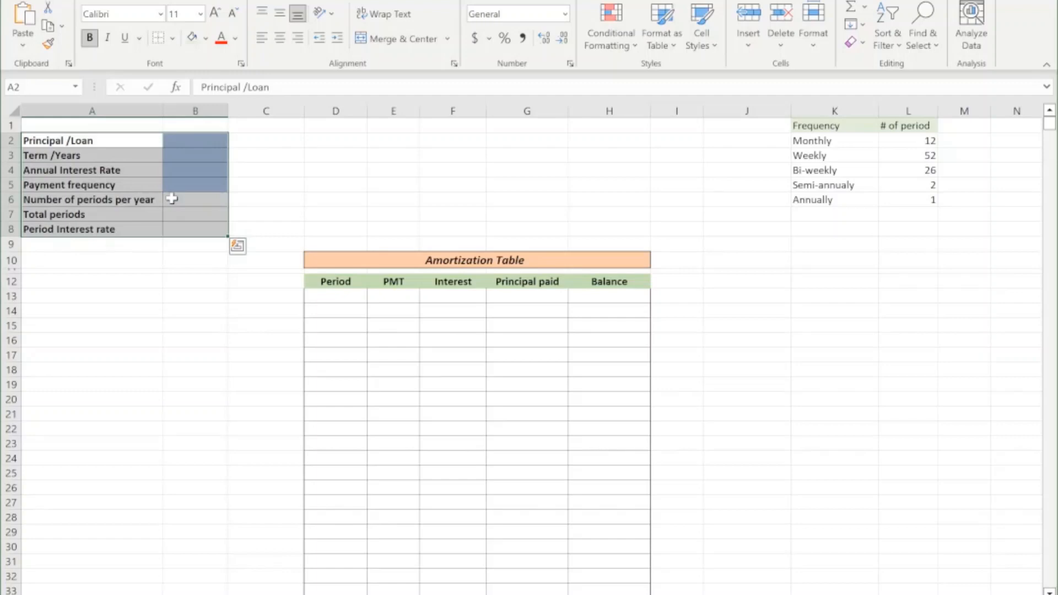
click(197, 159)
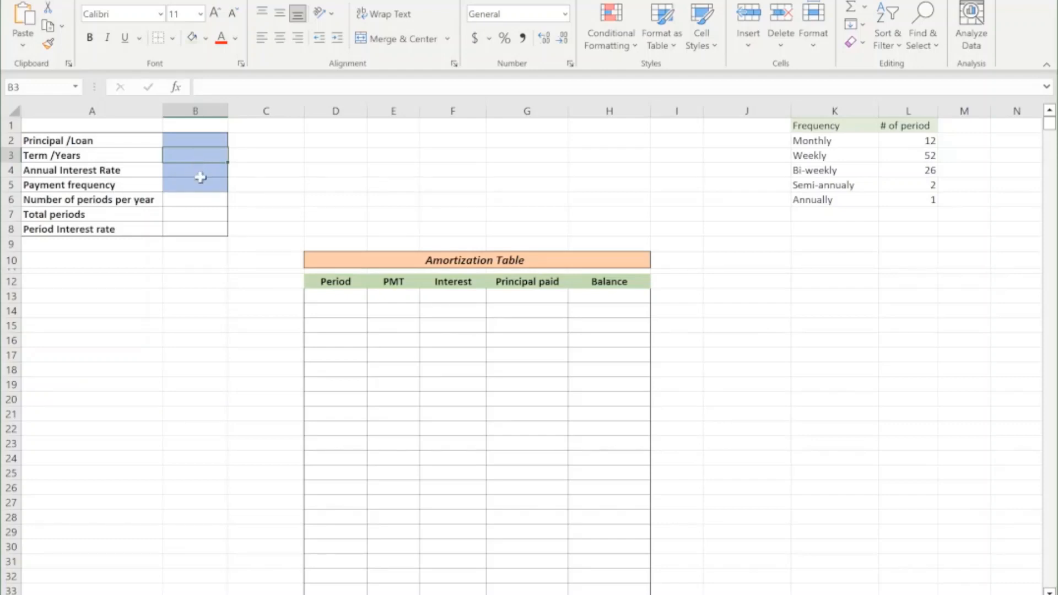
key(Return)
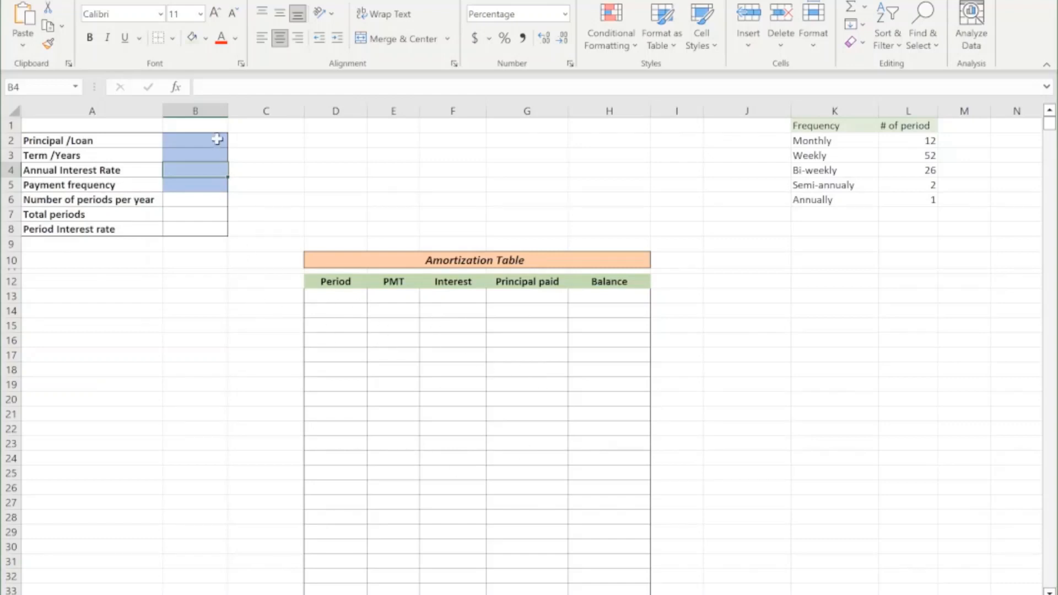
click(186, 136)
drag(186, 136, 188, 230)
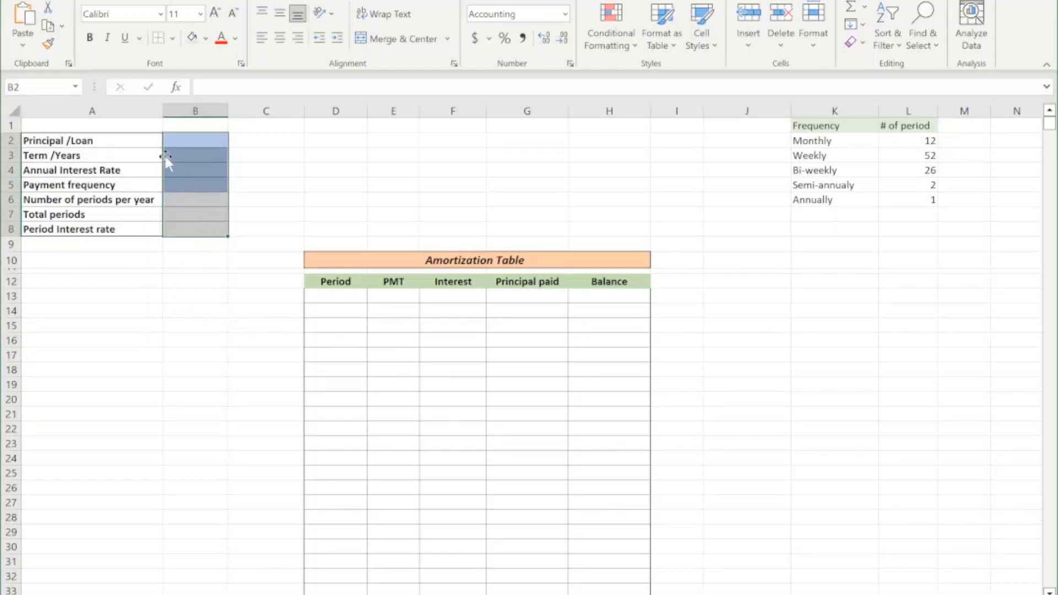
drag(99, 139, 199, 231)
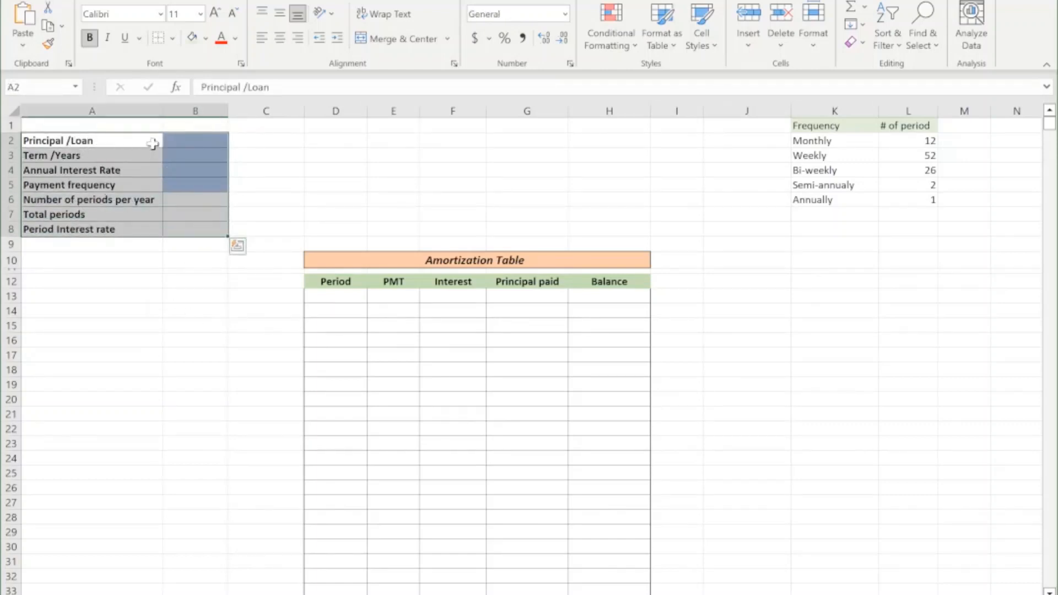
Enter the loan inputs in B2:B4: principal 300000, term 20 years and annual interest rate 7%.
click(190, 143)
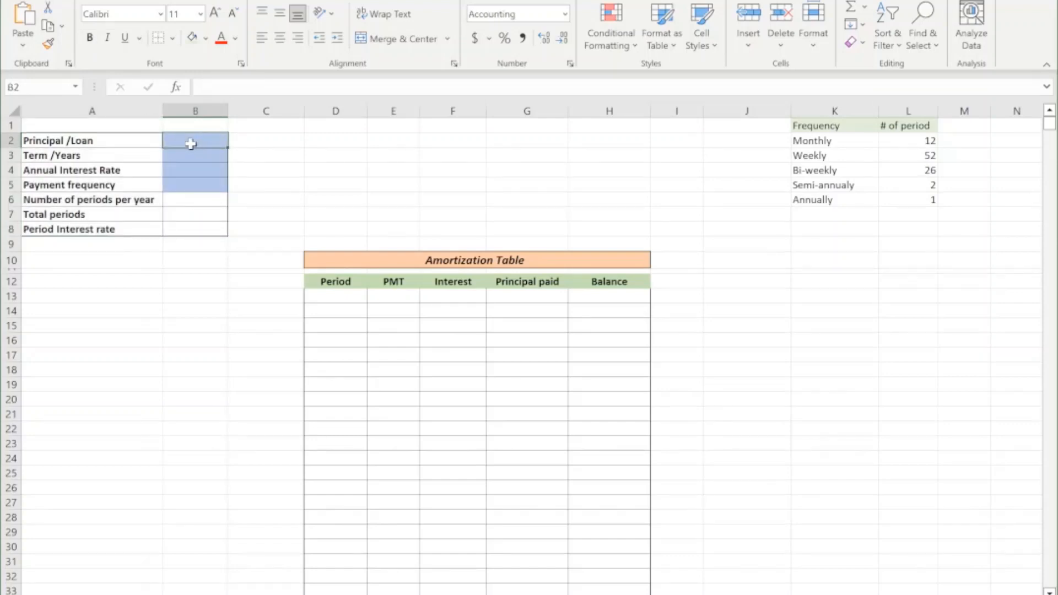
text(300000)
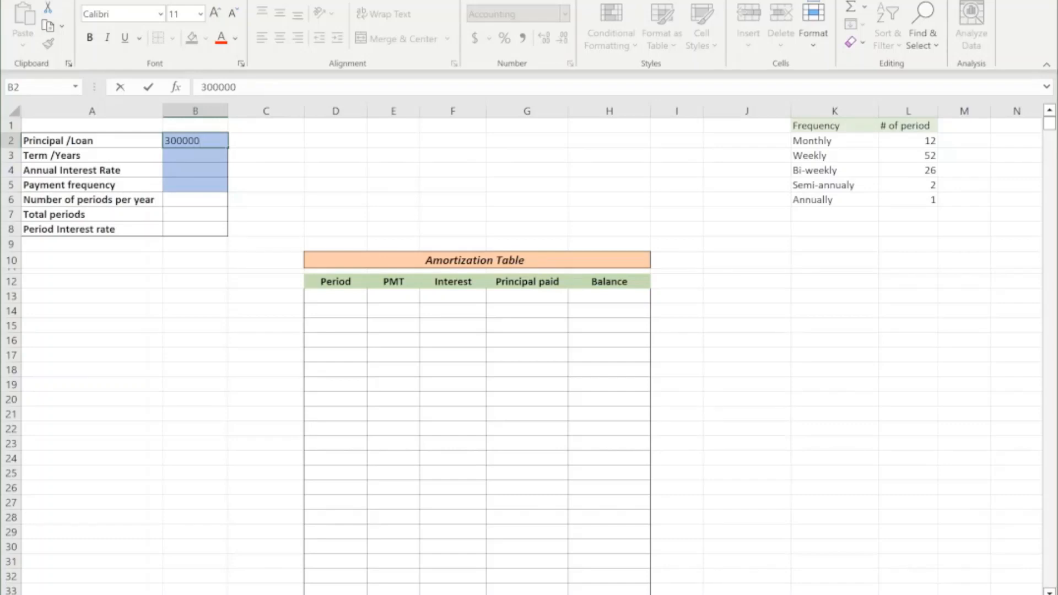
key(Return)
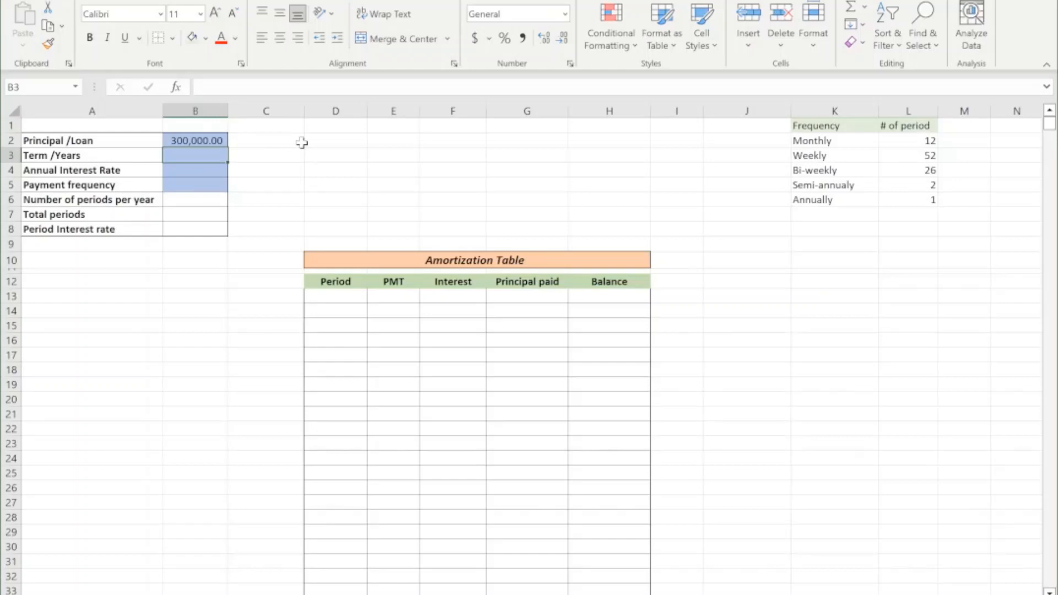
text(20)
key(Return)
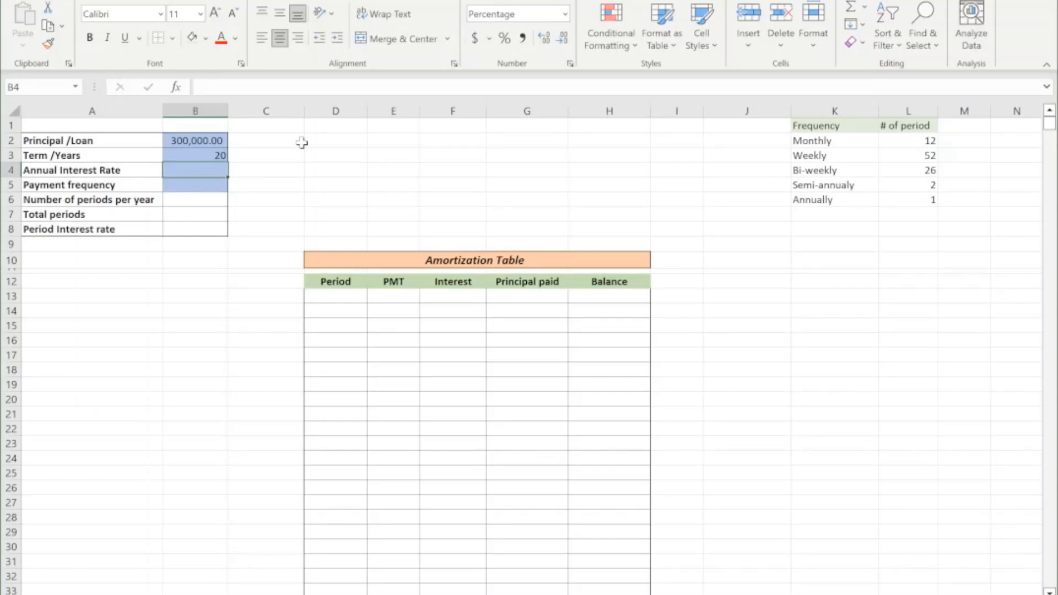
text(7)
key(Return)
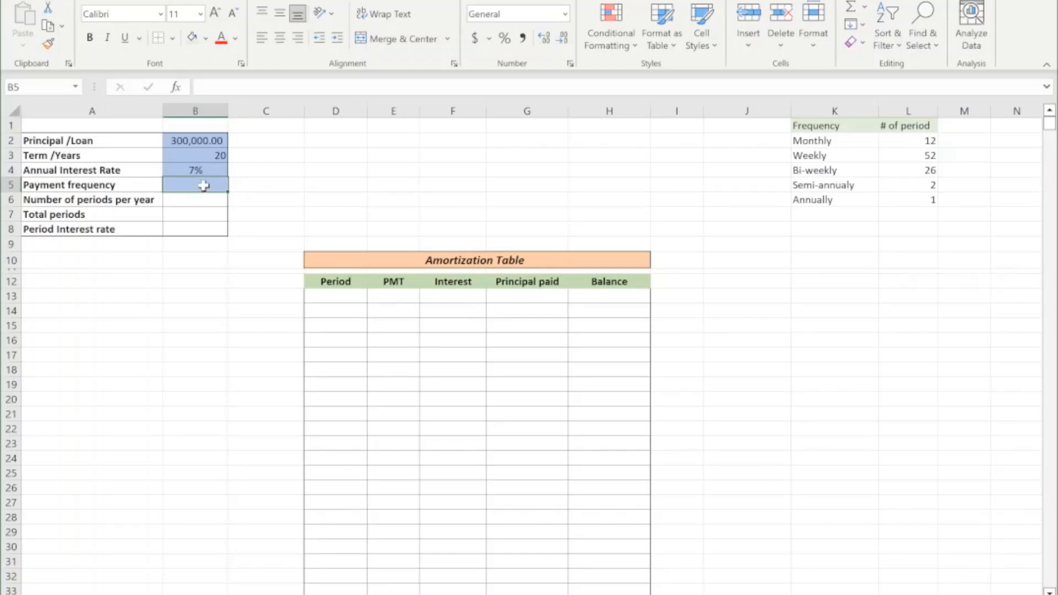
Examine the frequency table in K2:L6 for the number of periods belonging to each payment frequency.
drag(814, 141, 885, 196)
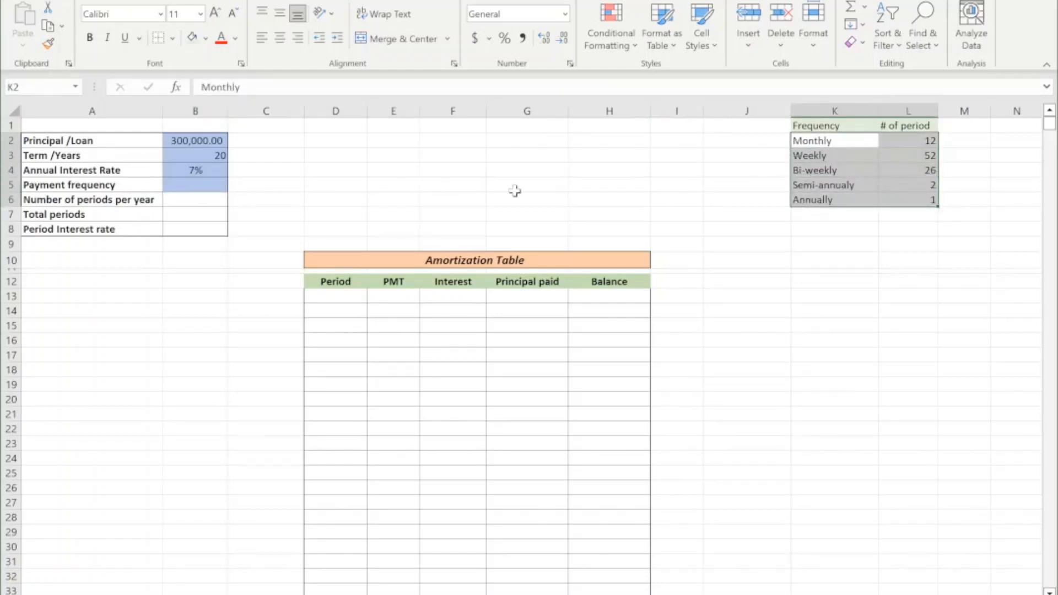
click(914, 140)
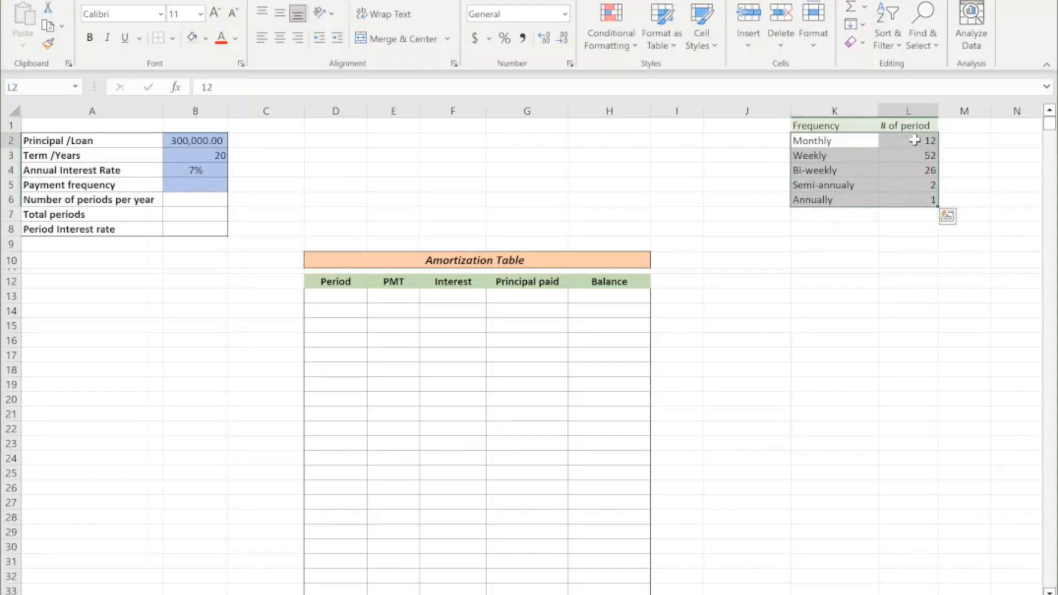
click(915, 140)
click(833, 140)
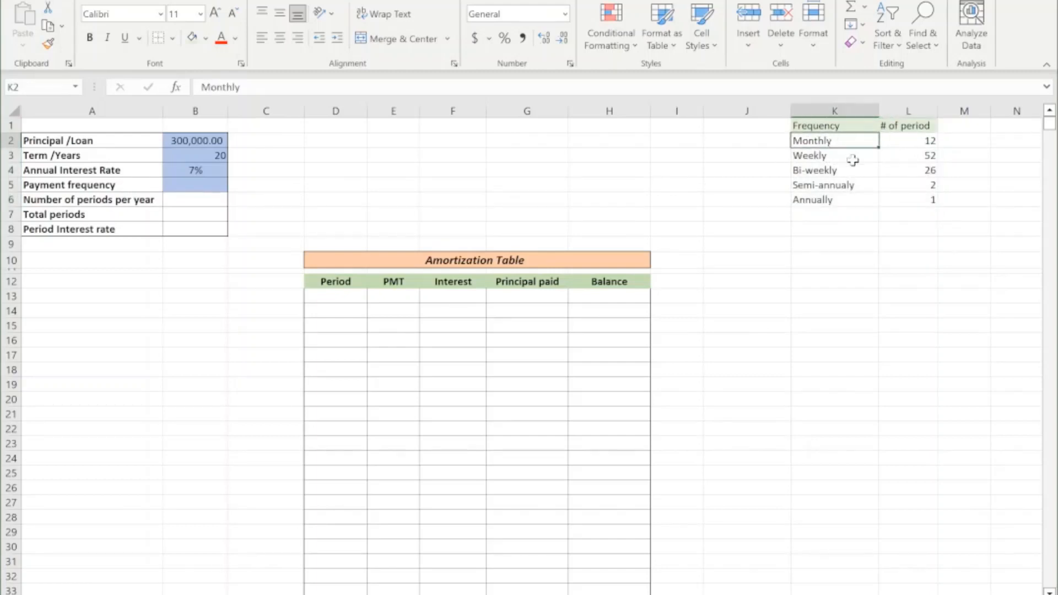
click(898, 157)
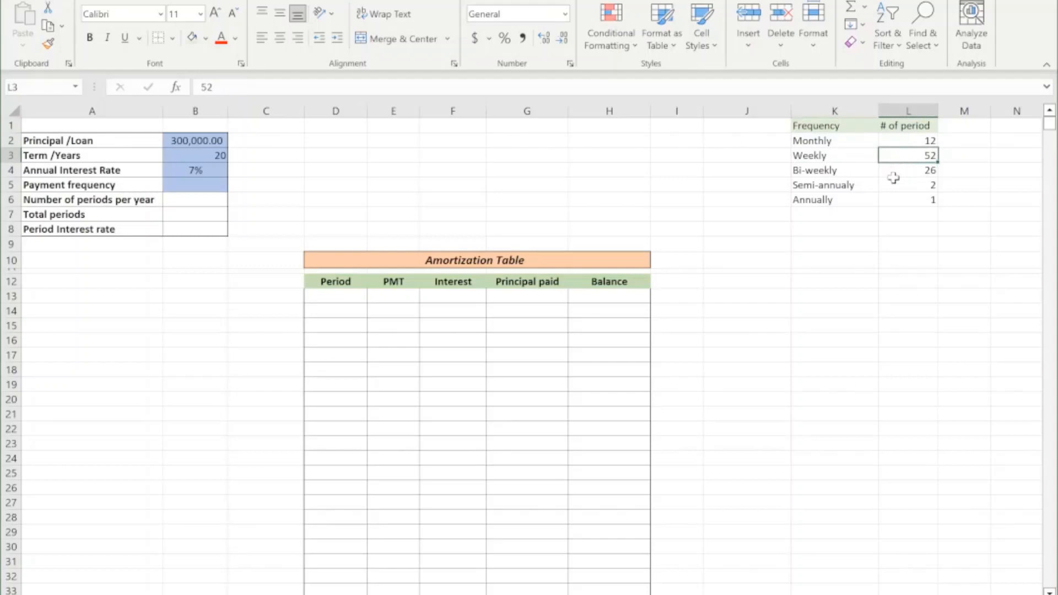
click(896, 172)
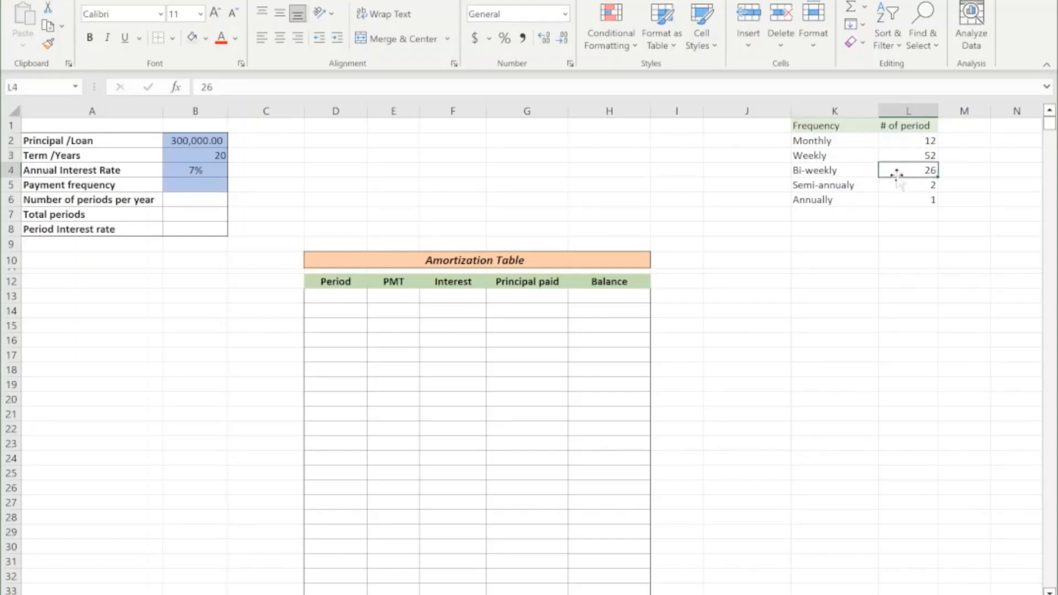
click(908, 187)
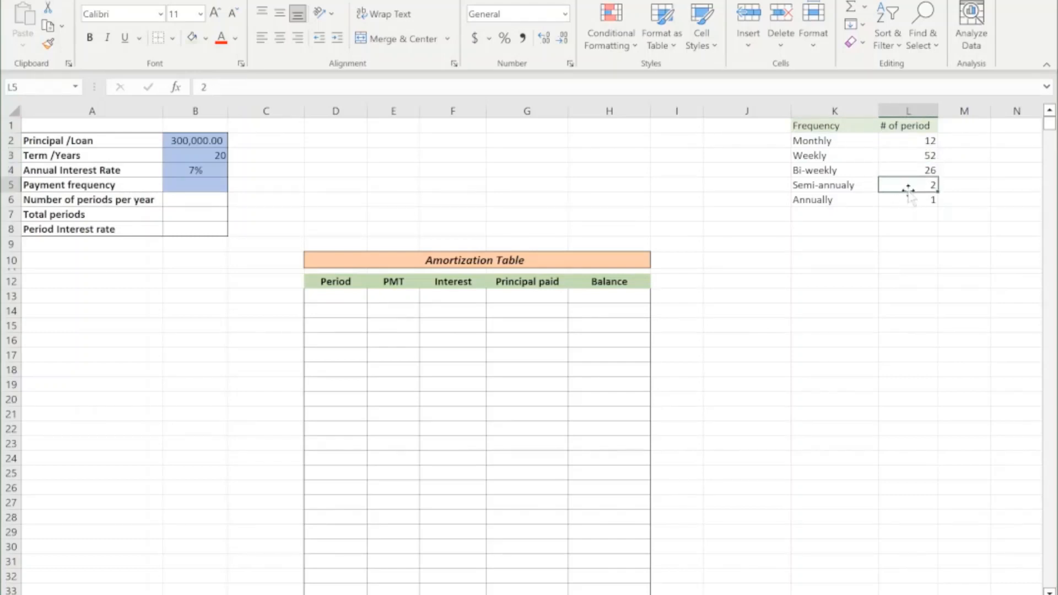
click(909, 202)
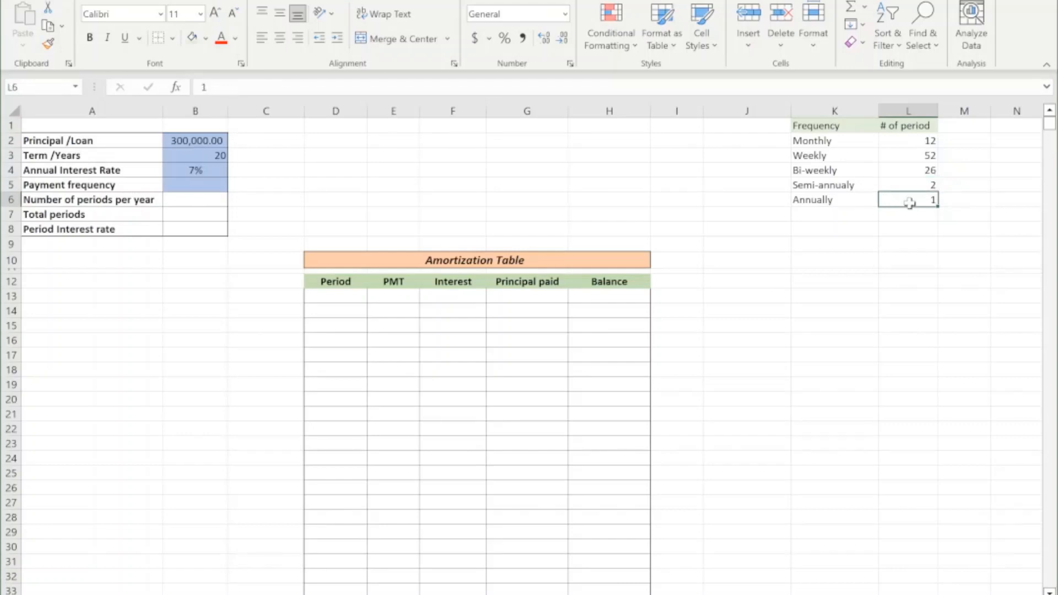
Add a List data validation to the Payment frequency cell B5 with source =$K$2:$K$6, and choose Monthly from it.
click(199, 187)
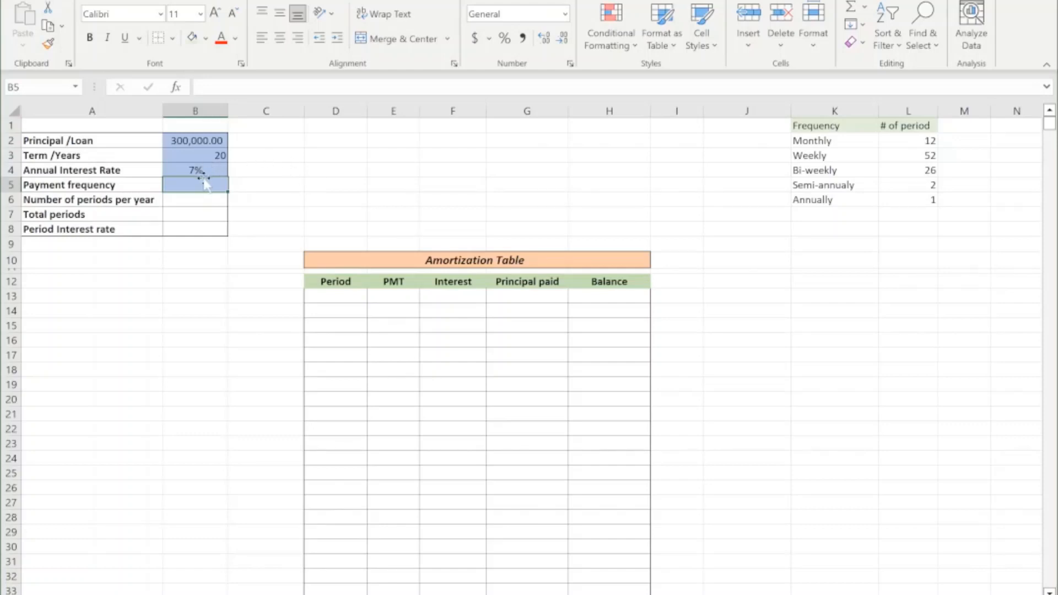
click(320, 1)
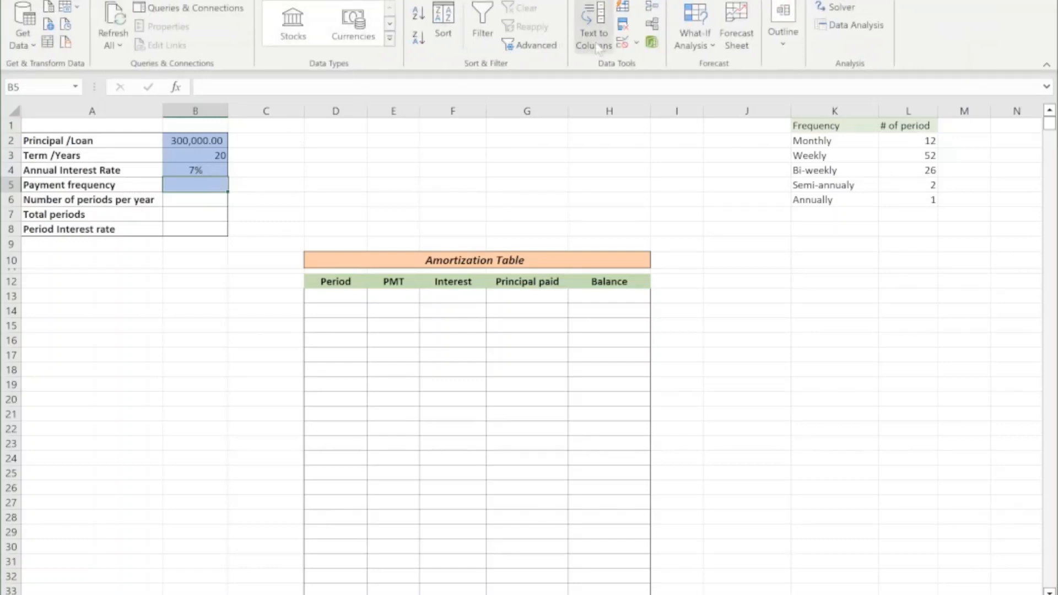
click(622, 44)
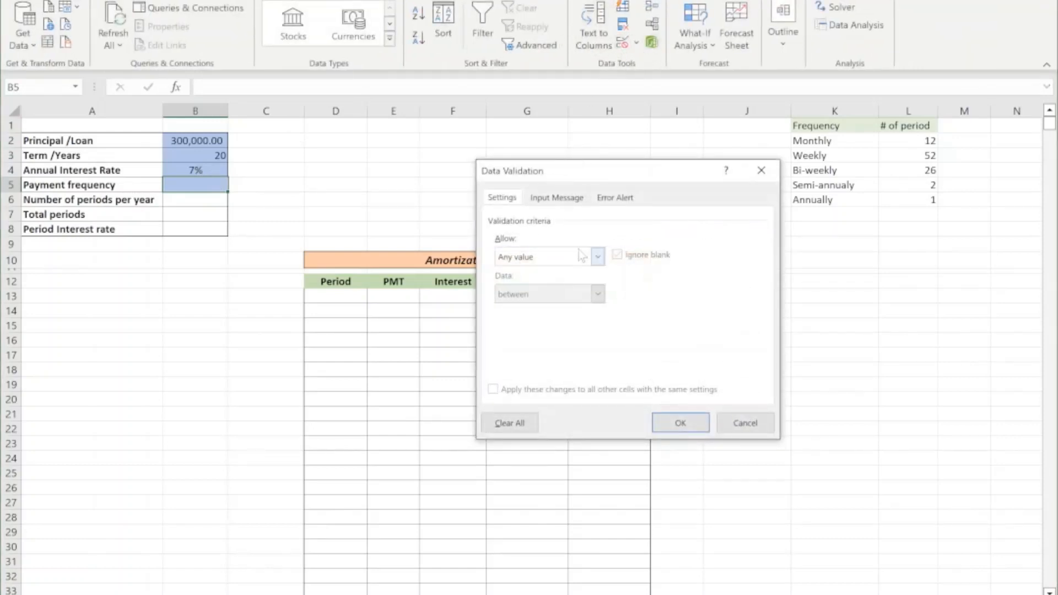
click(594, 257)
click(578, 307)
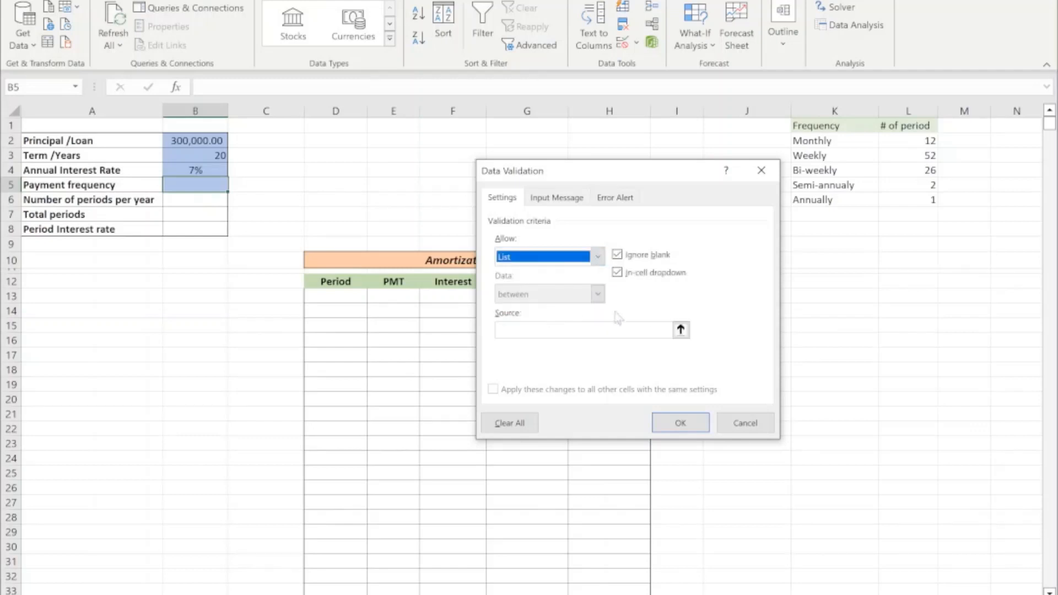
click(680, 329)
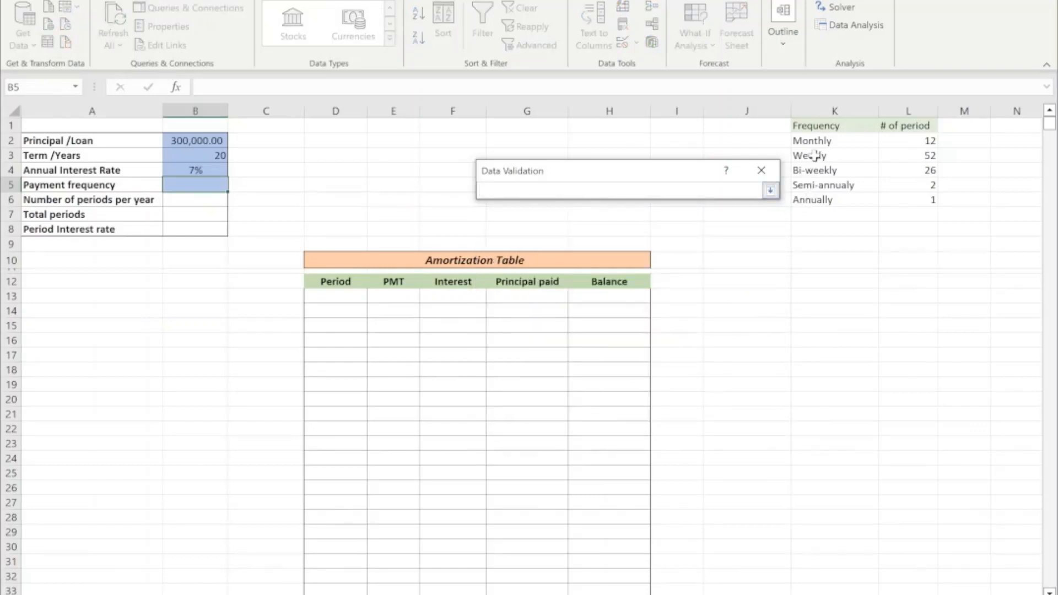
drag(815, 142, 814, 206)
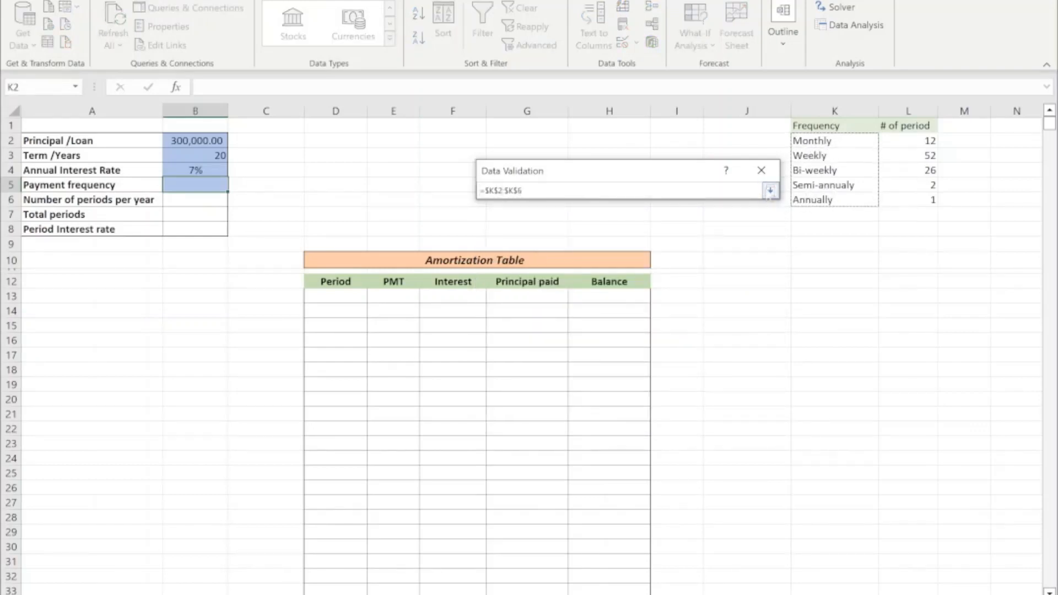
click(771, 190)
click(679, 421)
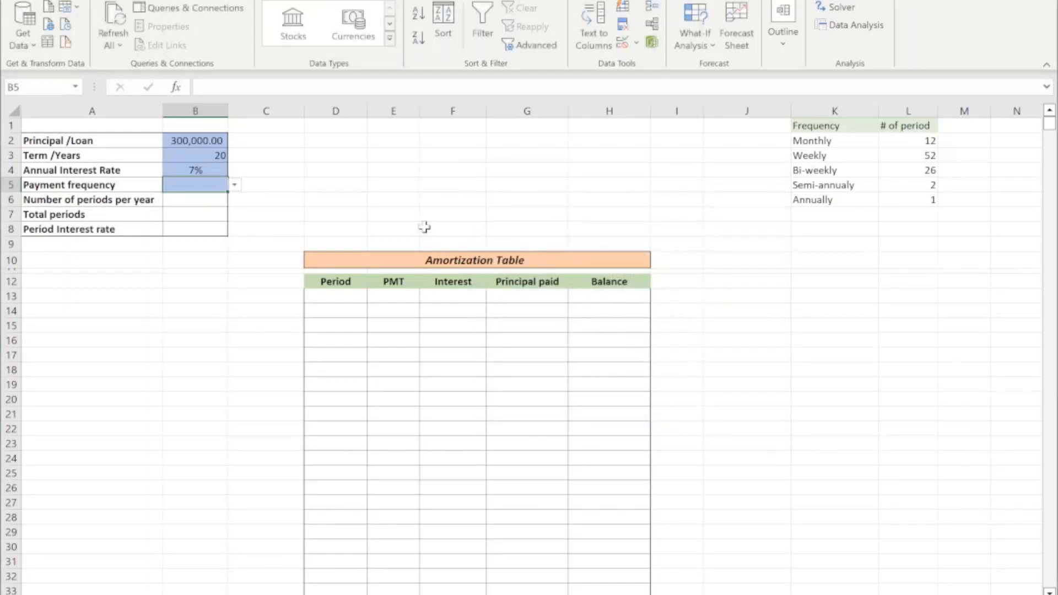
click(235, 186)
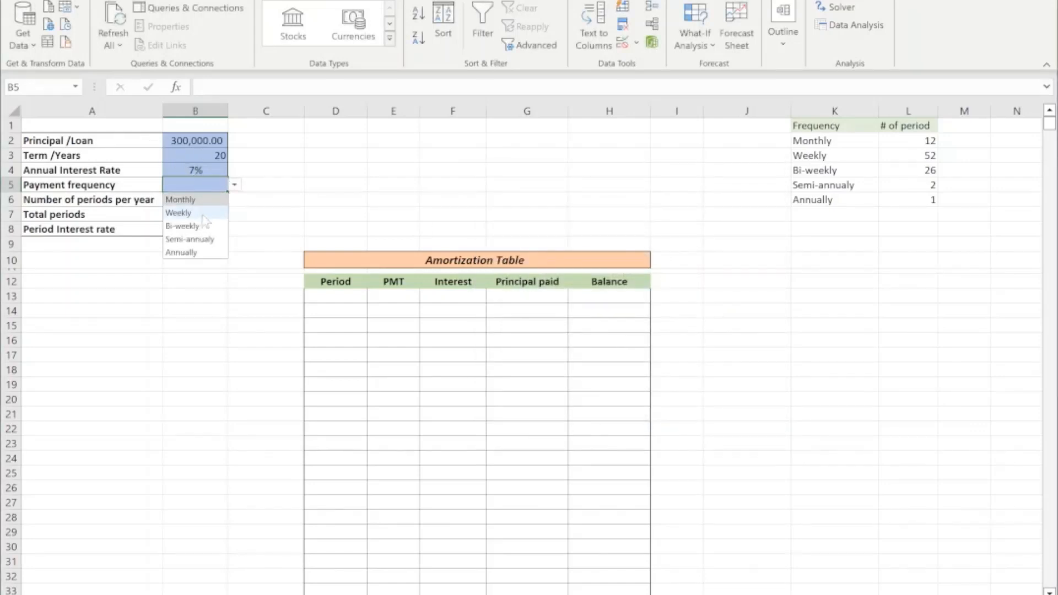
click(206, 201)
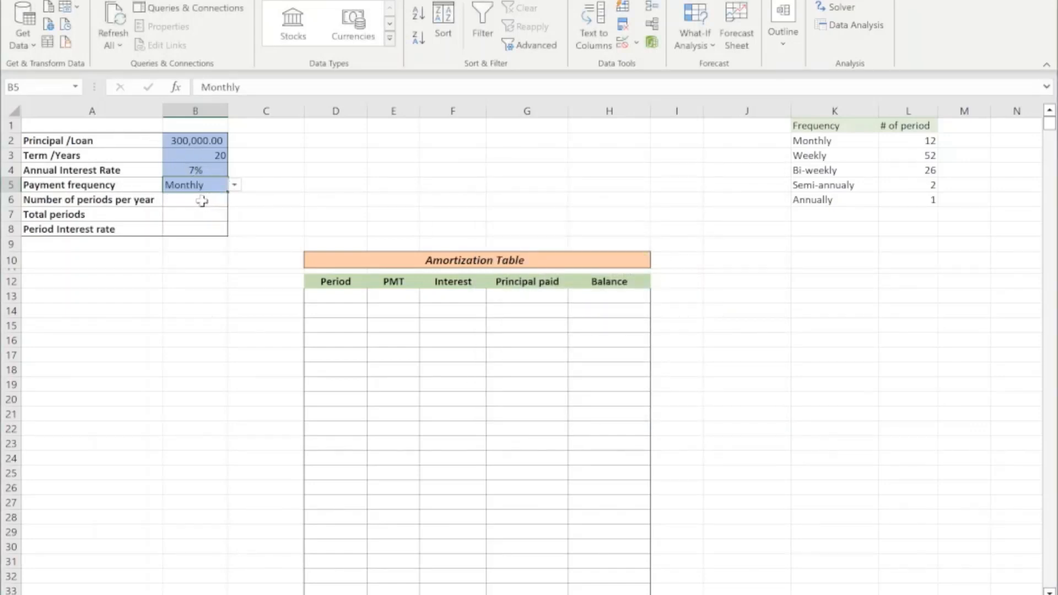
click(204, 202)
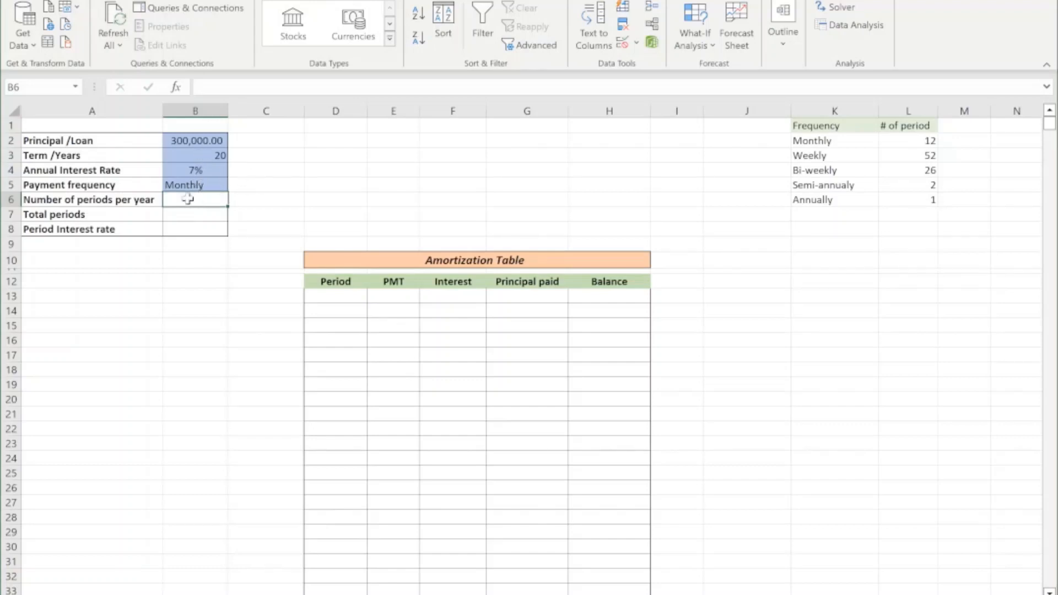
drag(203, 137, 200, 182)
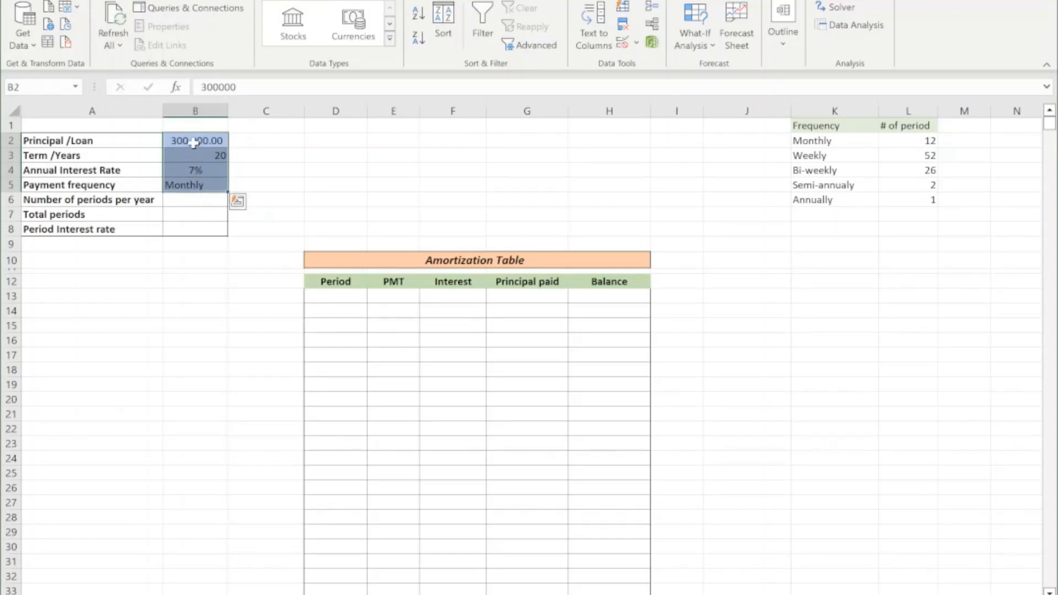
drag(194, 142, 193, 182)
drag(193, 142, 190, 183)
key(Return)
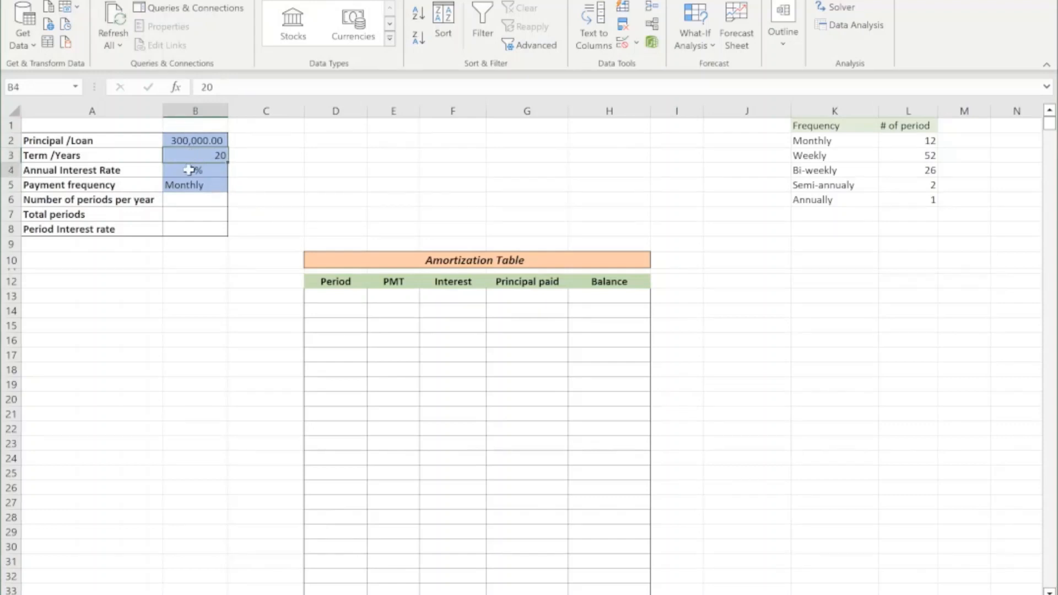
key(Return)
key(Return)
drag(194, 142, 197, 176)
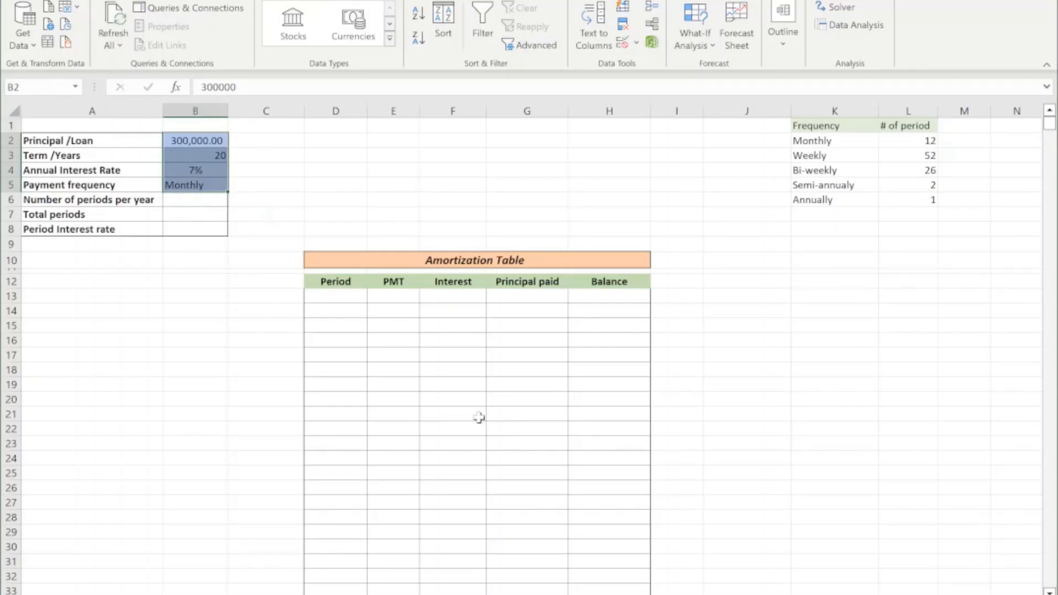
drag(189, 202, 193, 223)
click(190, 202)
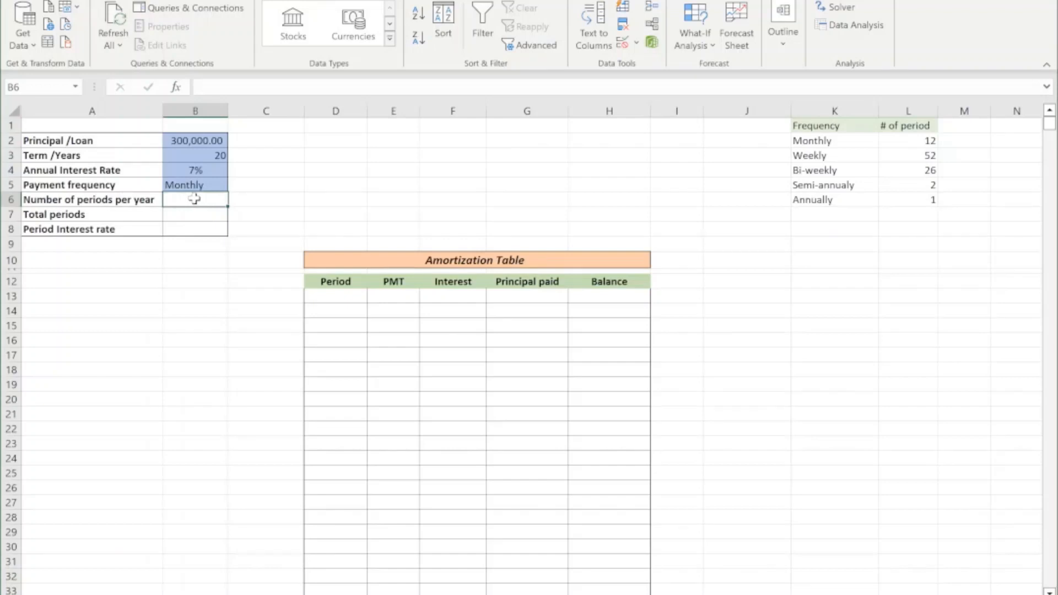
drag(194, 198, 195, 225)
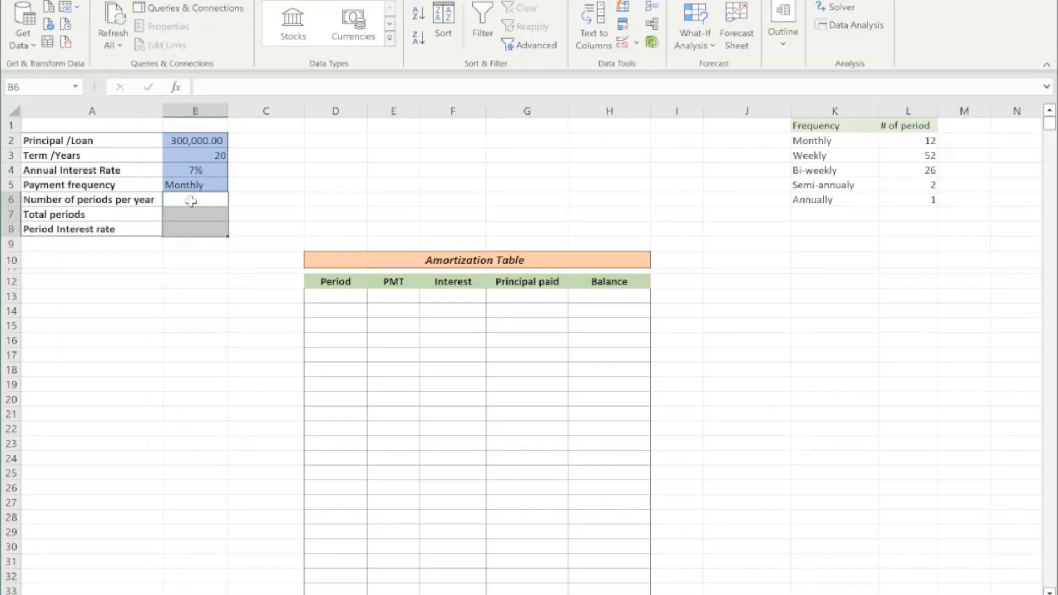
click(194, 200)
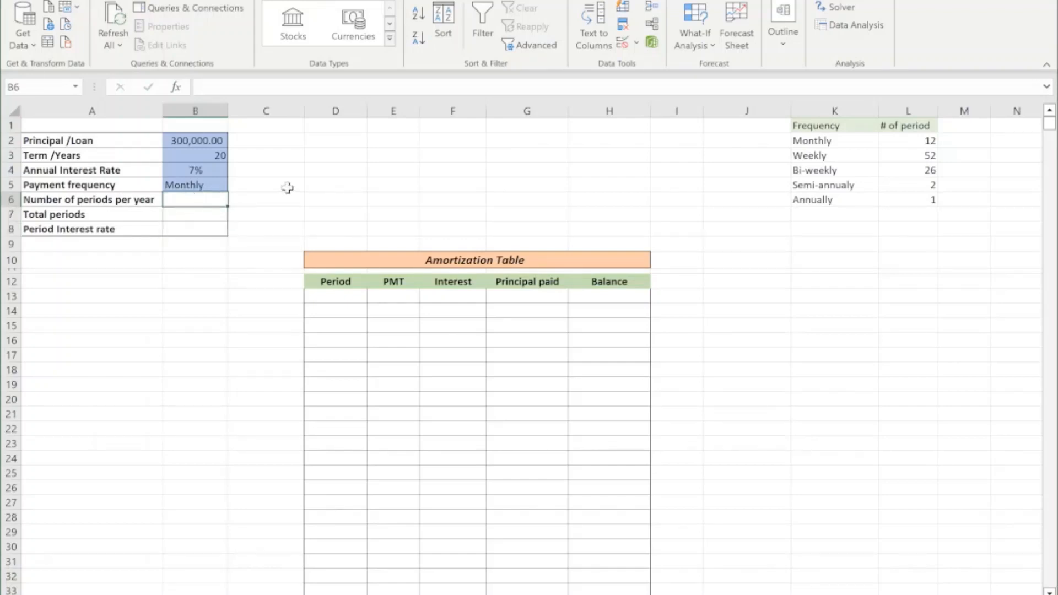
click(208, 185)
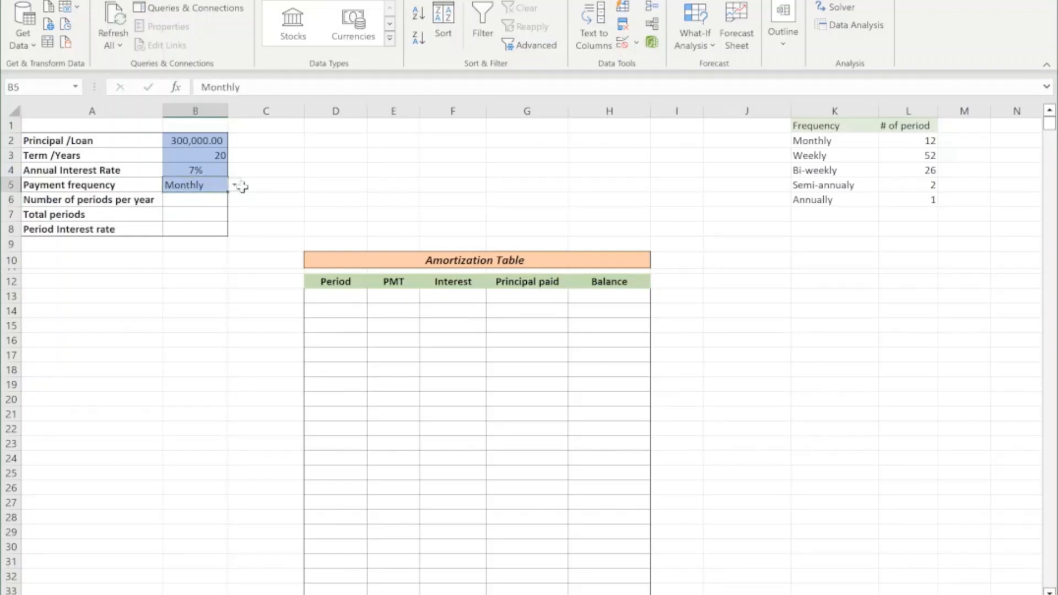
click(193, 201)
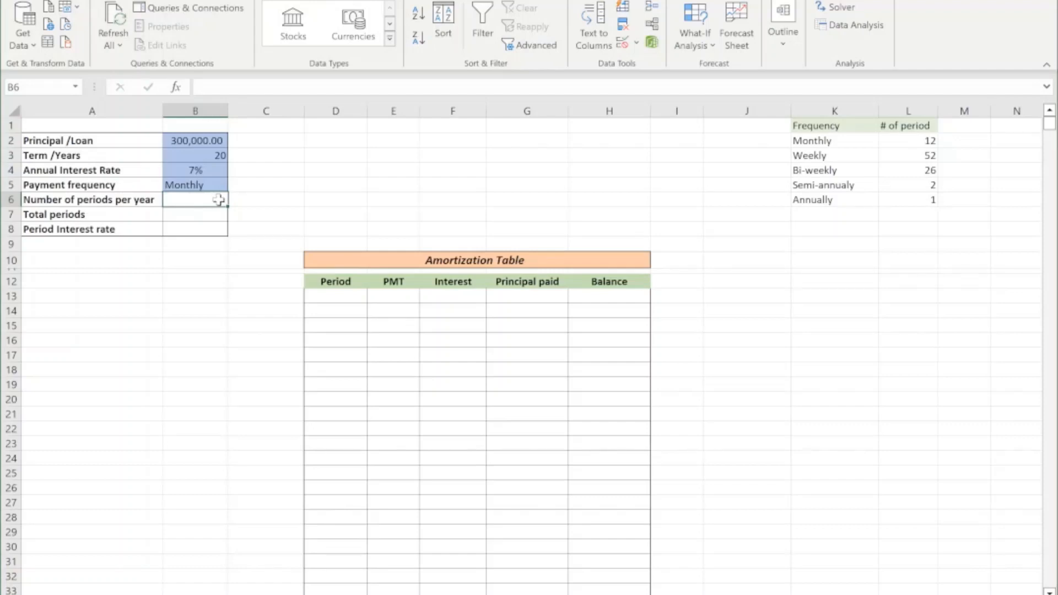
Look up the number of periods per year in B6 with =VLOOKUP(B5,$K$2:$L$6,2,FALSE).
double_click(185, 199)
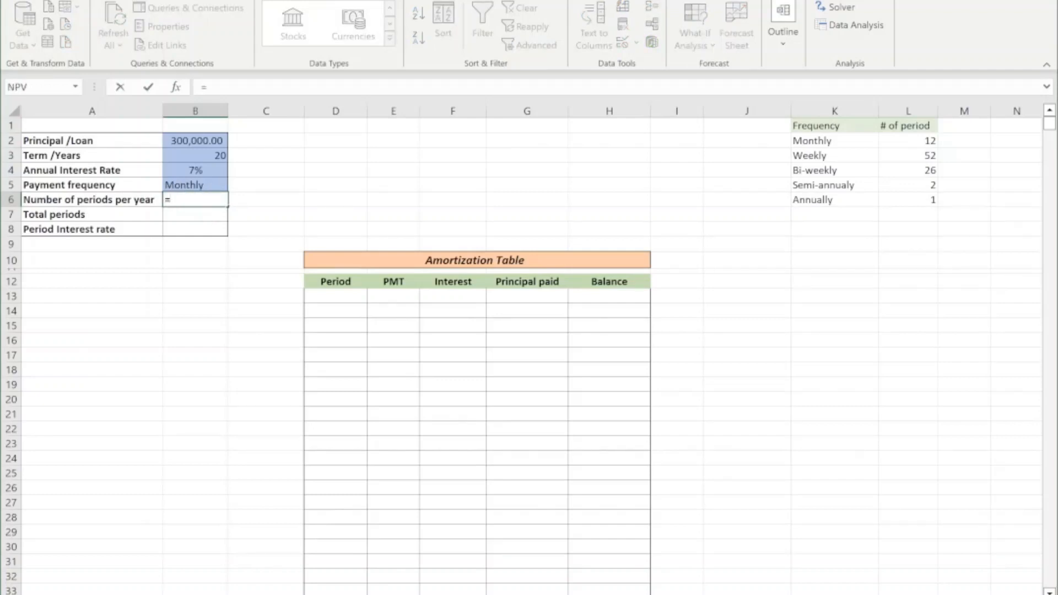
text(=vloo)
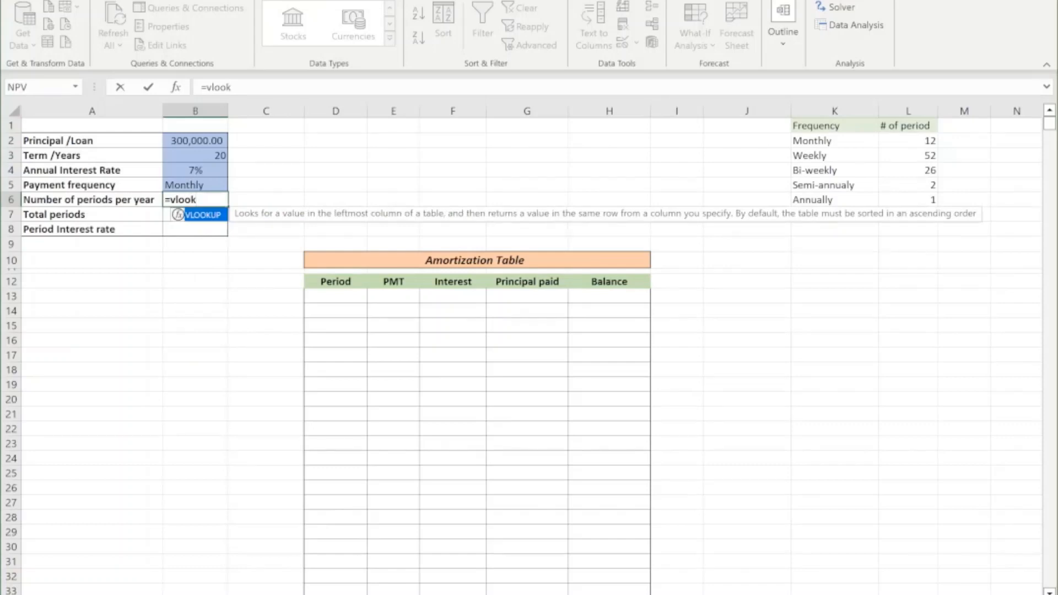
text(k)
key(Tab)
click(195, 185)
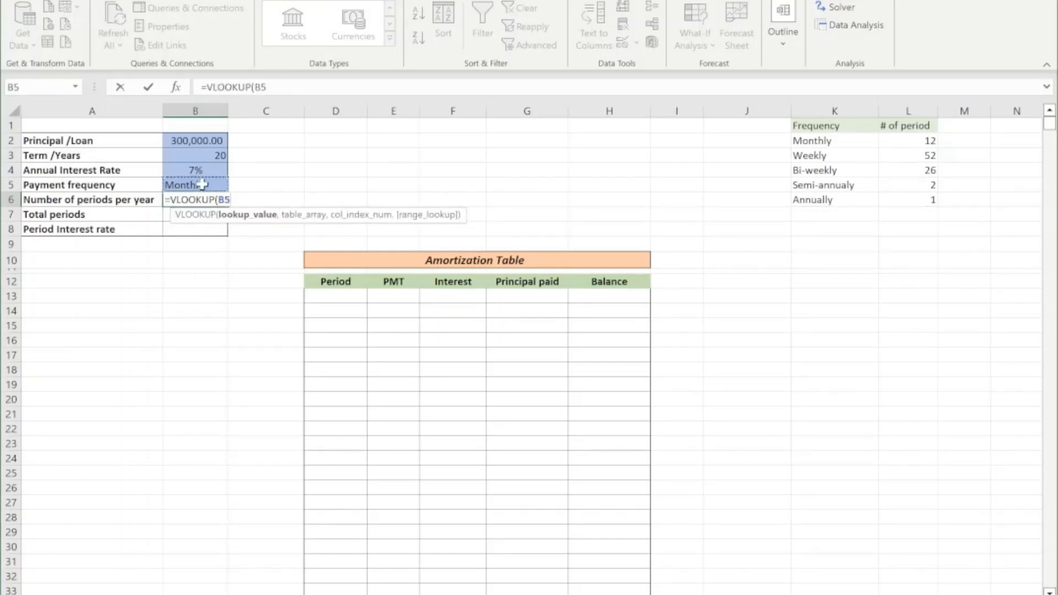
text(,)
drag(825, 142, 906, 202)
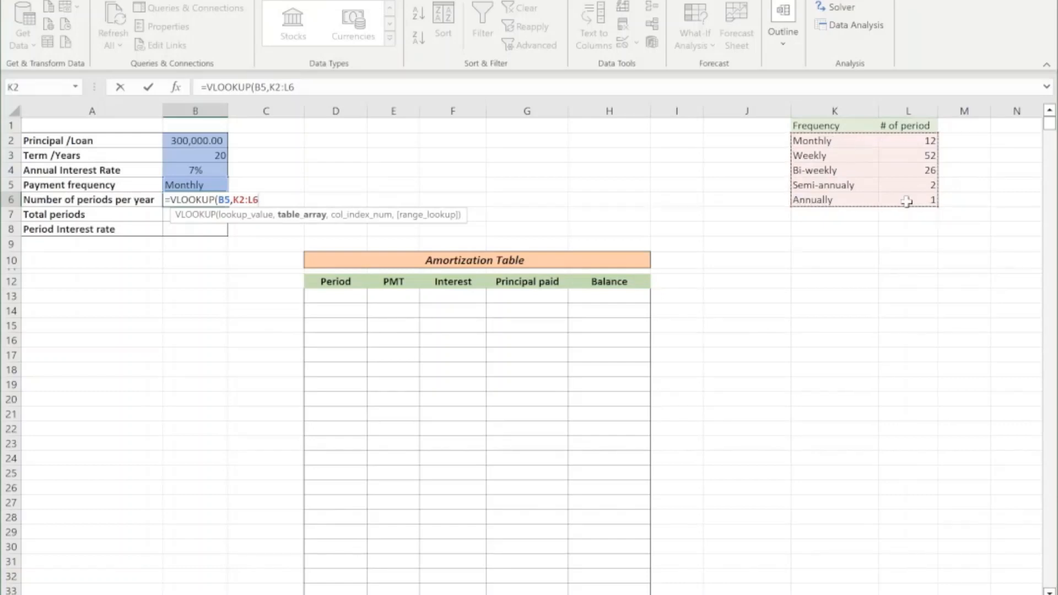
key(F4)
text(,2,)
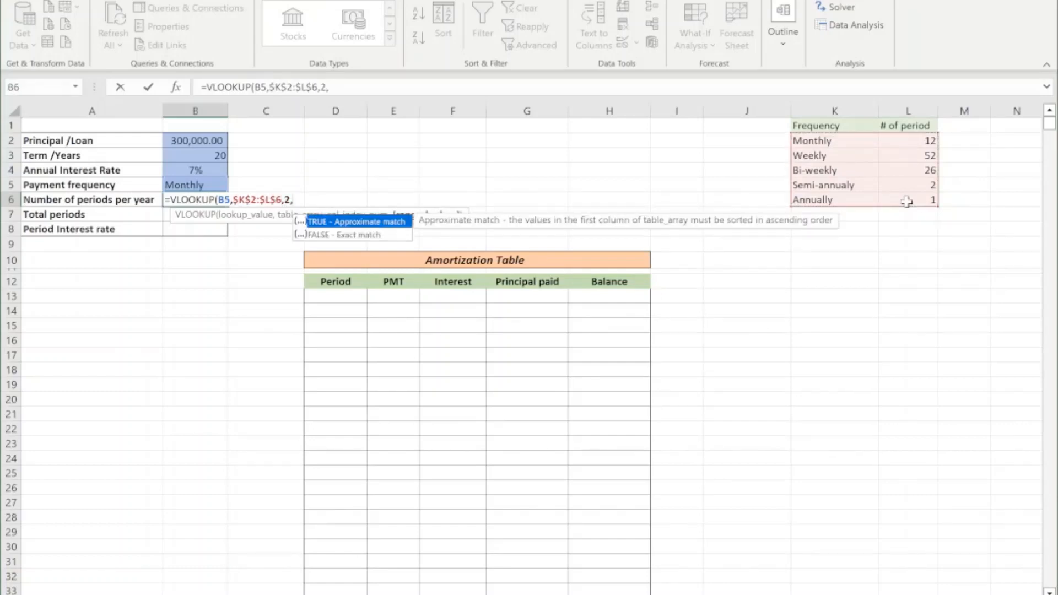
double_click(328, 234)
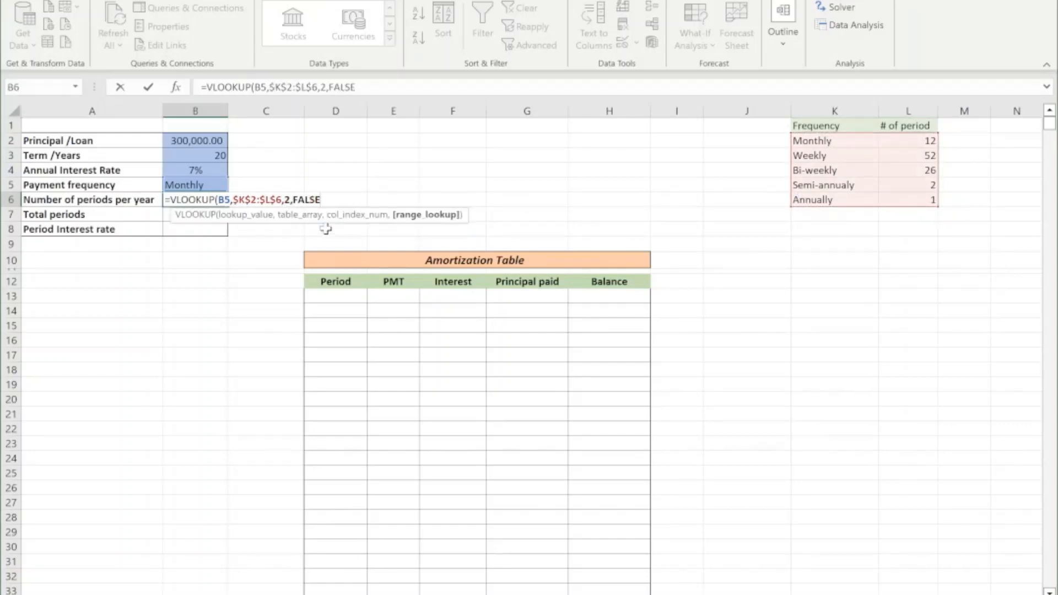
key(Return)
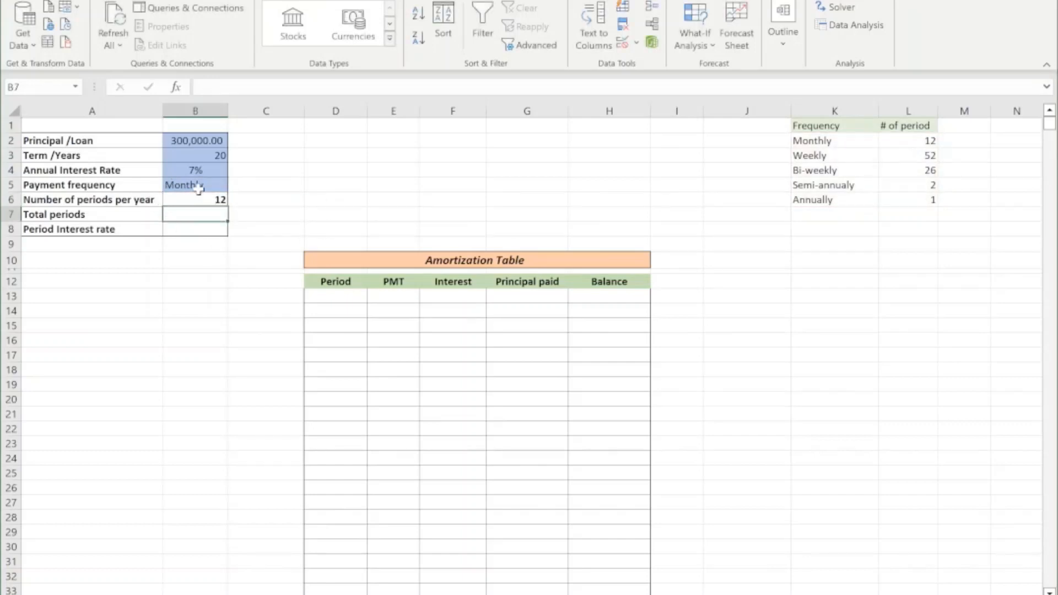
Switch the payment frequency in B5 to Semi-annualy to test the lookup in B6.
click(204, 184)
click(234, 184)
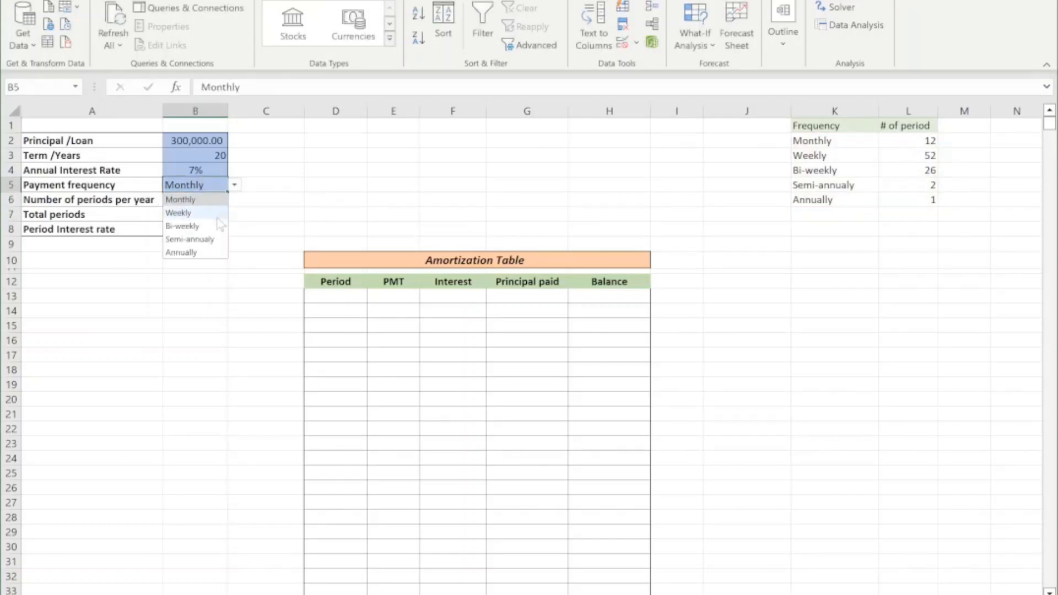
click(221, 239)
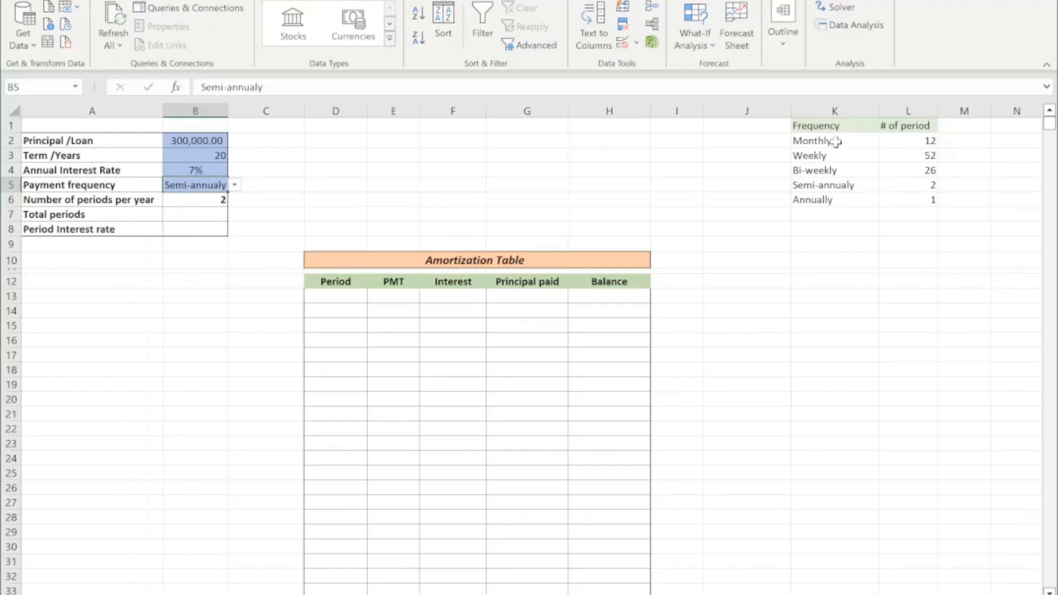
Hide columns K to M, which contain the frequency table.
drag(813, 110, 965, 138)
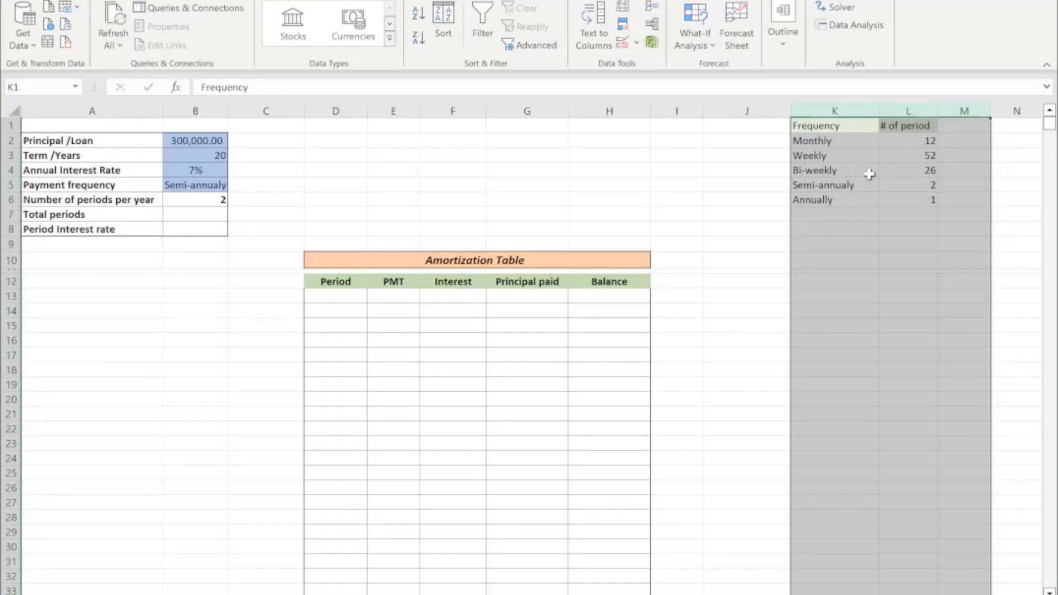
right_click(868, 174)
click(915, 448)
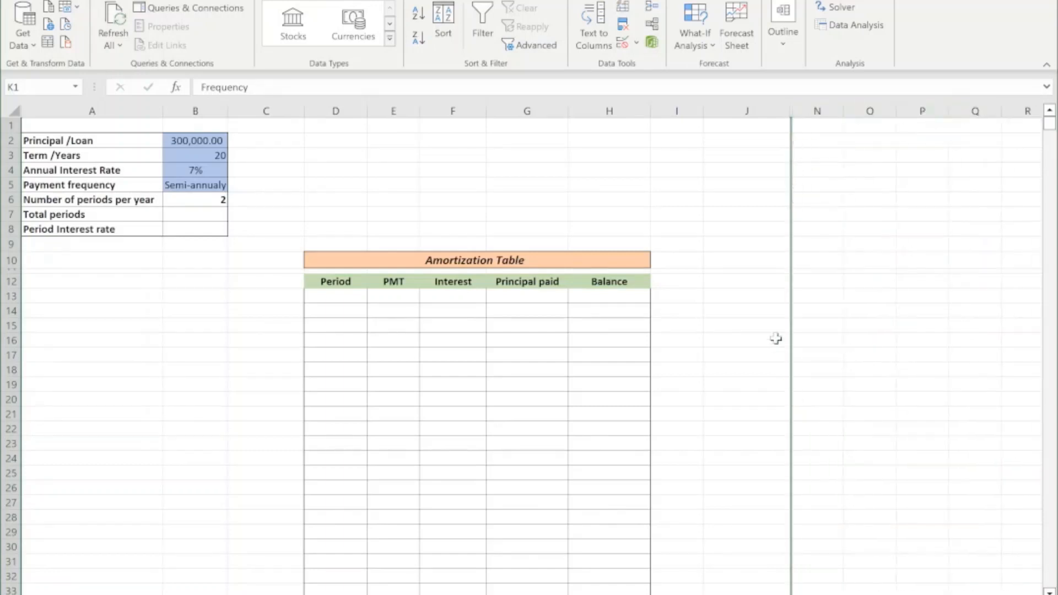
Calculate the total periods in B7 with the formula =B6*B3.
click(181, 218)
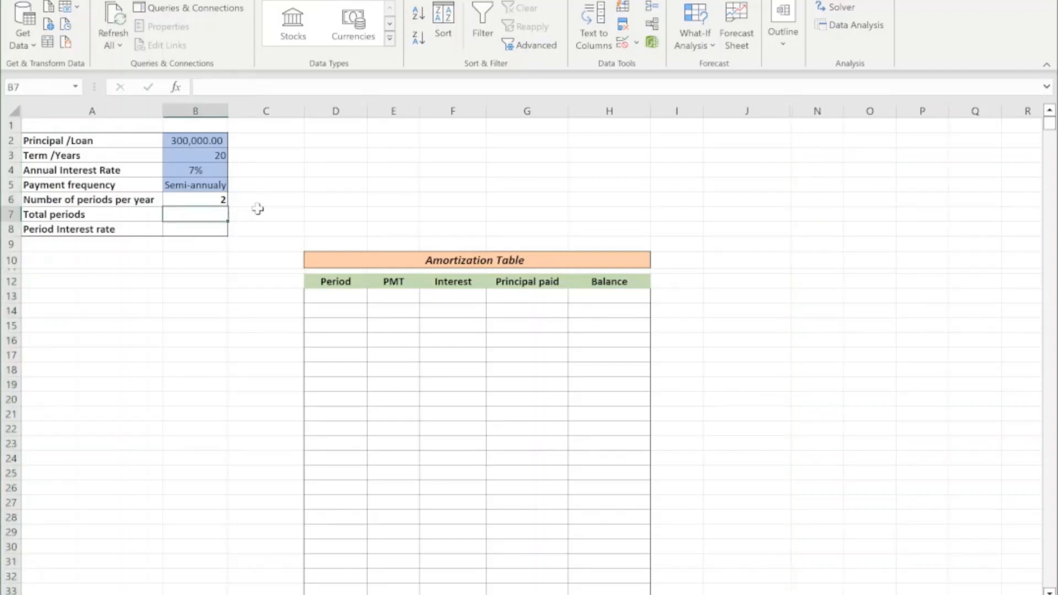
click(206, 201)
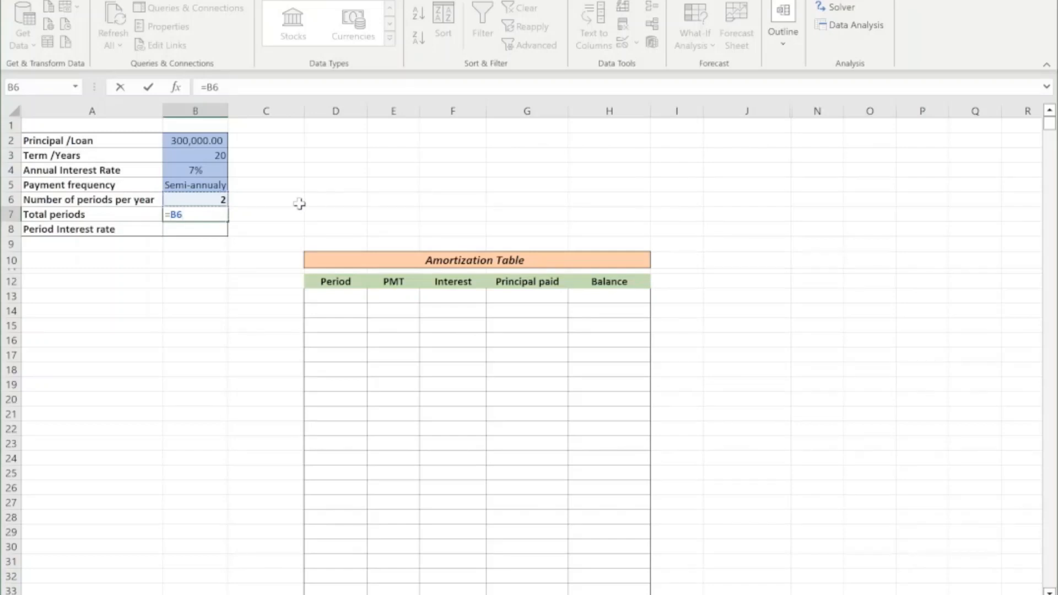
click(219, 156)
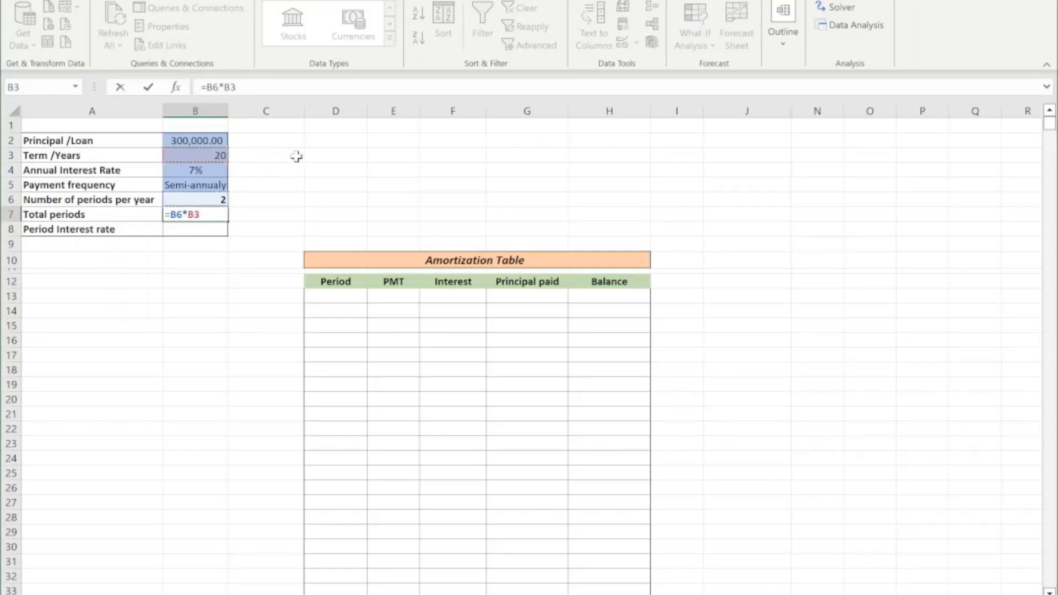
key(Return)
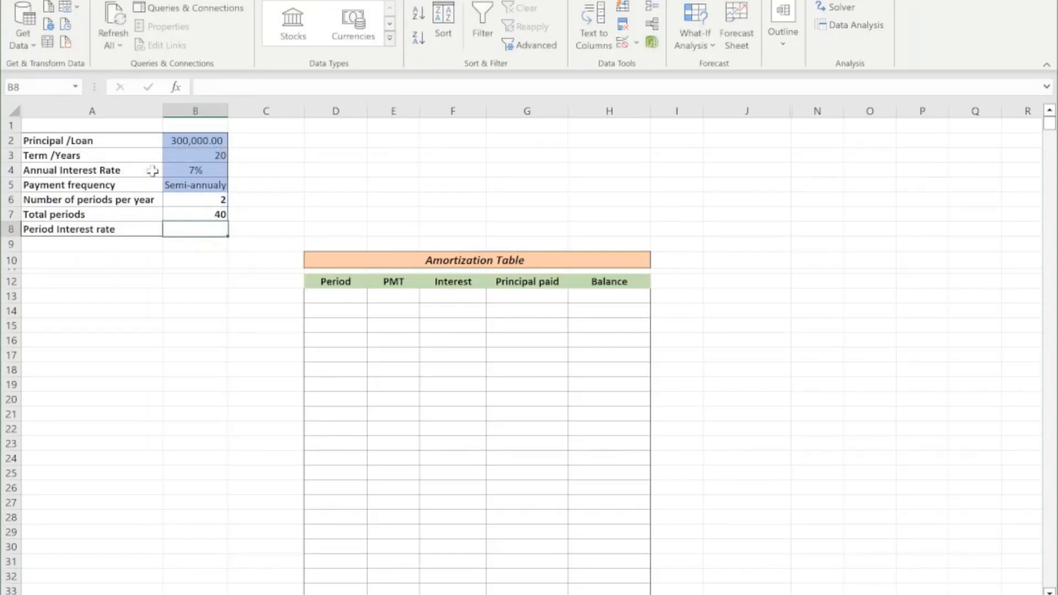
Calculate the period interest rate in B8 by dividing the annual rate by the periods per year: =$B$4/B6.
click(191, 171)
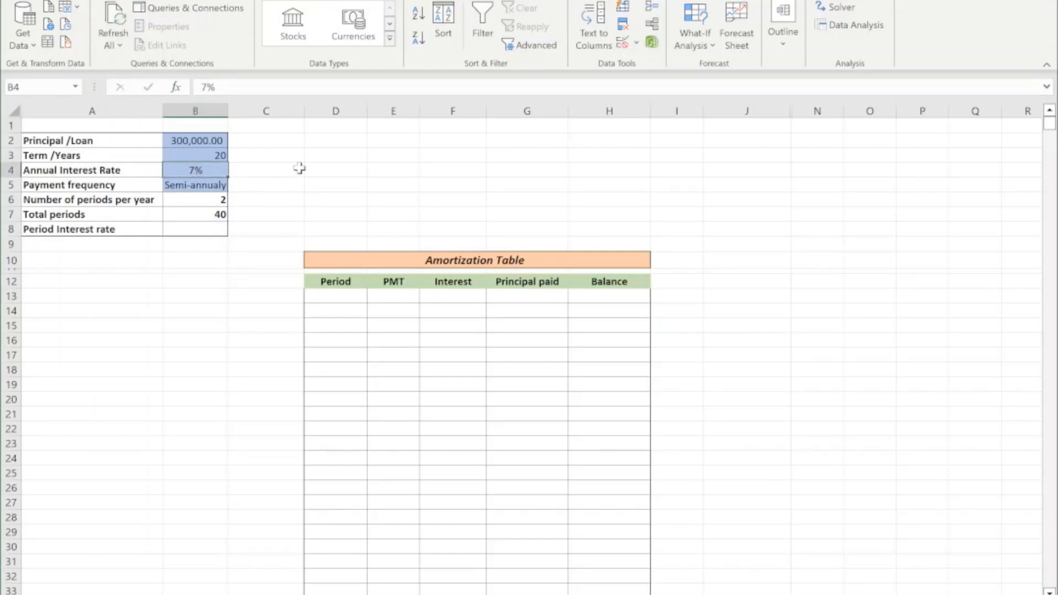
click(188, 232)
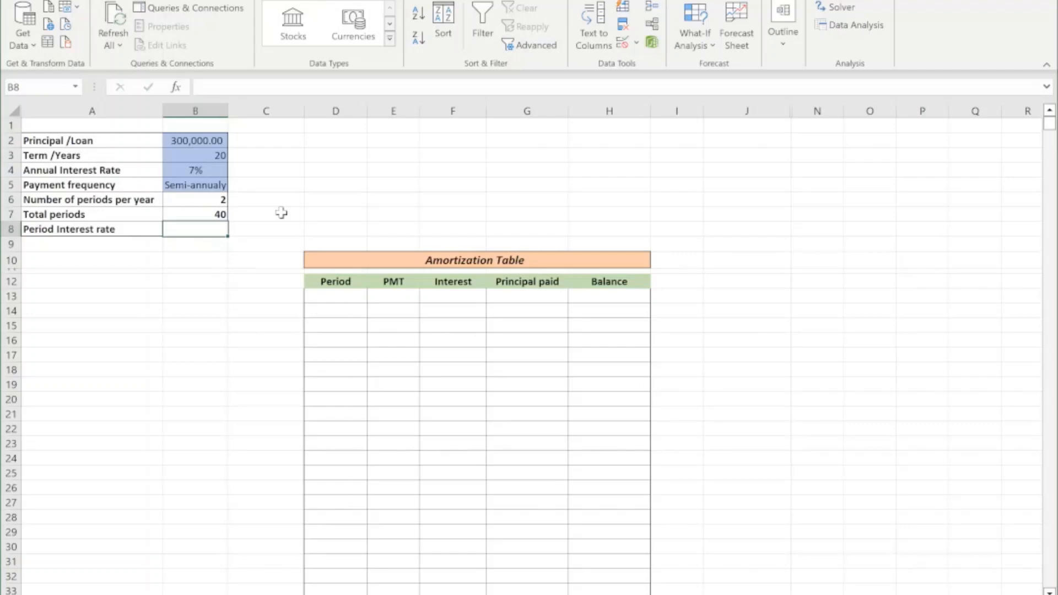
click(214, 199)
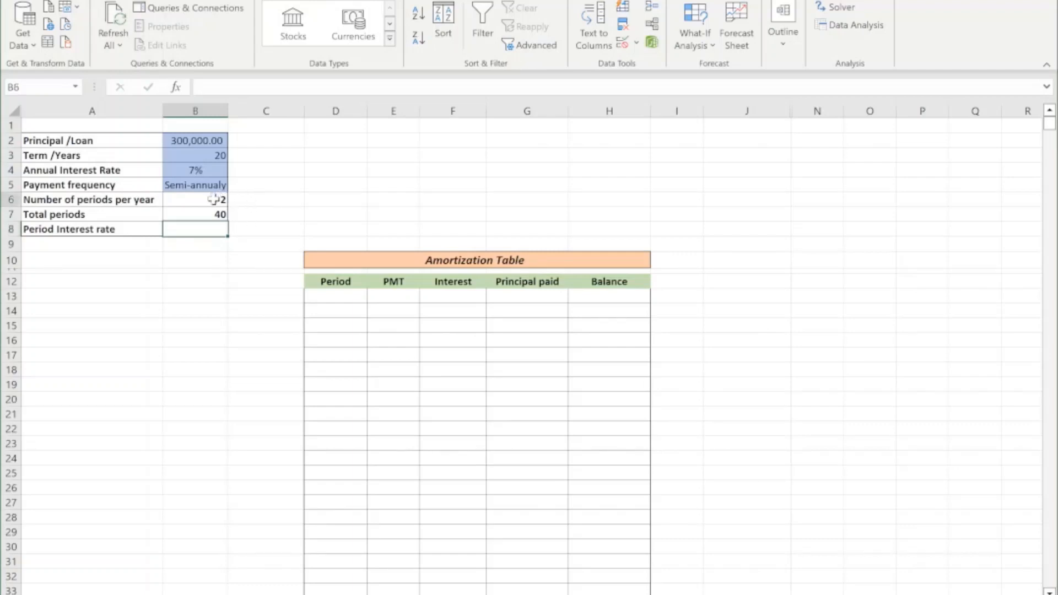
click(205, 229)
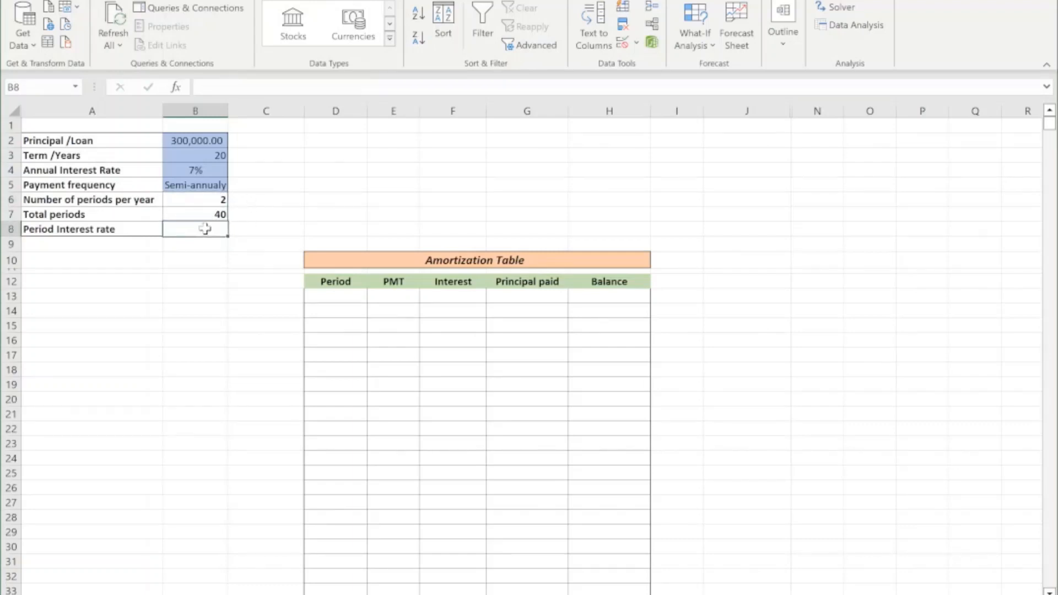
text(=)
click(197, 170)
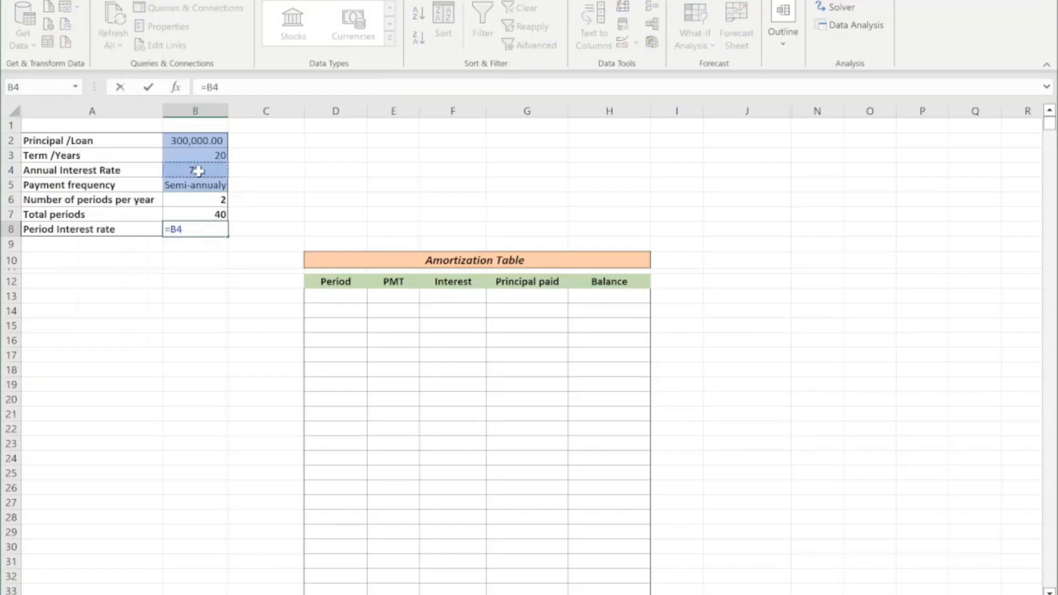
key(F4)
text(/)
click(213, 197)
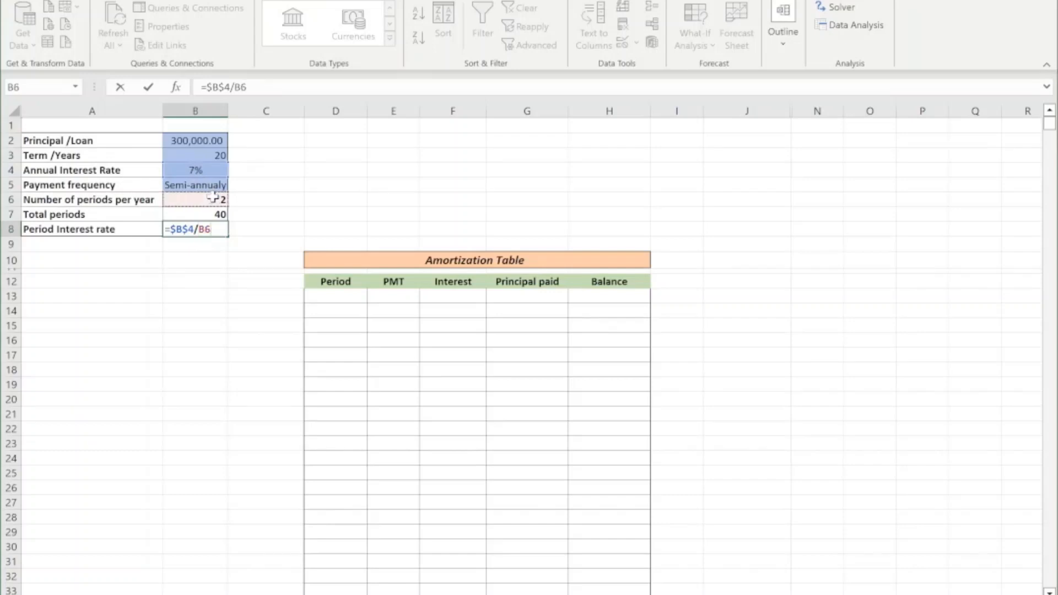
key(Return)
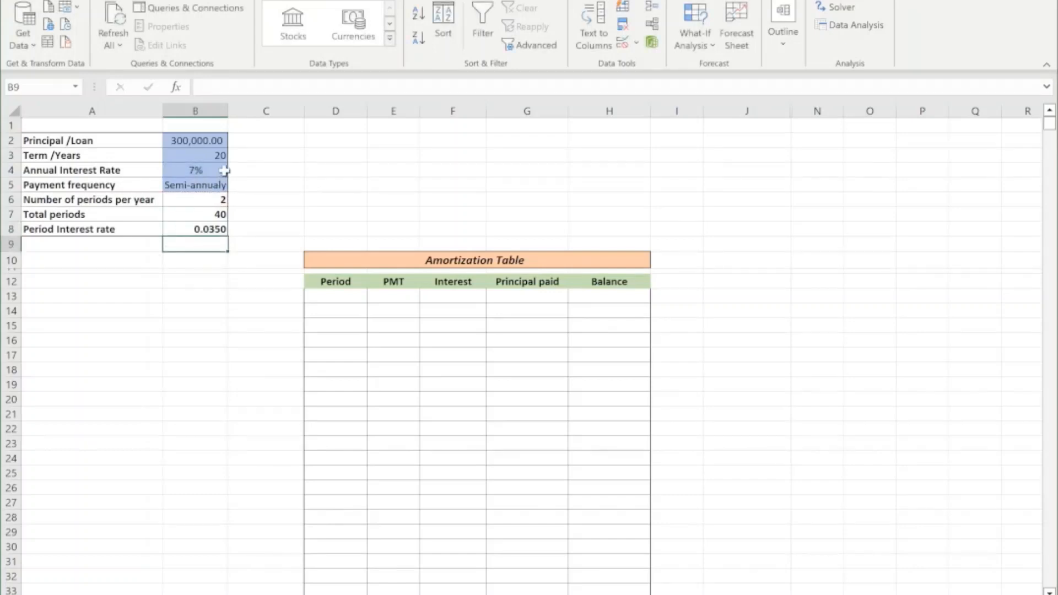
Set the payment frequency in B5 to Monthly and review the period interest rate formula and the loan data in A2:B8.
click(219, 182)
click(235, 186)
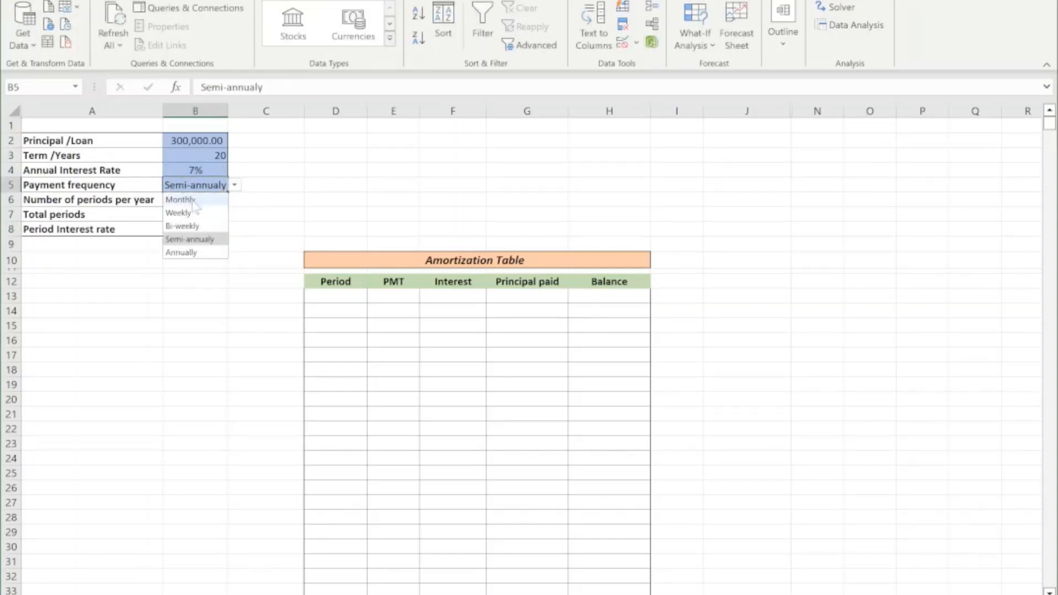
click(180, 200)
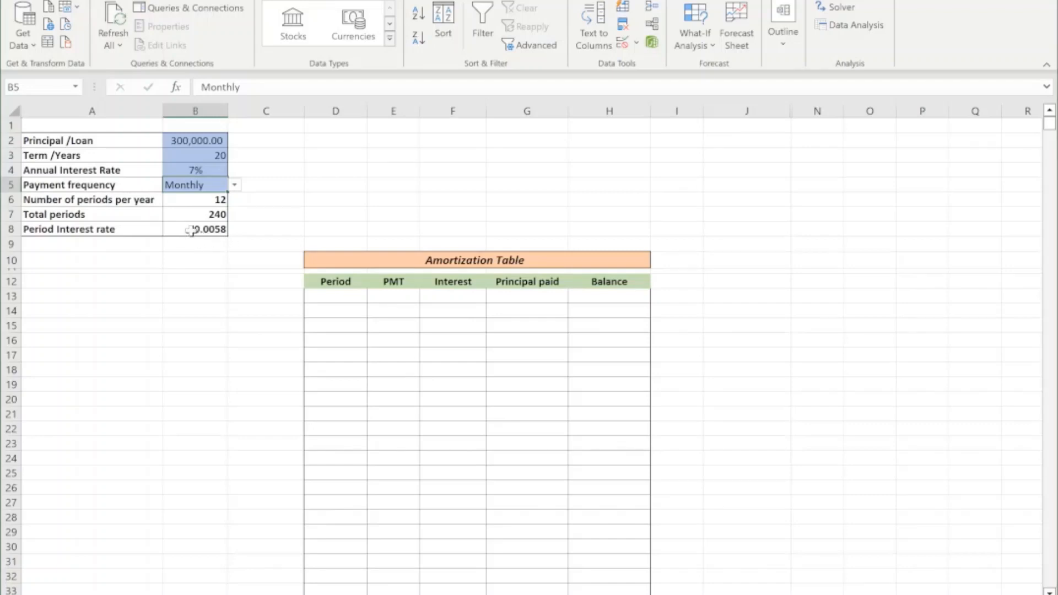
click(194, 230)
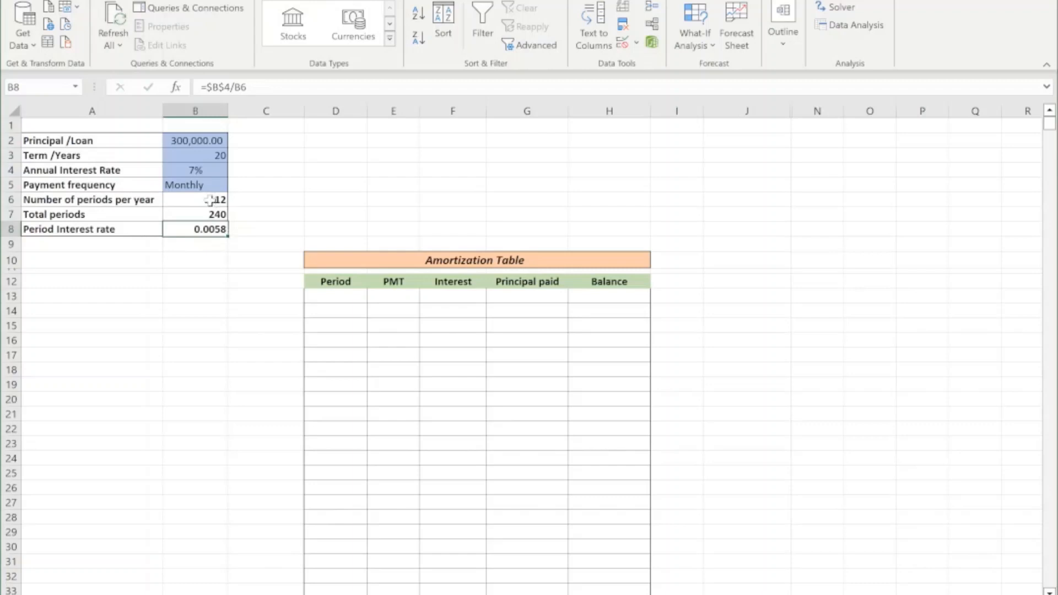
click(195, 170)
click(198, 283)
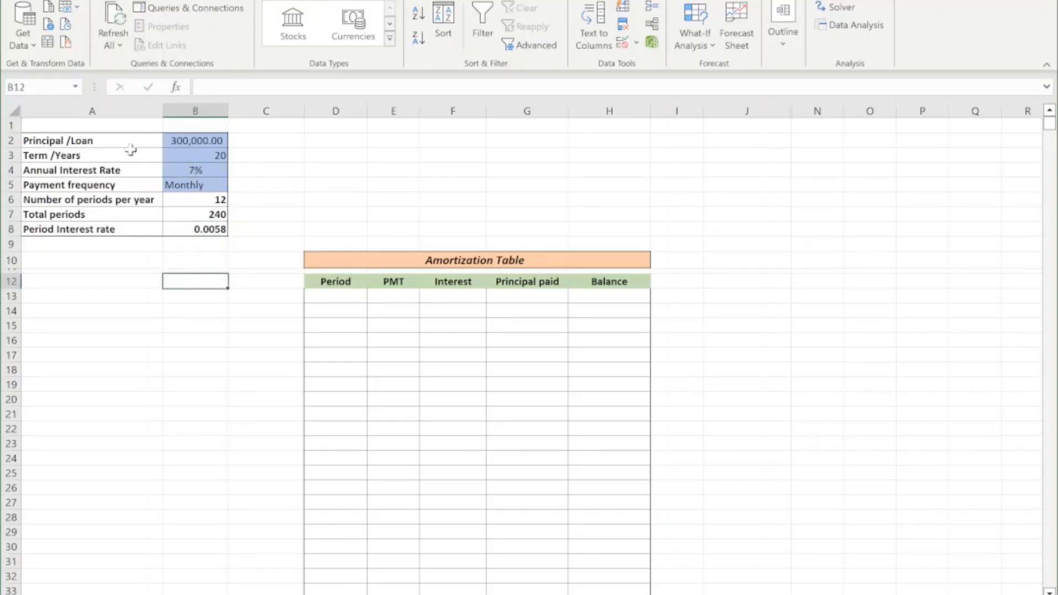
drag(97, 140, 187, 231)
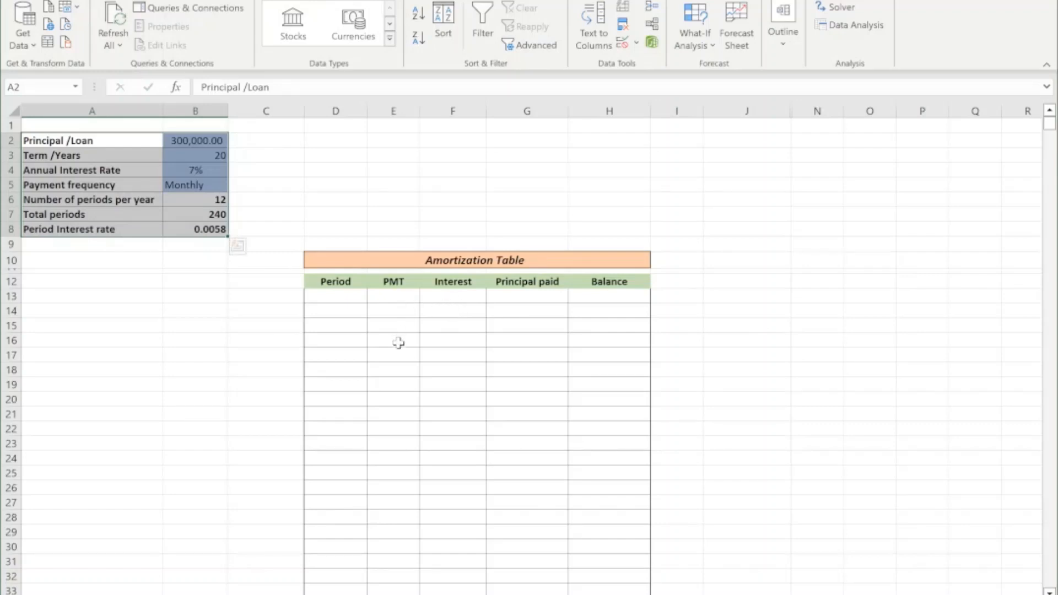
Examine the empty amortization table's PMT, Interest, Principal paid and Balance columns, ending at the first Period cell, D13.
click(450, 309)
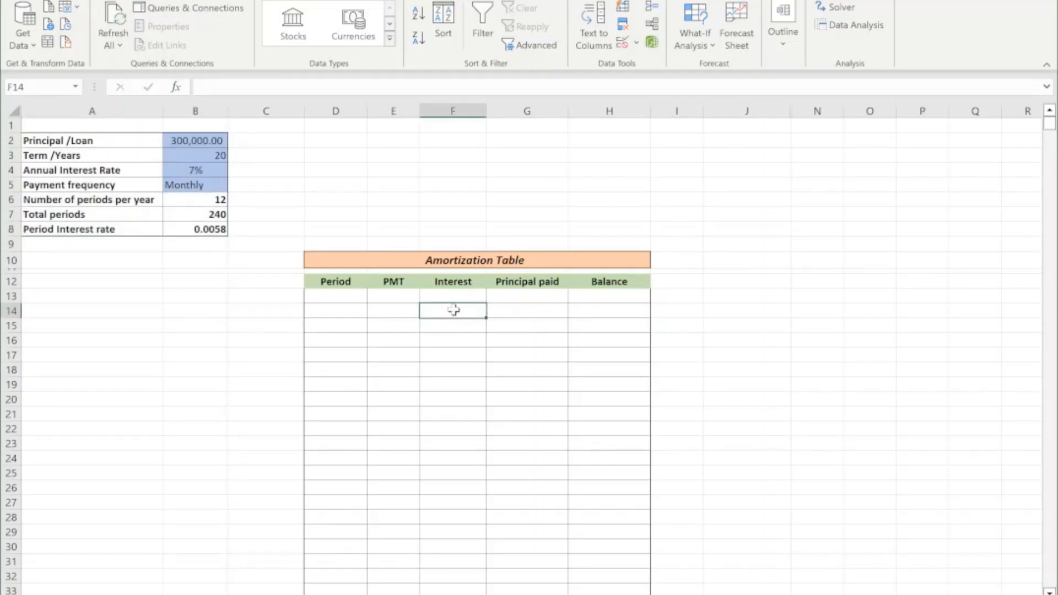
click(522, 311)
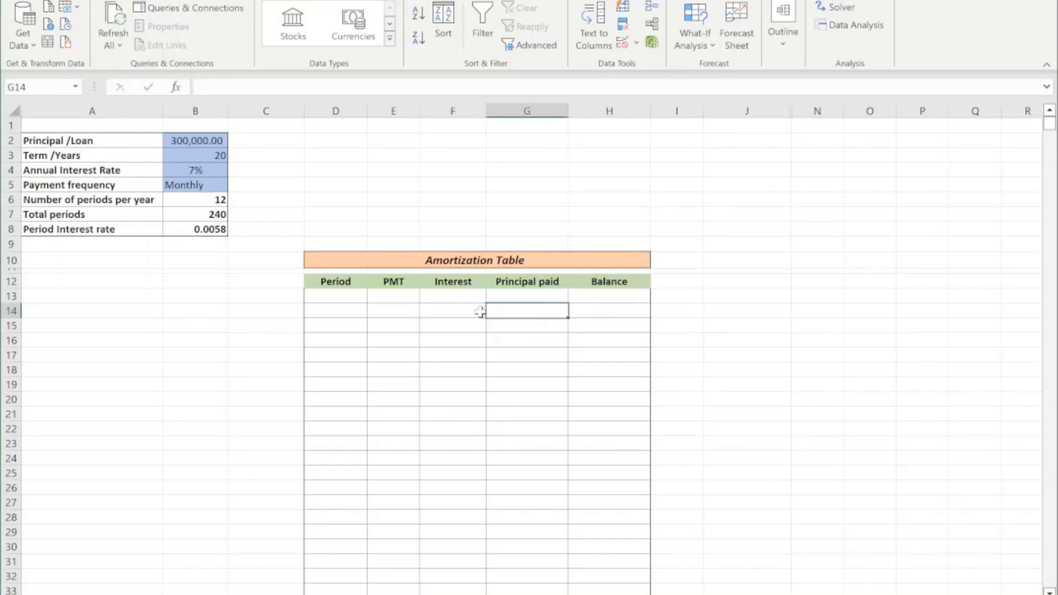
click(388, 310)
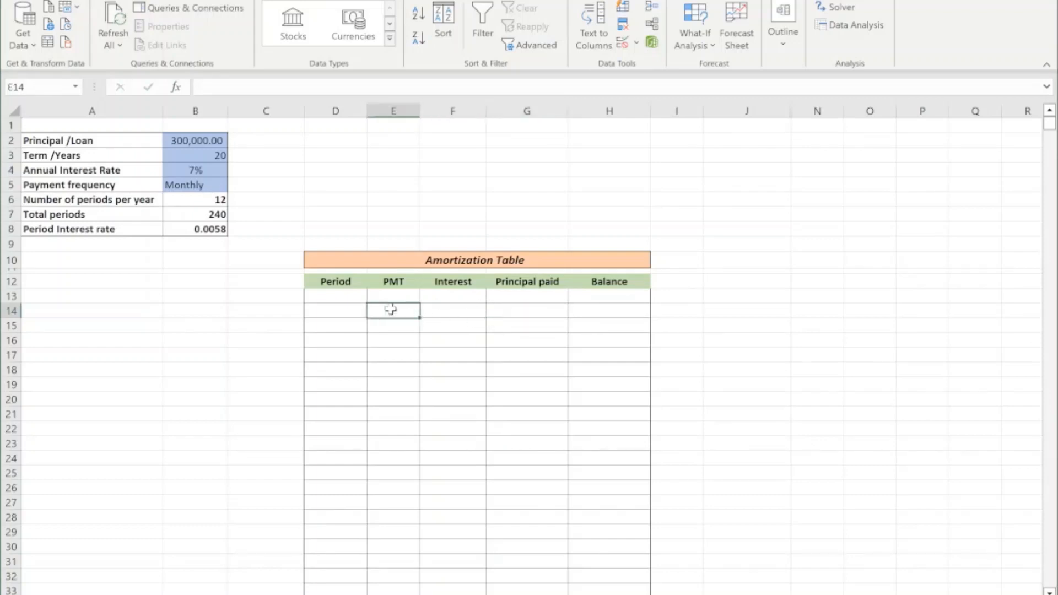
click(526, 311)
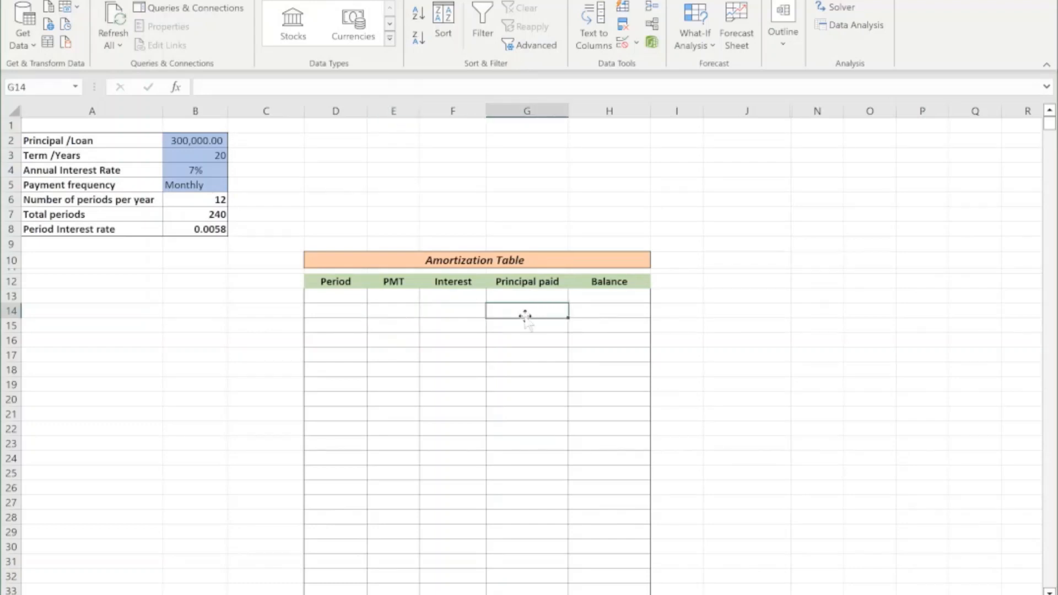
click(600, 297)
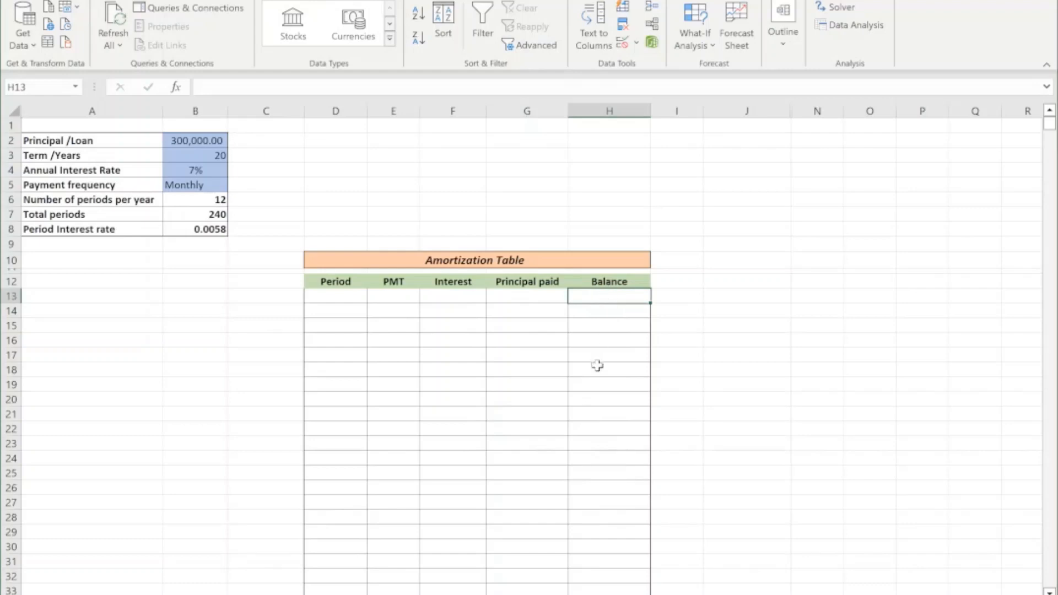
click(600, 310)
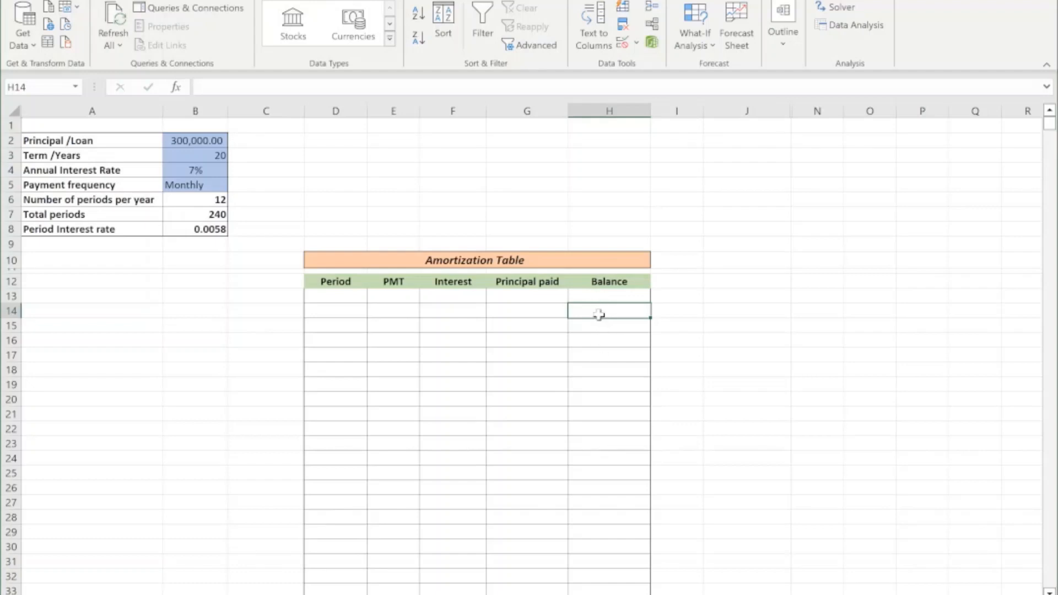
click(602, 327)
click(602, 342)
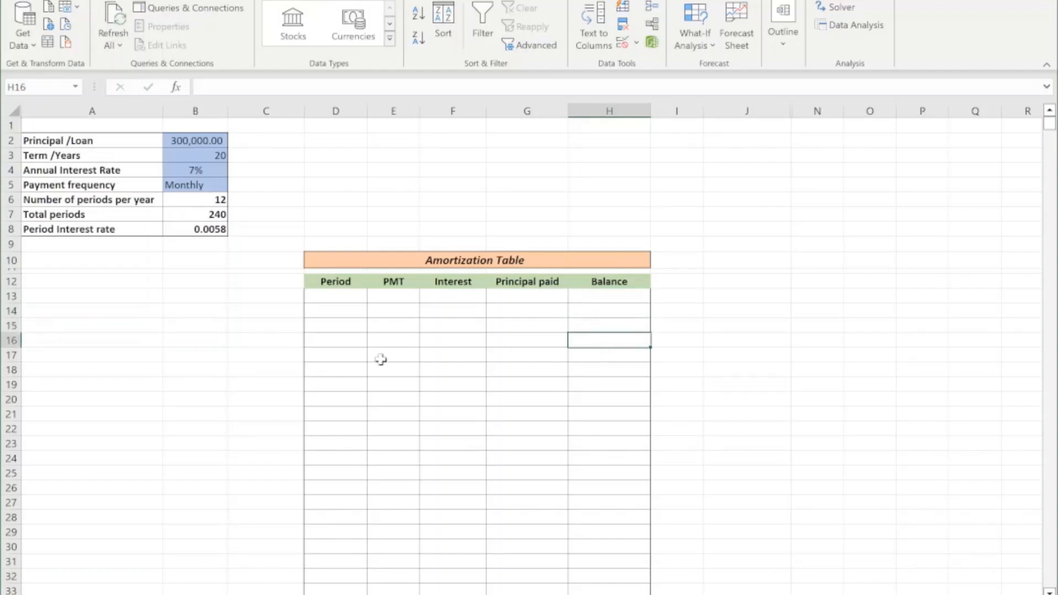
click(335, 297)
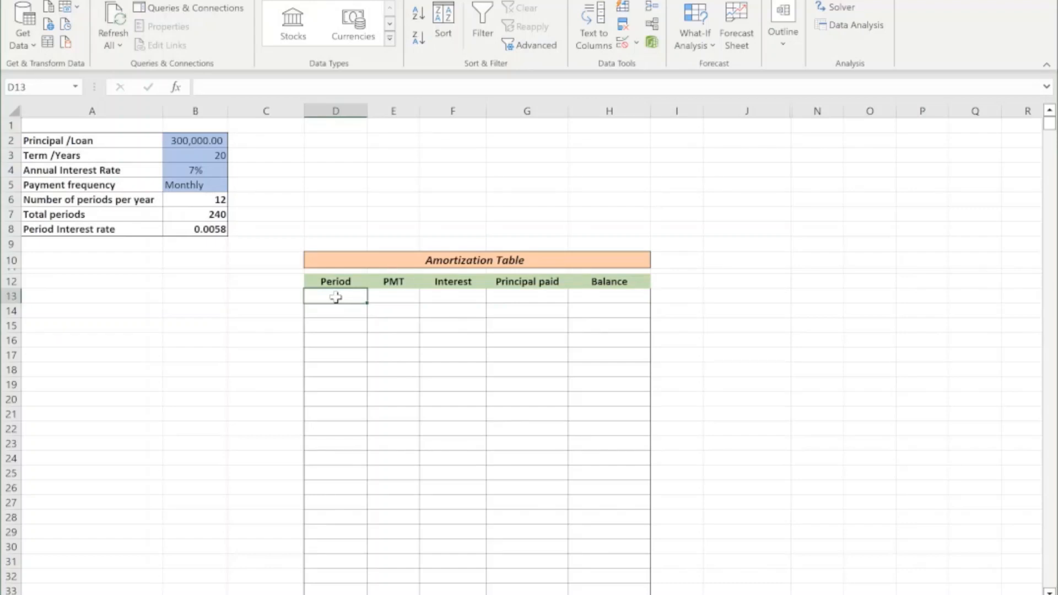
Enter 1 and 2 in the first Period cells and extend the series down through D25.
text(1)
key(Return)
text(2)
key(Return)
click(335, 297)
drag(336, 297, 349, 473)
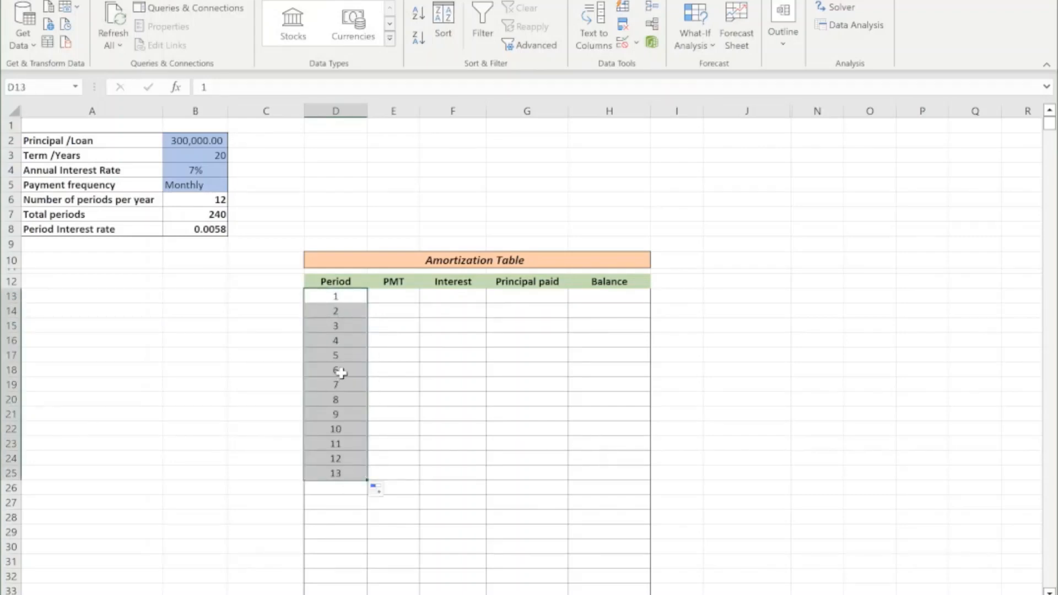
Clear the period numbers from D13:D25.
key(BackSpace)
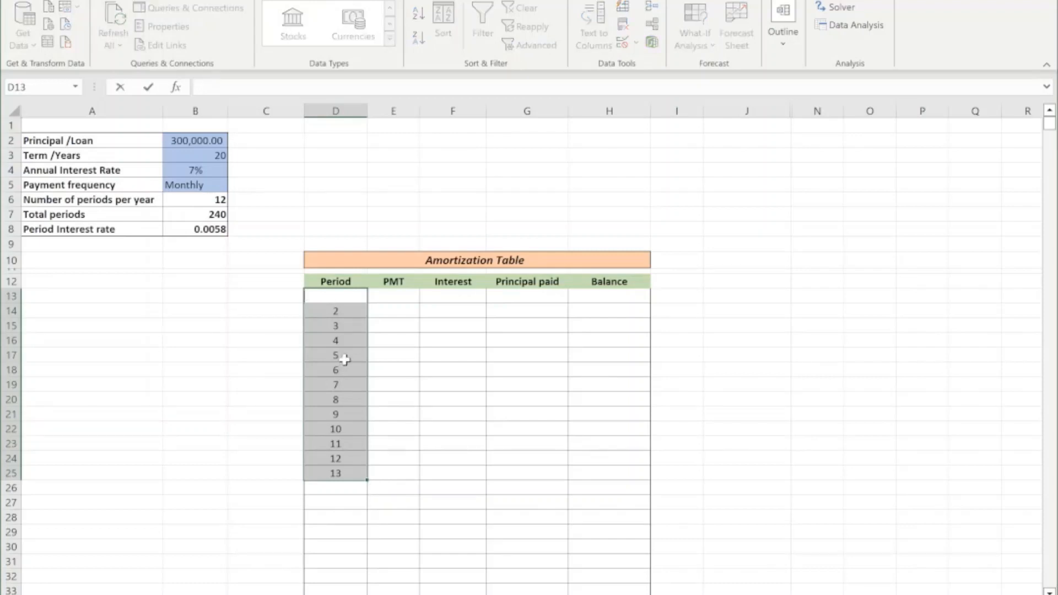
click(436, 366)
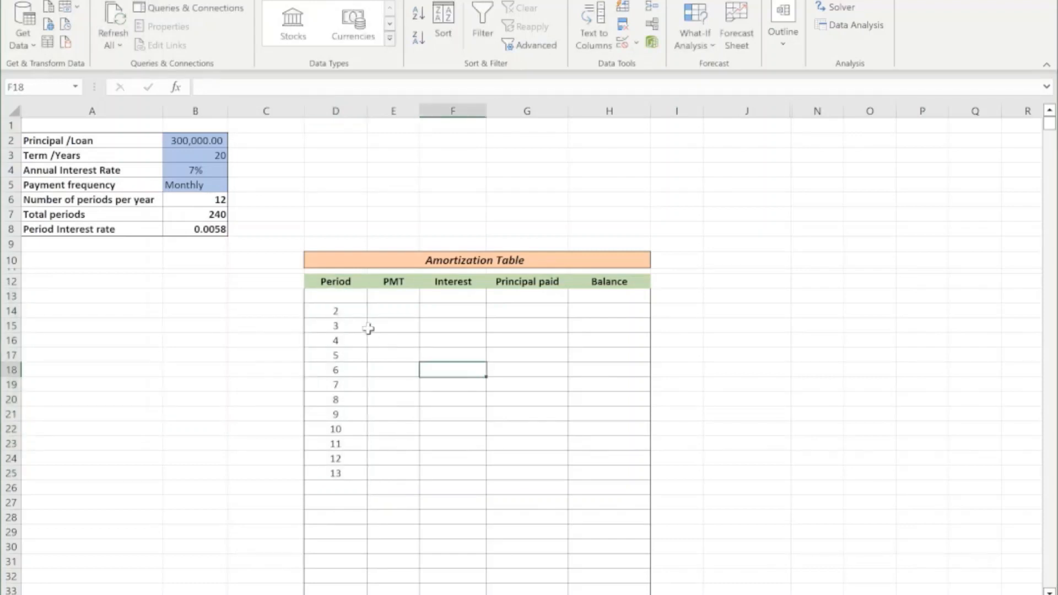
drag(333, 297, 337, 472)
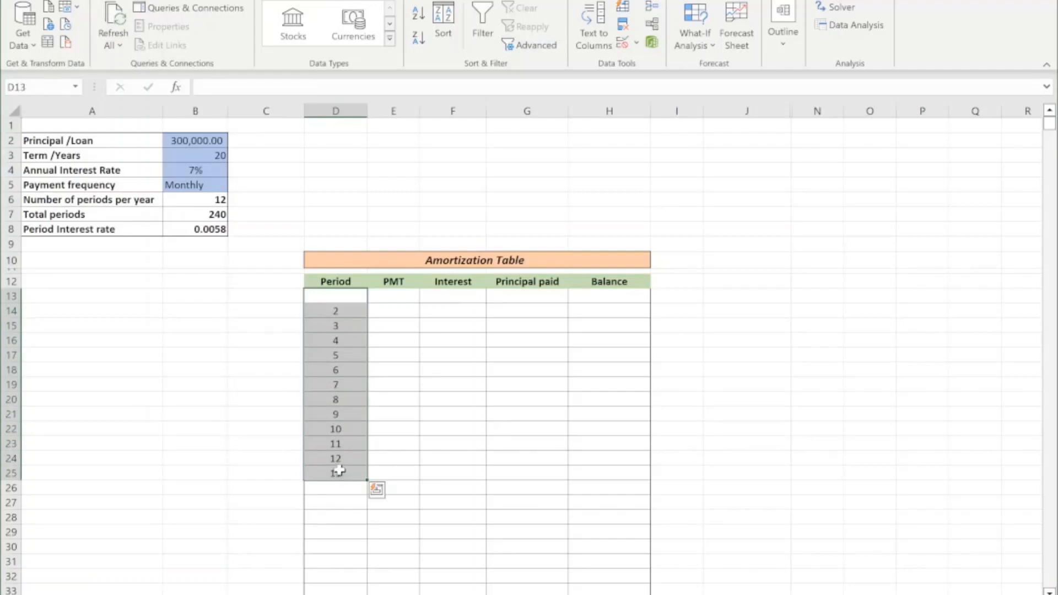
key(Delete)
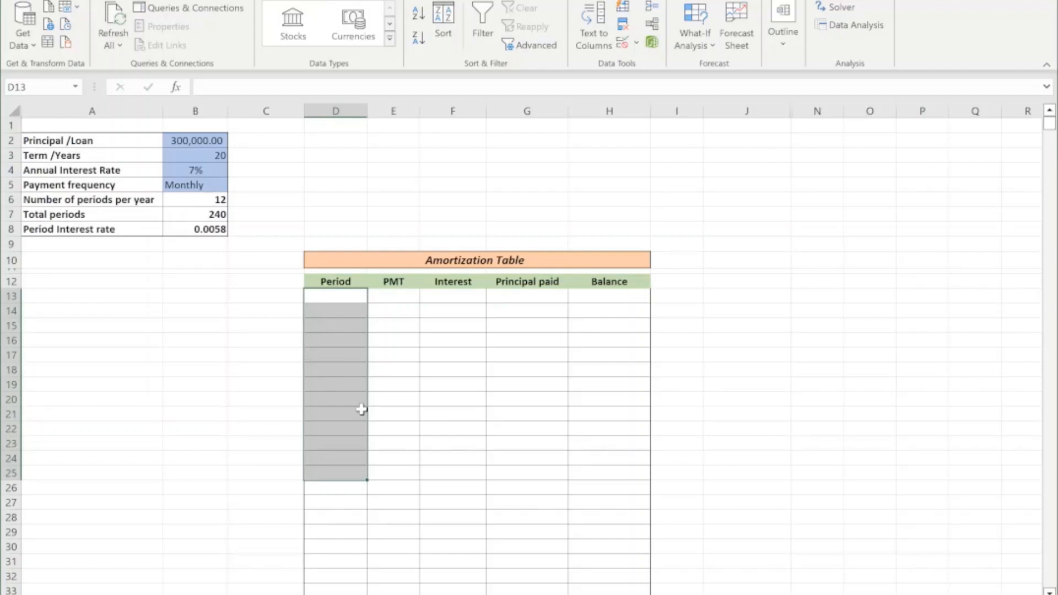
Check the number of periods per year in B6 and enter 0 as the starting period in D13.
click(209, 199)
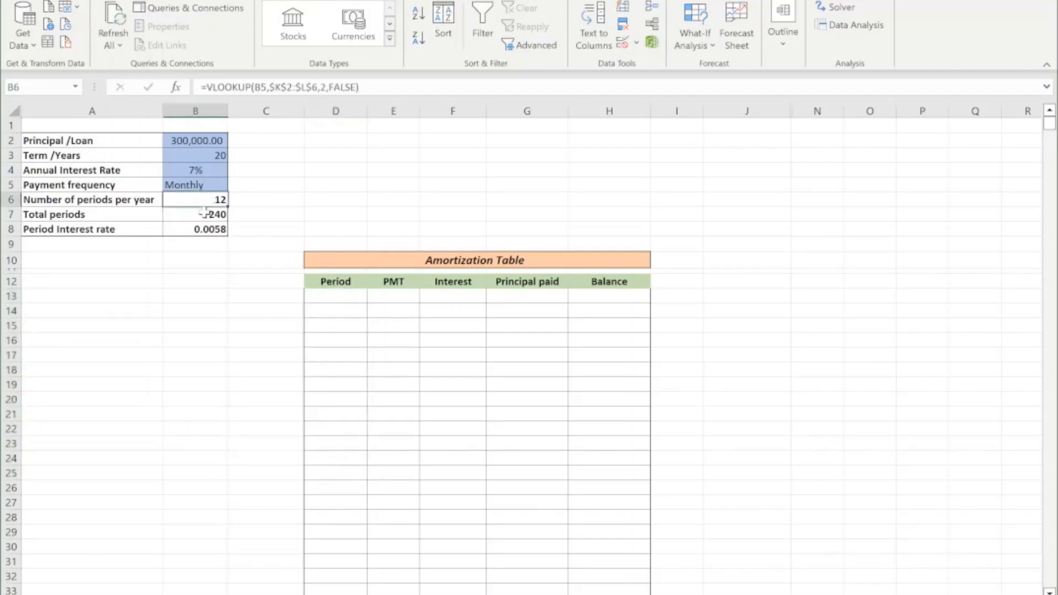
click(353, 297)
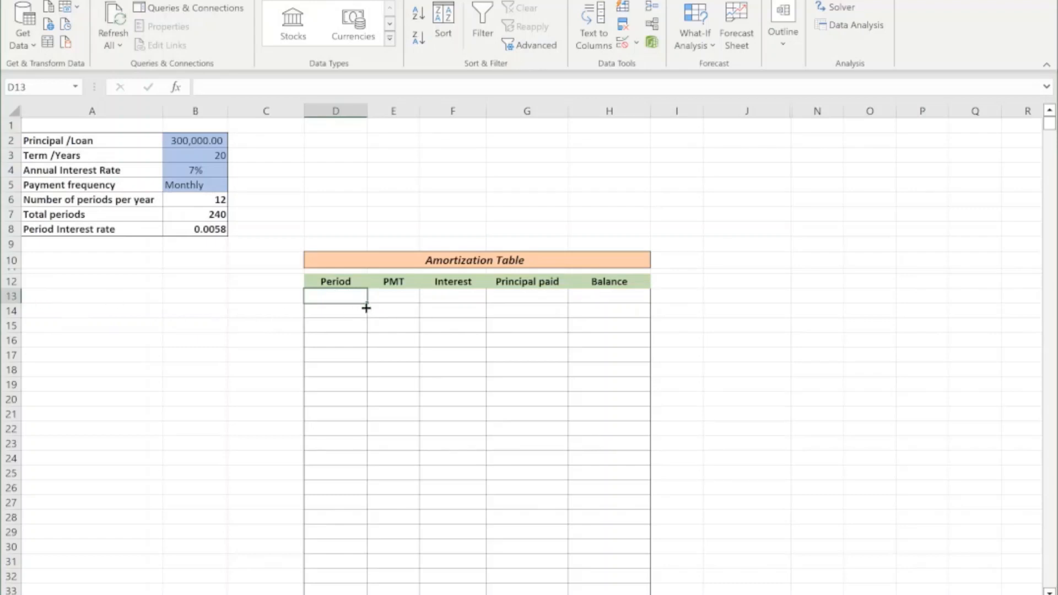
text(0)
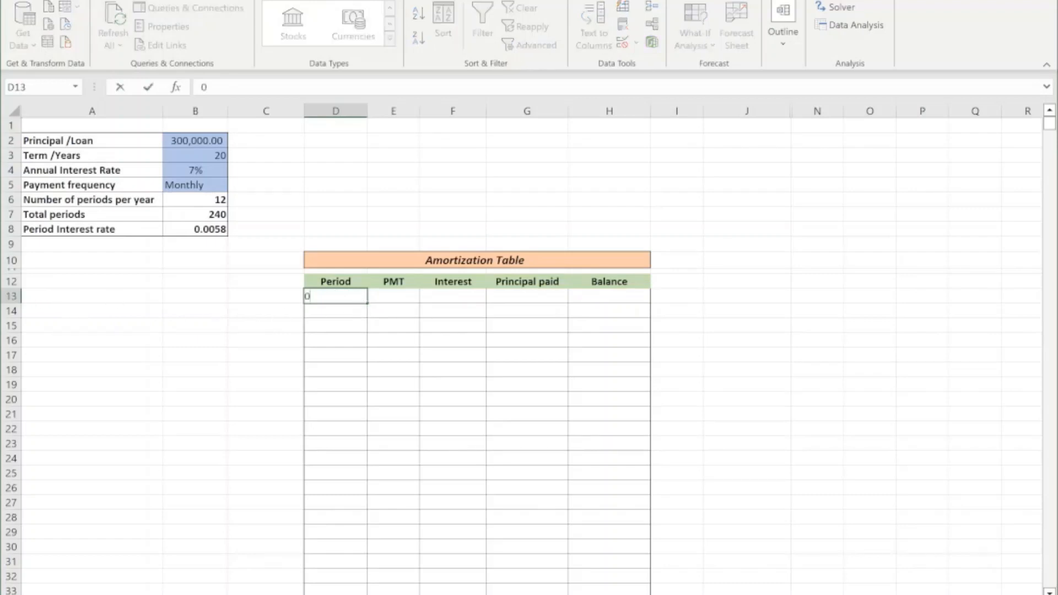
key(Tab)
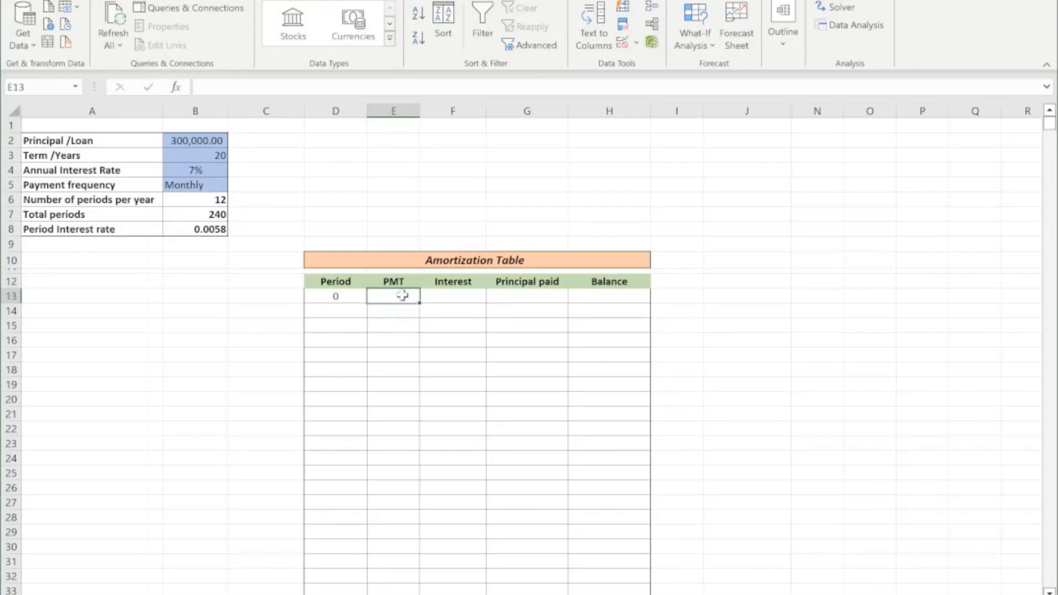
Link the opening balance in H13 to the loan principal with the formula =B2.
click(621, 295)
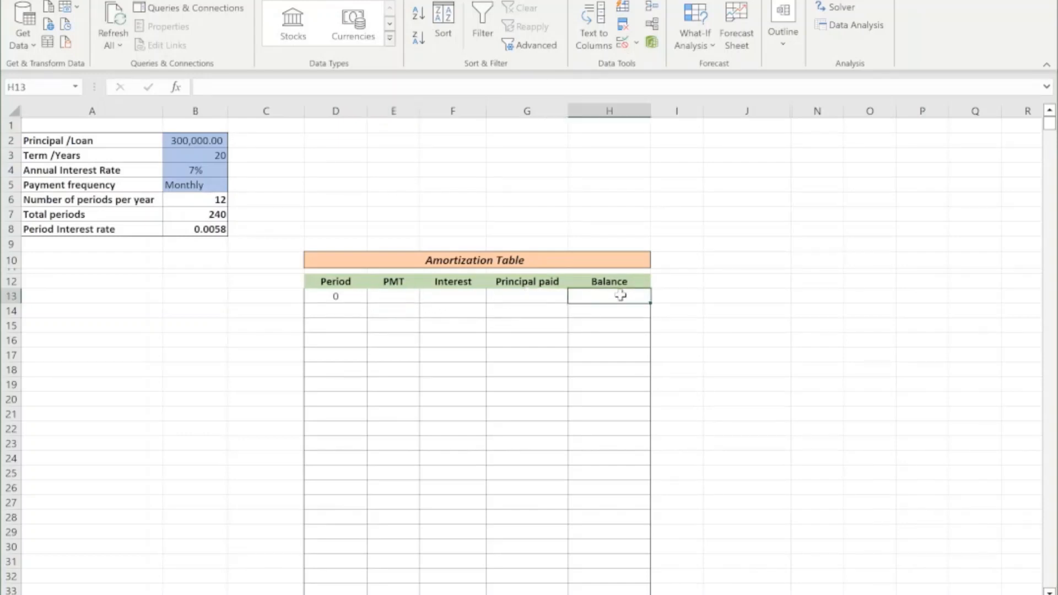
text(=)
click(214, 143)
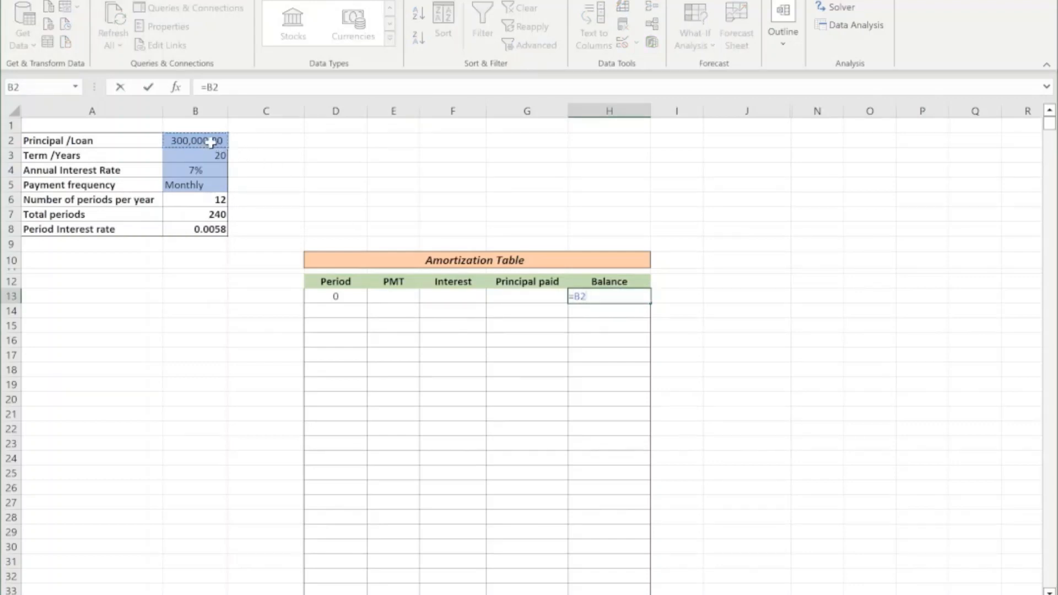
key(Return)
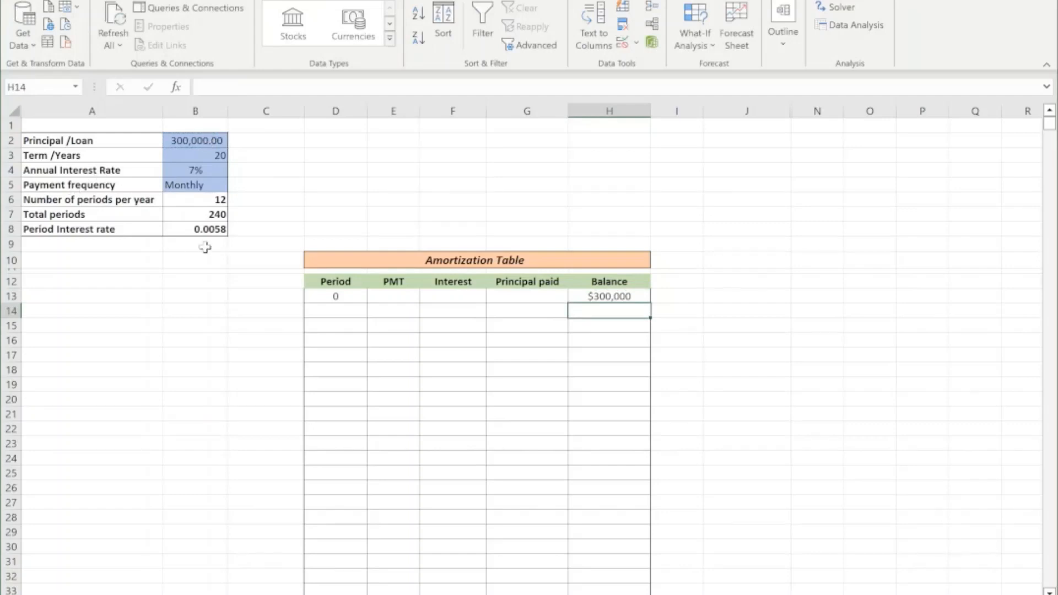
click(327, 296)
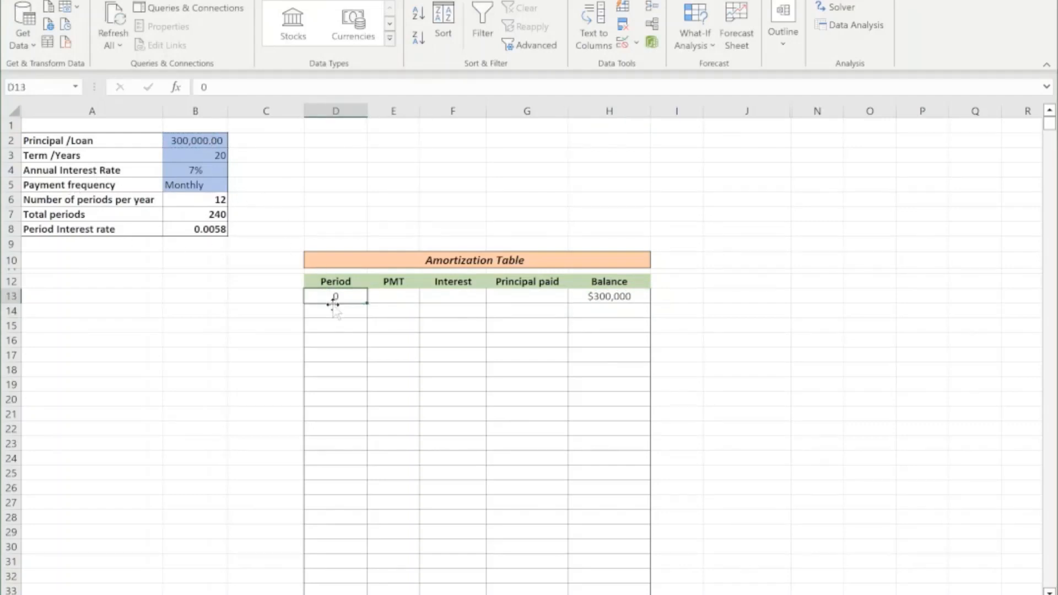
click(609, 296)
Enter 1 as the period number in D14.
click(328, 312)
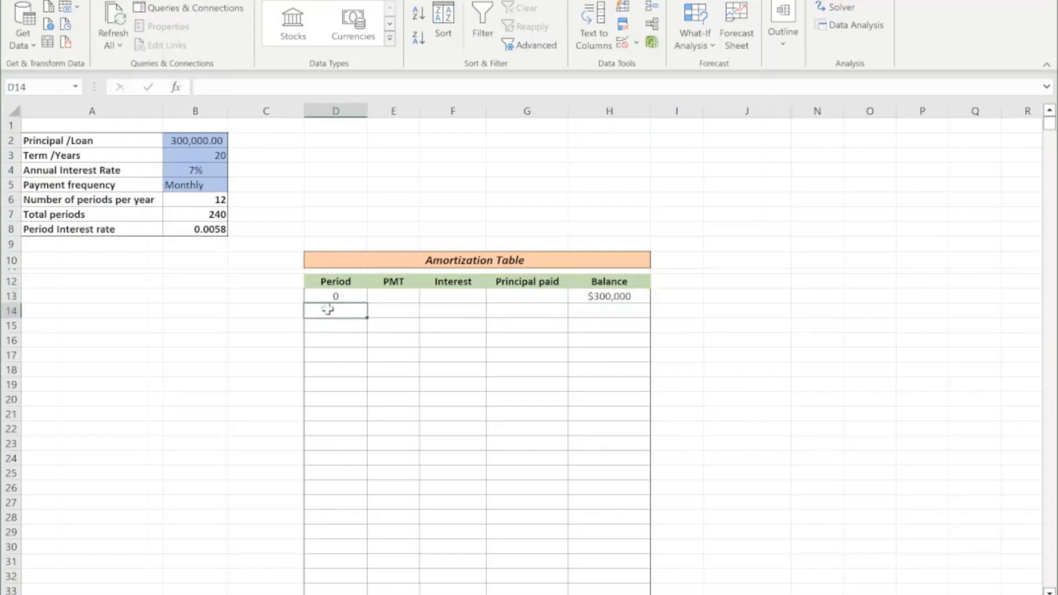
text(1)
key(Return)
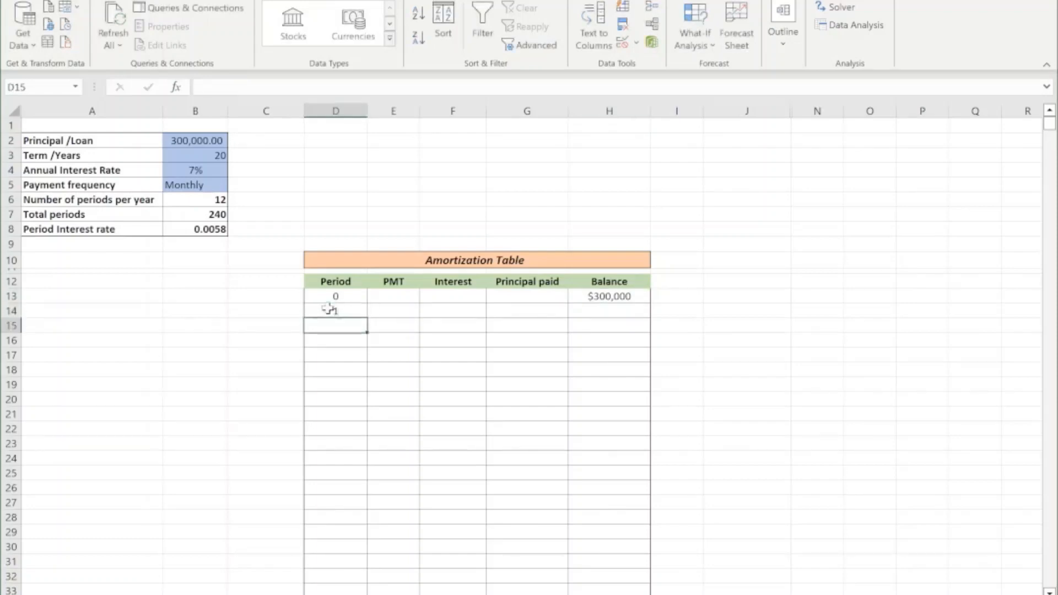
click(383, 313)
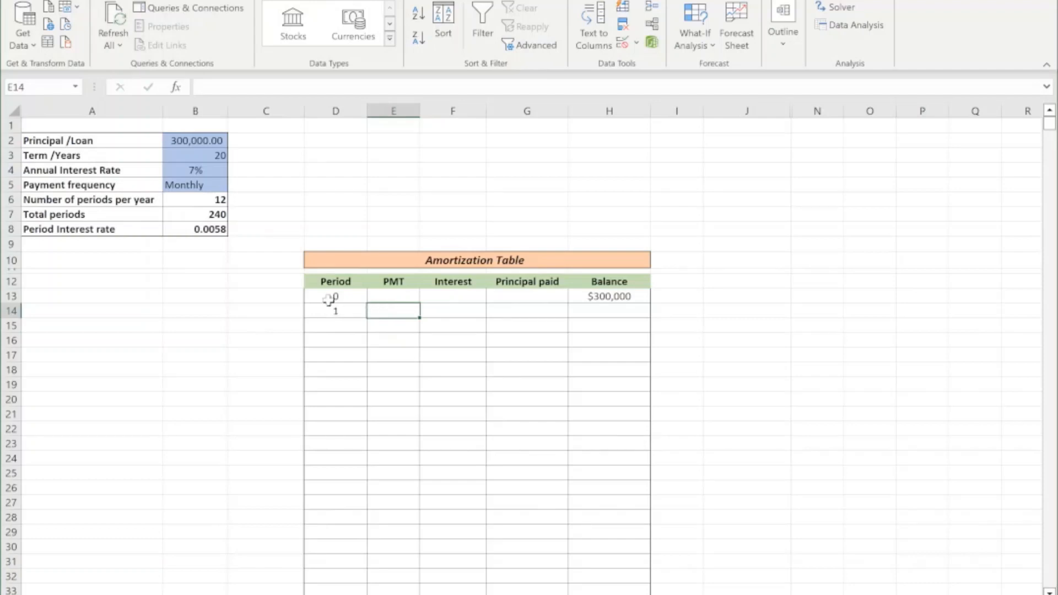
drag(333, 296, 330, 454)
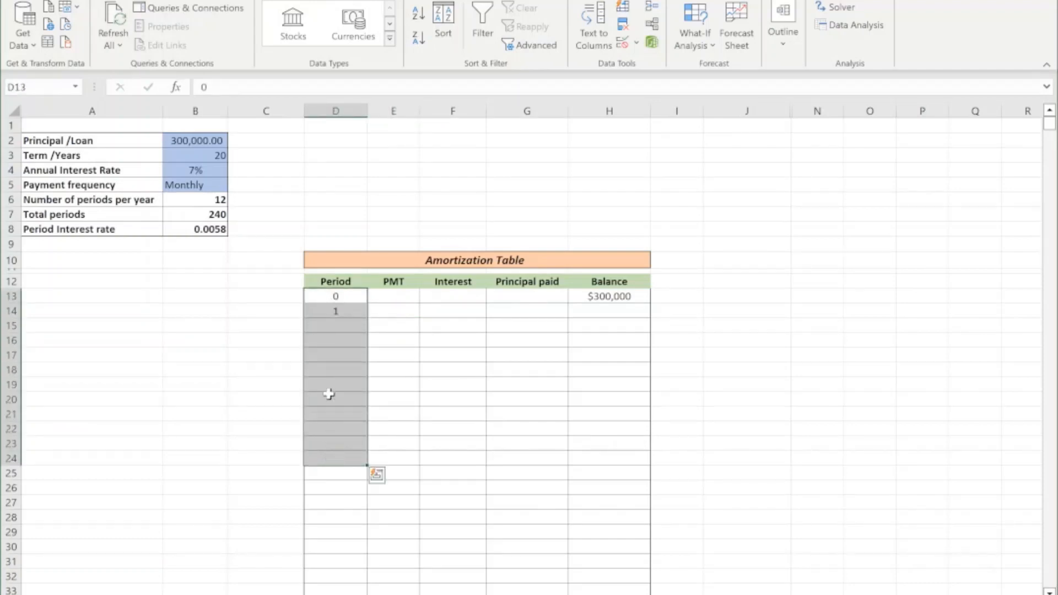
Replace the starting period in D13 with the row-counting formula =ROWS(D$13:D13), locking the row of the first reference.
click(336, 298)
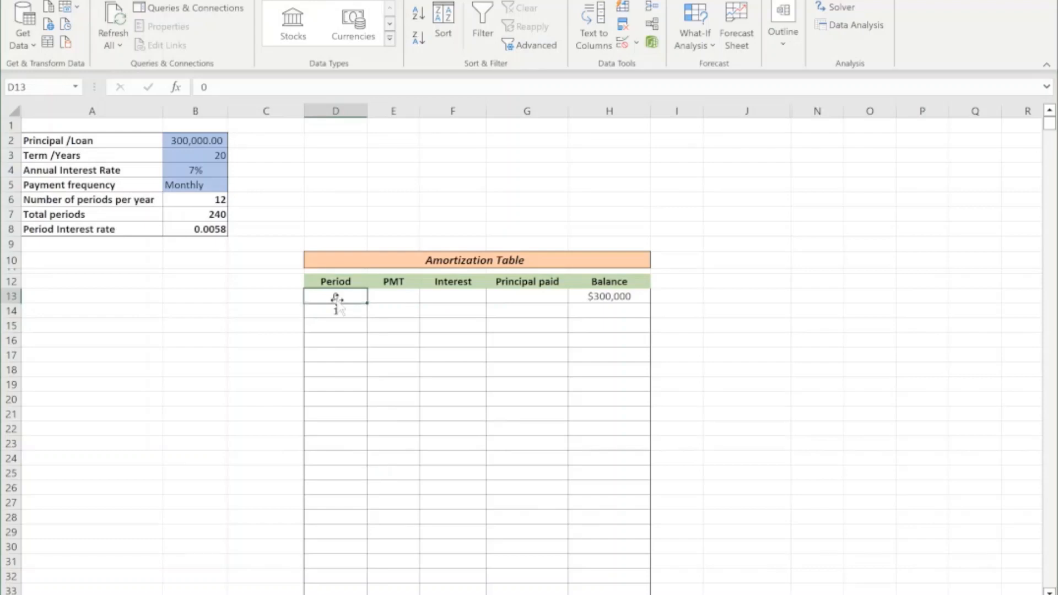
text(=)
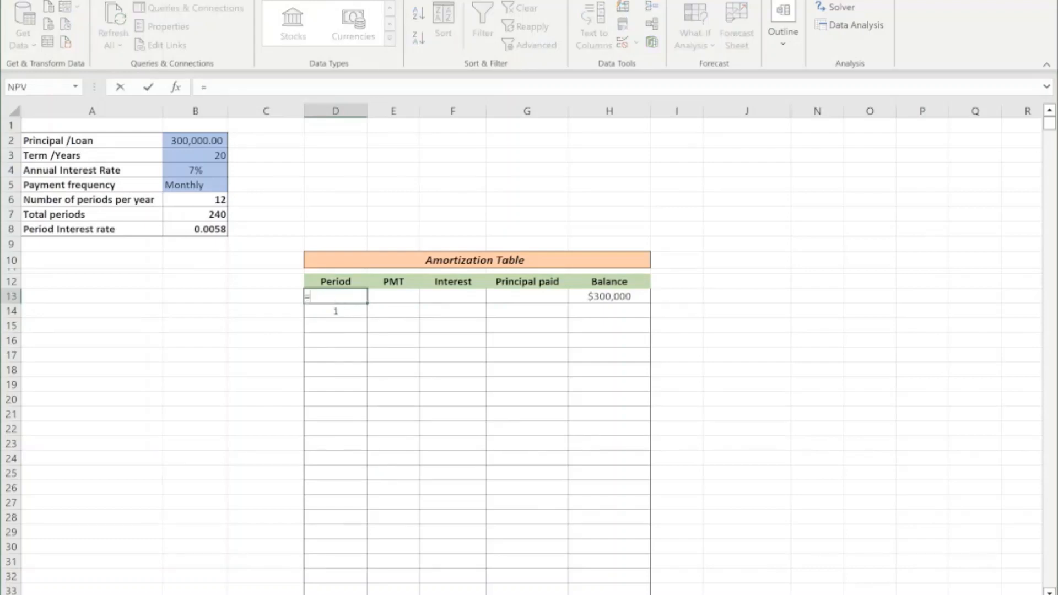
text(rows)
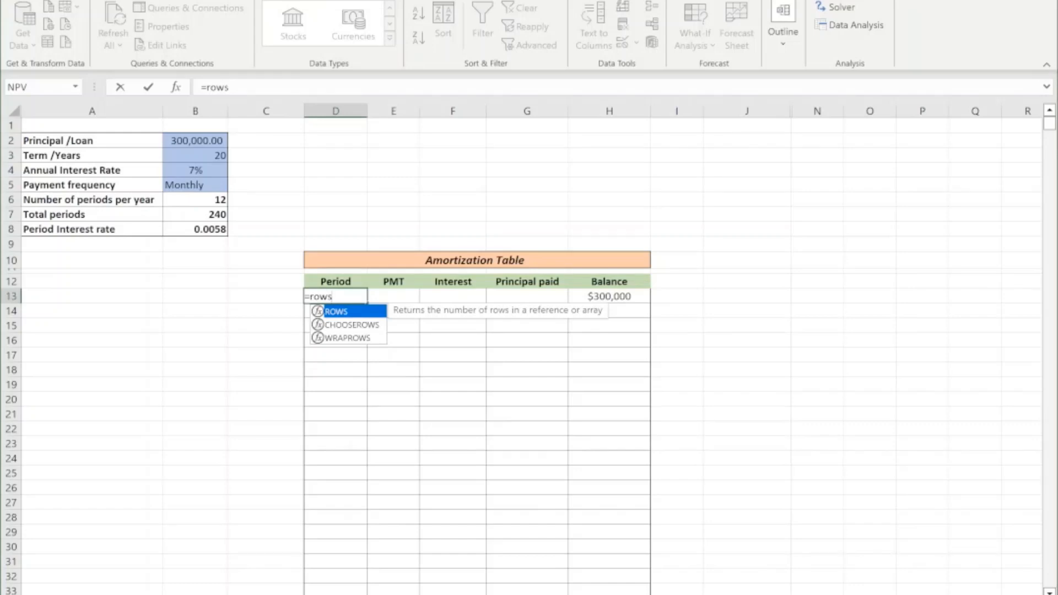
key(Tab)
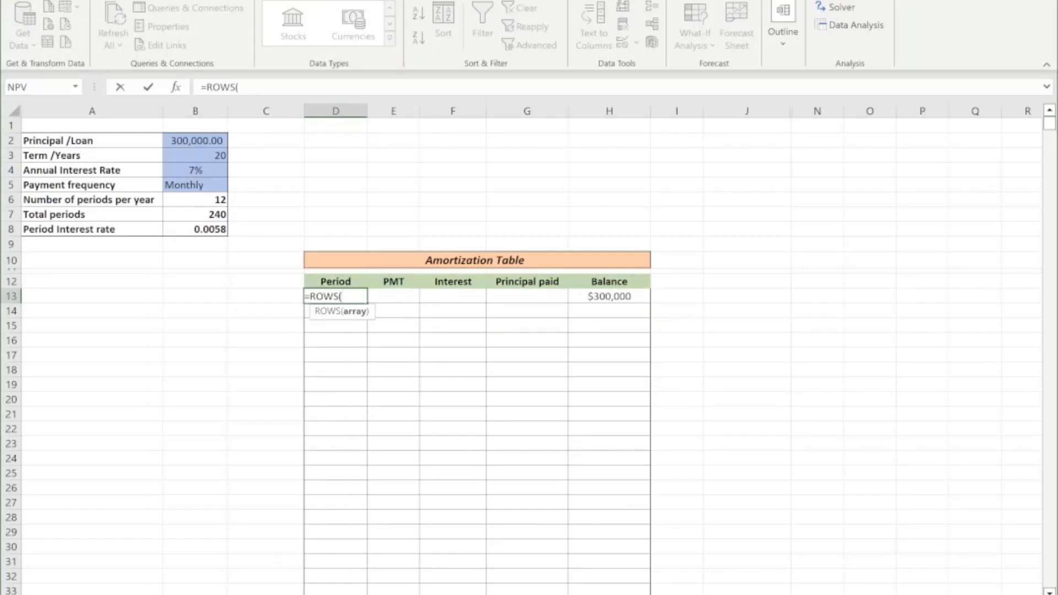
text(d)
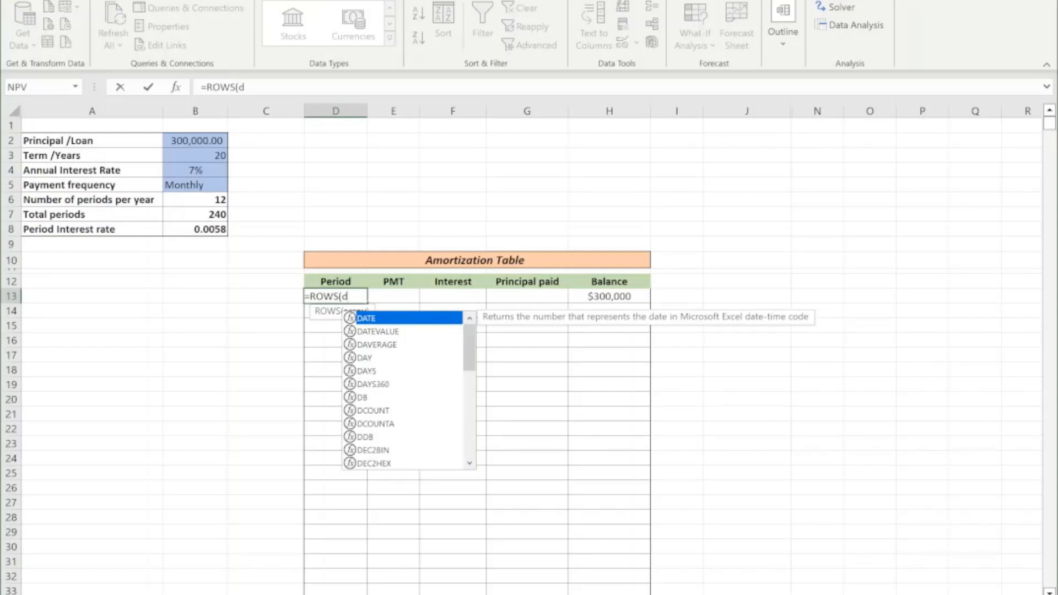
text(13)
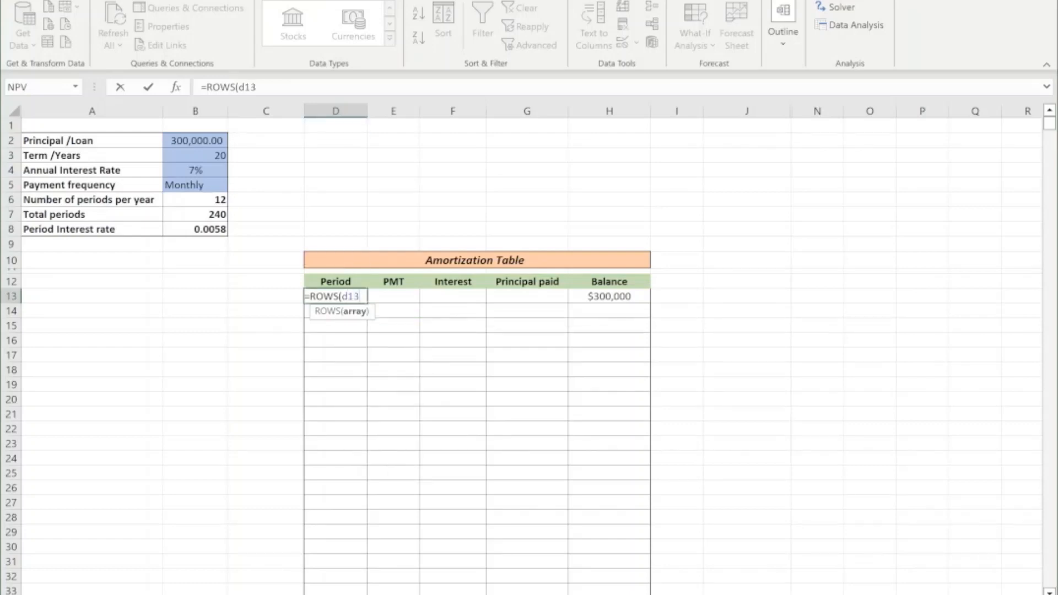
key(F4)
key(F4)
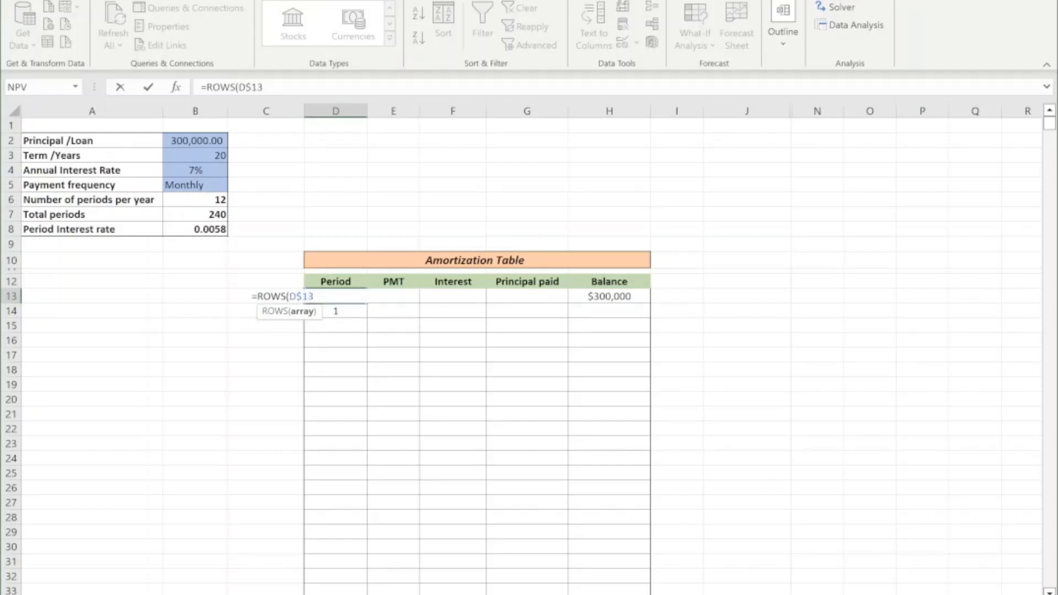
text(:d13))
key(Return)
Copy the ROWS formula from D13 down the Period column to D23.
scroll(499, 297, down, 1)
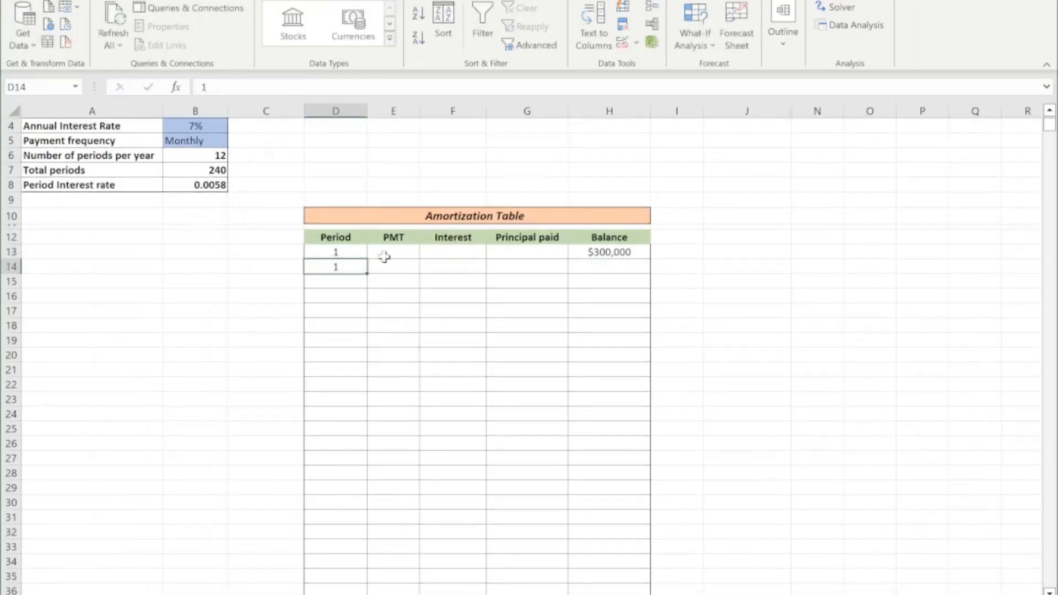
click(349, 252)
drag(367, 260, 374, 395)
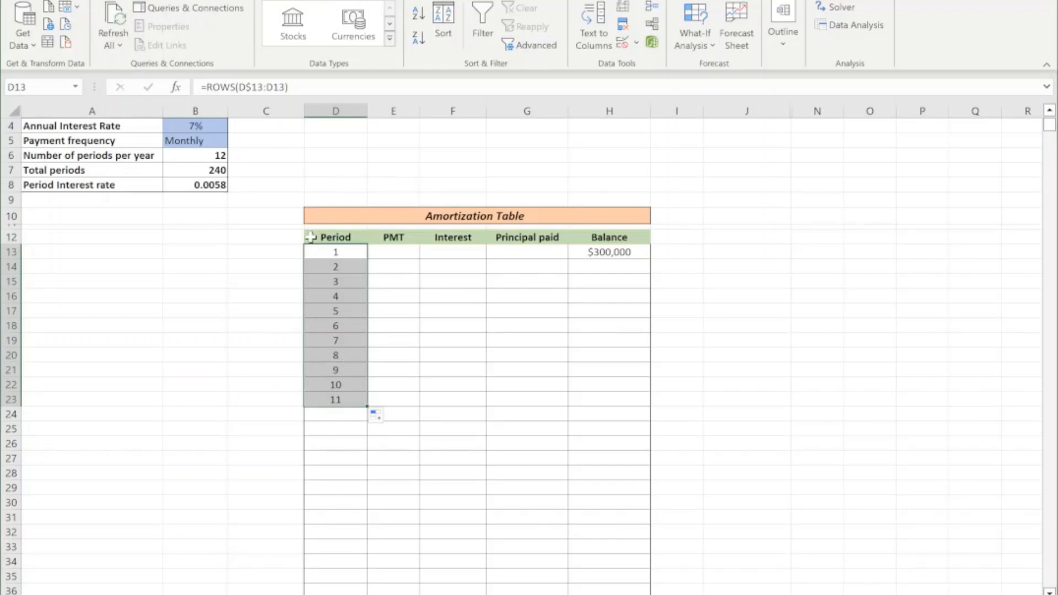
Subtract 1 in the D13 period formula so it reads =ROWS(D$13:D13)-1.
click(325, 252)
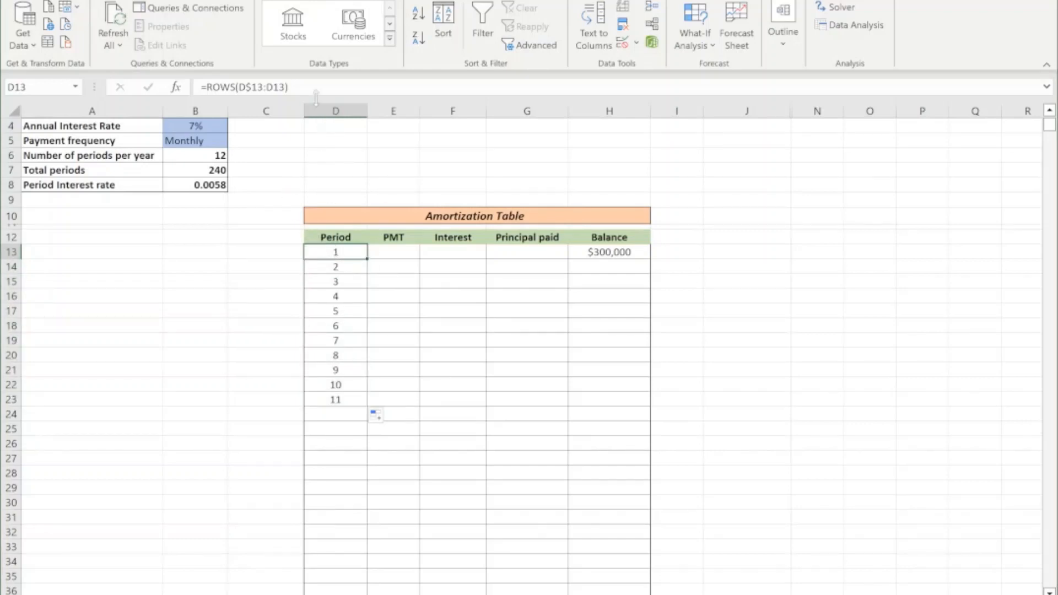
key(F2)
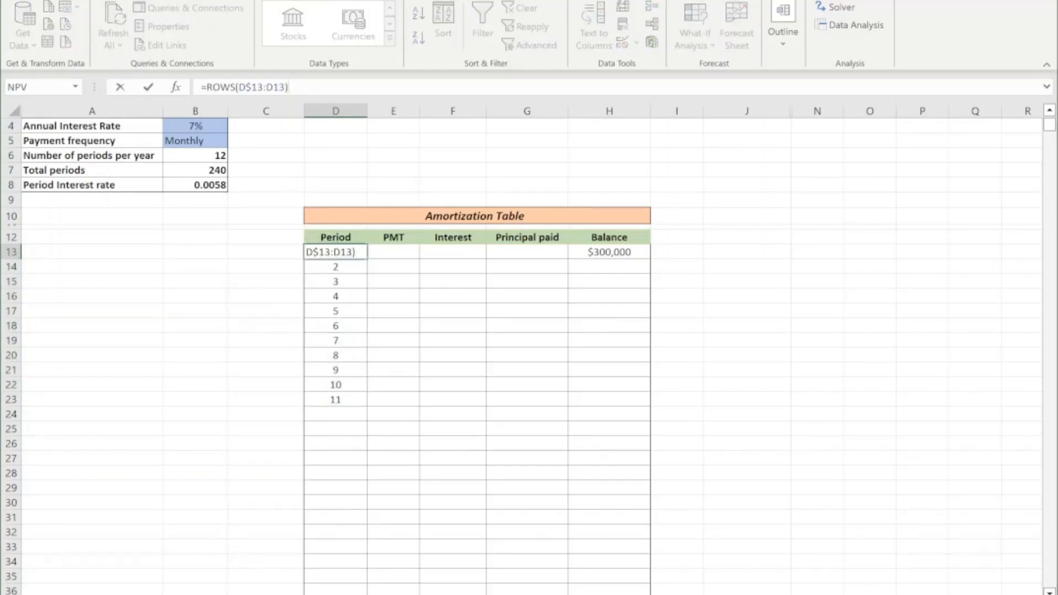
text(-1)
key(Return)
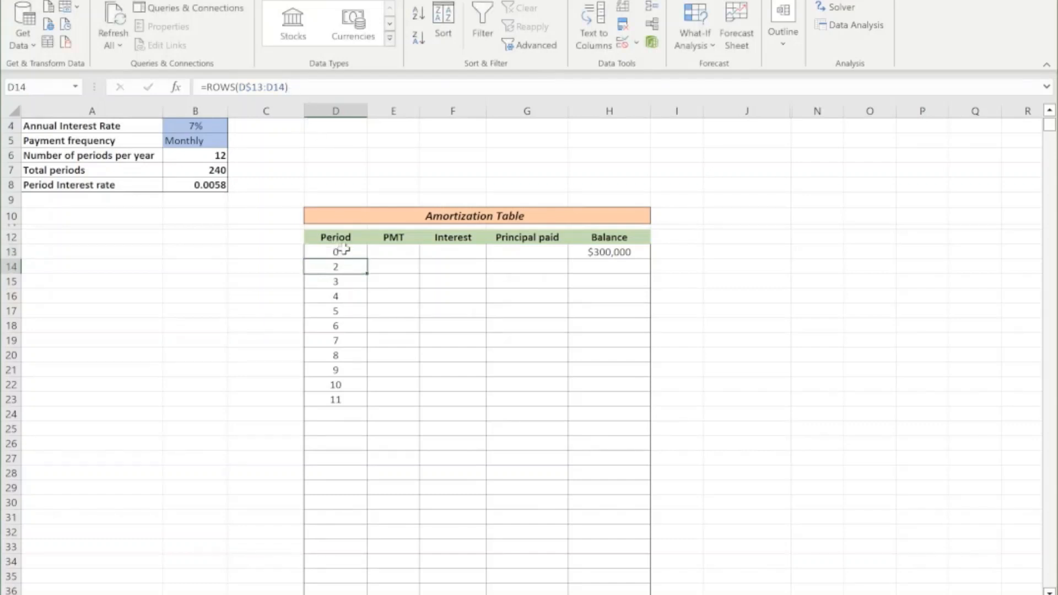
Fill the revised period formula from D13 down to D372 and review the start of the amortization table.
click(341, 252)
drag(367, 260, 355, 405)
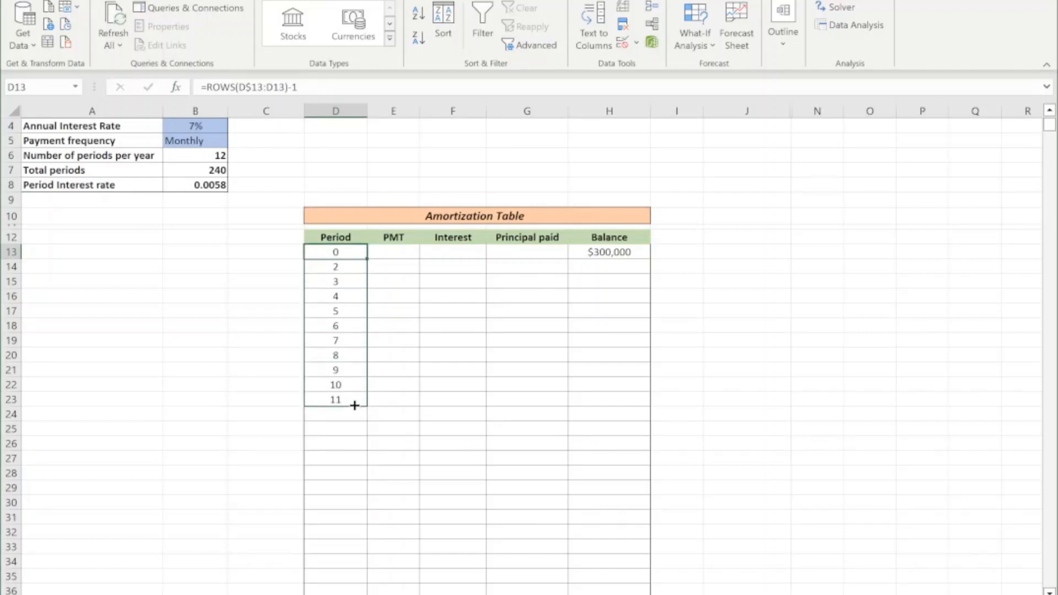
drag(355, 407, 353, 571)
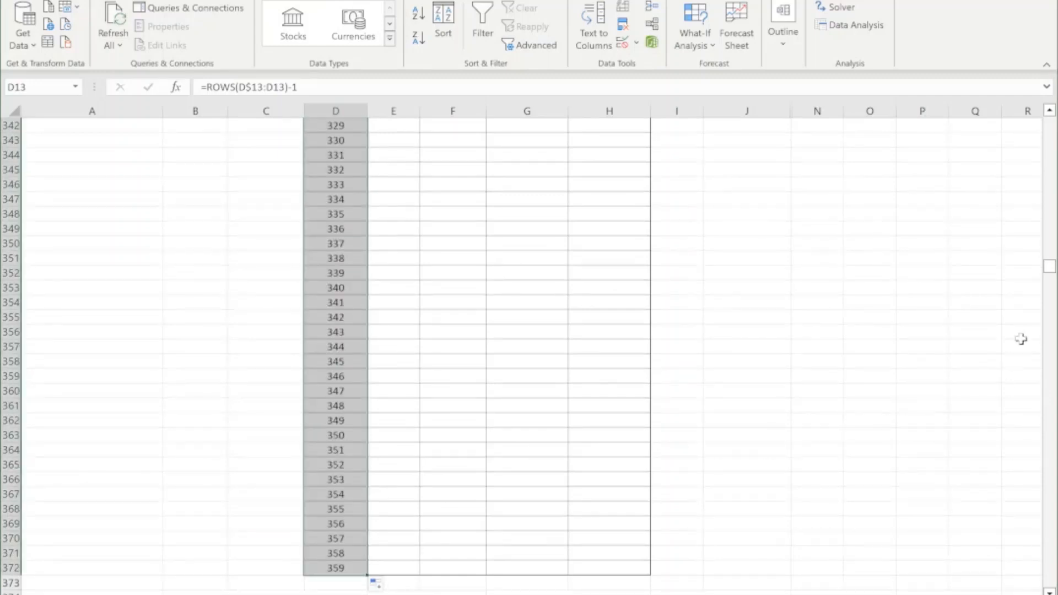
drag(1048, 268, 1049, 124)
scroll(410, 391, down, 1)
scroll(410, 391, down, 2)
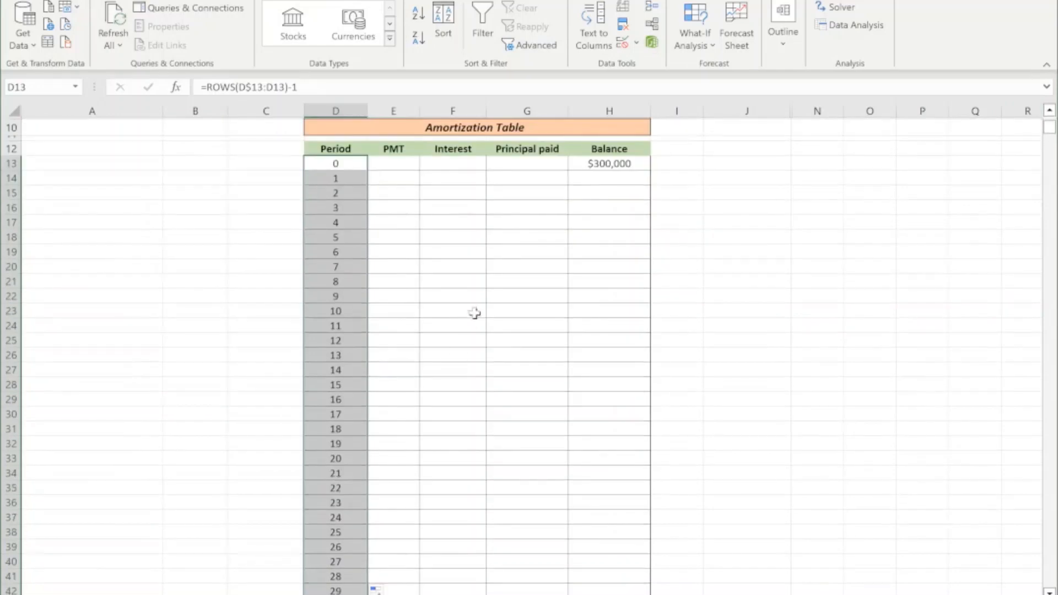
scroll(491, 324, up, 1)
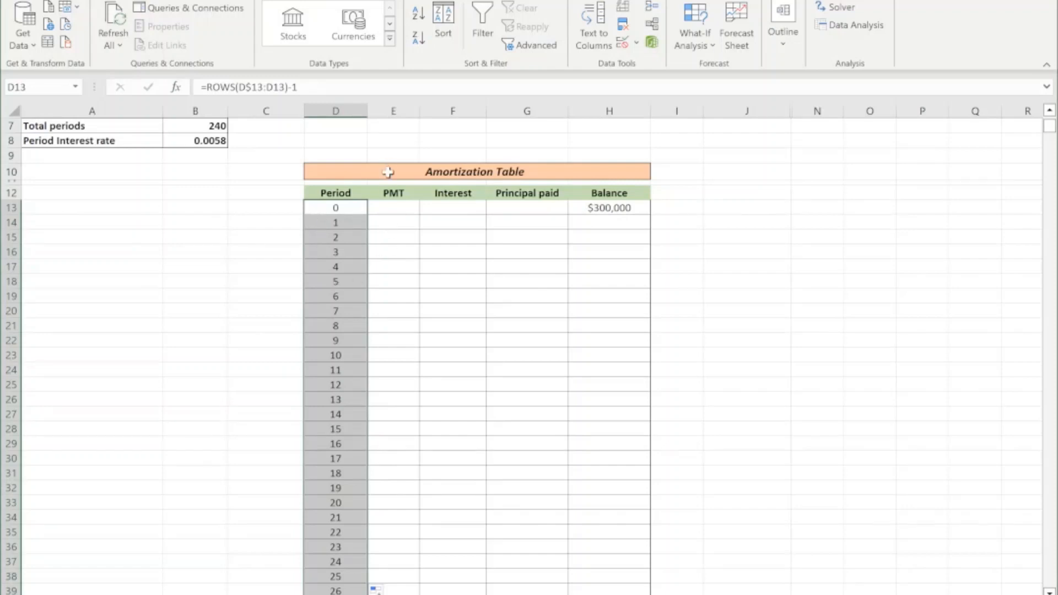
click(380, 211)
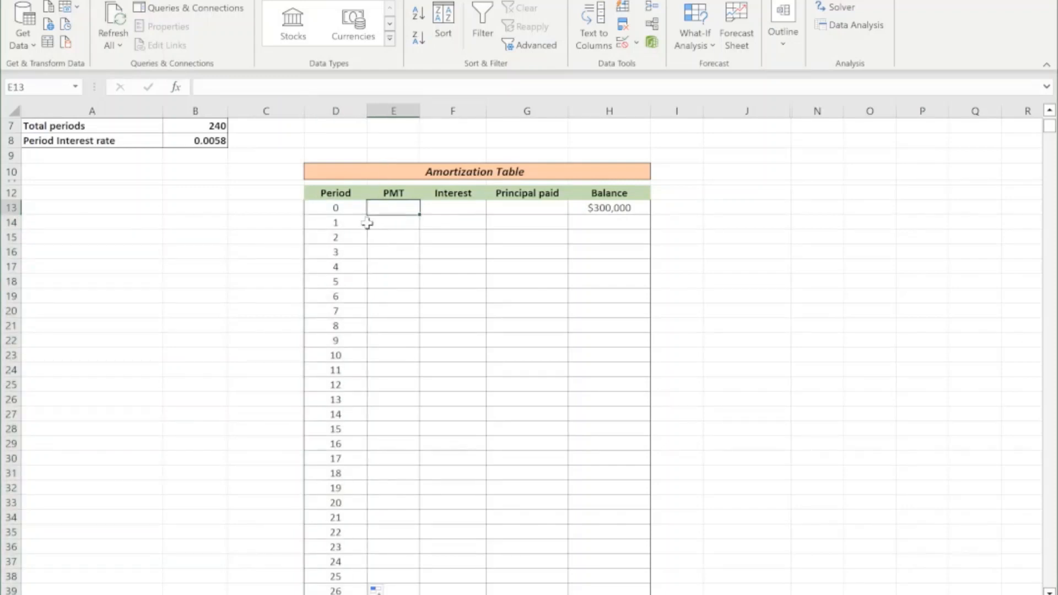
click(334, 212)
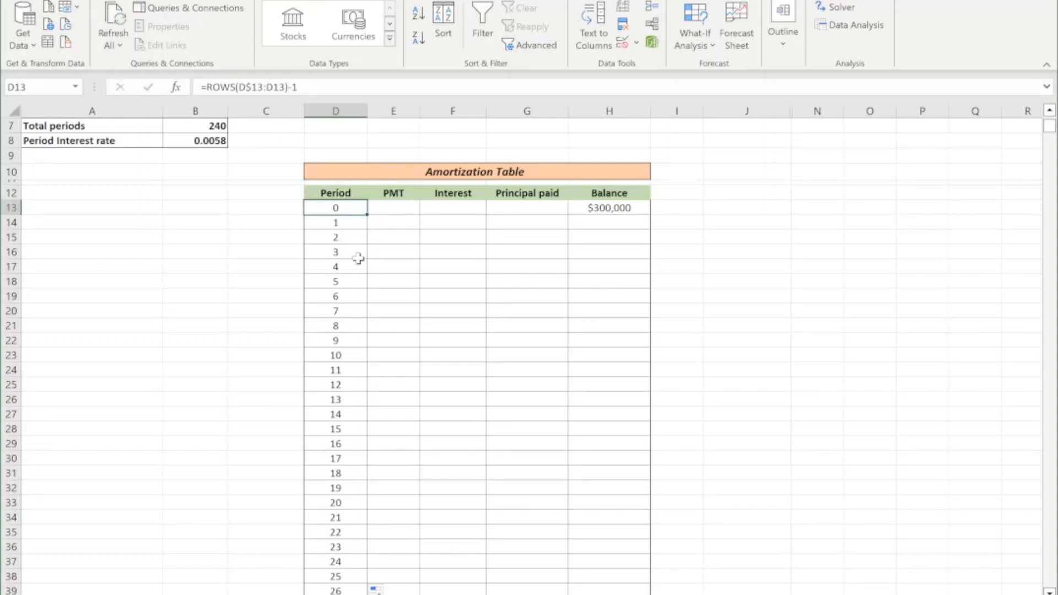
Set the payment frequency in B5 to Annually and compare the Period column with the total periods in B7.
scroll(359, 255, up, 2)
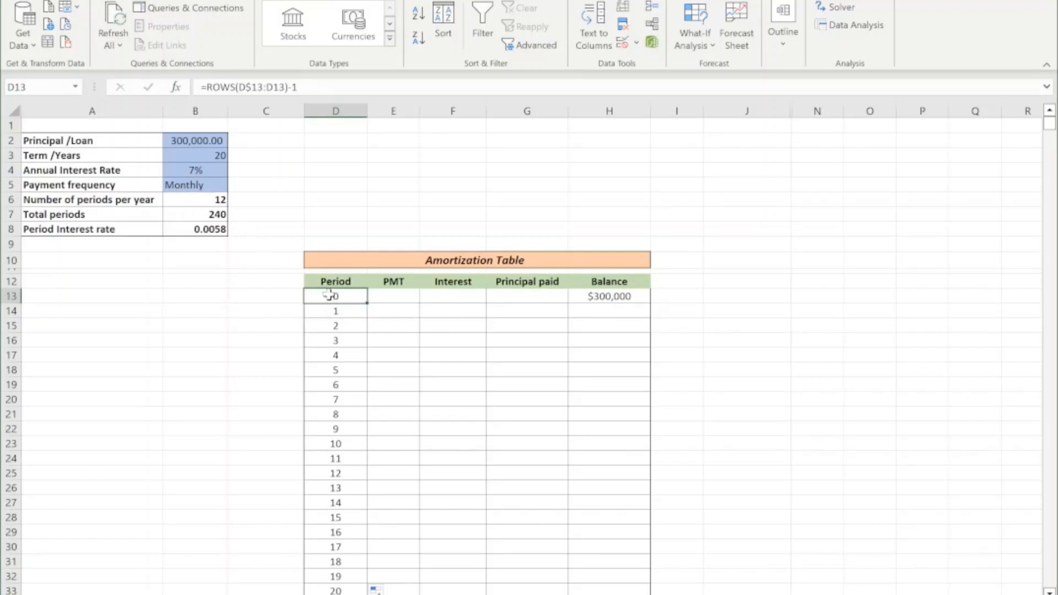
click(215, 186)
click(234, 185)
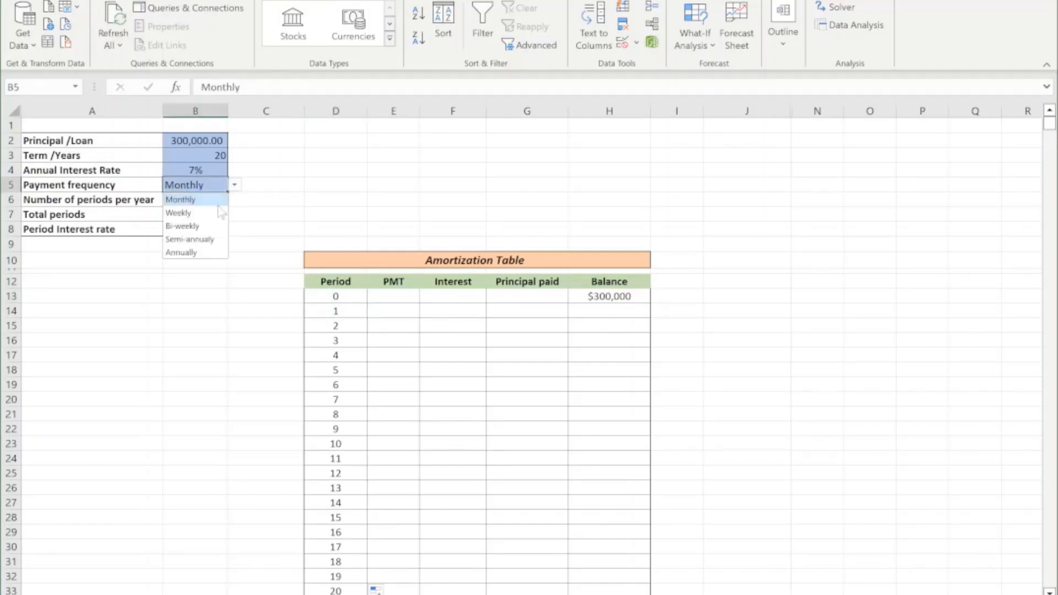
click(202, 253)
scroll(351, 379, down, 20)
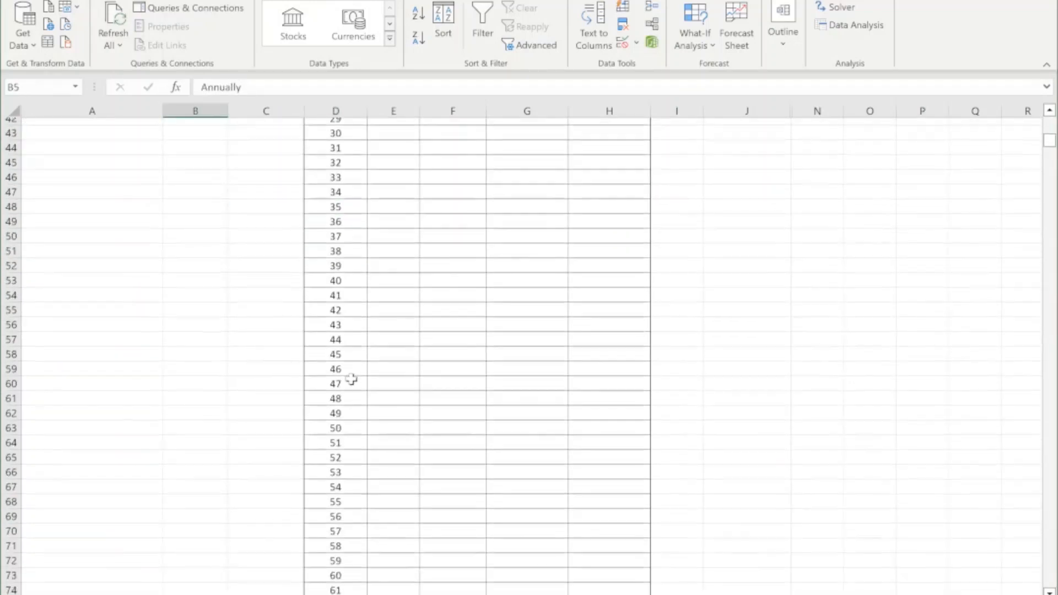
scroll(352, 379, up, 20)
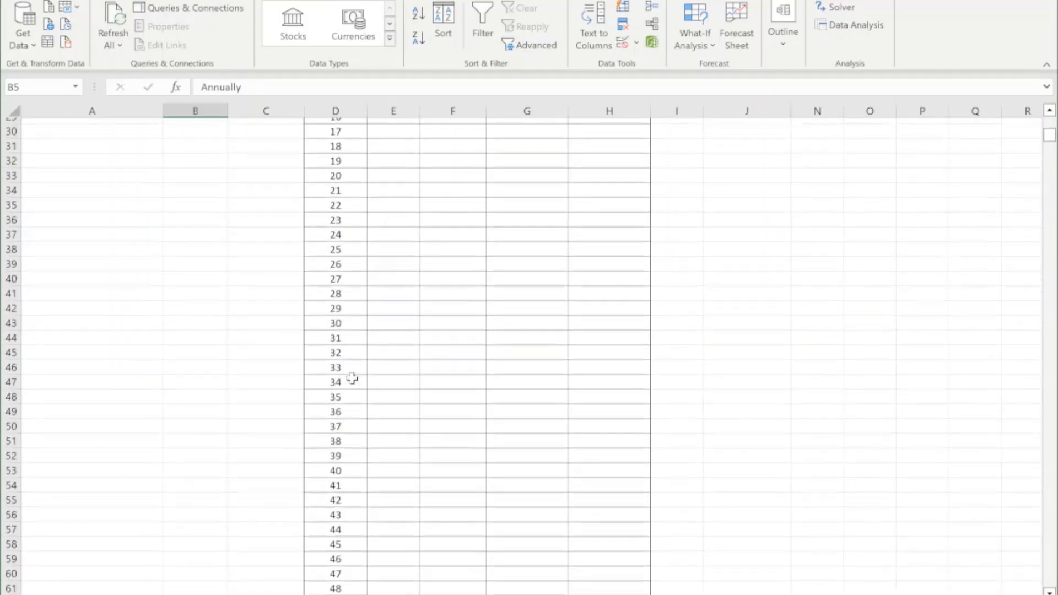
scroll(352, 379, up, 1)
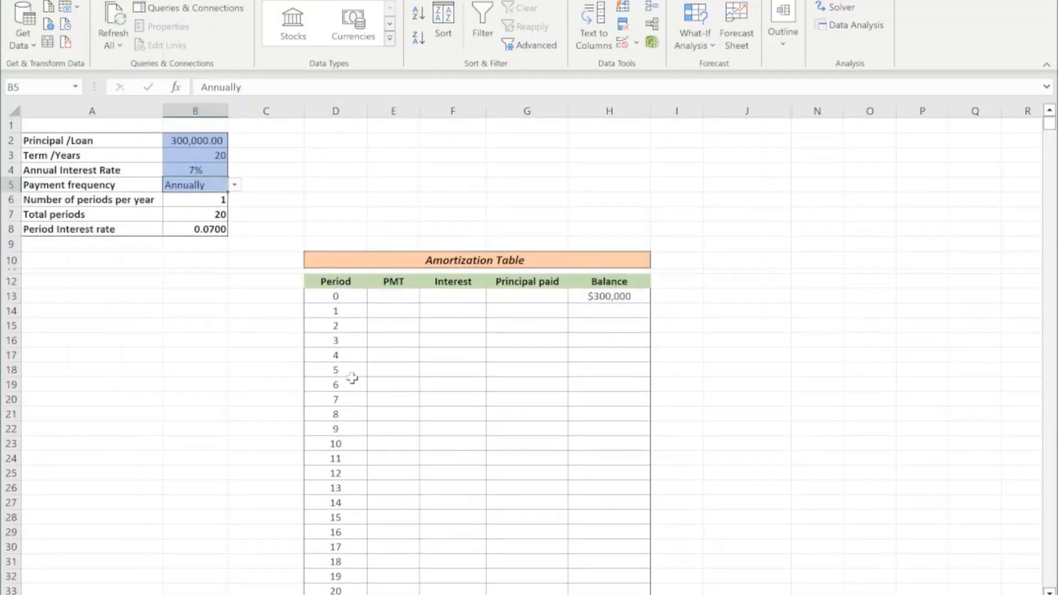
click(194, 219)
scroll(413, 354, down, 5)
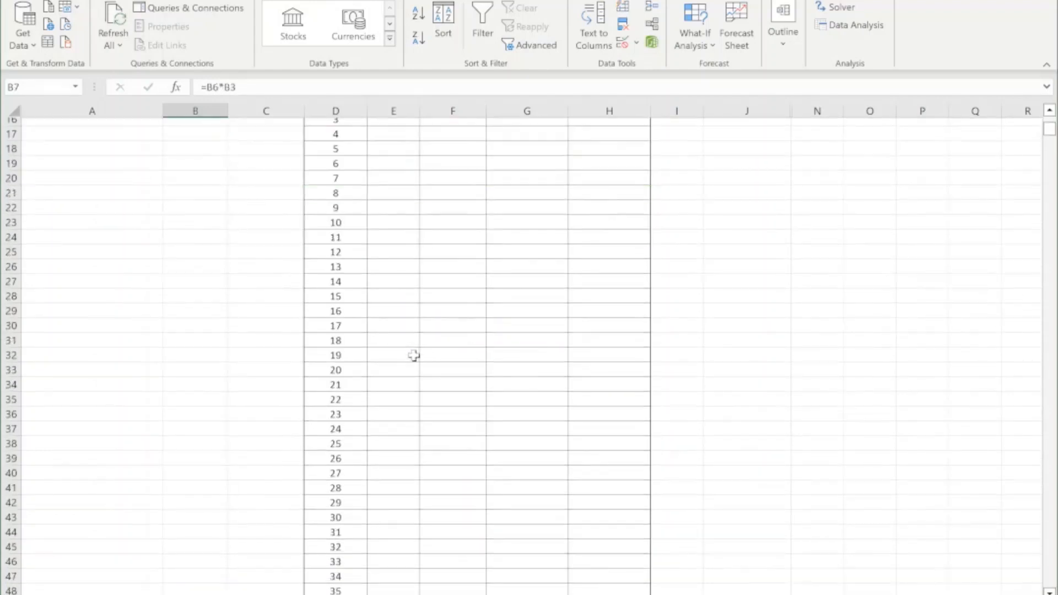
scroll(414, 355, up, 1)
scroll(414, 356, up, 5)
Copy the ROWS(D$13:D13)-1 expression from the D13 formula and open an IF function in front of it.
click(334, 296)
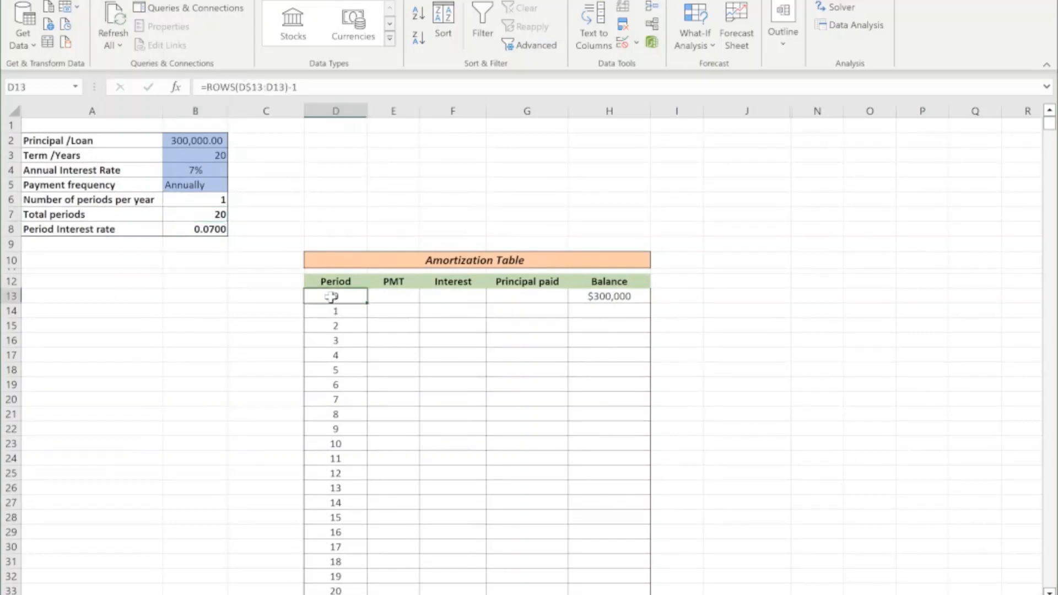
drag(206, 87, 297, 87)
right_click(286, 87)
click(324, 117)
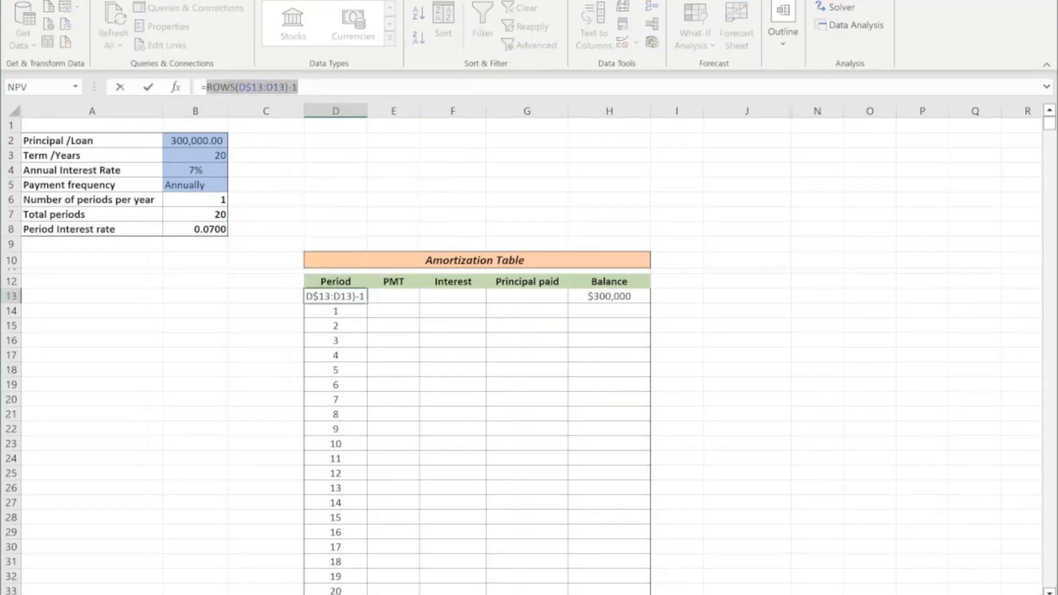
click(206, 87)
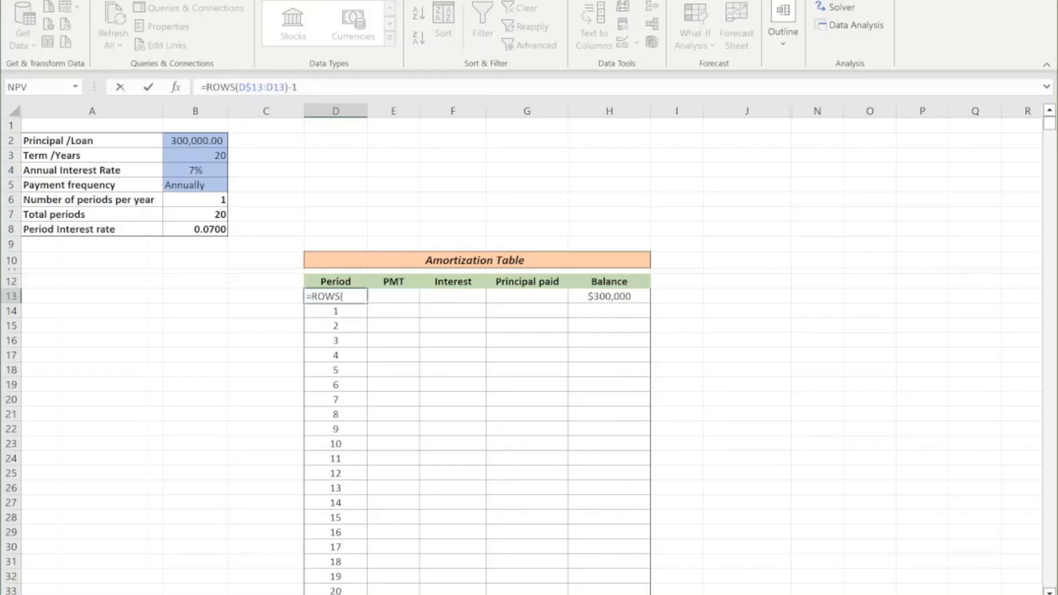
text(IF()
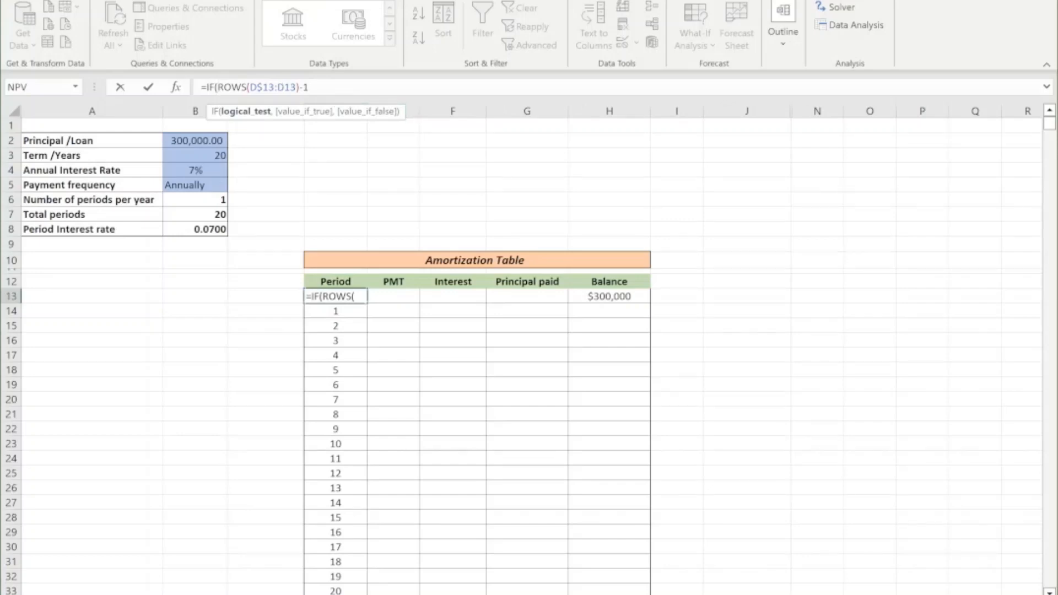
Finish the logical test in D13 as ROWS(D$13:D13)-1>$B$7, with an absolute reference to the total periods cell.
click(310, 87)
text(>)
click(196, 213)
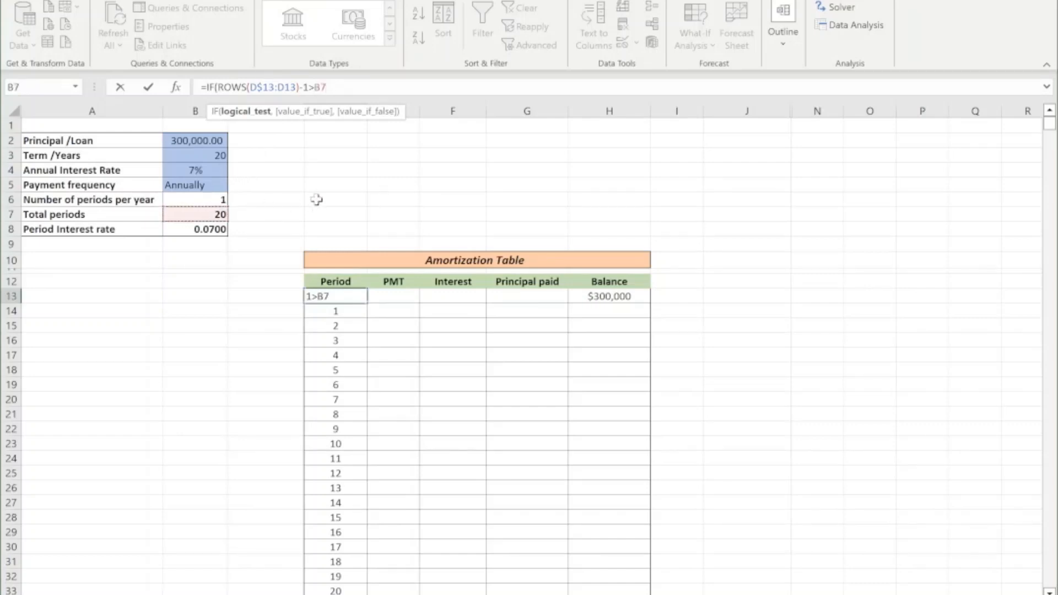
text(4)
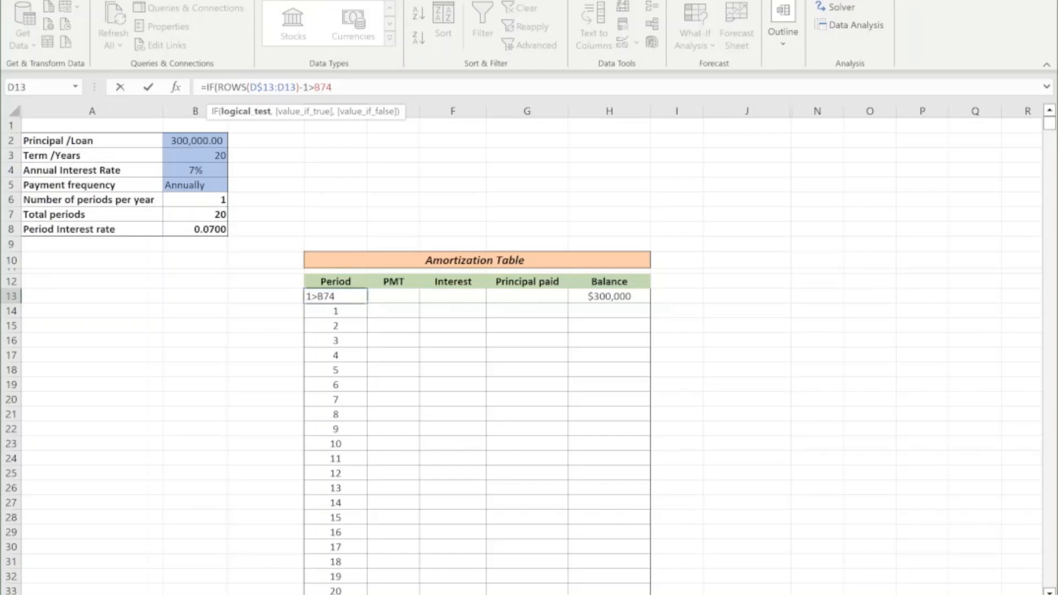
key(BackSpace)
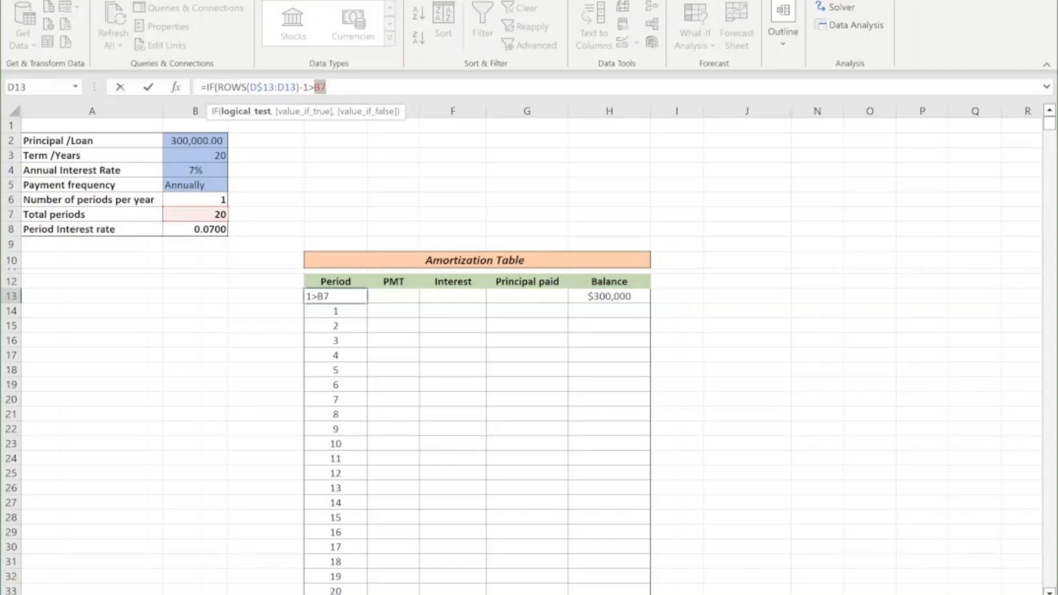
key(F4)
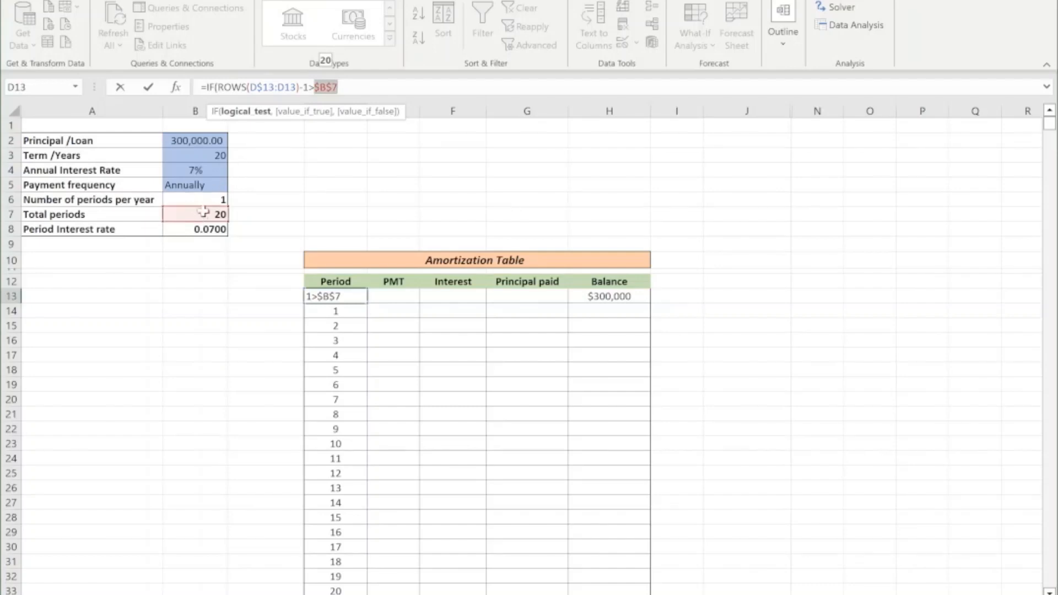
click(338, 87)
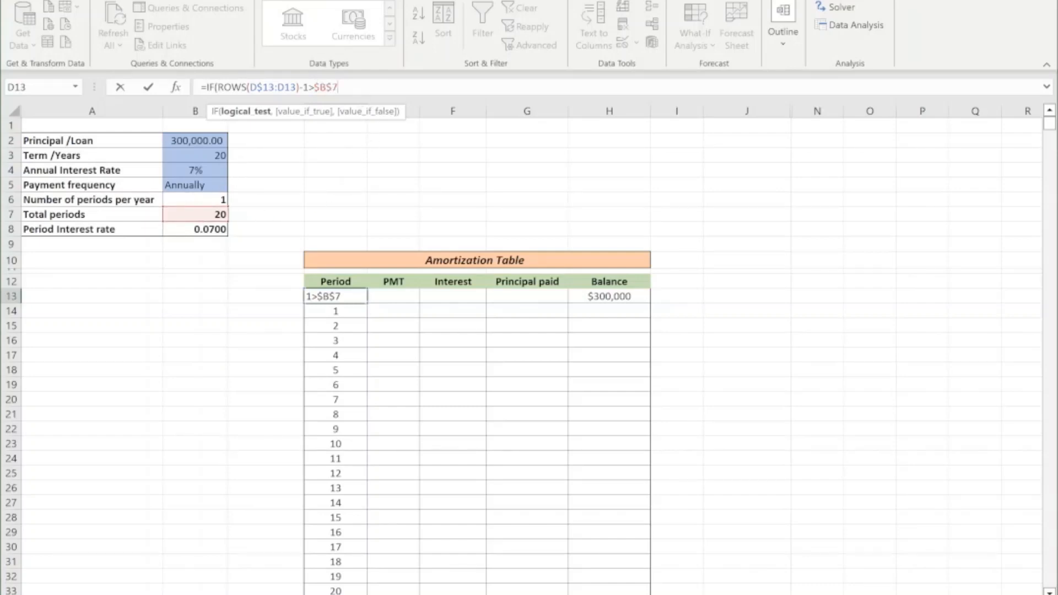
Complete the D13 IF formula with " " as the true value and the copied ROWS(D$13:D13)-1 as the false value.
text(,)
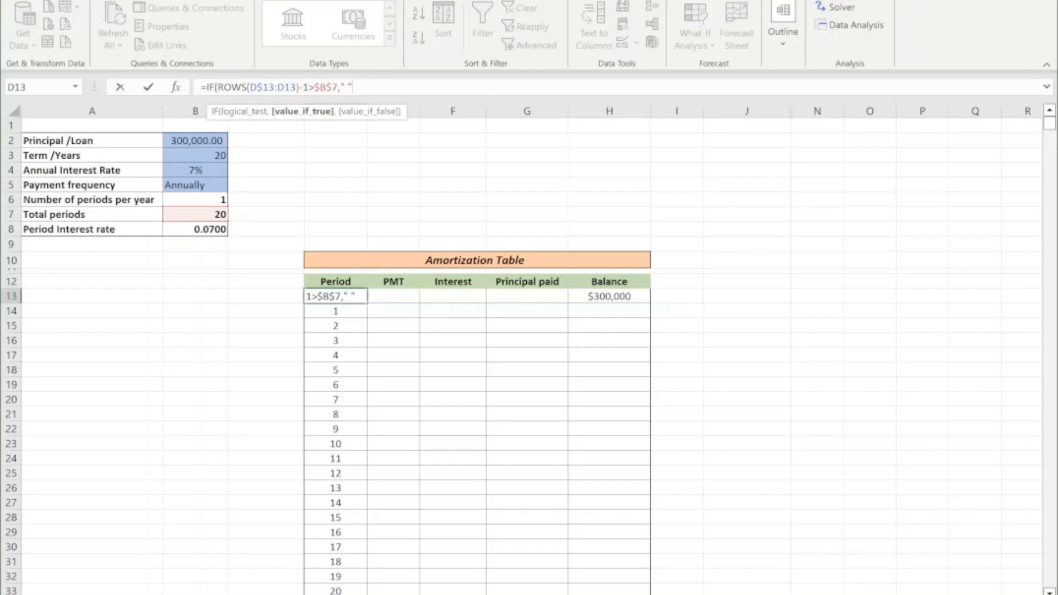
text(" ",)
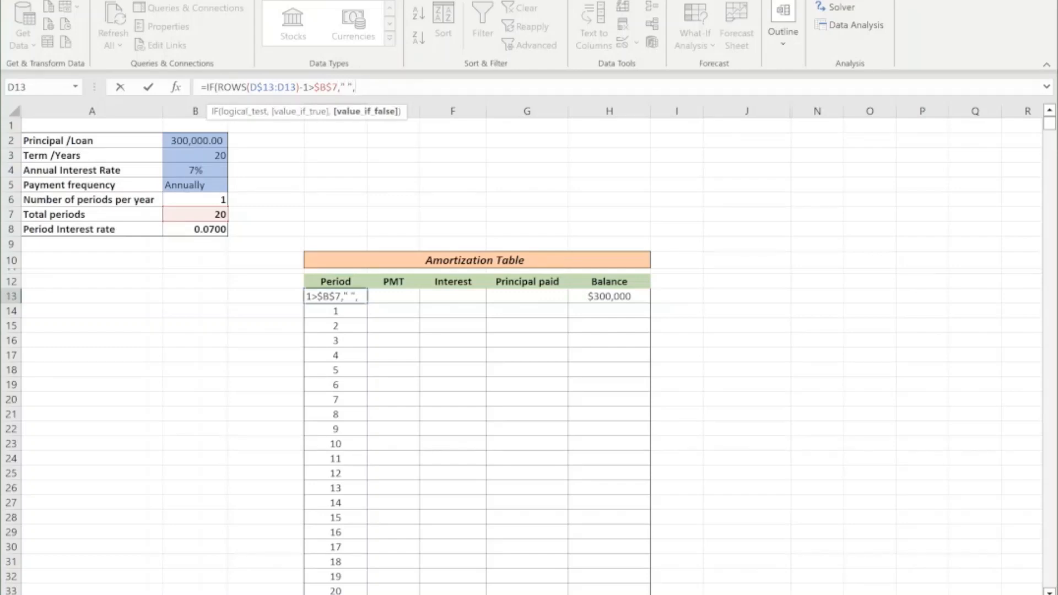
right_click(368, 88)
click(404, 163)
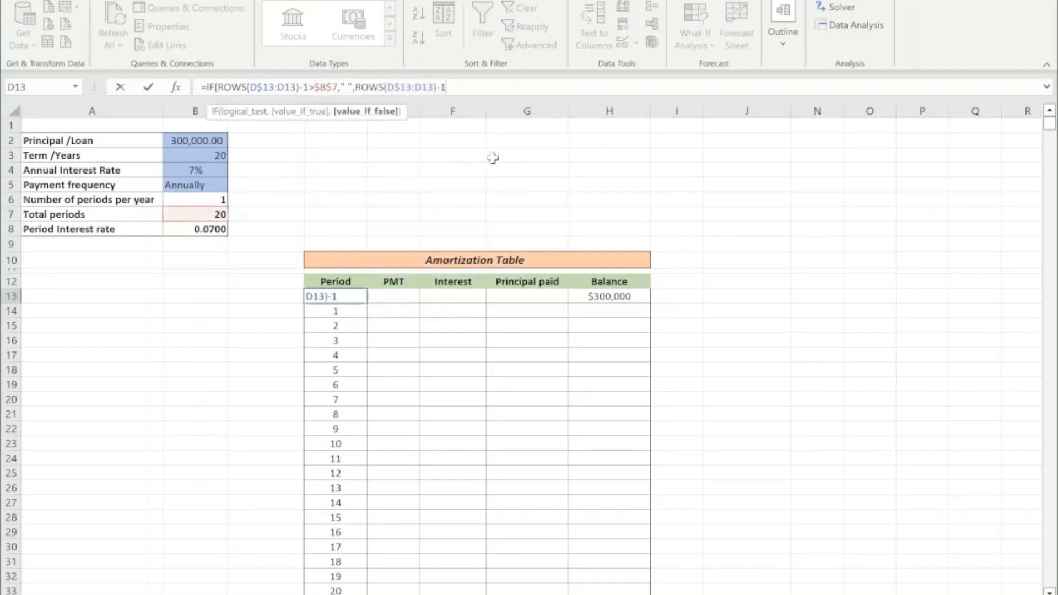
text())
key(Return)
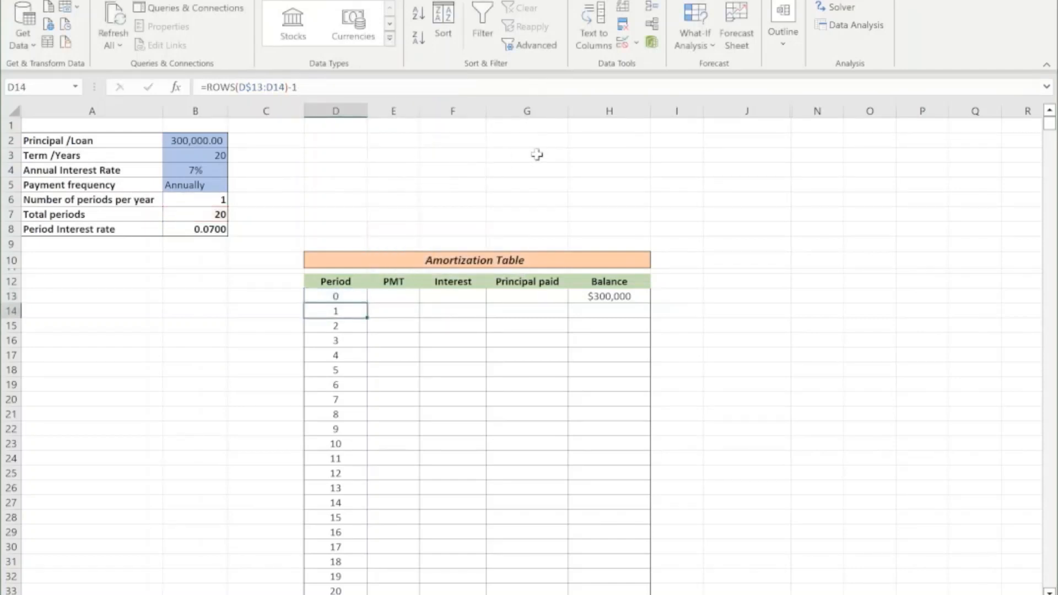
Fill the IF formula from D13 down the whole Period column and check where the periods end.
click(348, 296)
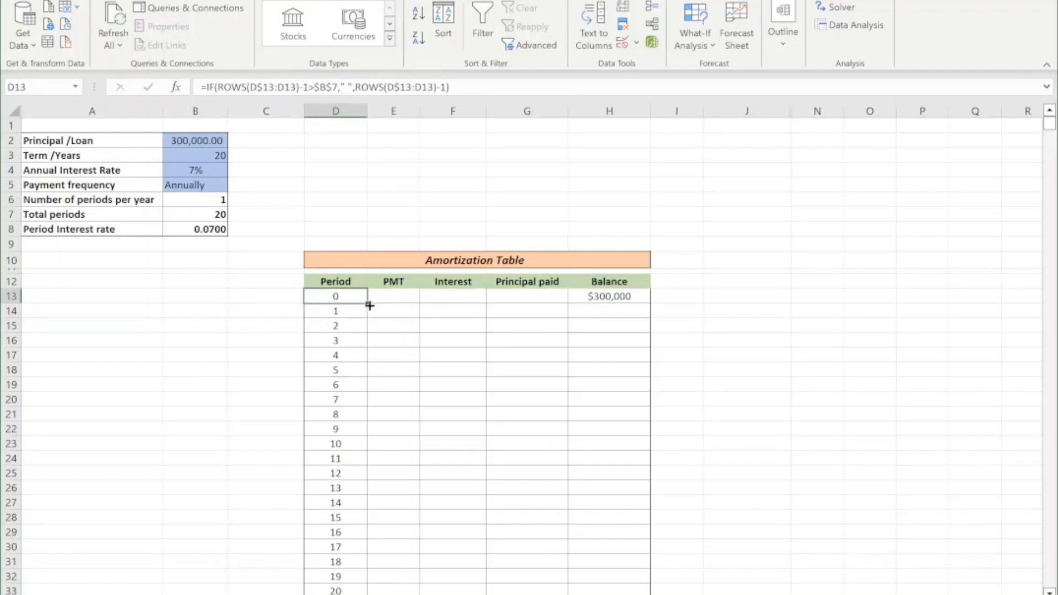
double_click(369, 305)
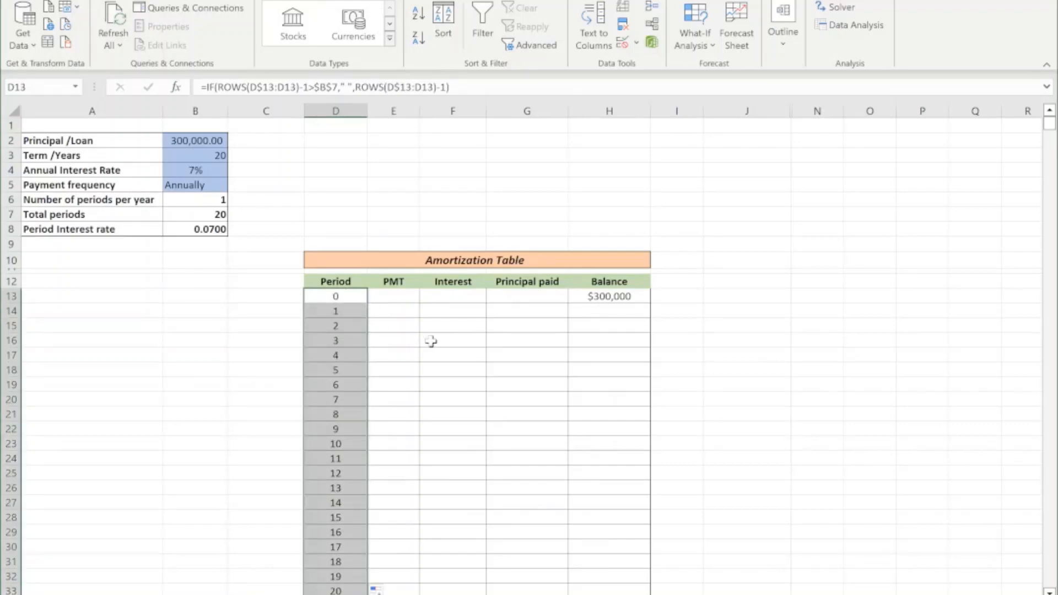
scroll(364, 368, down, 8)
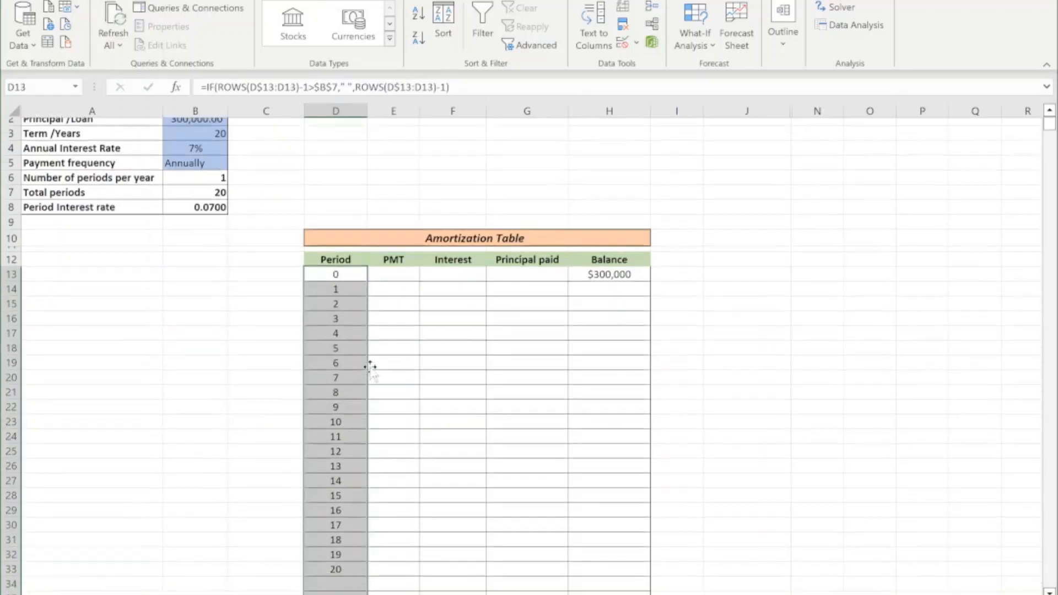
scroll(370, 368, down, 20)
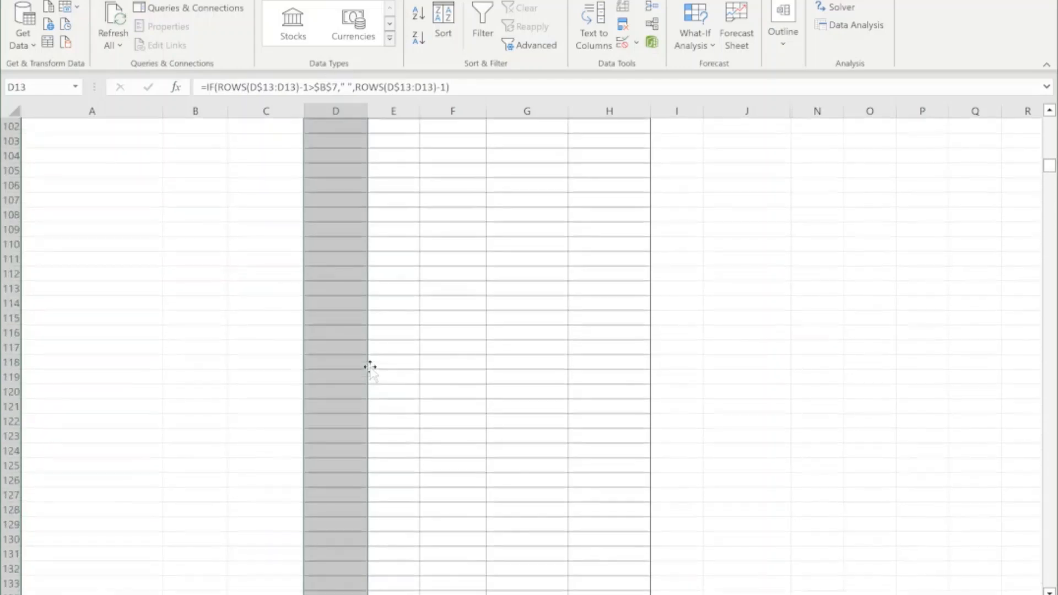
scroll(370, 368, down, 2)
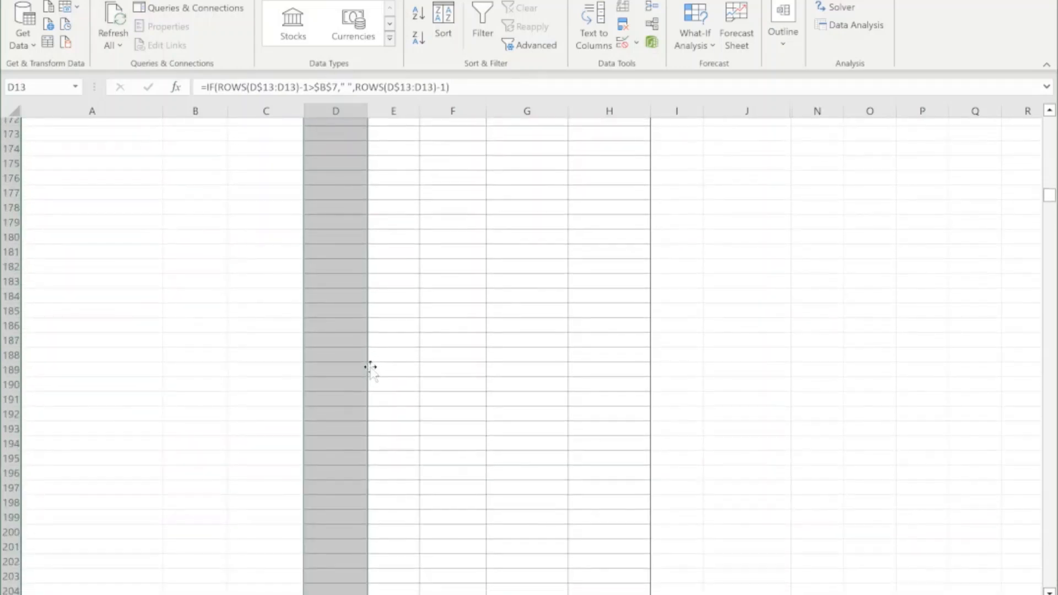
scroll(370, 368, up, 20)
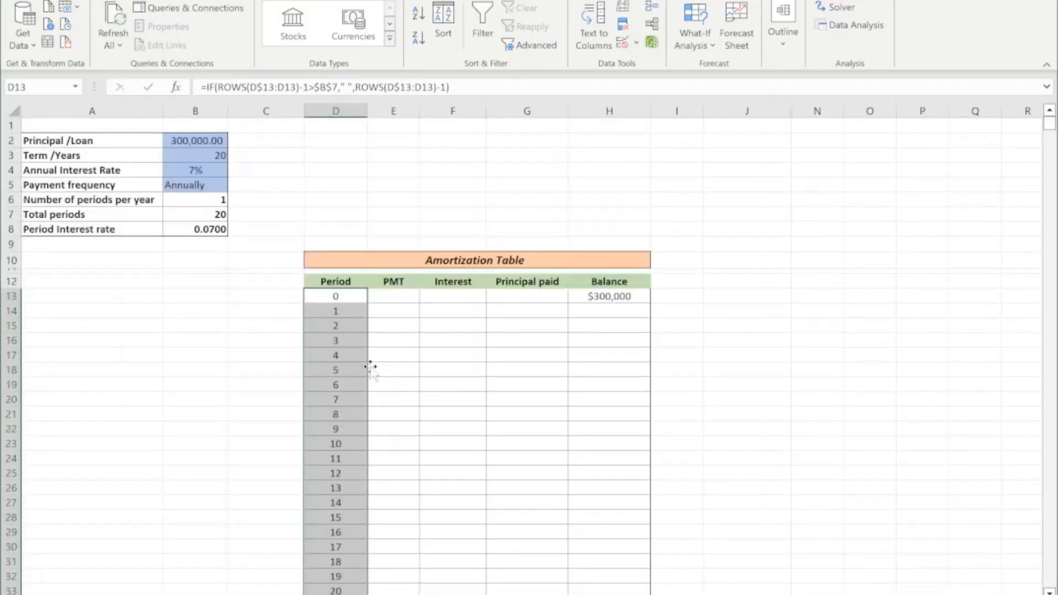
click(414, 359)
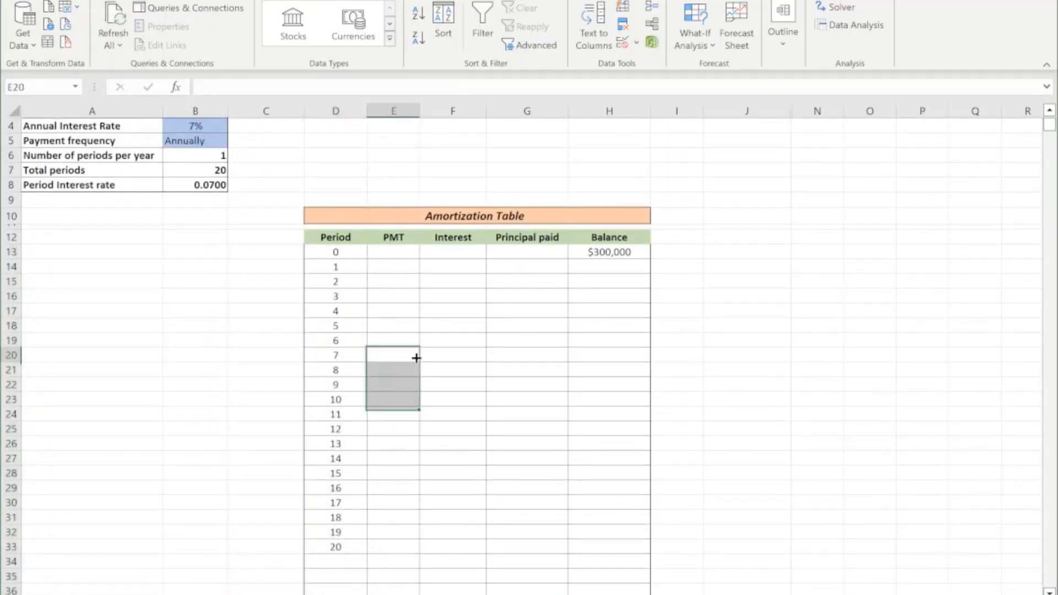
Set the payment frequency in B5 to Semi-annualy and compare the total periods with the end of the Period column.
click(211, 141)
click(234, 141)
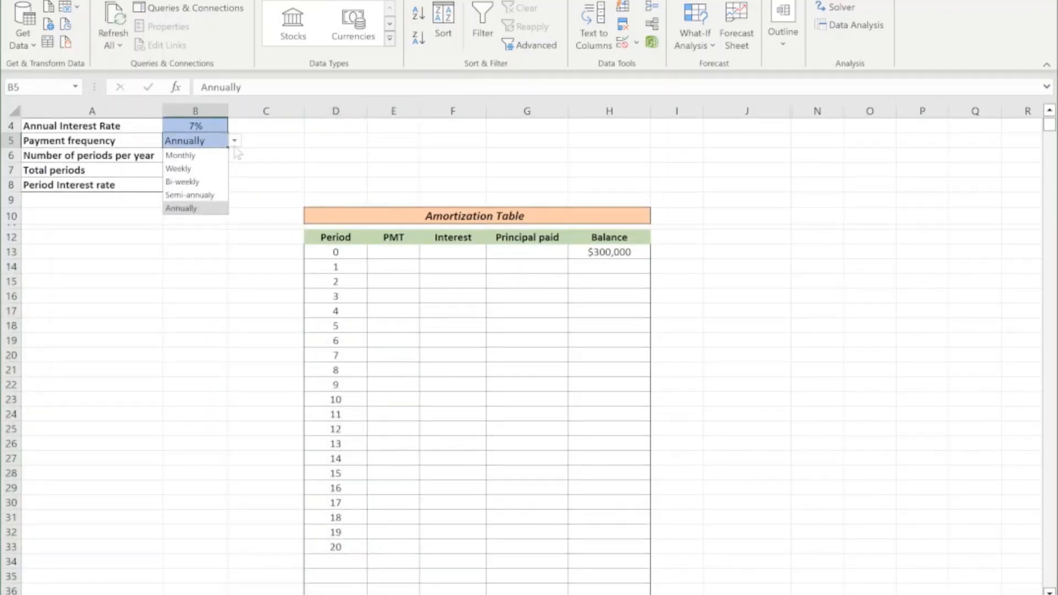
click(207, 194)
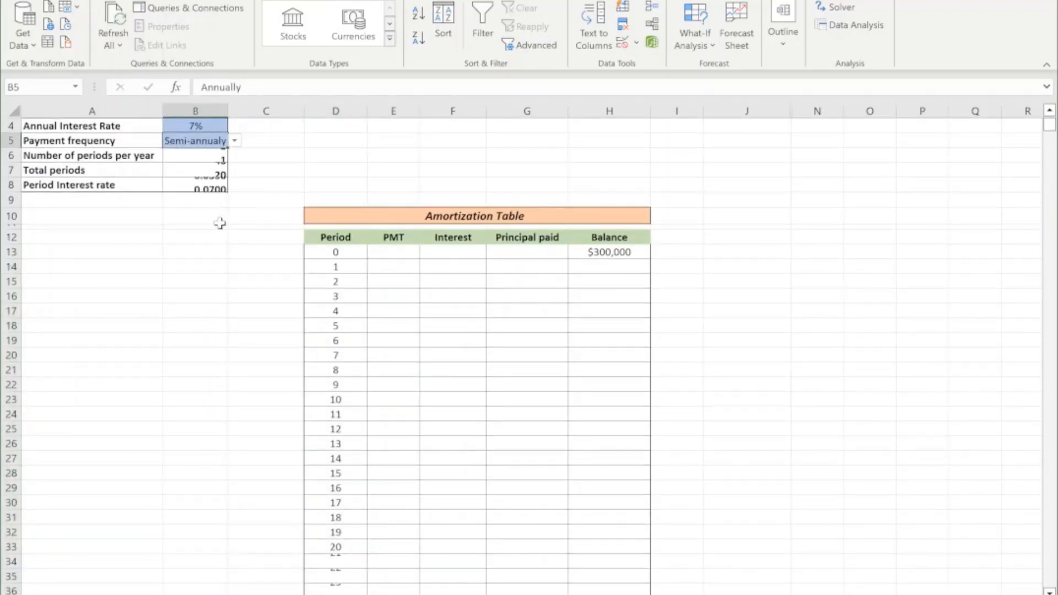
click(210, 171)
scroll(397, 274, down, 13)
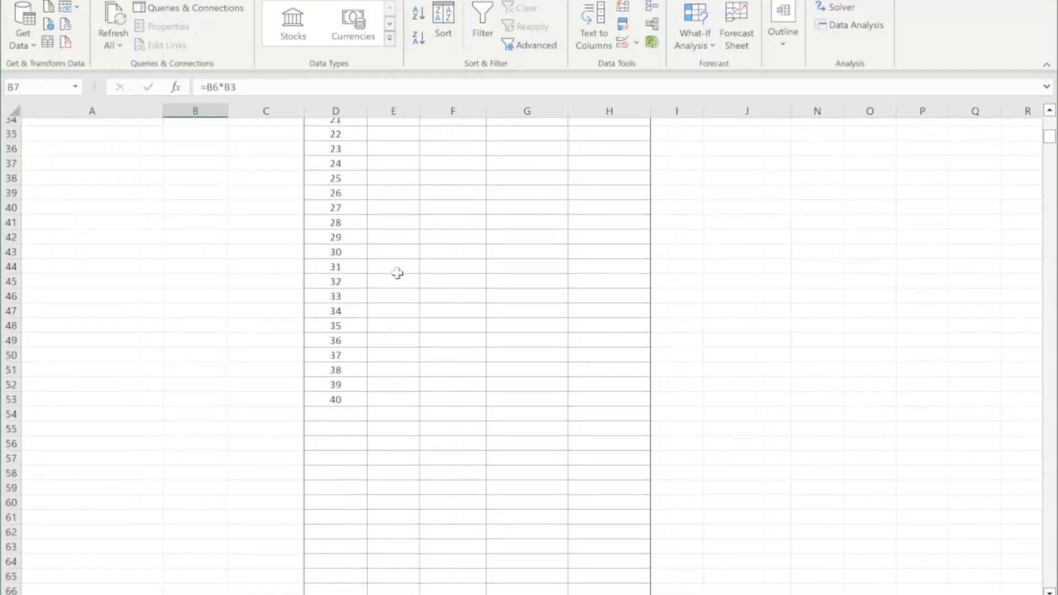
Inspect the IF formulas in the Period column cells around the last period, from D52 to D58.
click(342, 281)
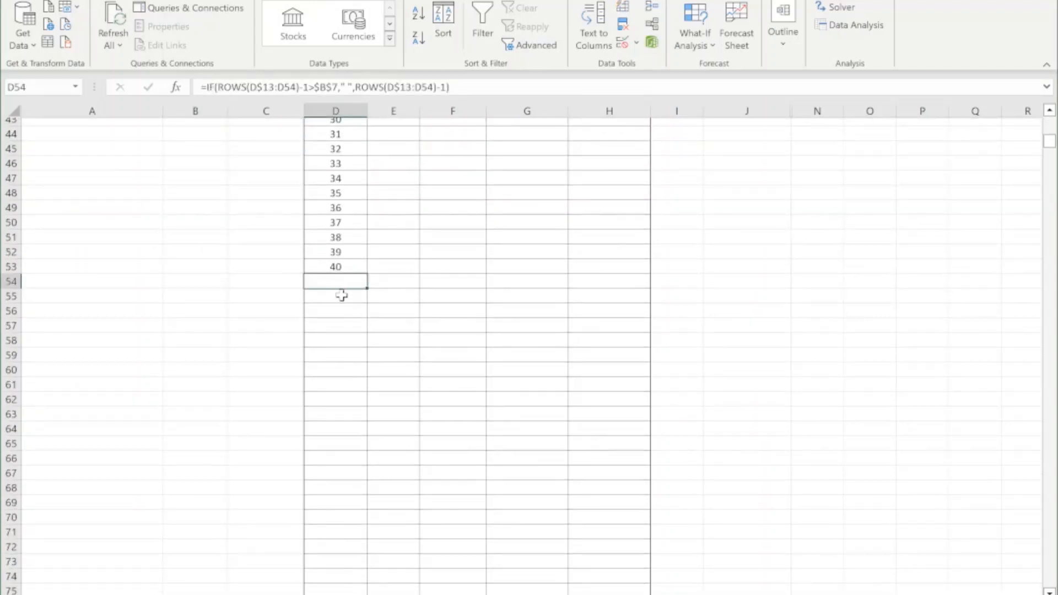
click(340, 298)
click(341, 311)
click(342, 325)
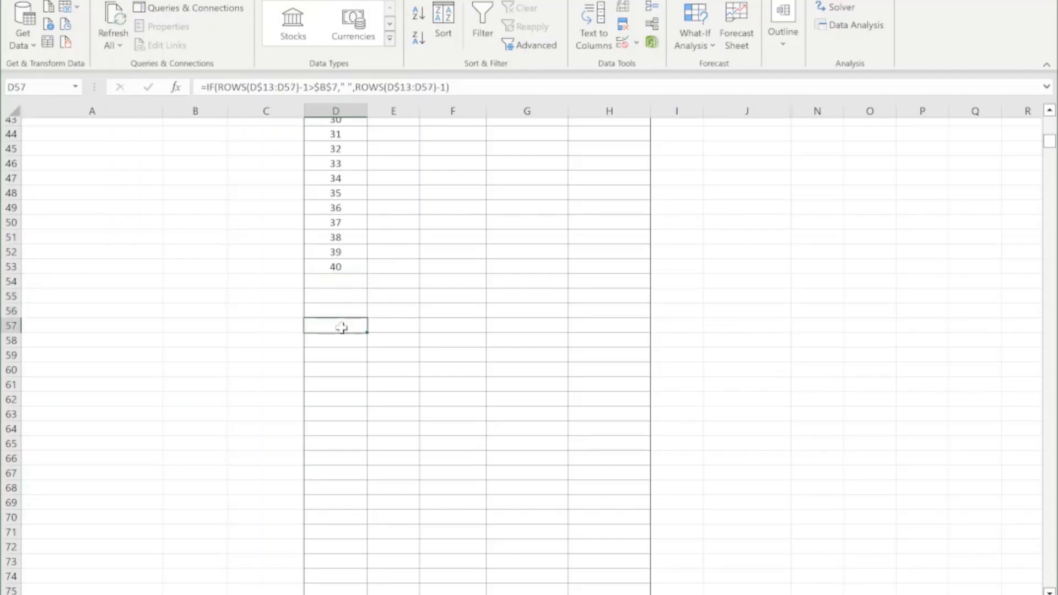
click(343, 342)
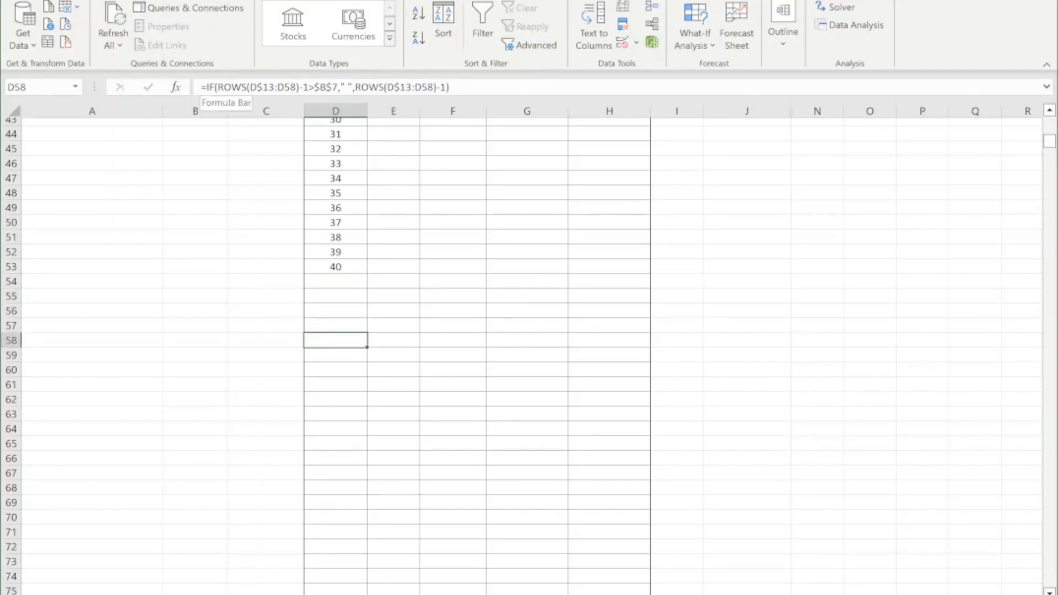
click(339, 251)
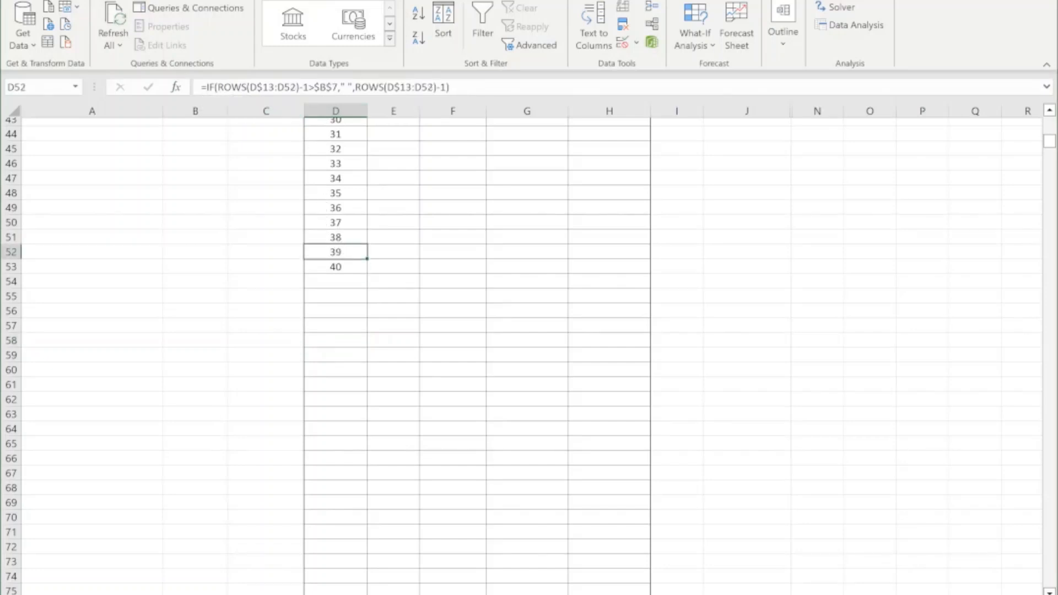
click(336, 297)
click(337, 322)
Set the payment frequency in B5 to Monthly.
scroll(368, 300, up, 14)
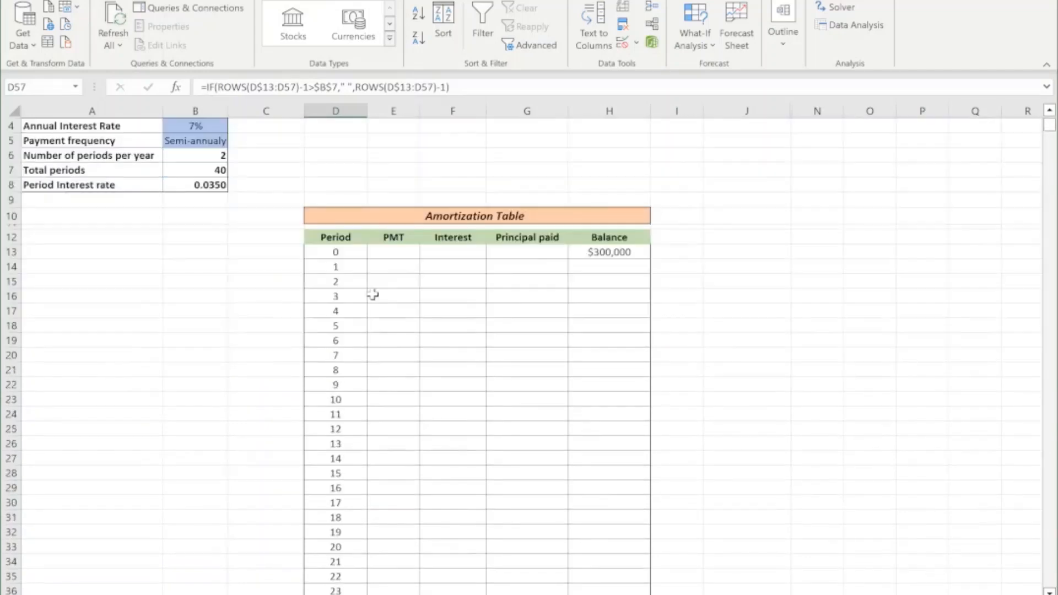
click(207, 185)
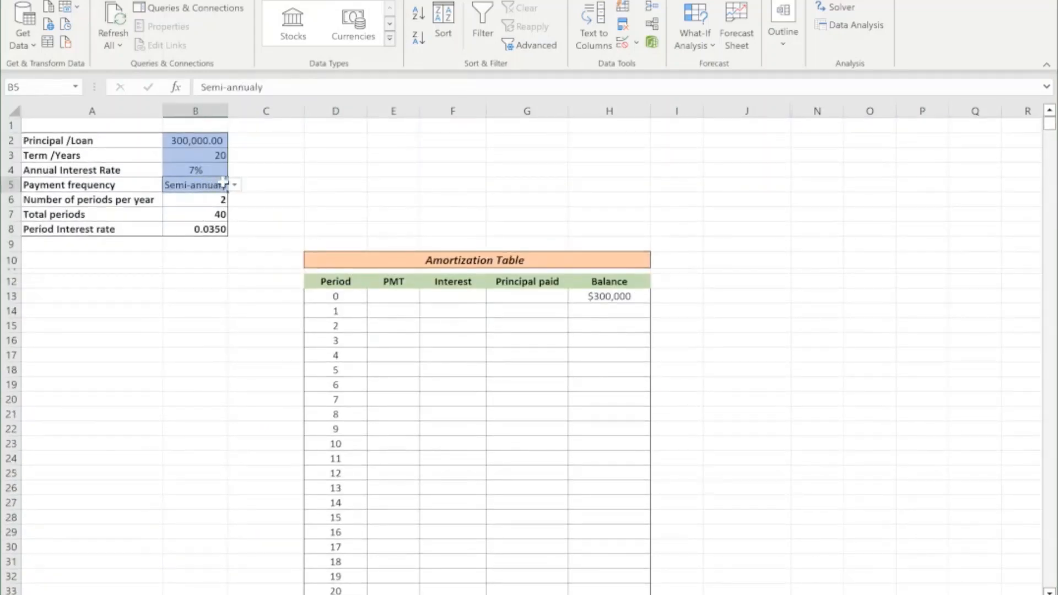
click(234, 185)
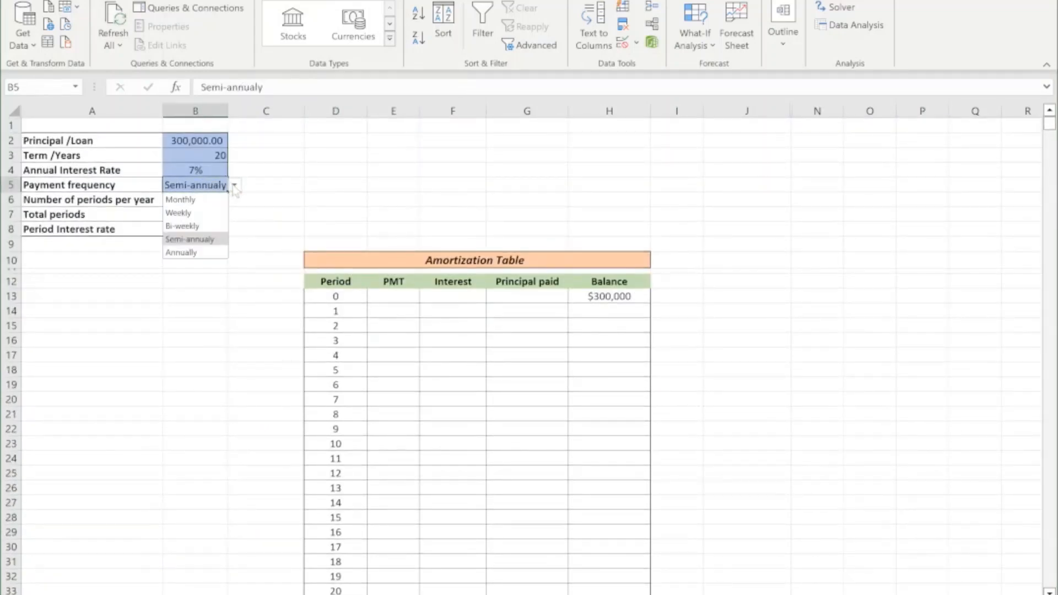
click(201, 200)
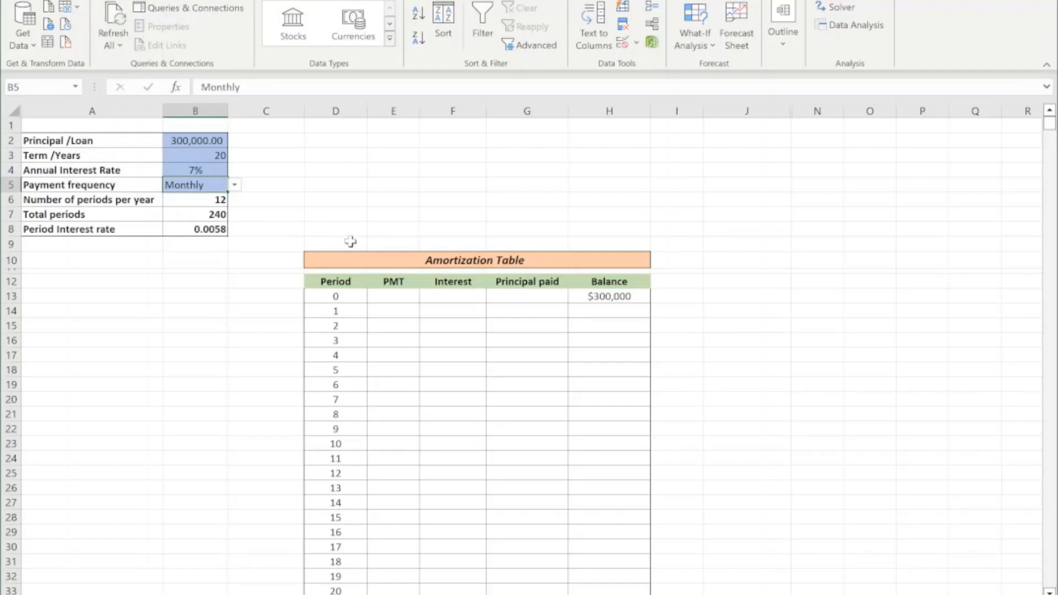
Start a PMT formula in E14 with the period interest rate $B$8 as an absolute rate argument.
click(389, 312)
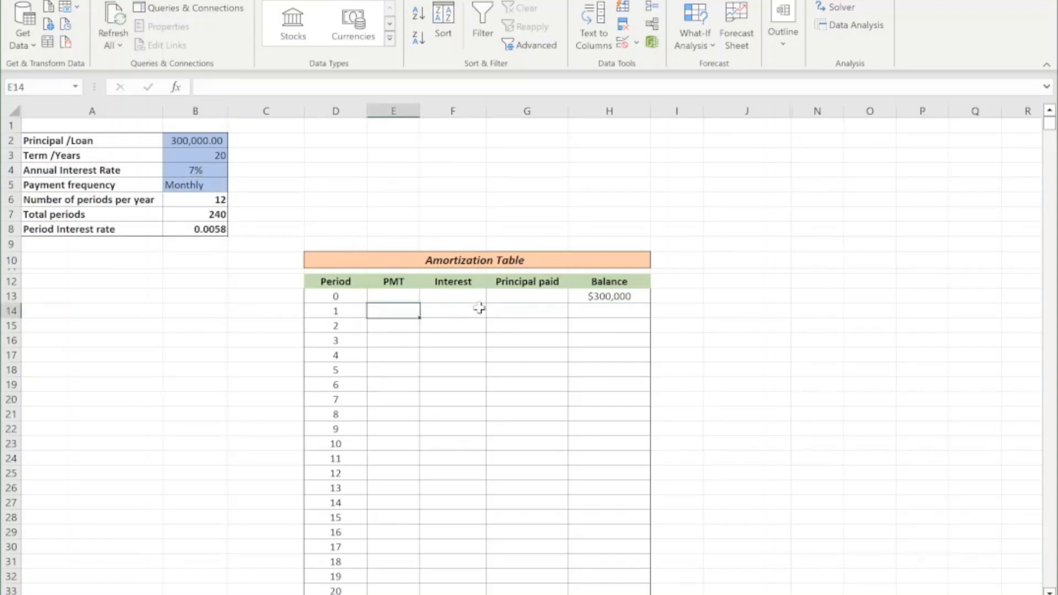
text(=pmt)
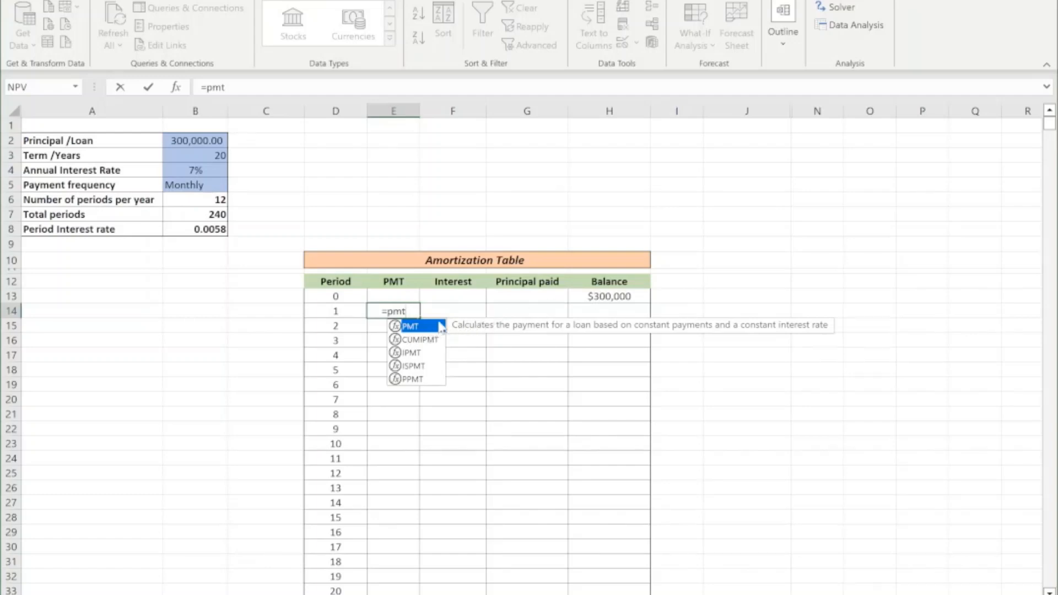
text(()
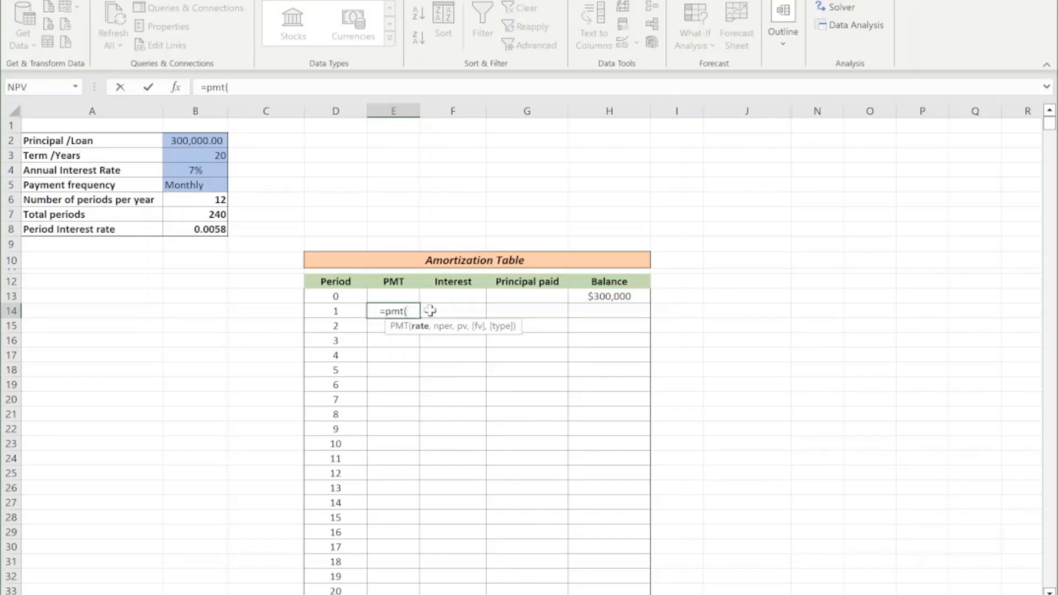
key(BackSpace)
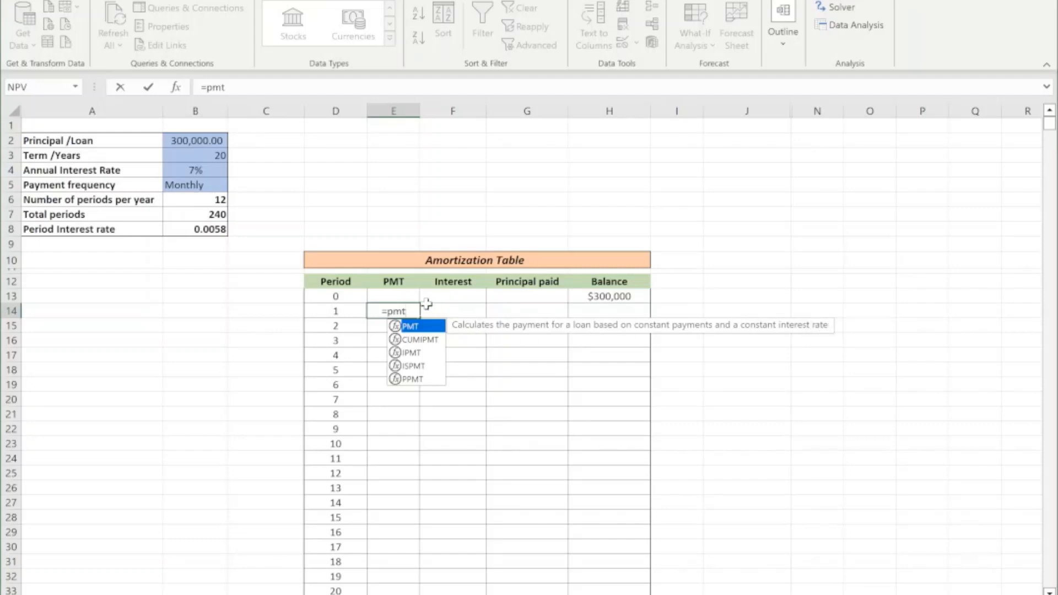
key(Tab)
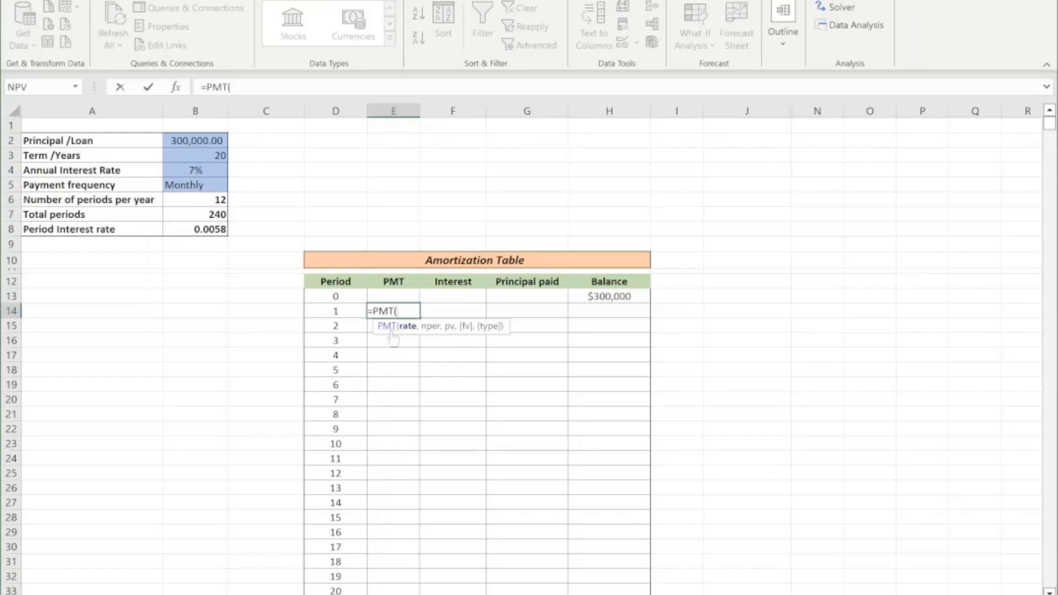
click(193, 231)
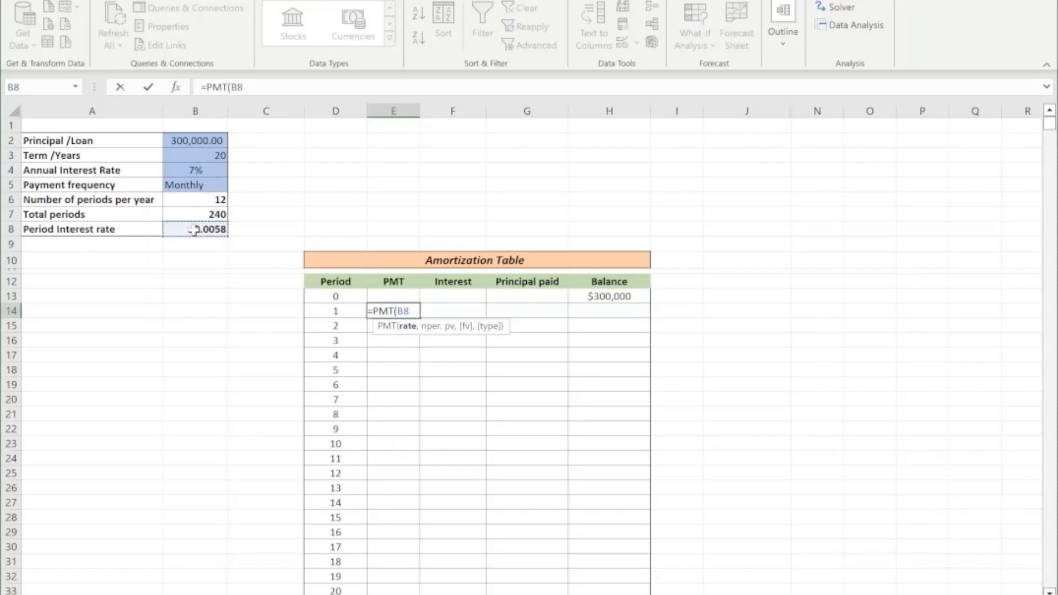
key(F4)
text(,)
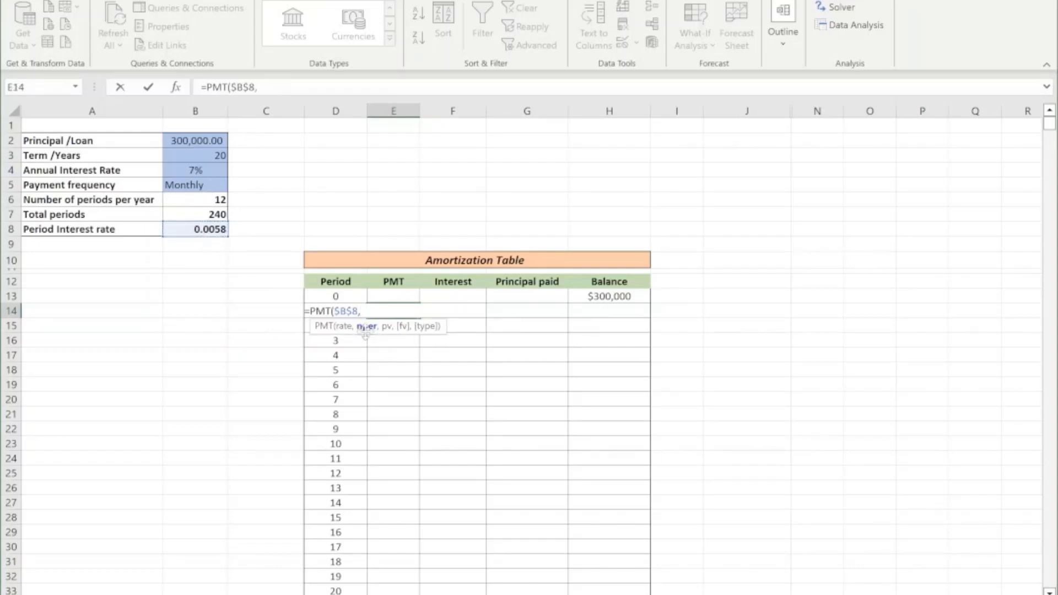
Complete the E14 PMT formula with absolute references $B$7 as the number of periods and $H$13 as the present value.
click(202, 214)
key(F4)
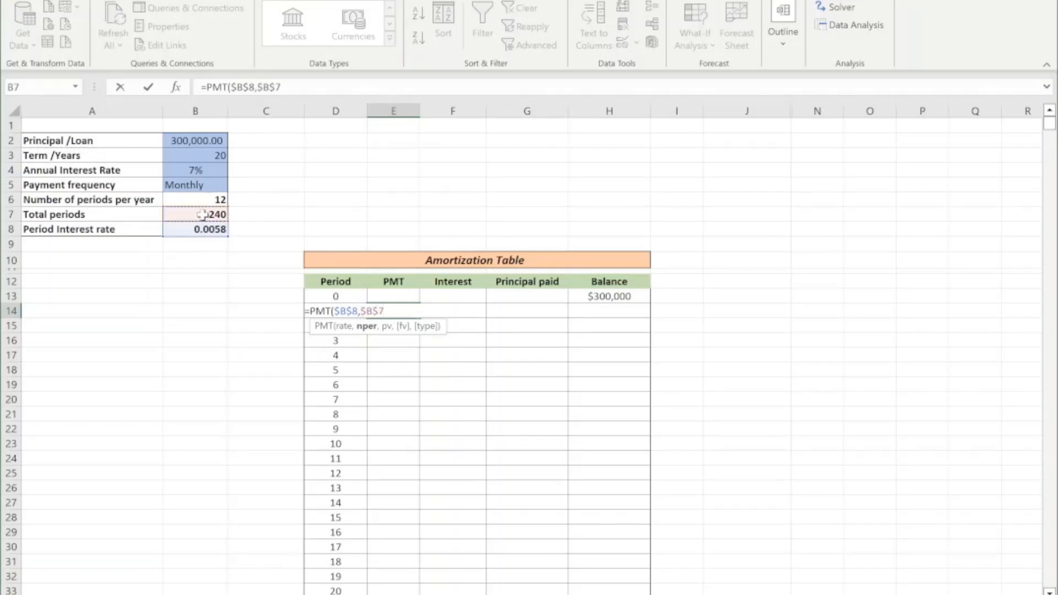
text(,)
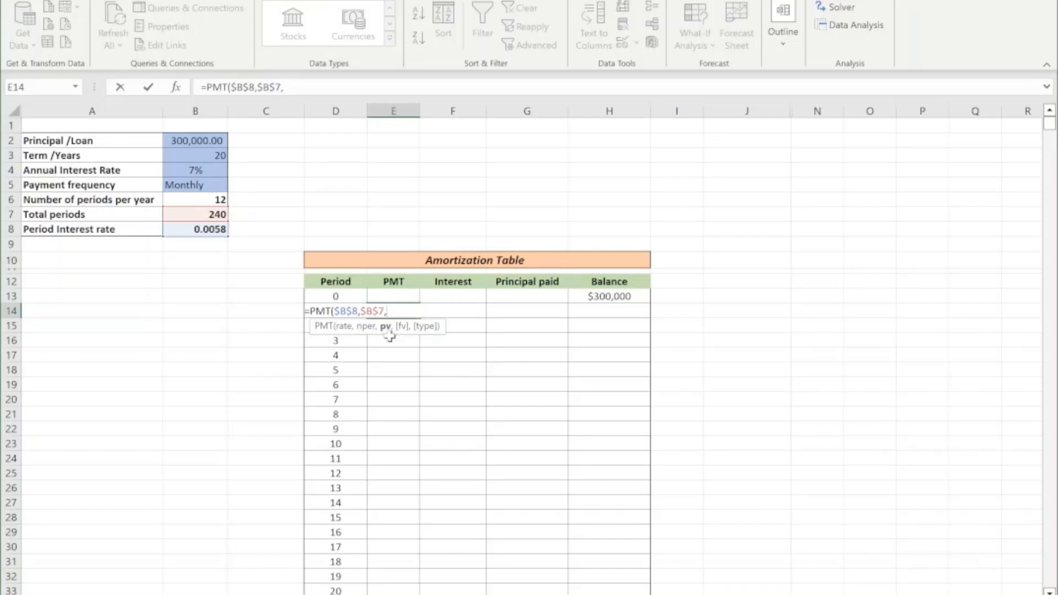
click(618, 297)
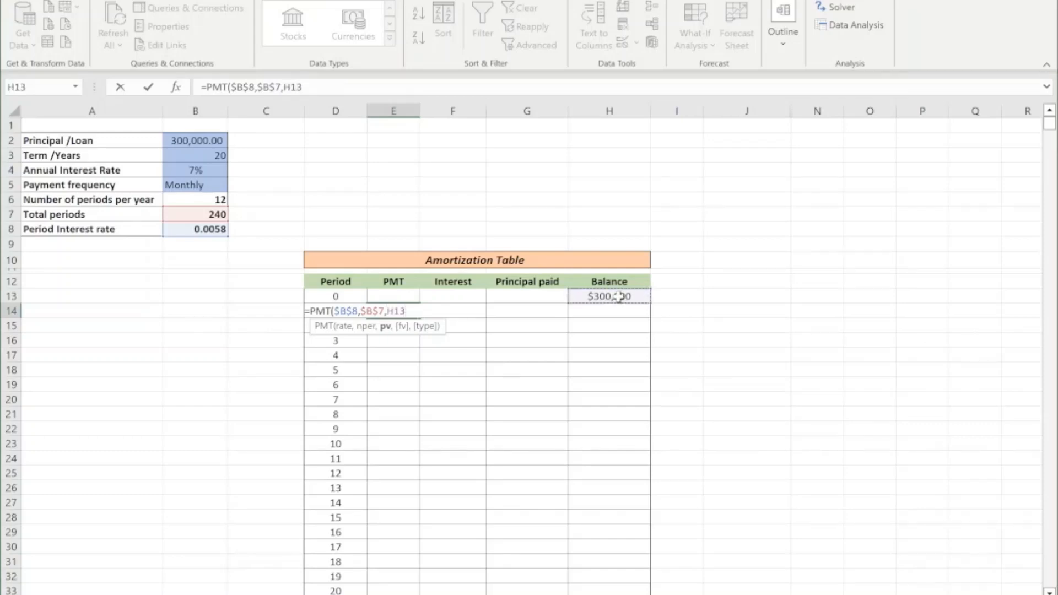
key(F4)
text())
key(Return)
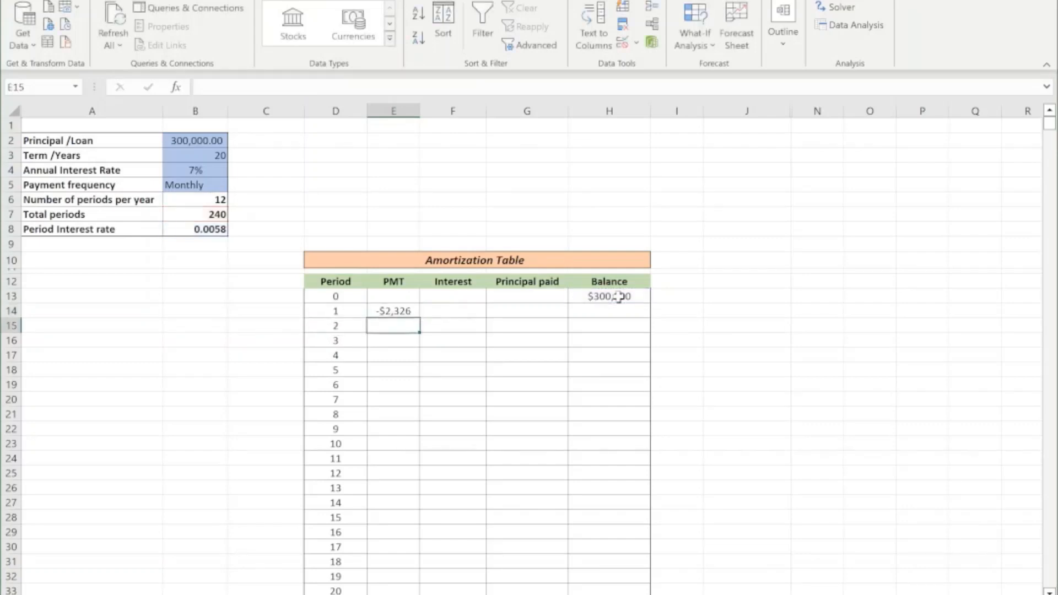
Review the E14 payment and H13 balance formulas, and add a minus sign before PMT in E14 to make the payment positive.
click(395, 312)
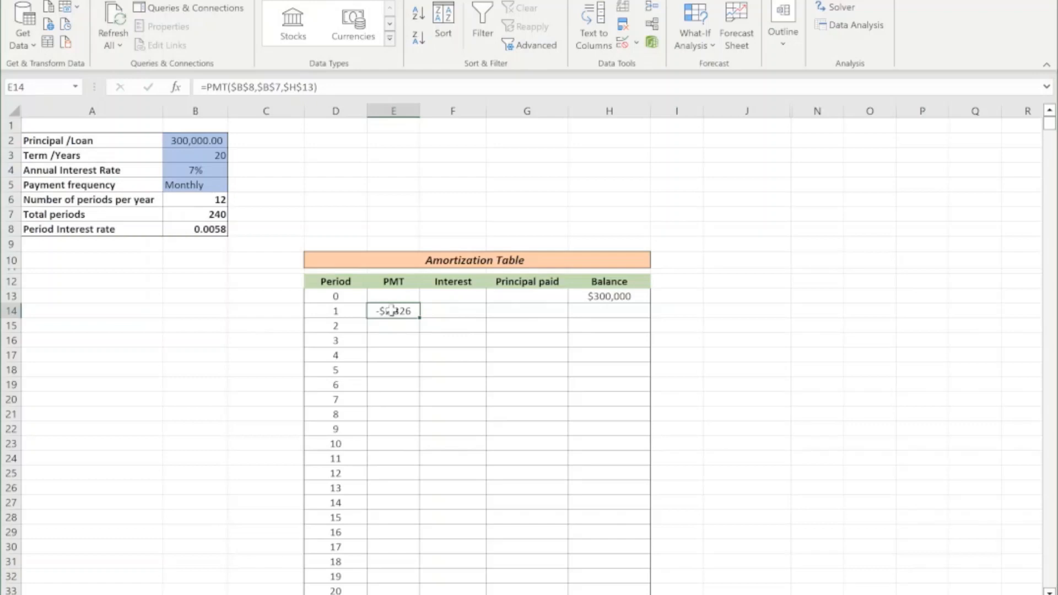
click(610, 296)
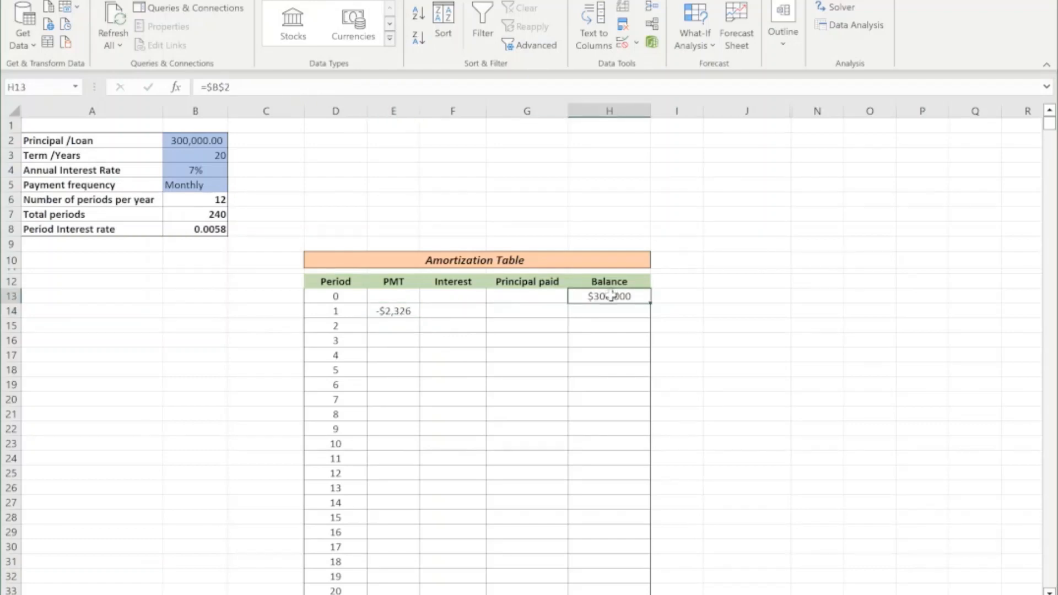
click(379, 313)
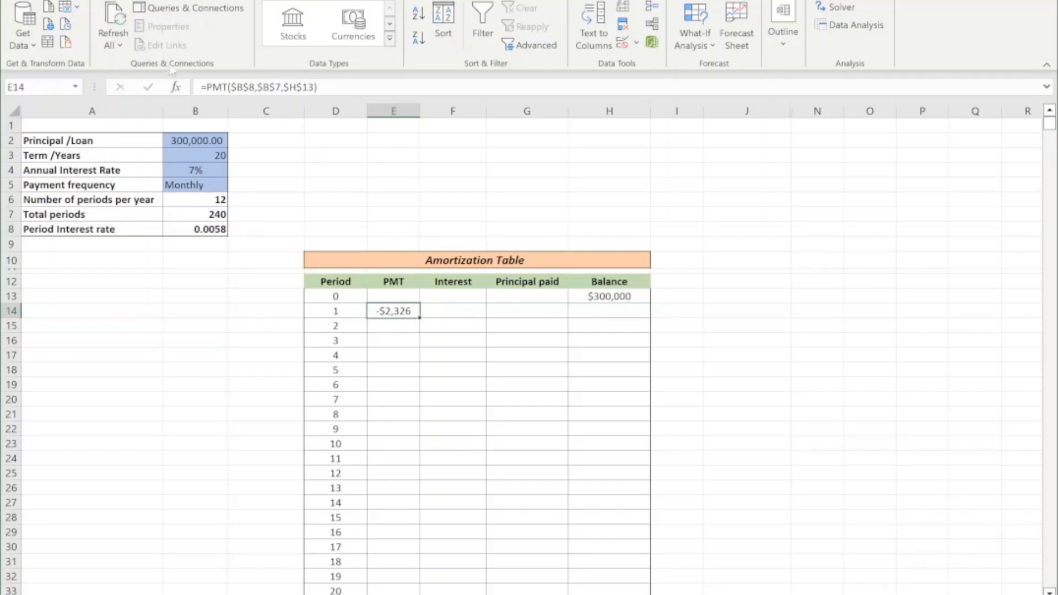
key(F2)
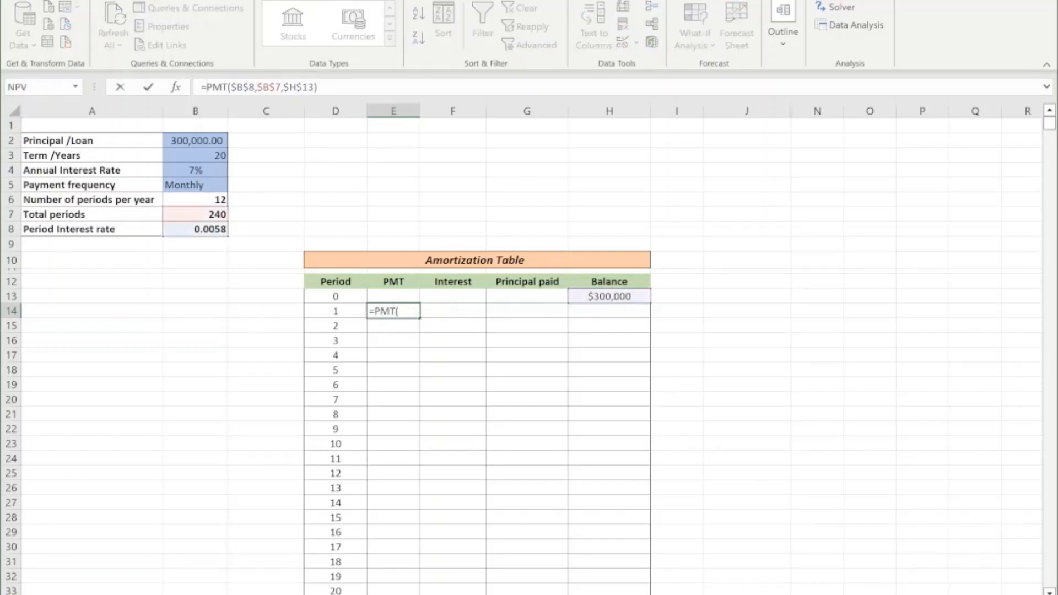
text(-)
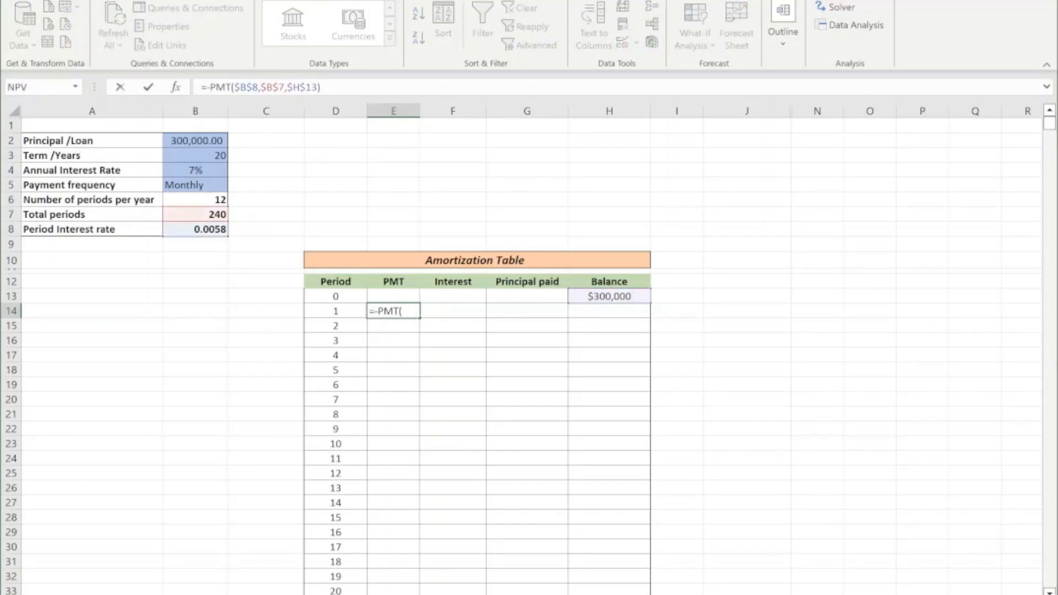
key(Return)
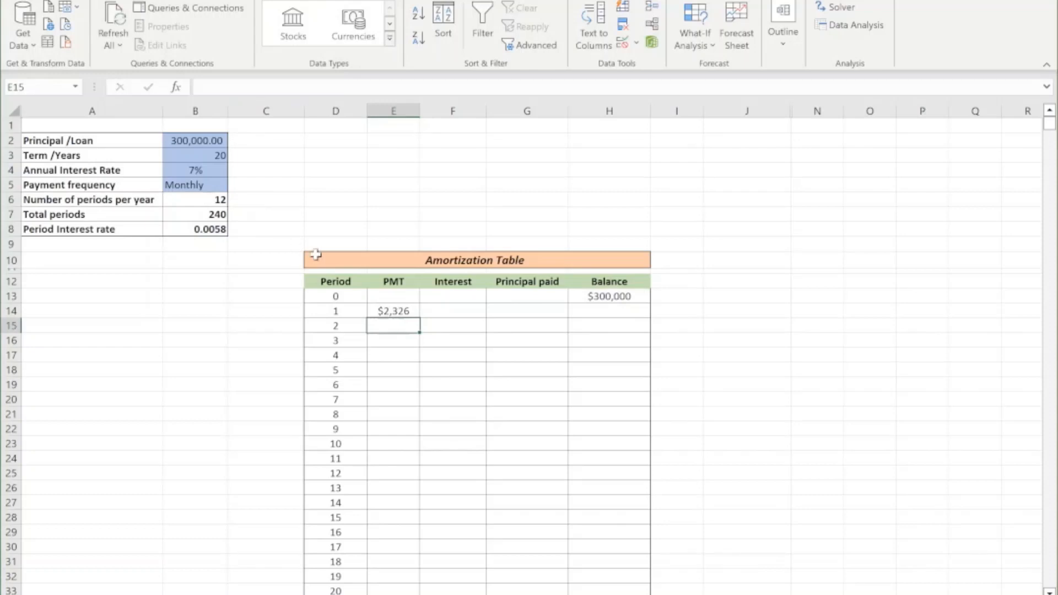
Fill the PMT formula from E14 down the whole PMT column and check the payments in the lower rows.
click(392, 311)
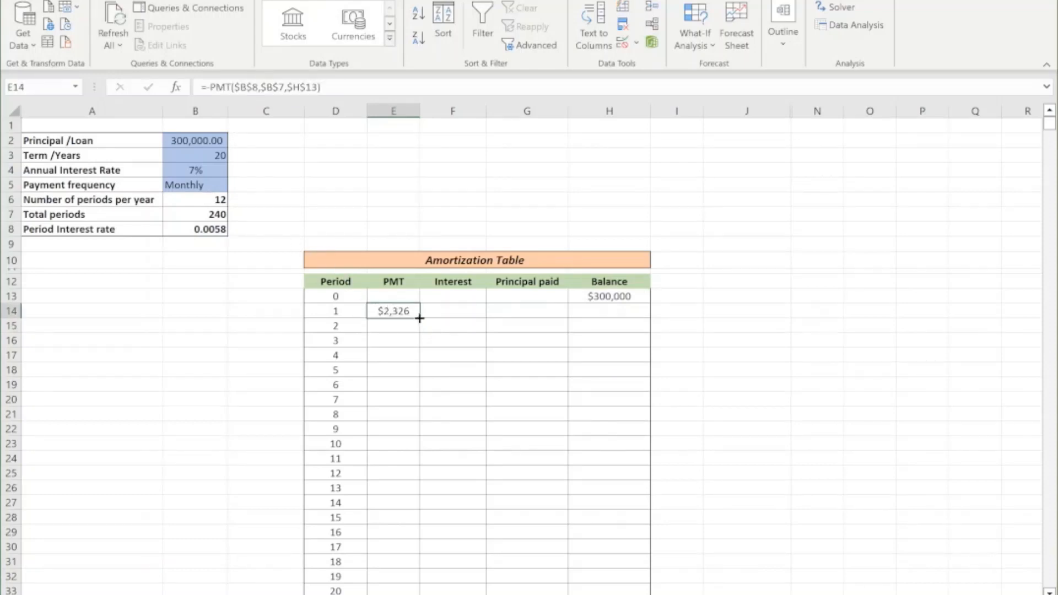
double_click(420, 318)
scroll(457, 392, down, 6)
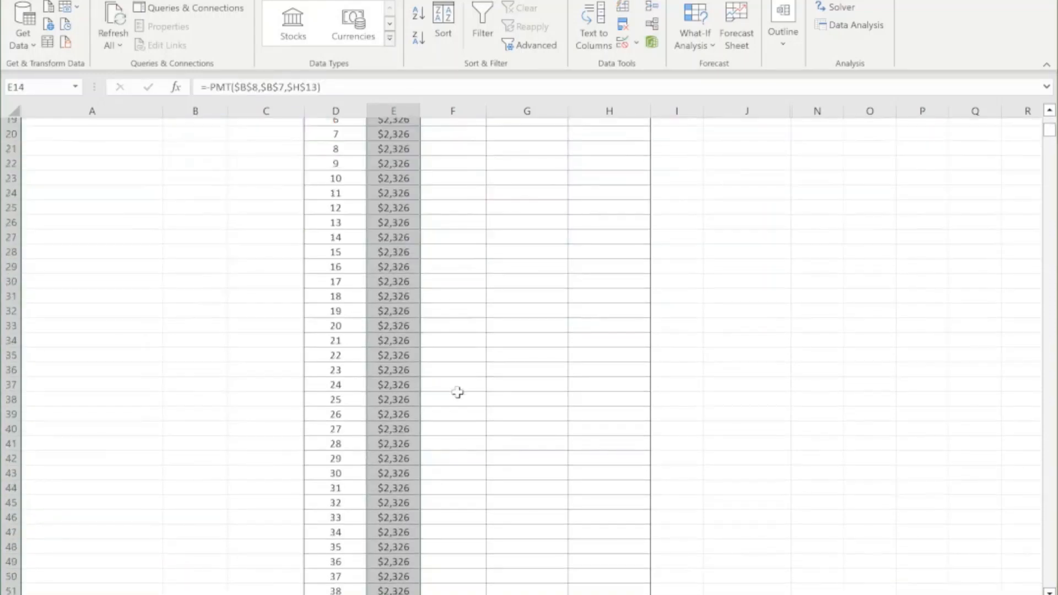
scroll(457, 392, down, 20)
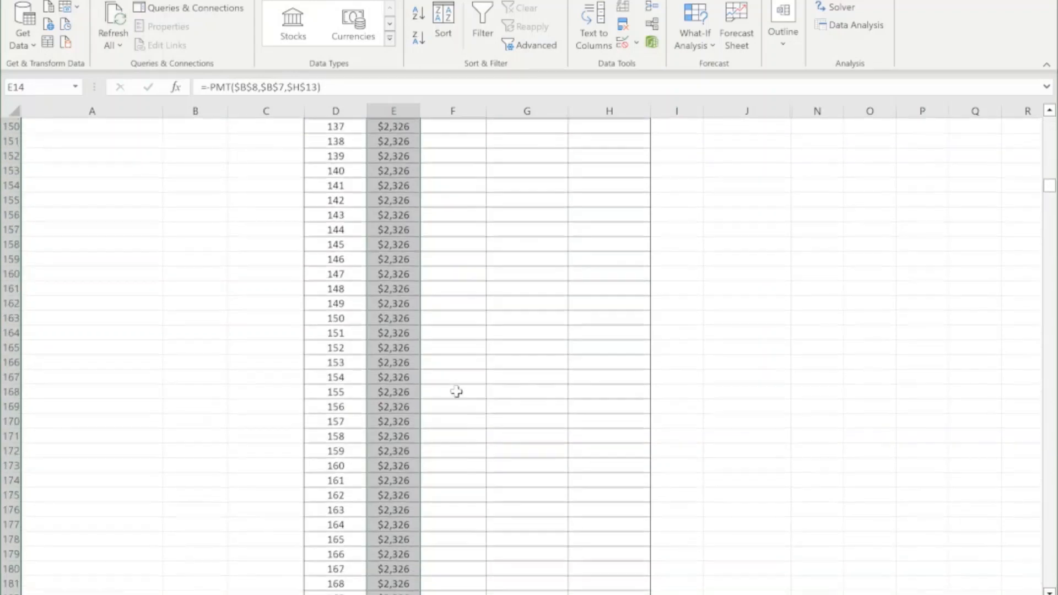
scroll(457, 392, down, 17)
scroll(469, 391, up, 16)
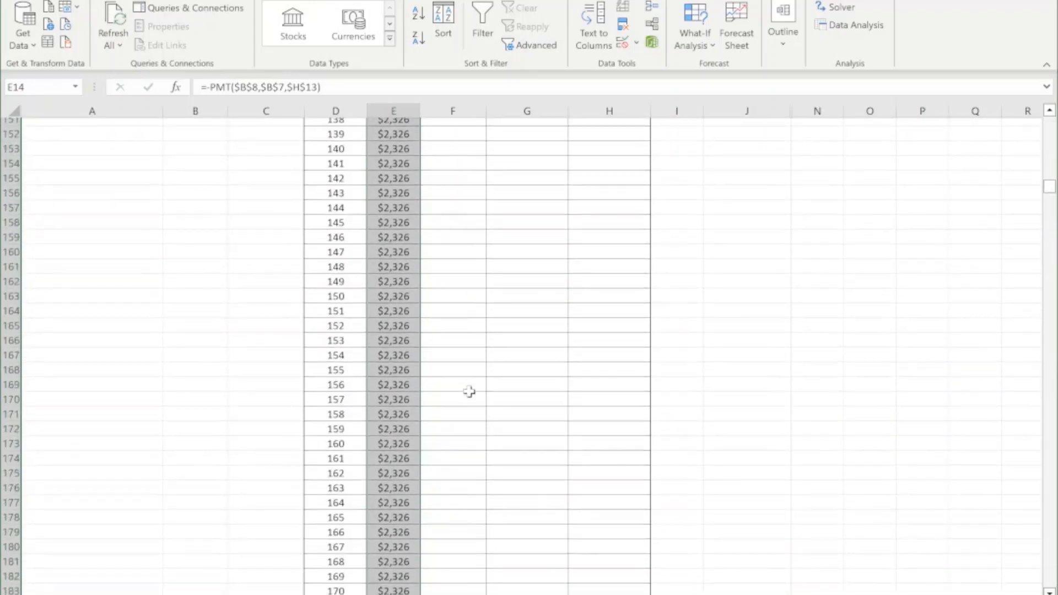
click(393, 280)
scroll(427, 306, up, 9)
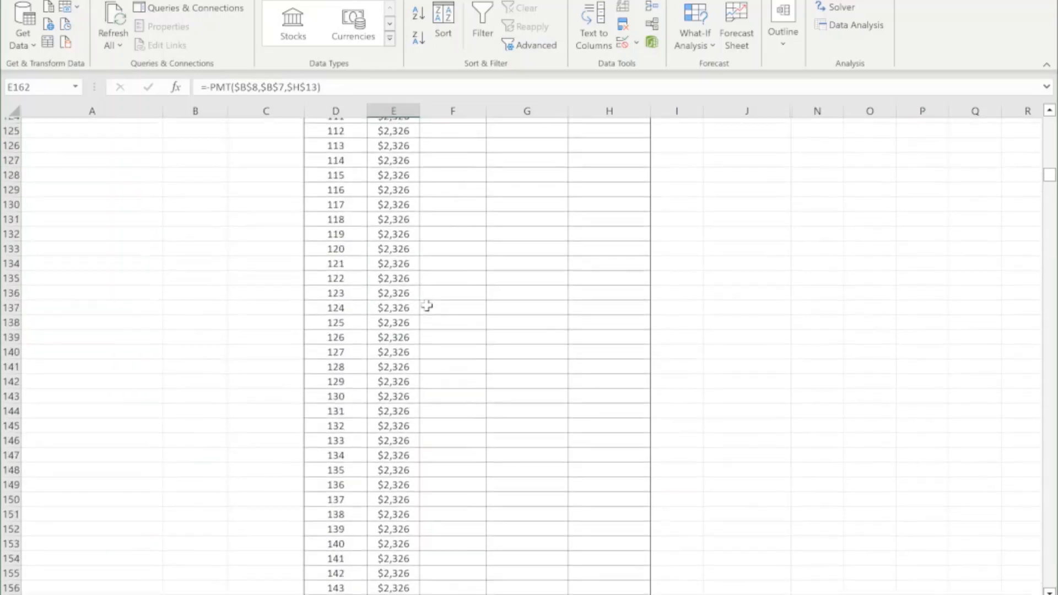
scroll(427, 306, up, 20)
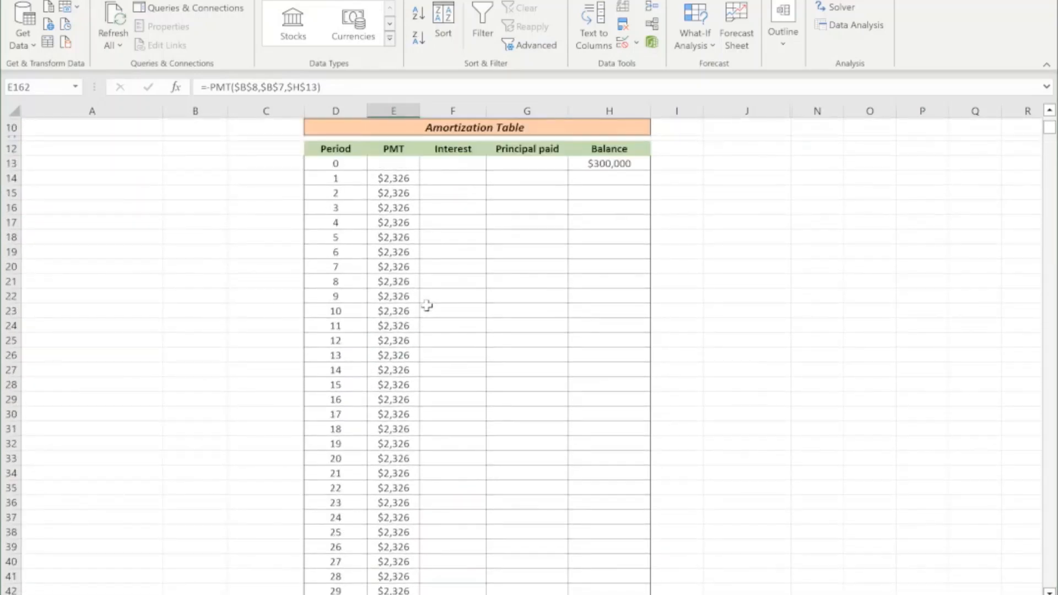
scroll(427, 305, up, 2)
scroll(393, 283, up, 1)
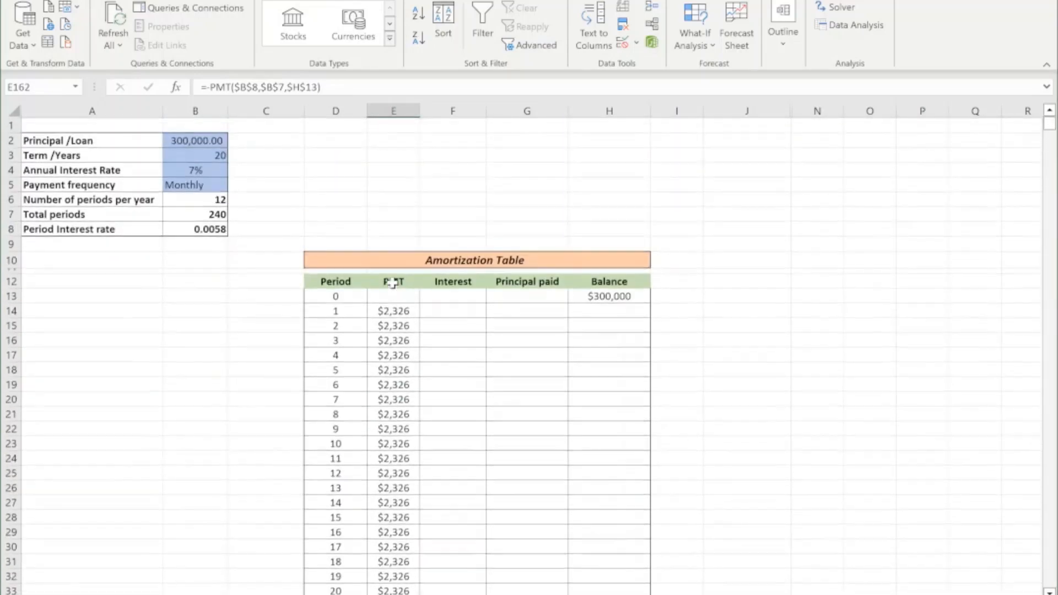
Compare the PMT formula in E14 with the IF formula behind the Period column in D14.
click(397, 310)
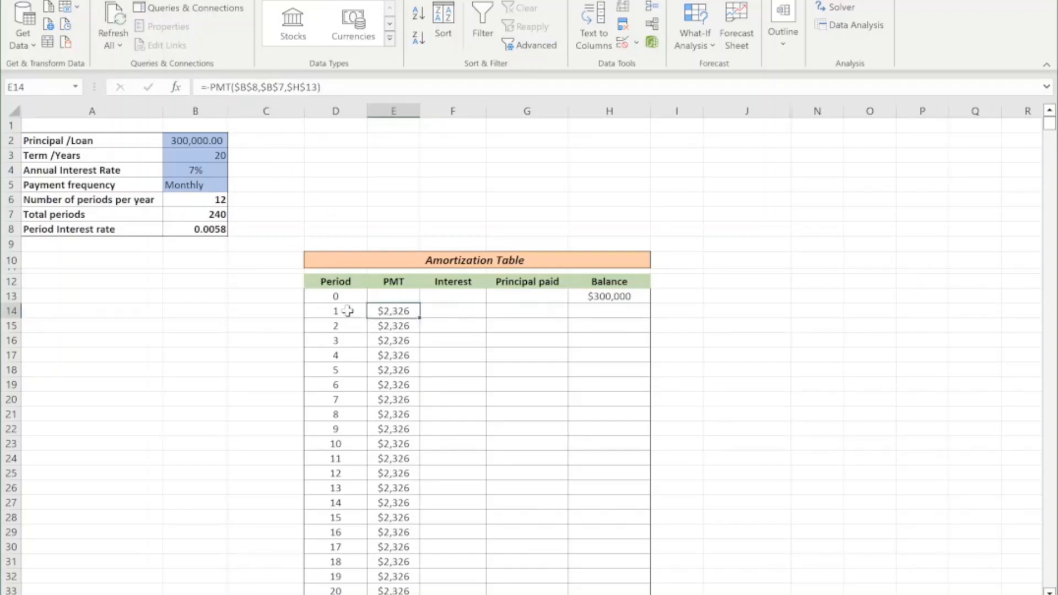
click(332, 113)
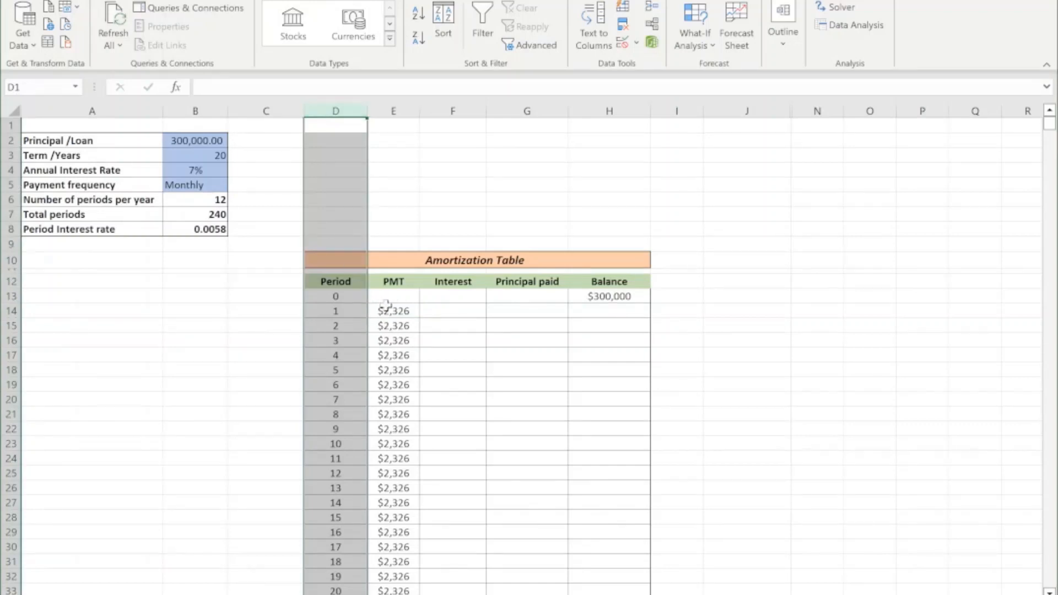
click(343, 310)
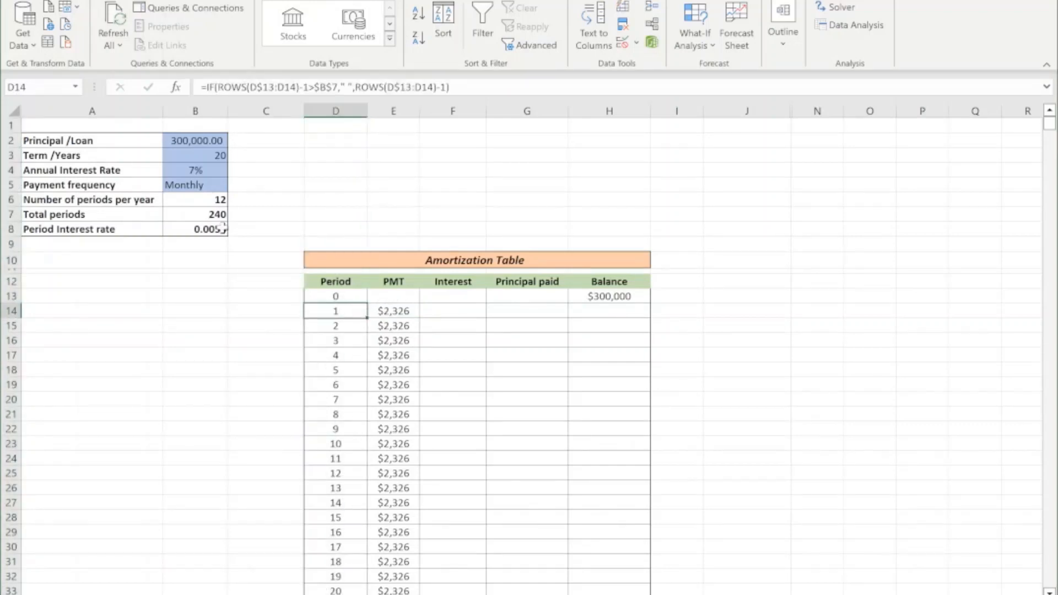
Set the payment frequency in B5 to Annually and compare the end of the Period column with the PMT column.
click(212, 185)
click(234, 185)
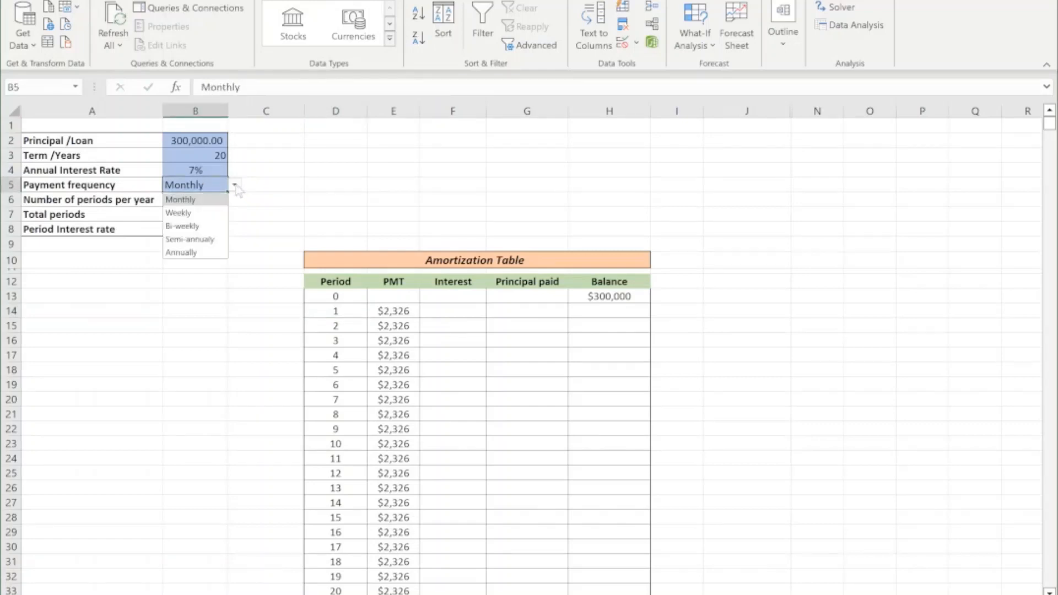
click(208, 253)
scroll(288, 401, down, 4)
scroll(289, 402, up, 1)
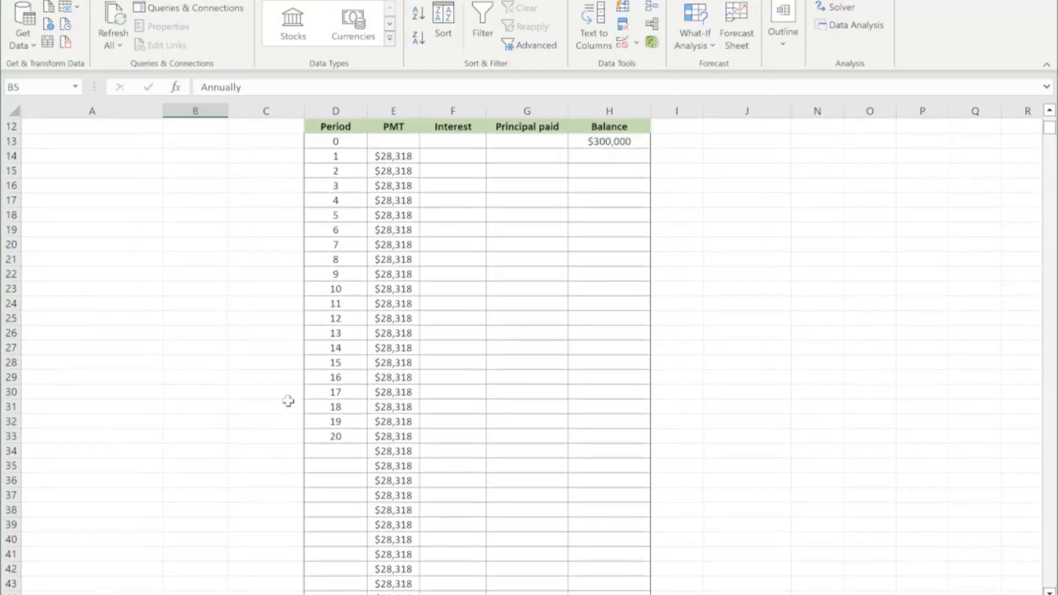
scroll(288, 402, down, 2)
click(331, 376)
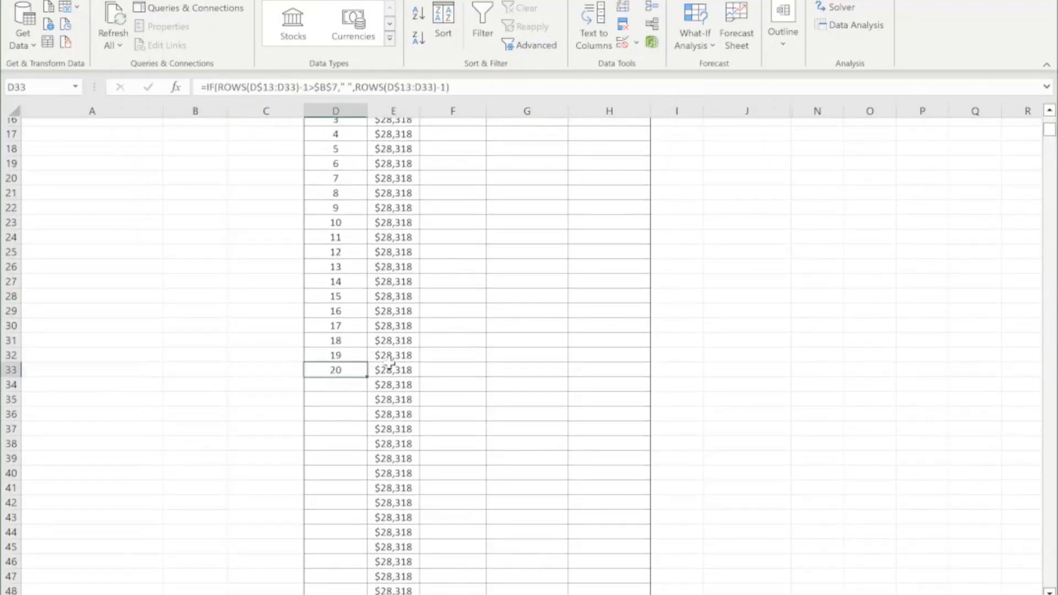
scroll(389, 362, up, 3)
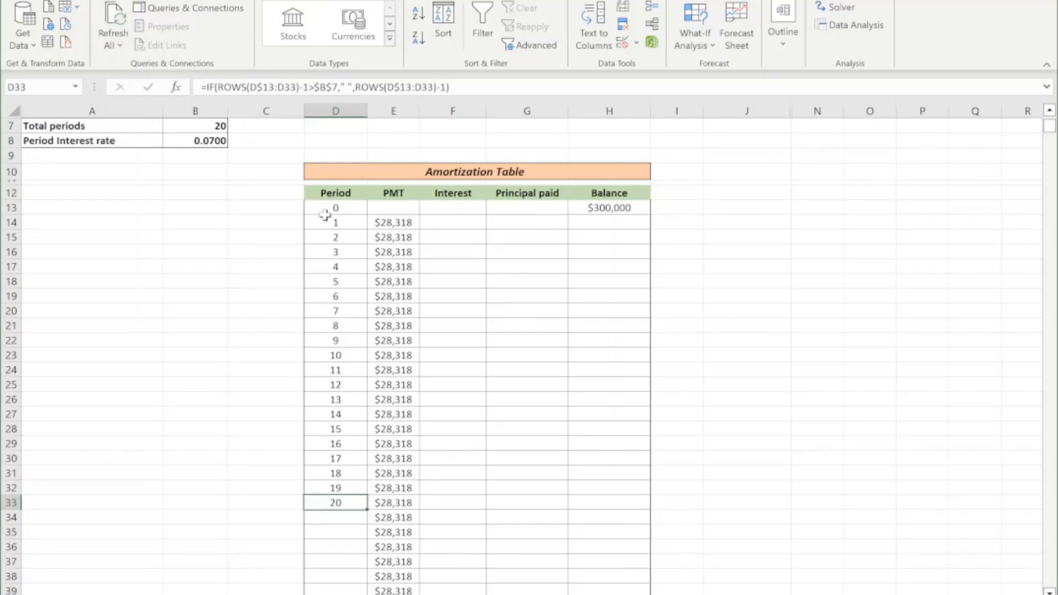
Compare the payment formula in E14 with the period formula in D14.
click(401, 225)
scroll(395, 430, up, 2)
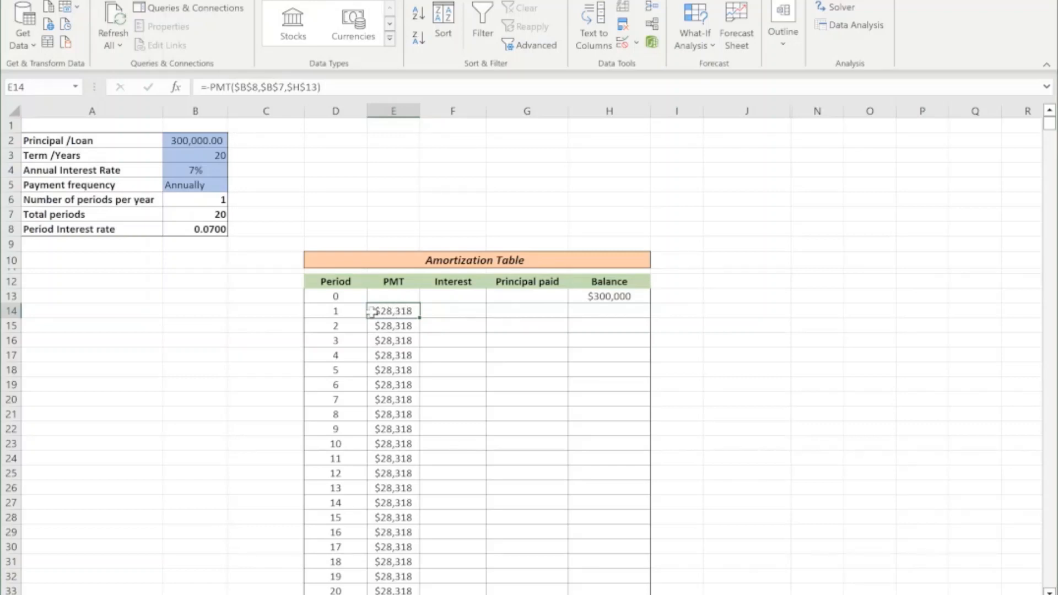
click(348, 310)
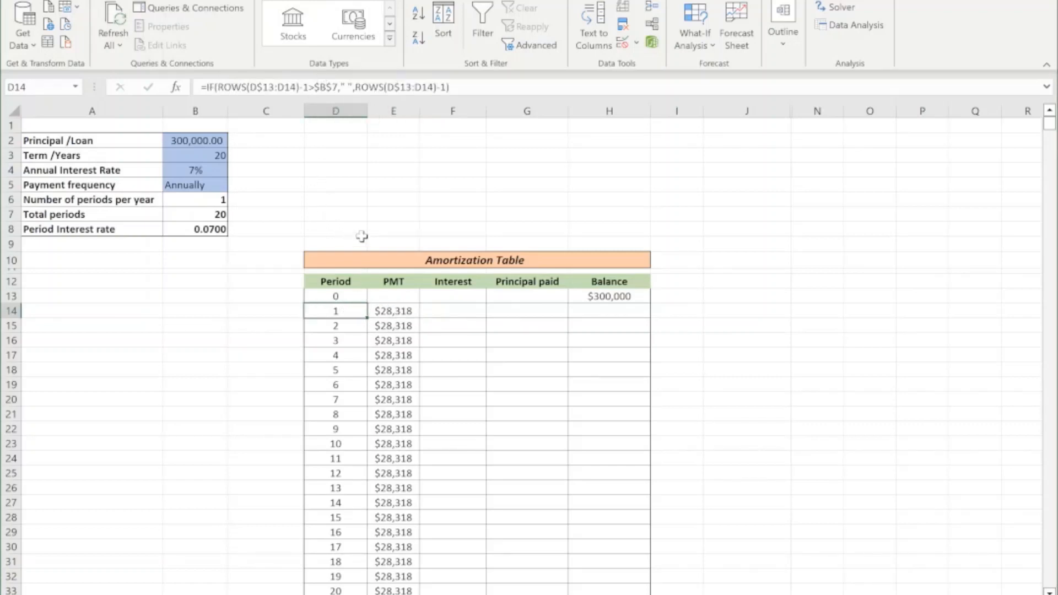
click(389, 311)
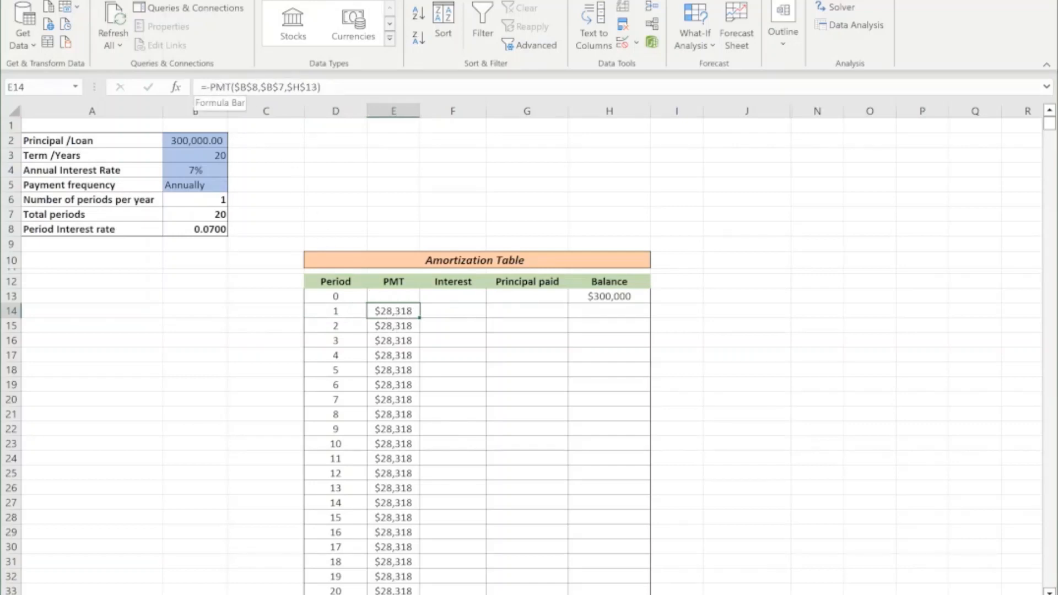
Copy the -PMT expression from the E14 formula and insert IF( in front of it.
drag(208, 87, 323, 87)
right_click(309, 95)
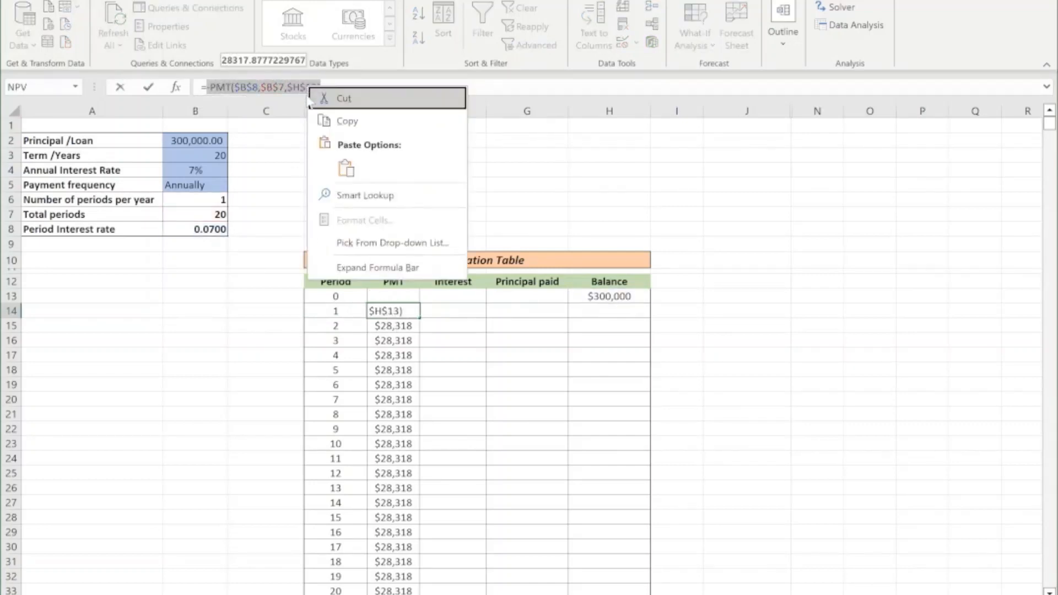
click(347, 122)
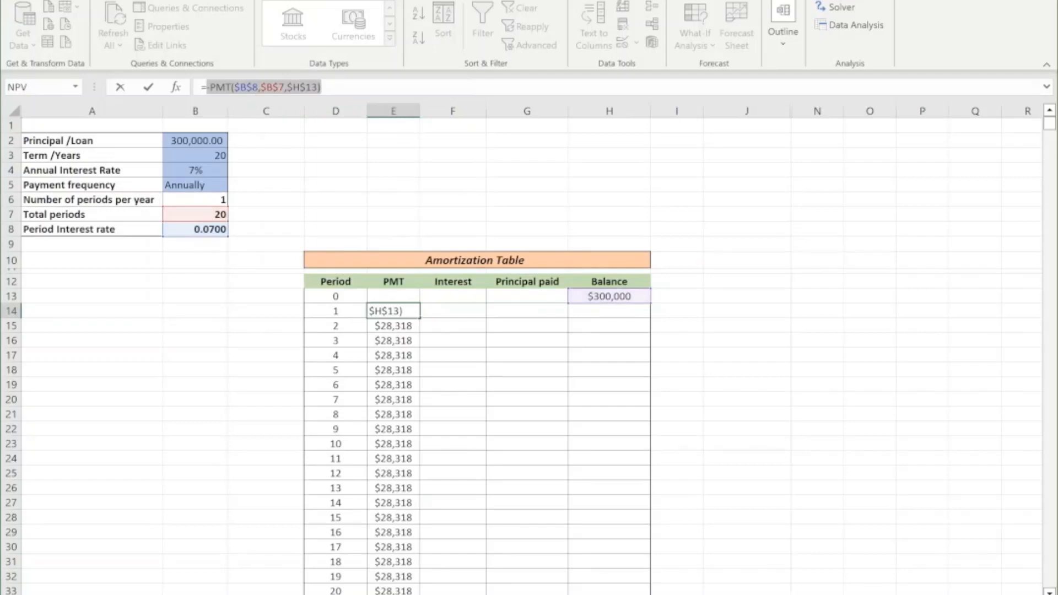
click(206, 87)
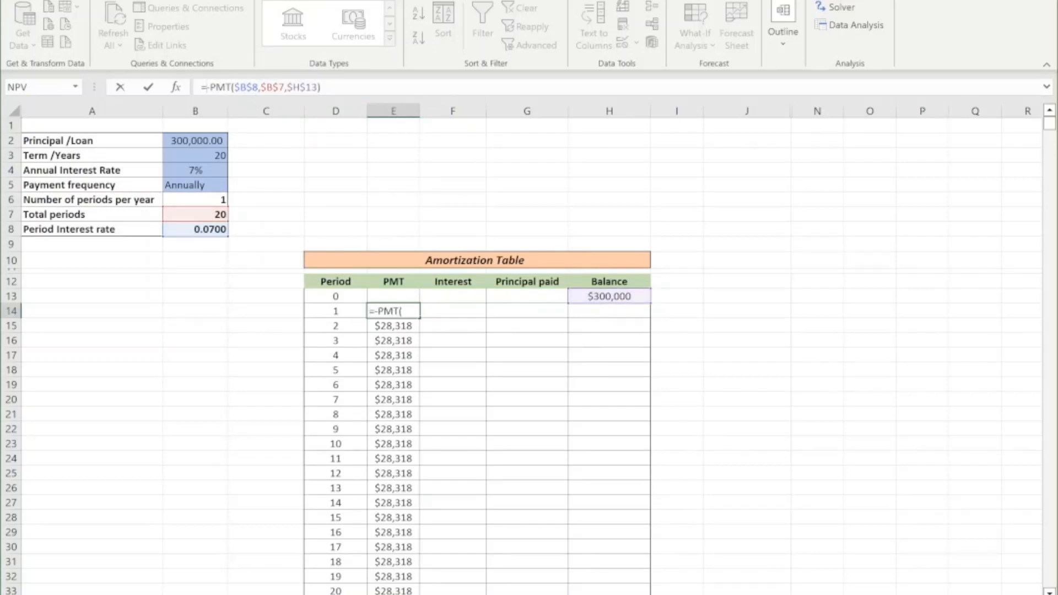
text(IF()
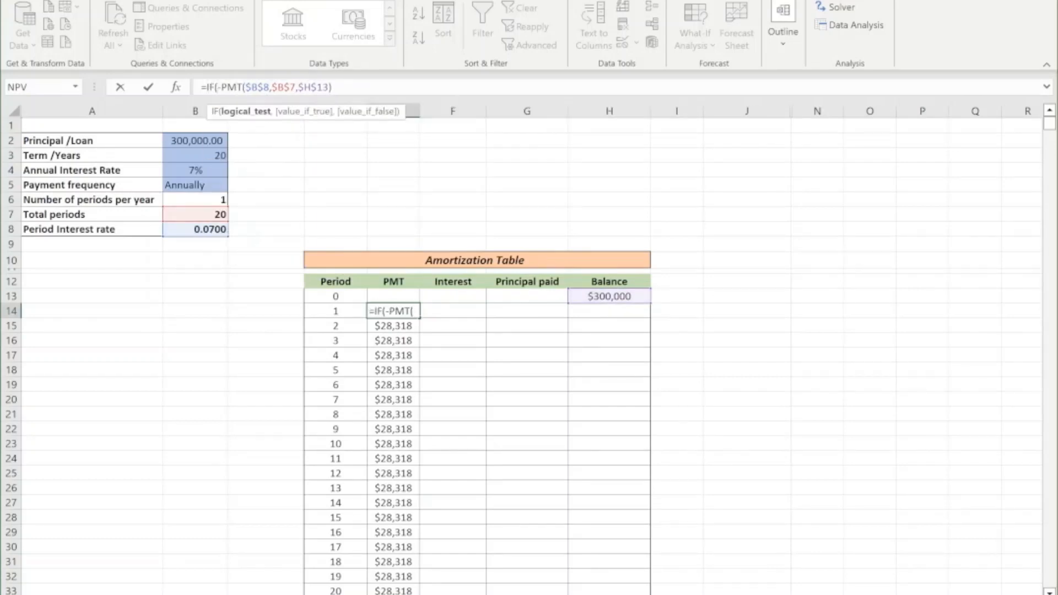
click(336, 312)
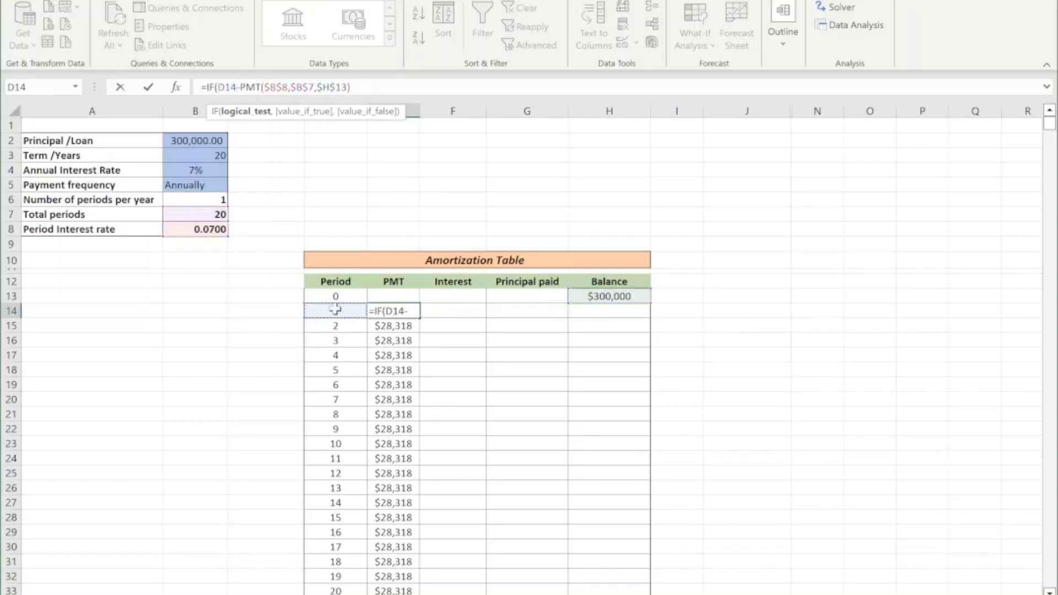
text(>)
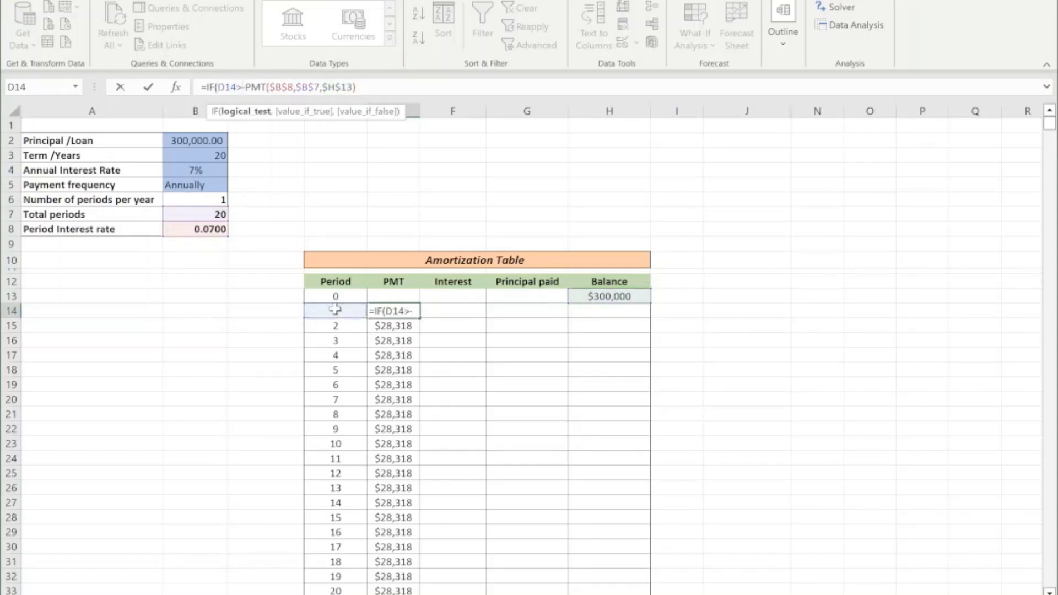
key(BackSpace)
text(<>)
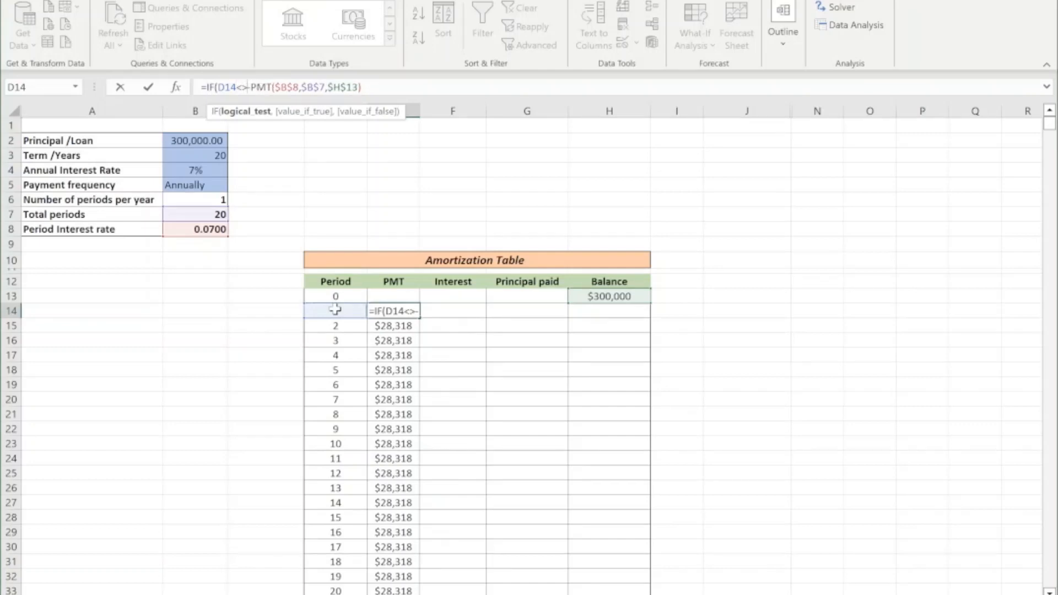
text(0)
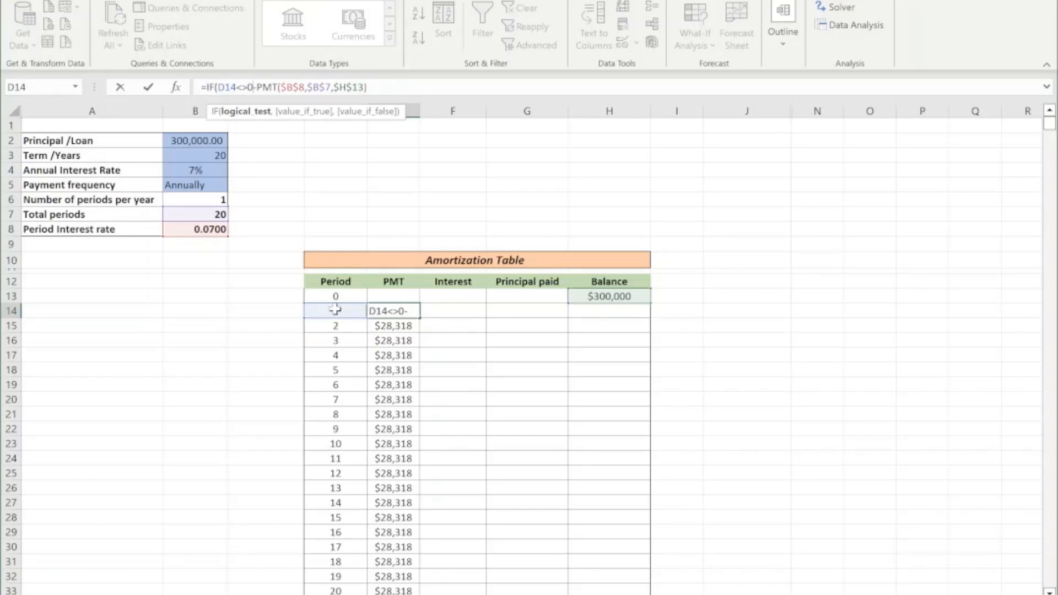
key(BackSpace)
key(BackSpace)
key(BackSpace)
key(BackSpace)
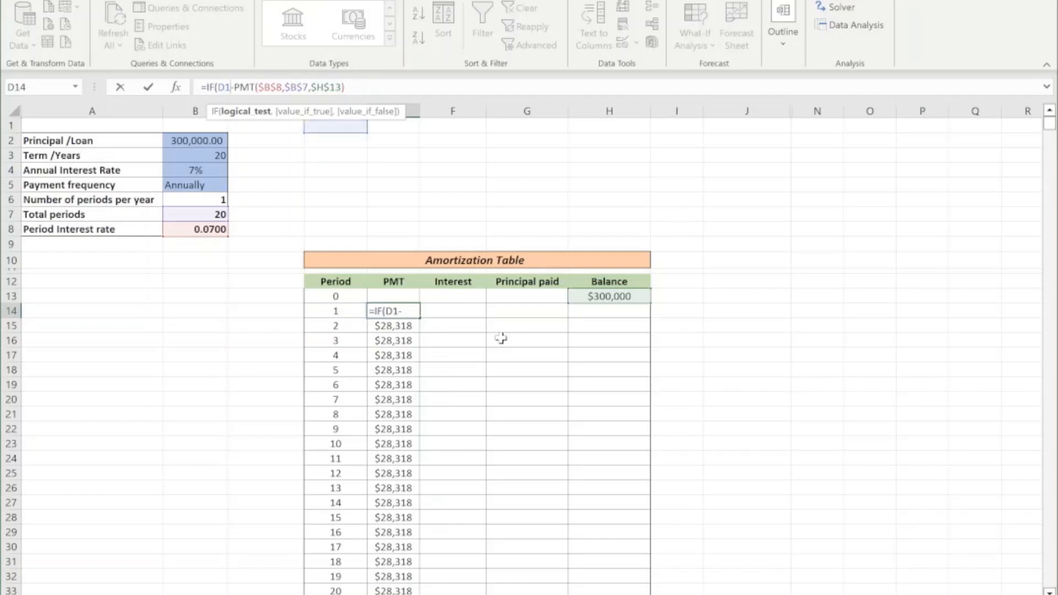
key(BackSpace)
key(BackSpace)
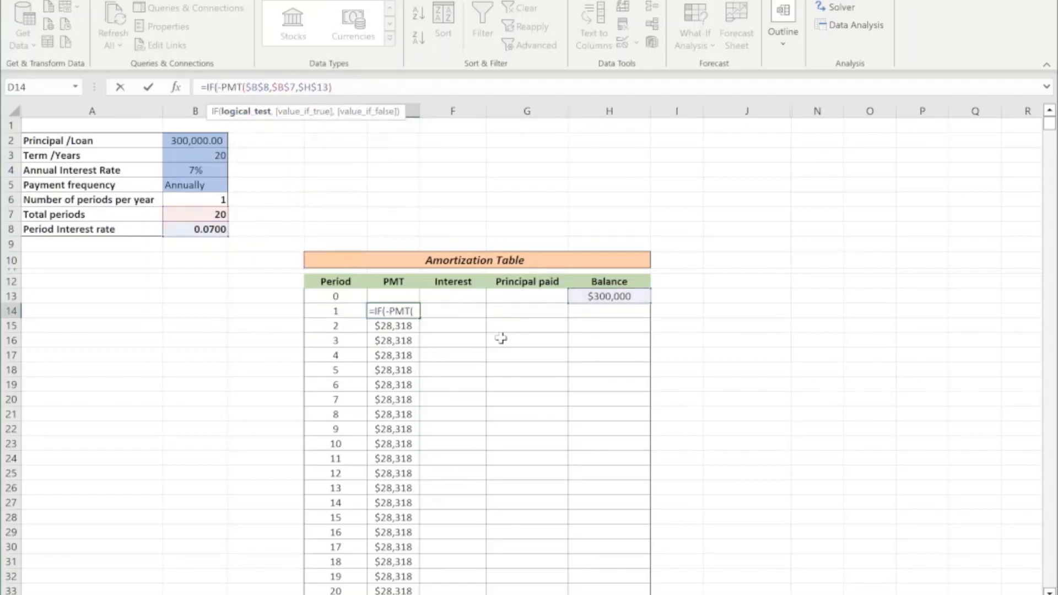
Complete the E14 payment formula as =IF(D14=" ", " ",-PMT($B$8,$B$7,$H$13)).
click(333, 311)
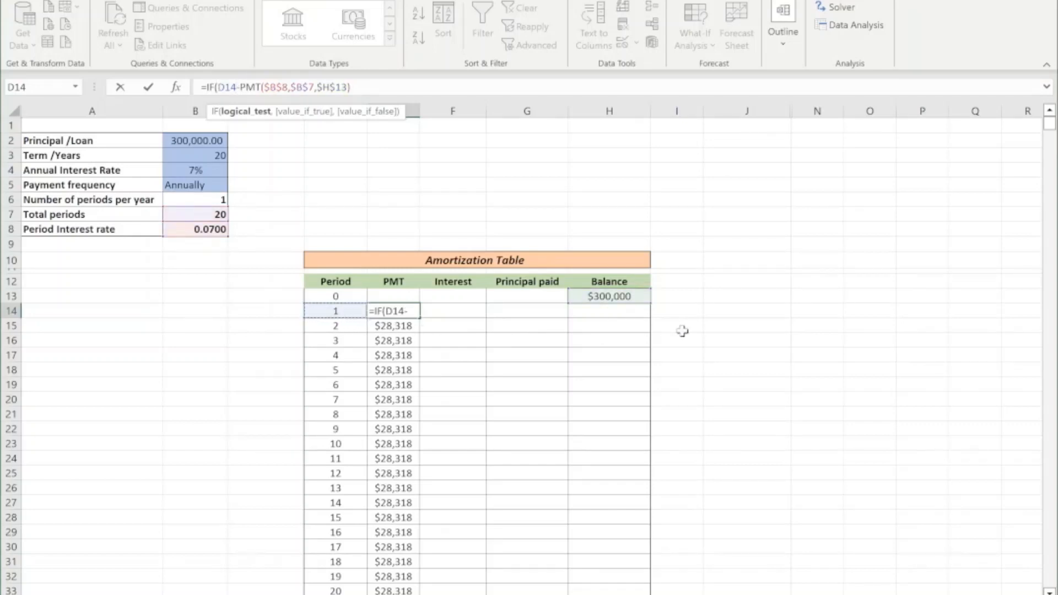
text(=" ")
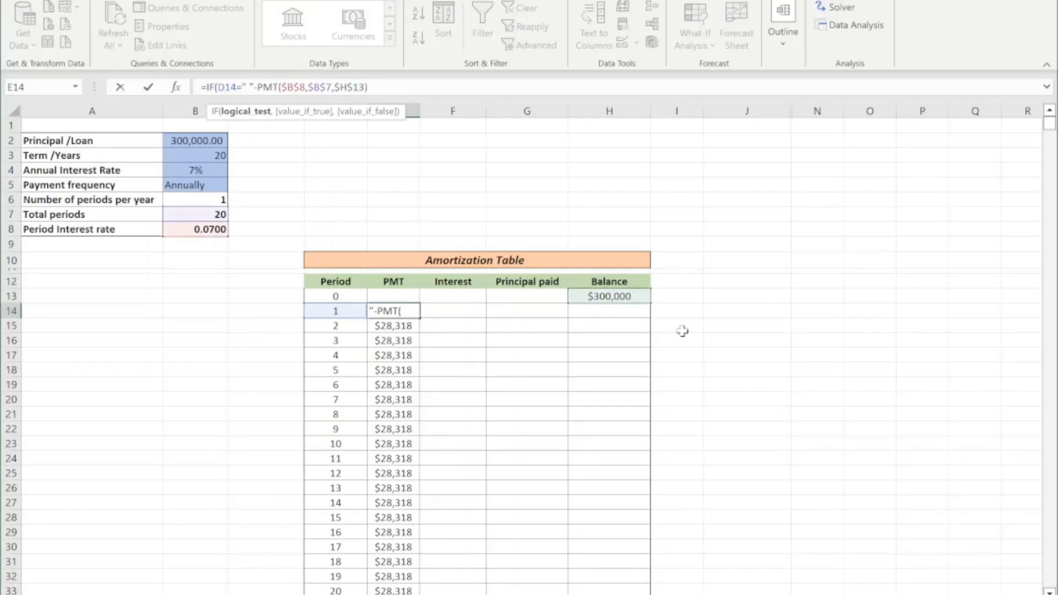
text(,)
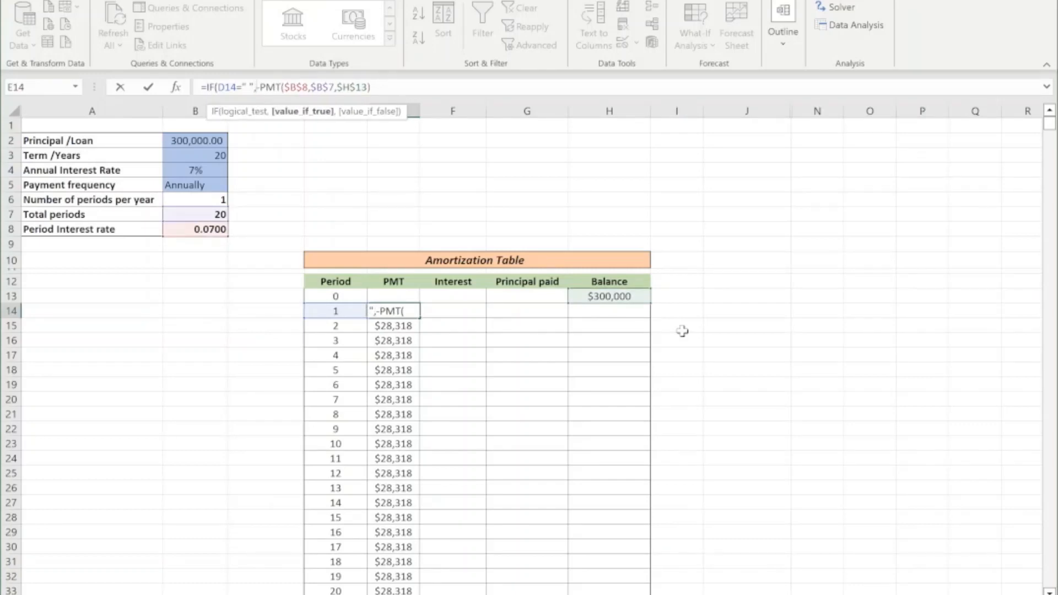
text(" ")
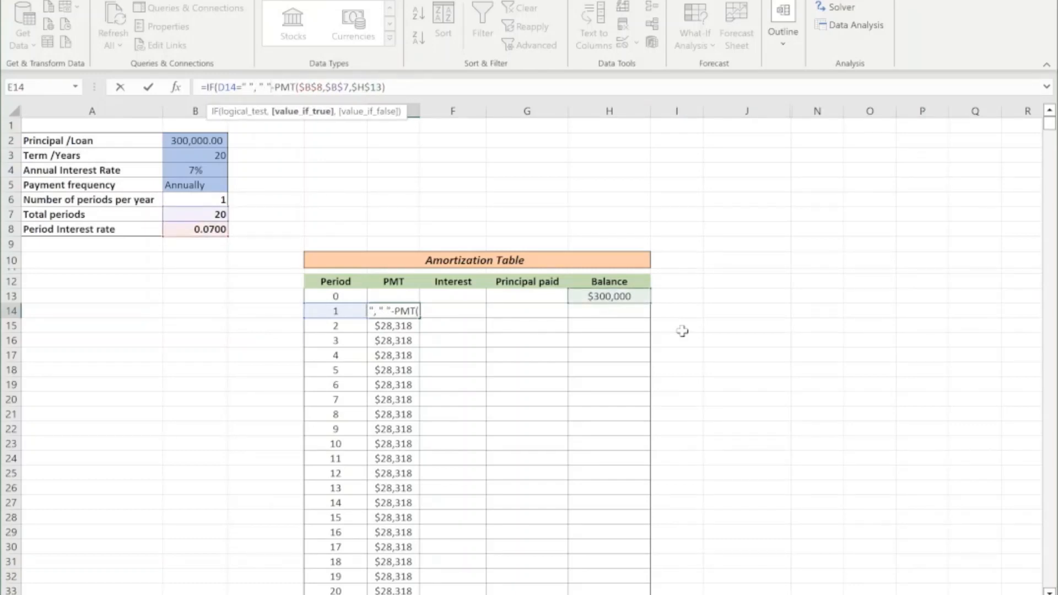
text(,)
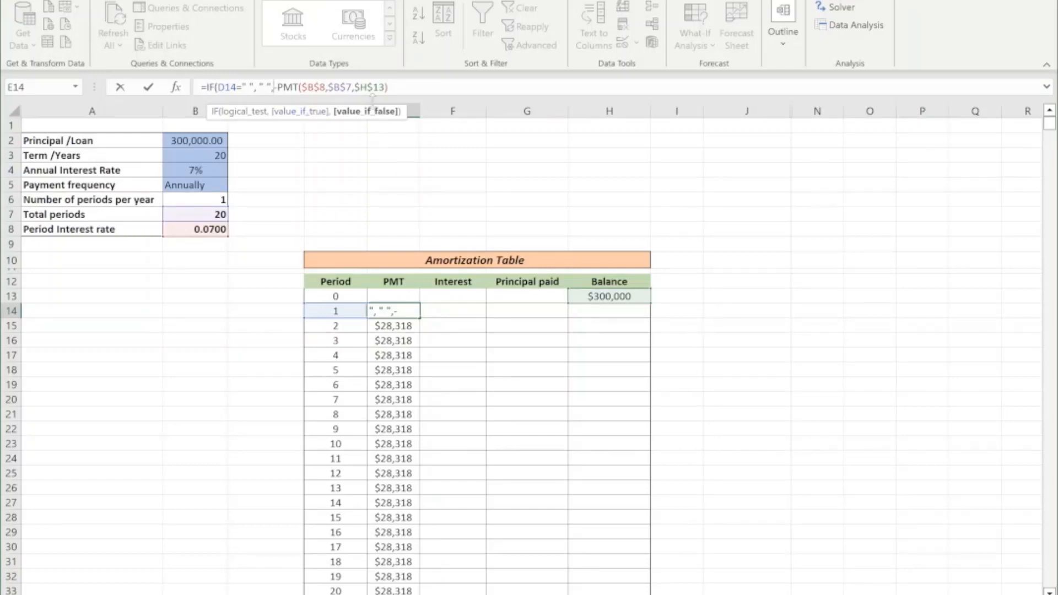
key(End)
key(Return)
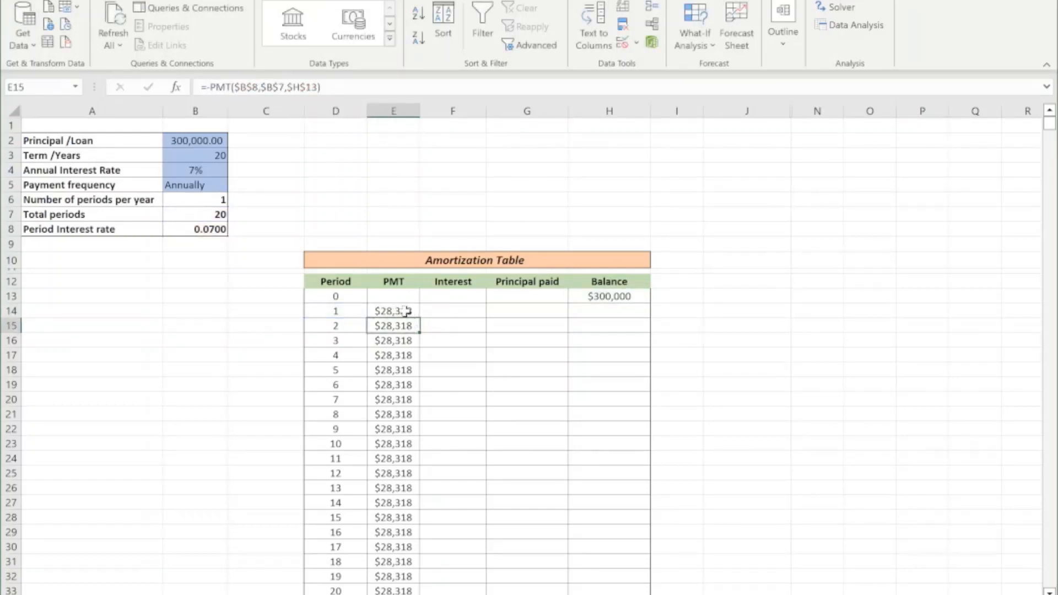
Fill the IF payment formula from E14 down the whole PMT column.
click(406, 312)
double_click(420, 318)
scroll(452, 354, down, 9)
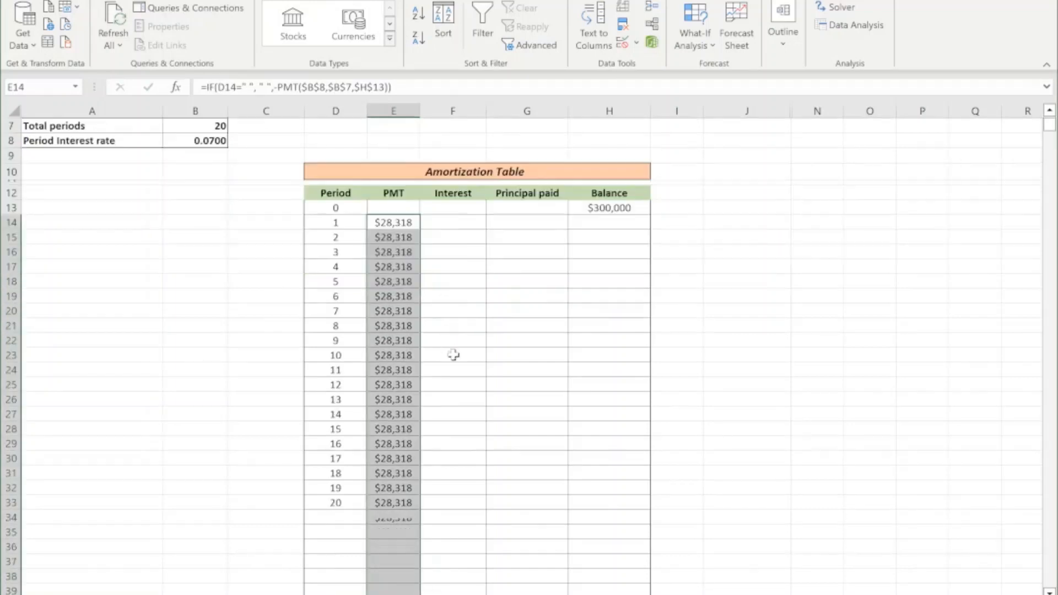
Check the PMT cells around and below the last period in row 33, including E34, E36 and E43.
click(394, 193)
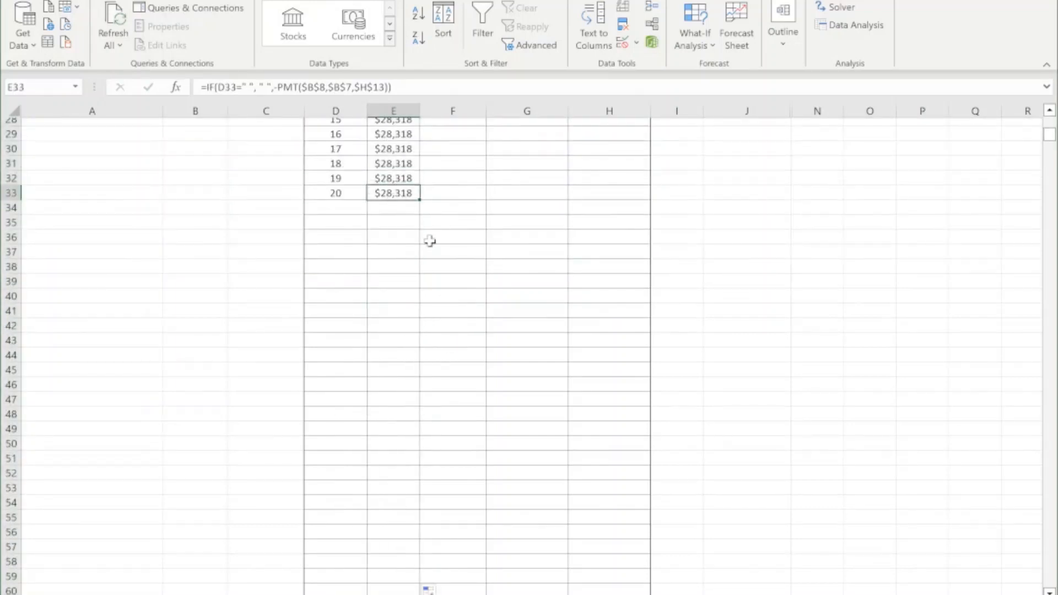
scroll(428, 238, up, 1)
click(392, 258)
click(393, 280)
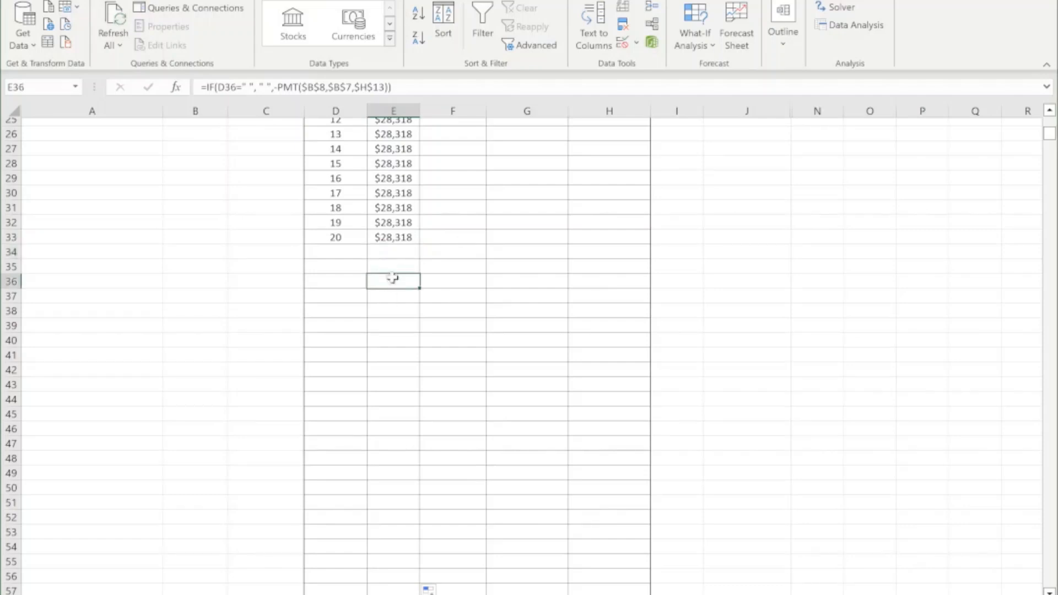
drag(386, 301, 388, 314)
click(387, 326)
click(384, 348)
click(385, 382)
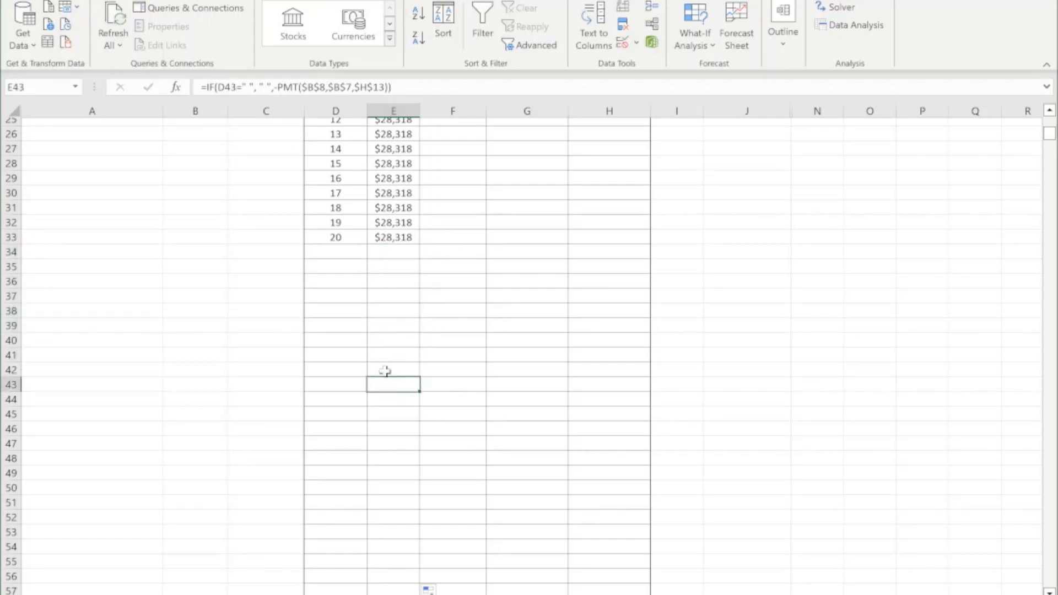
scroll(388, 355, up, 2)
scroll(391, 346, up, 1)
click(392, 345)
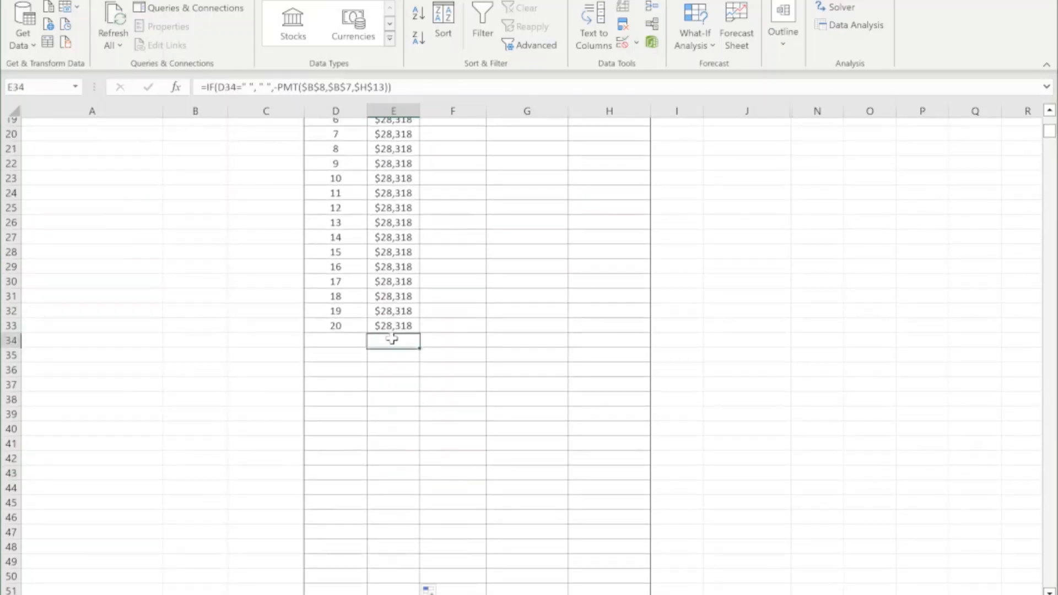
scroll(467, 316, up, 6)
scroll(406, 309, down, 1)
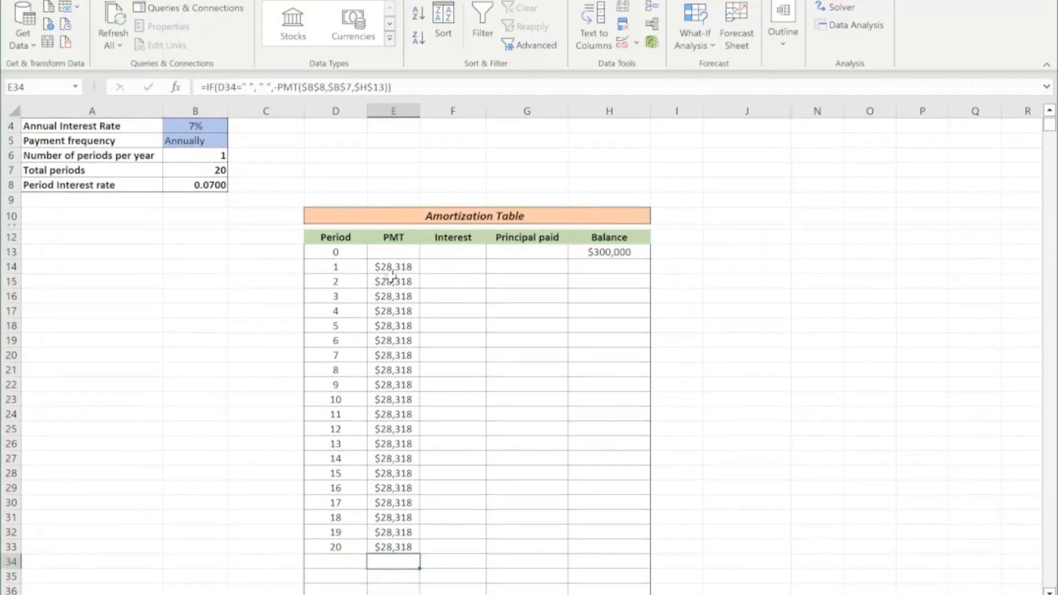
Review the payment formula in E14, the PMT column, and the first-period Interest and Principal paid cells.
click(392, 268)
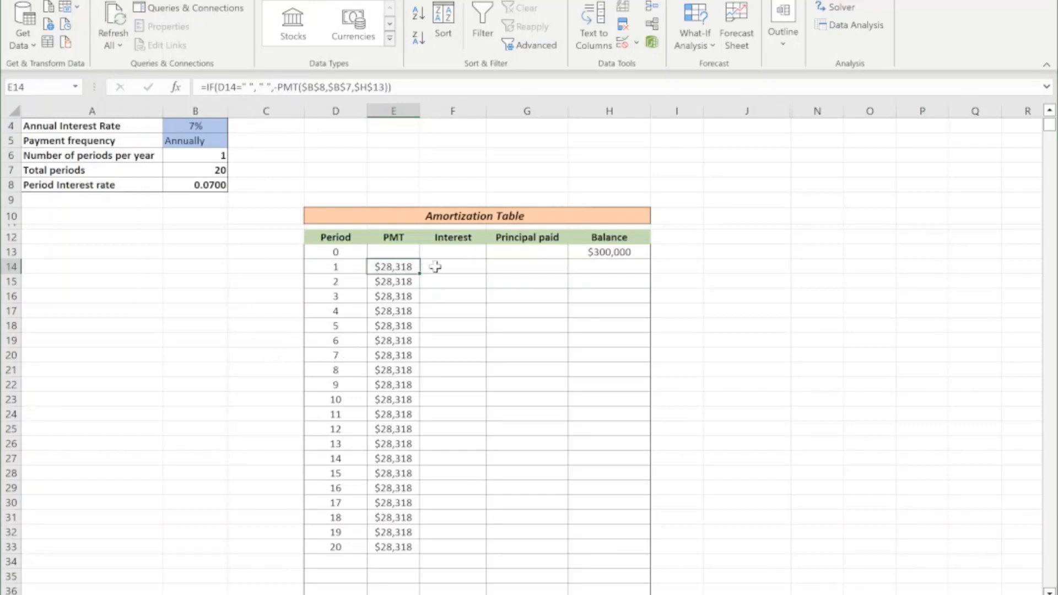
click(448, 266)
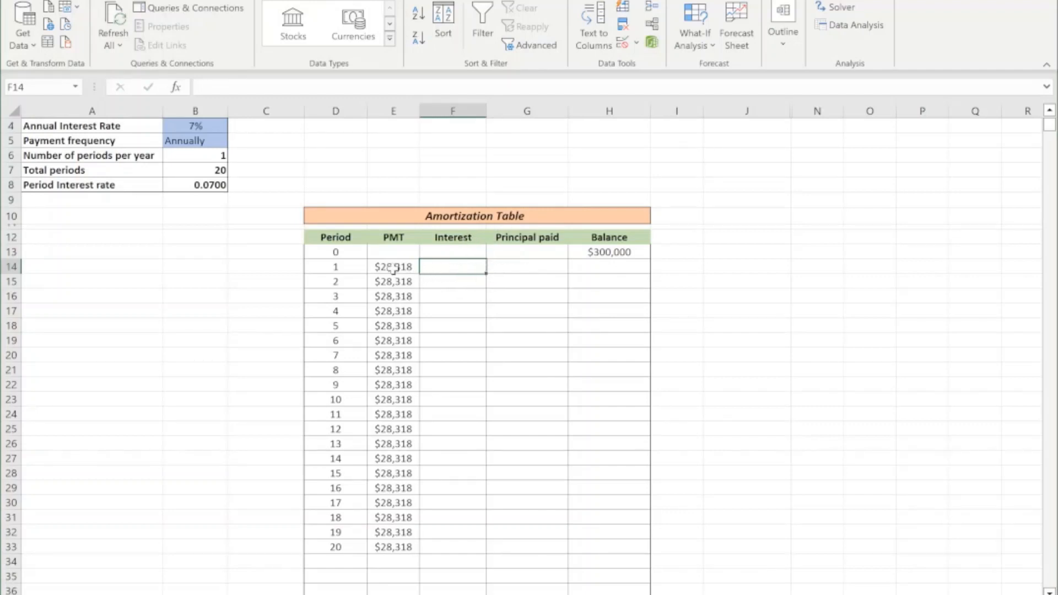
drag(392, 268, 388, 444)
click(450, 265)
click(503, 262)
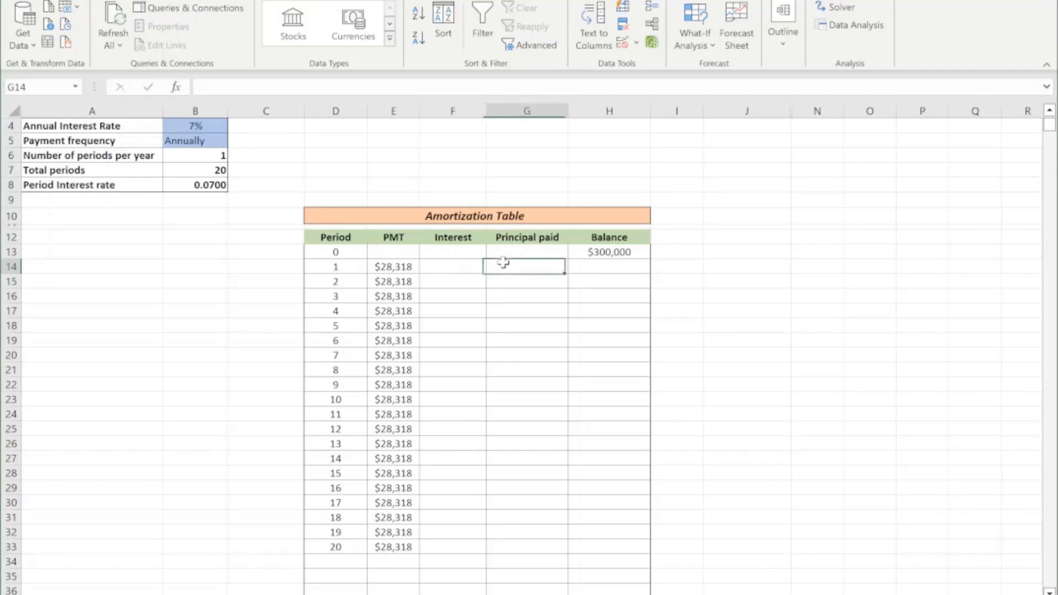
Calculate the first period's interest in F14 with =$H$13*B8 and compare it with the payment in E14.
click(440, 267)
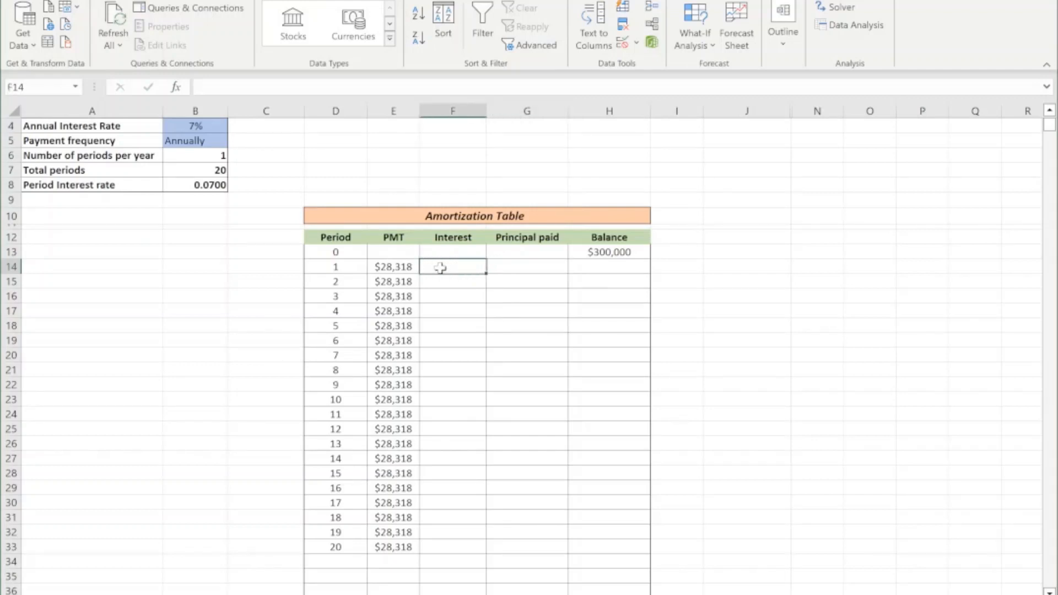
text(=)
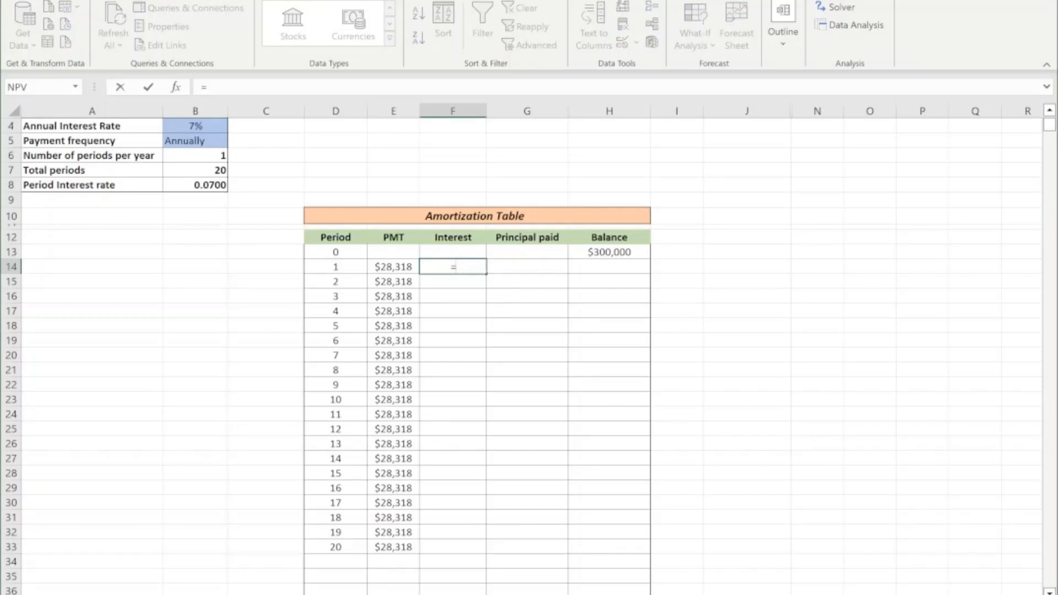
click(600, 252)
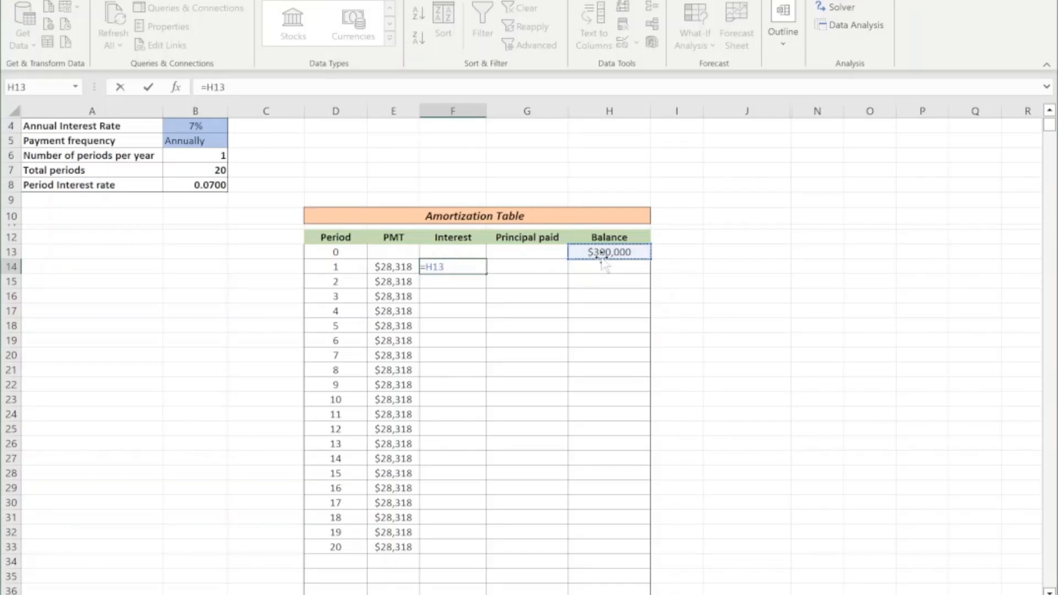
key(F4)
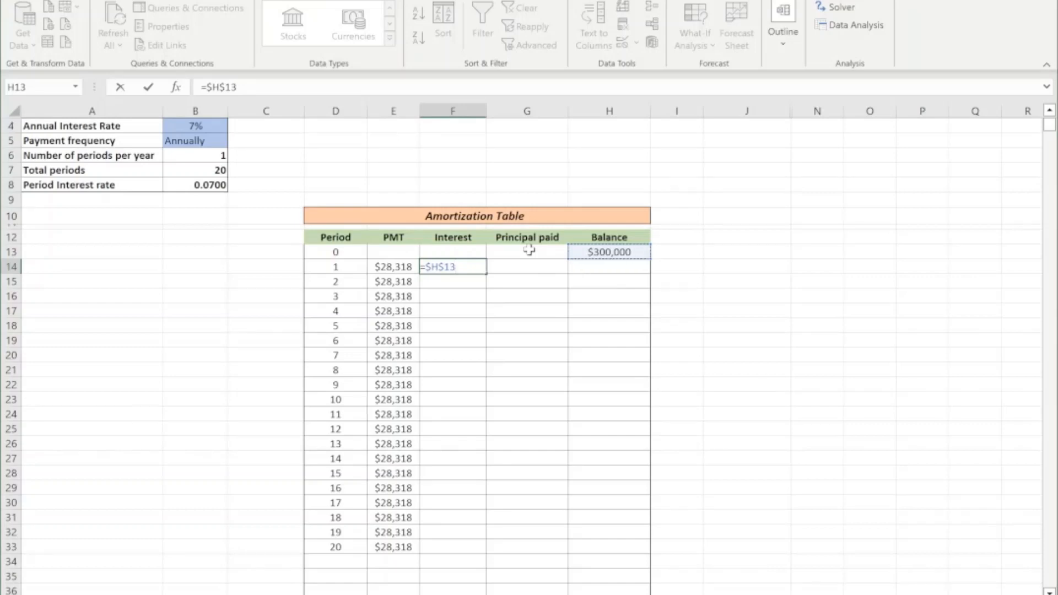
text(*)
click(181, 186)
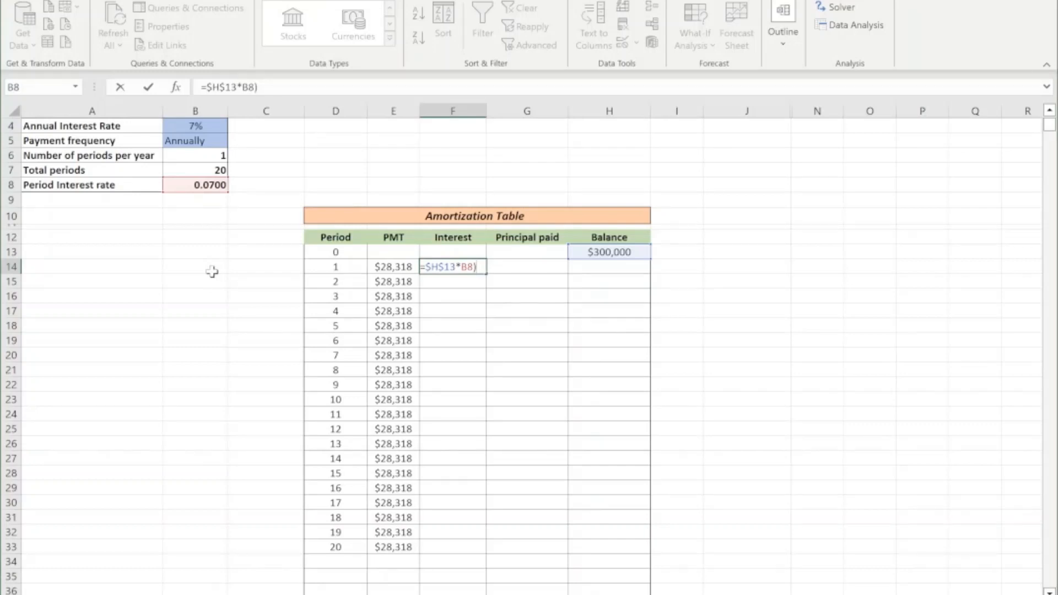
key(Return)
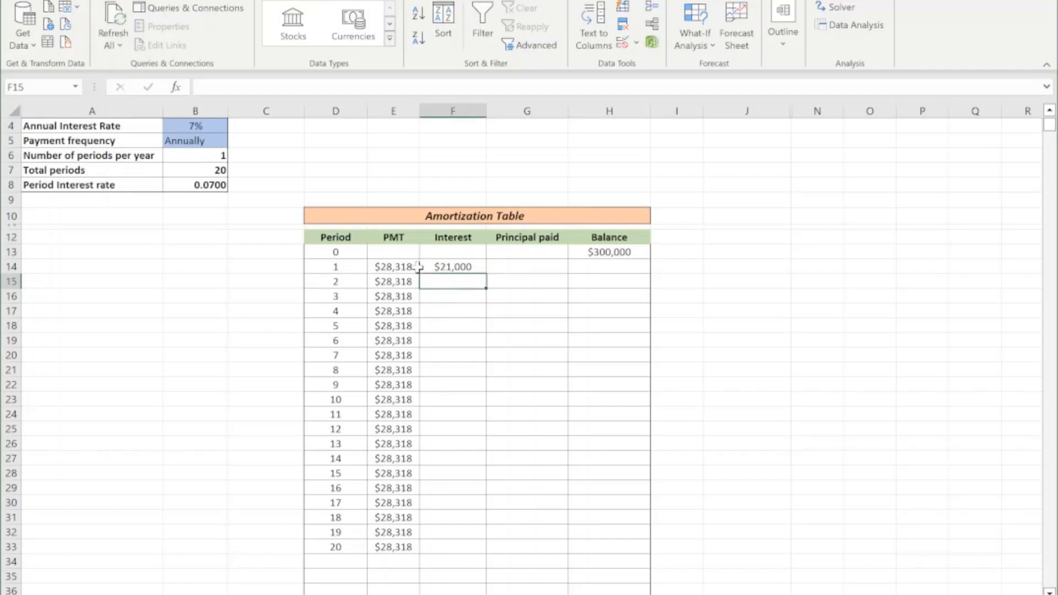
click(384, 270)
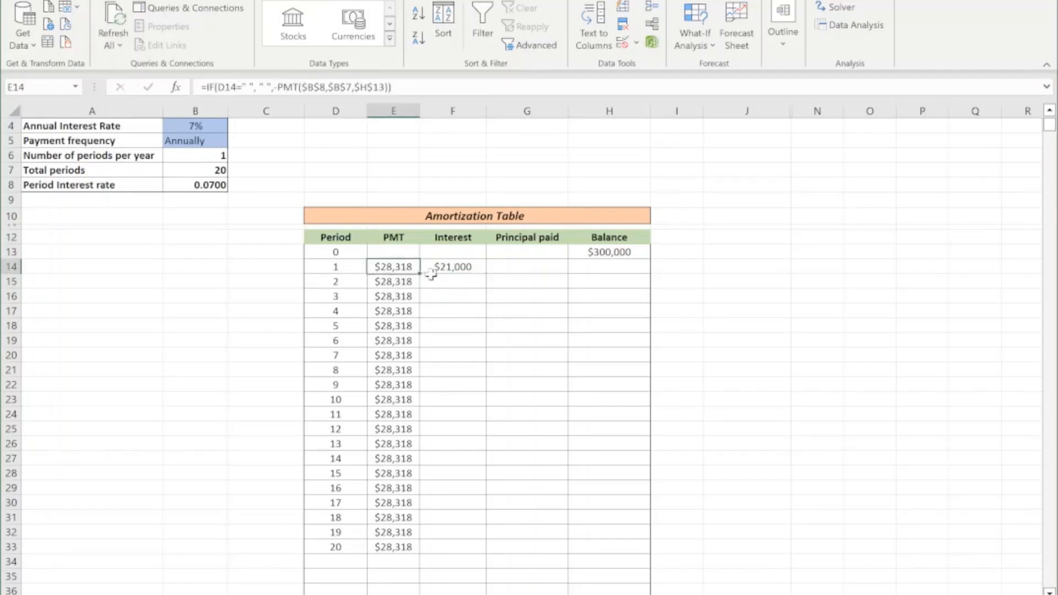
Change the balance reference in the F14 interest formula to column-absolute, so the formula reads =$H13*B8.
click(453, 269)
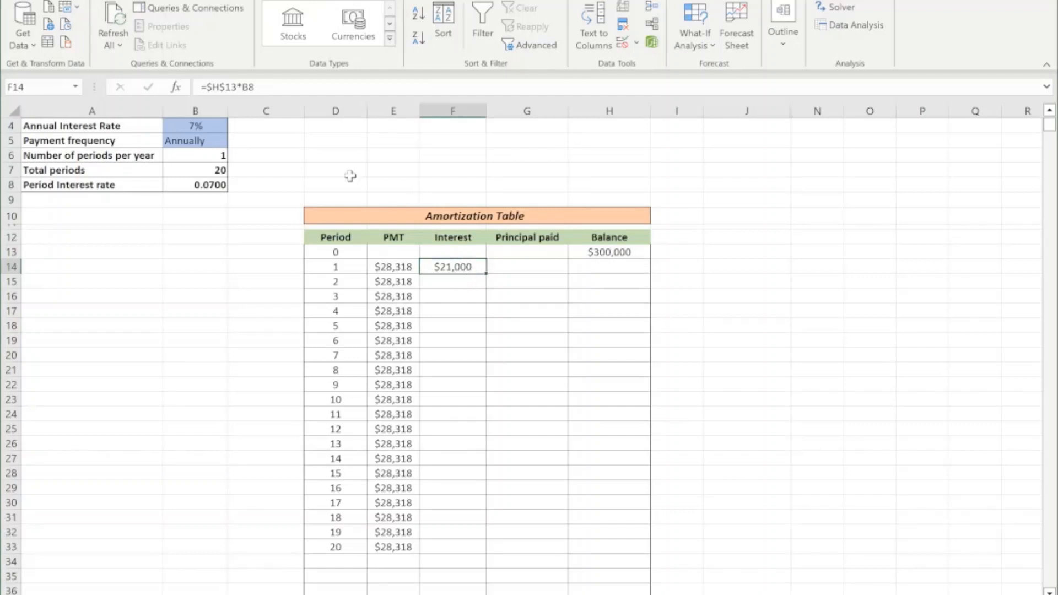
drag(207, 88, 212, 87)
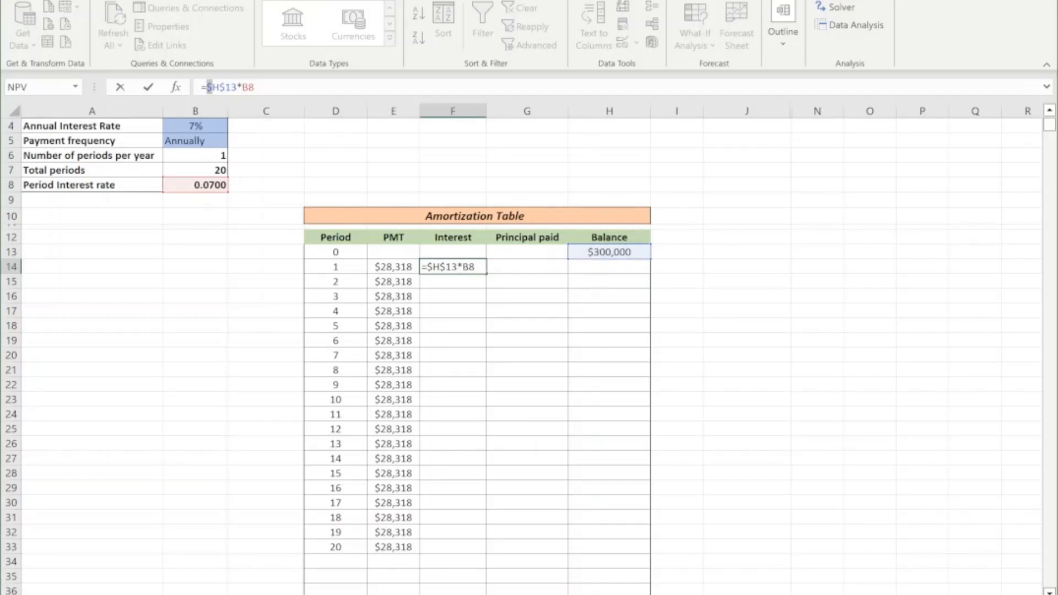
drag(207, 87, 220, 87)
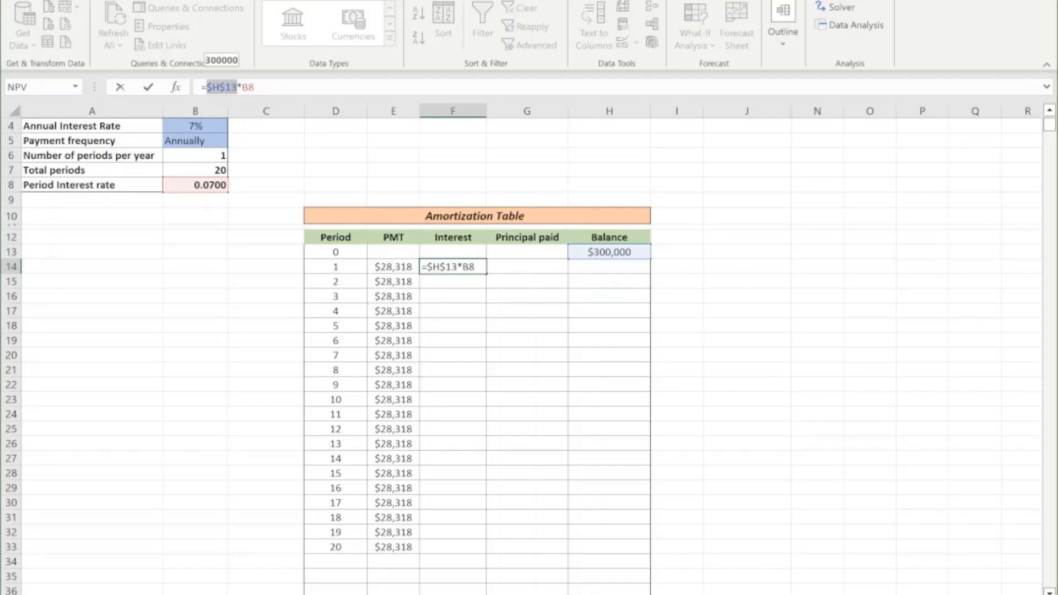
key(F4)
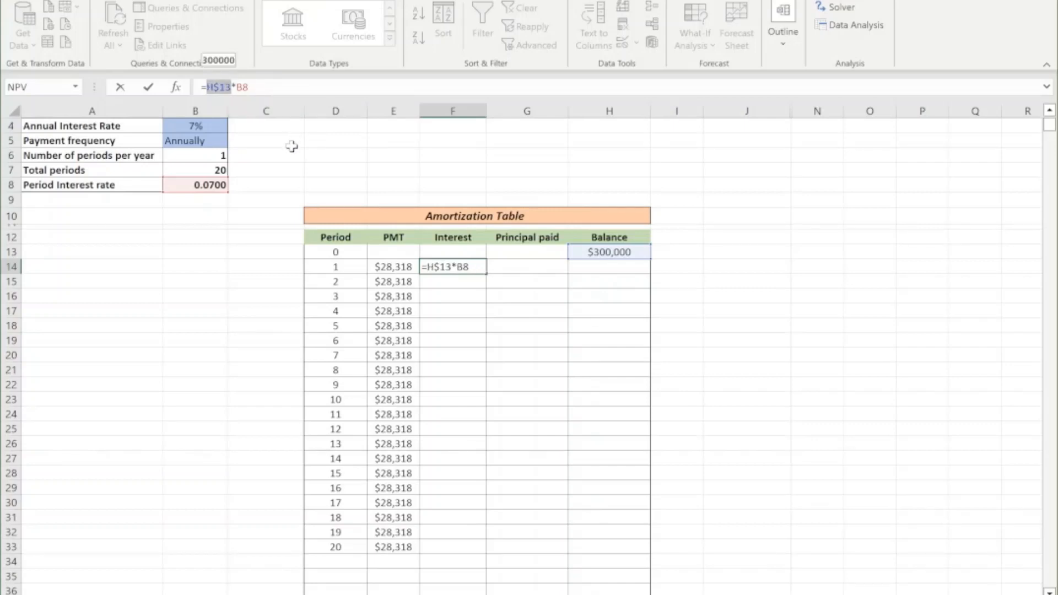
key(F4)
key(F4)
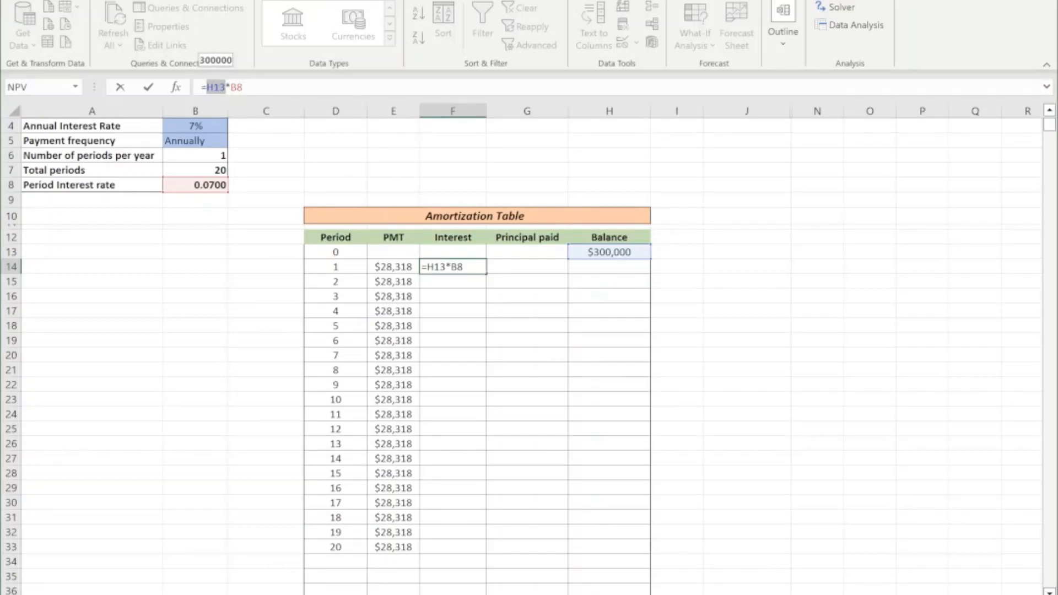
key(F4)
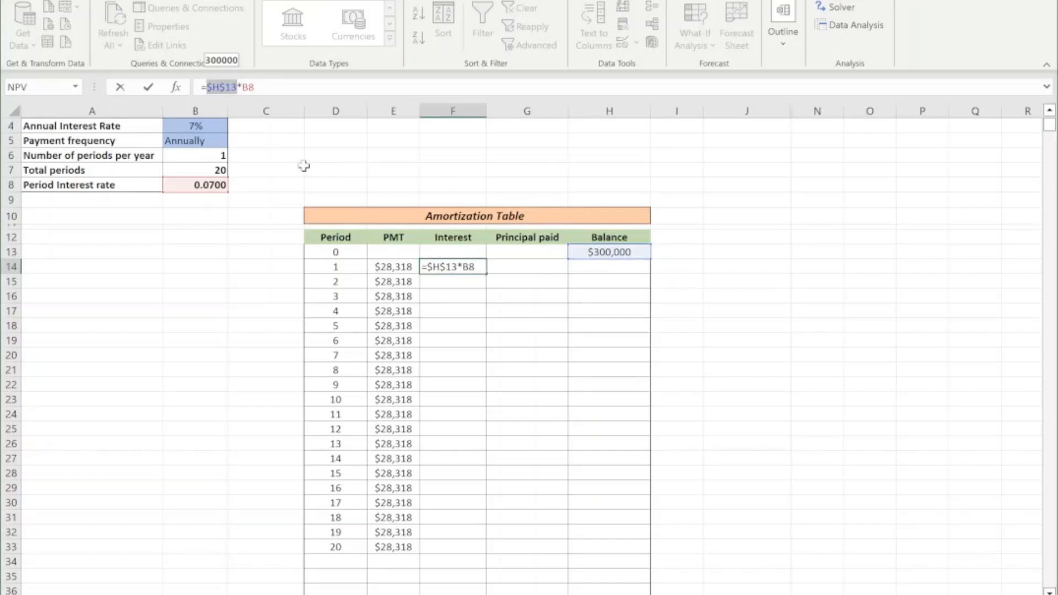
key(F4)
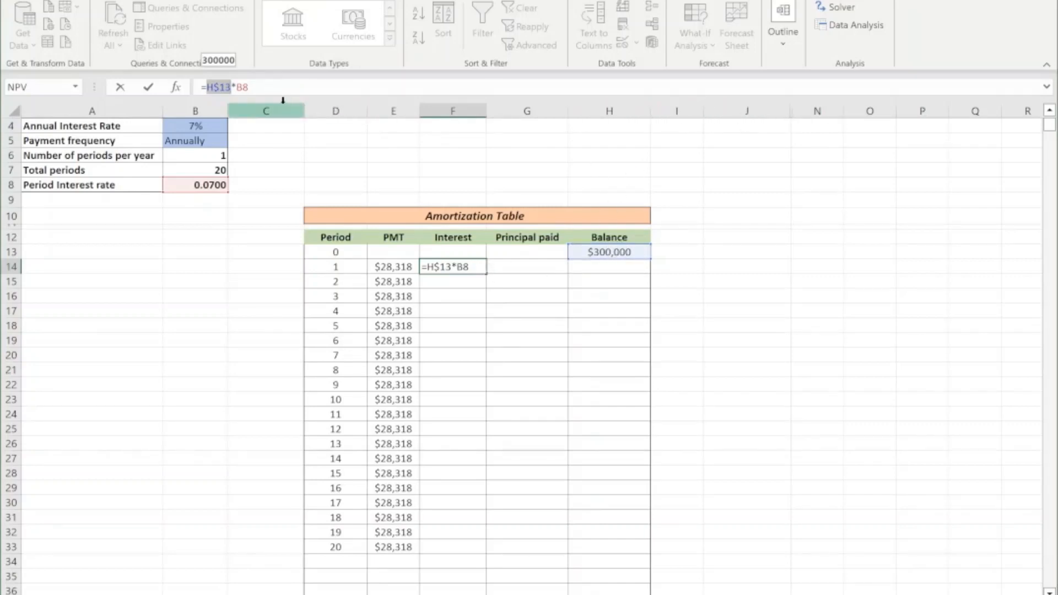
key(F4)
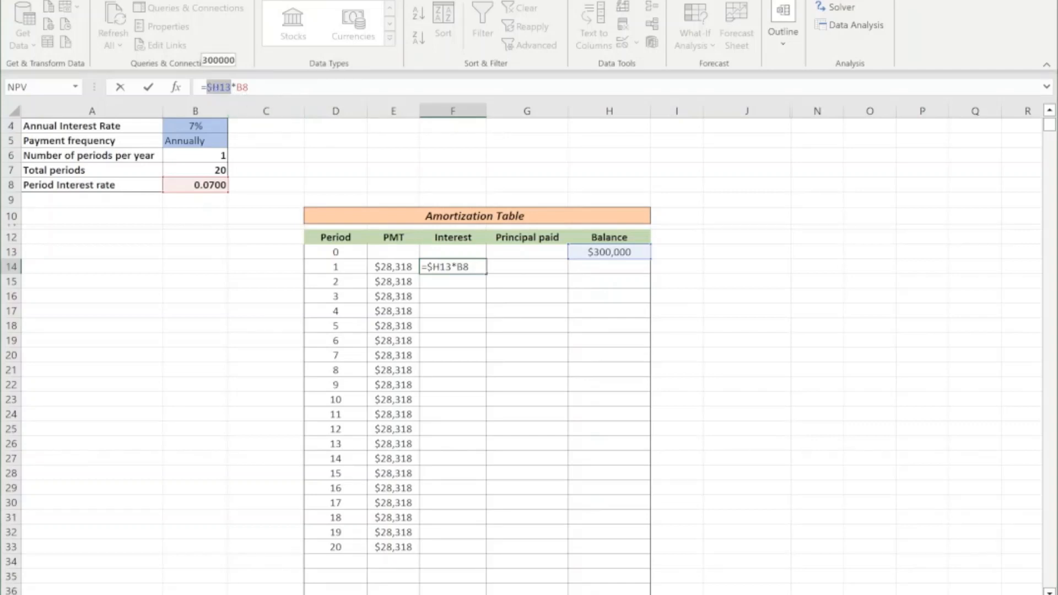
click(249, 87)
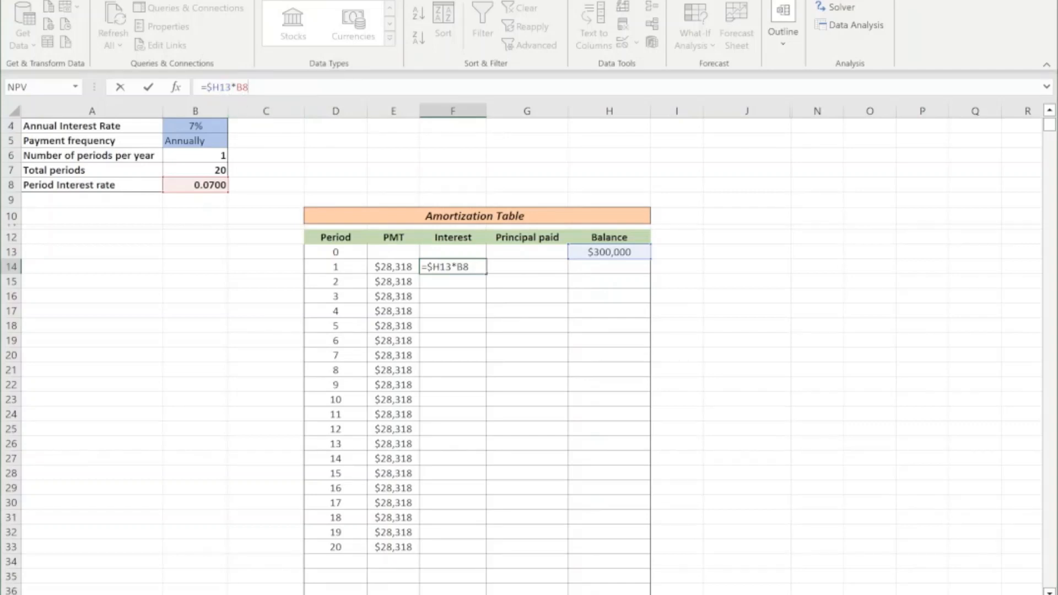
key(Return)
Fill the first period's interest formula from F14 down the whole Interest column.
click(466, 267)
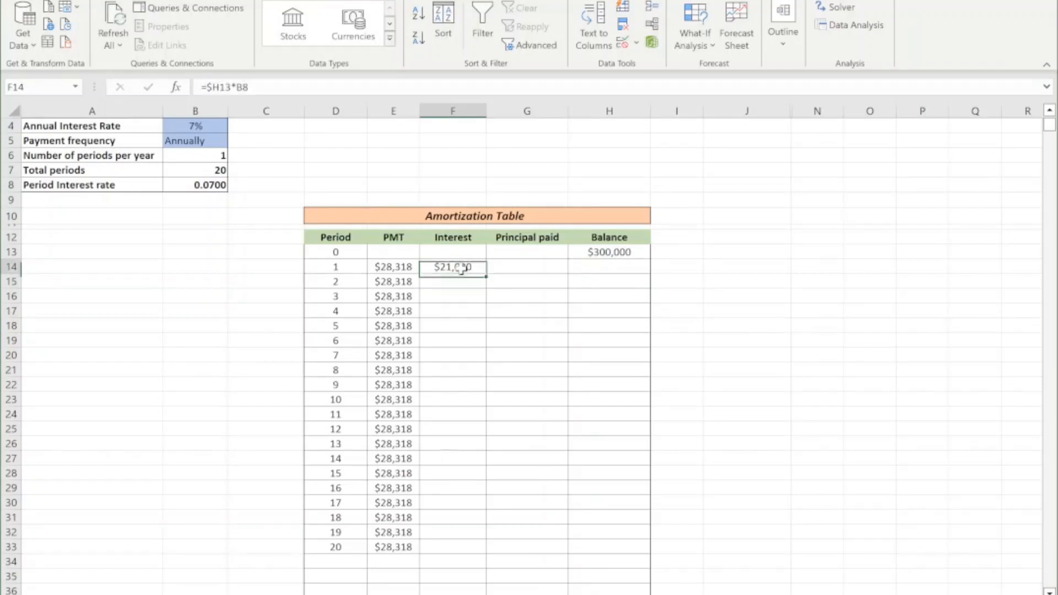
double_click(486, 277)
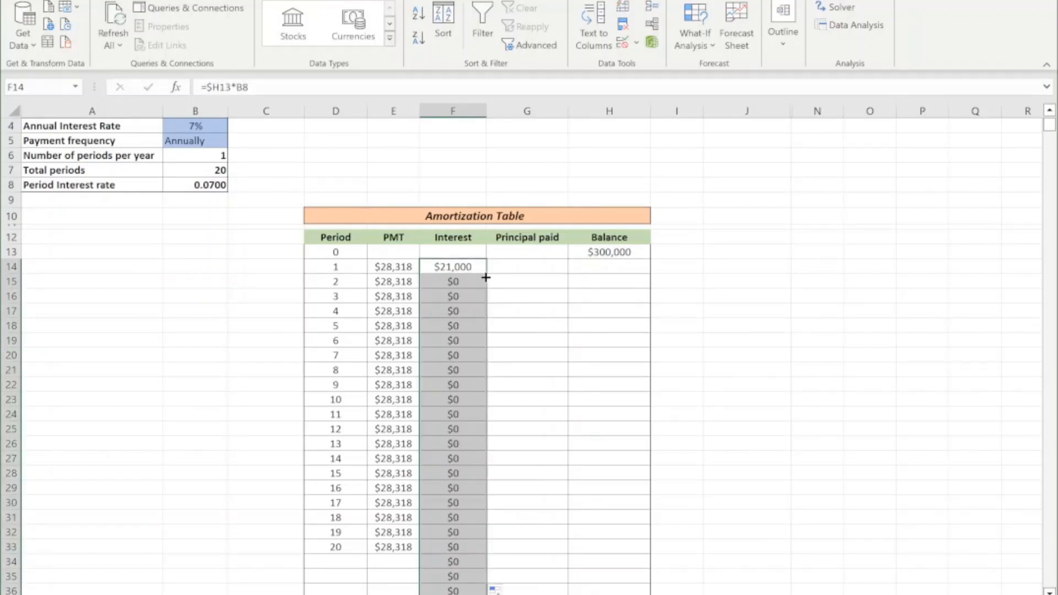
scroll(486, 277, down, 1)
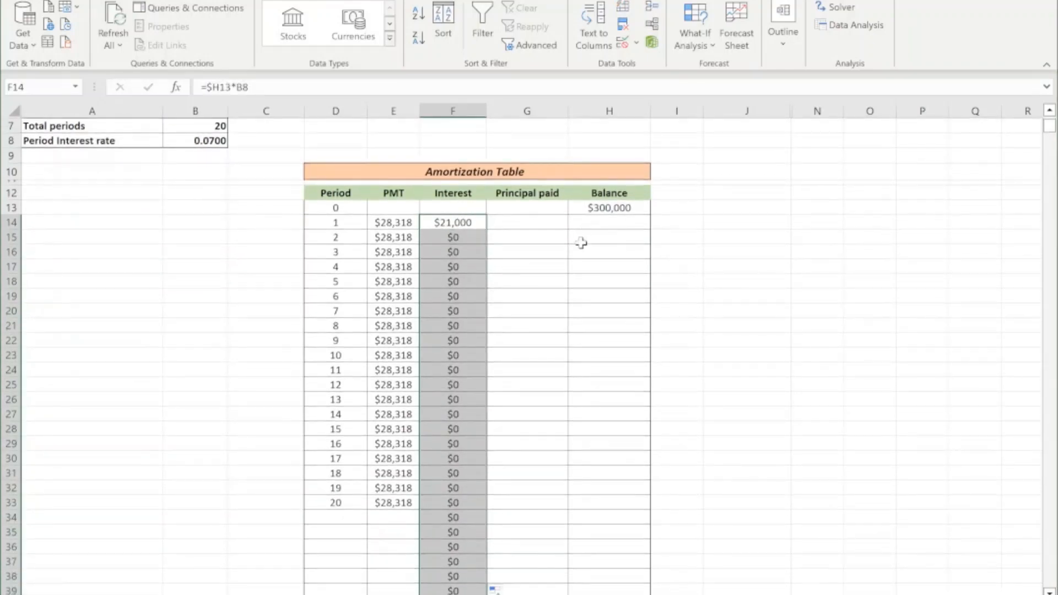
Check the interest formulas in F15 and F16 against Balance cells H14 and H15, and undo the accidental move of H16.
click(456, 238)
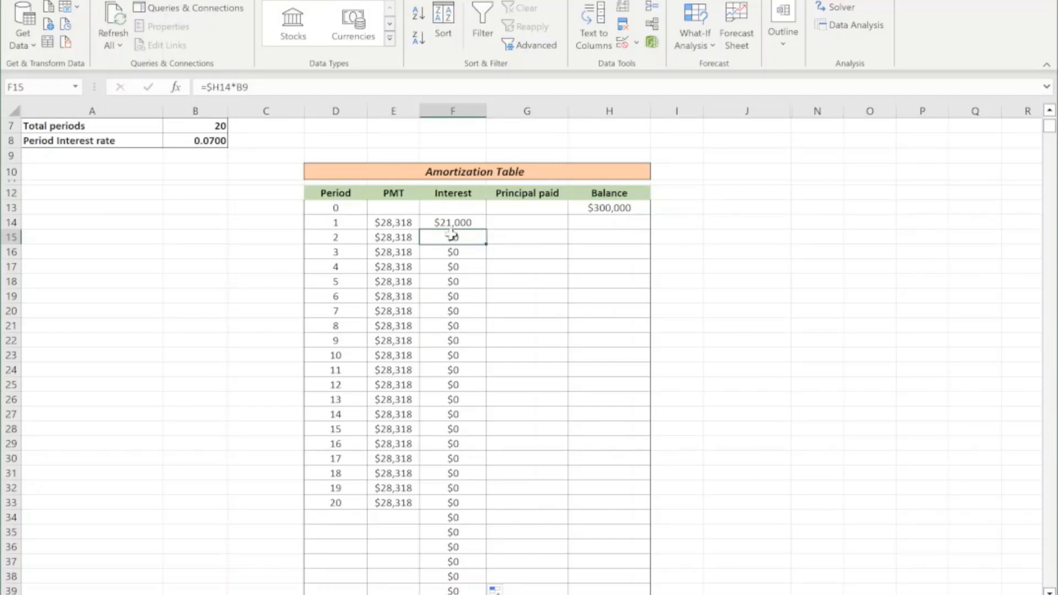
click(612, 224)
click(464, 253)
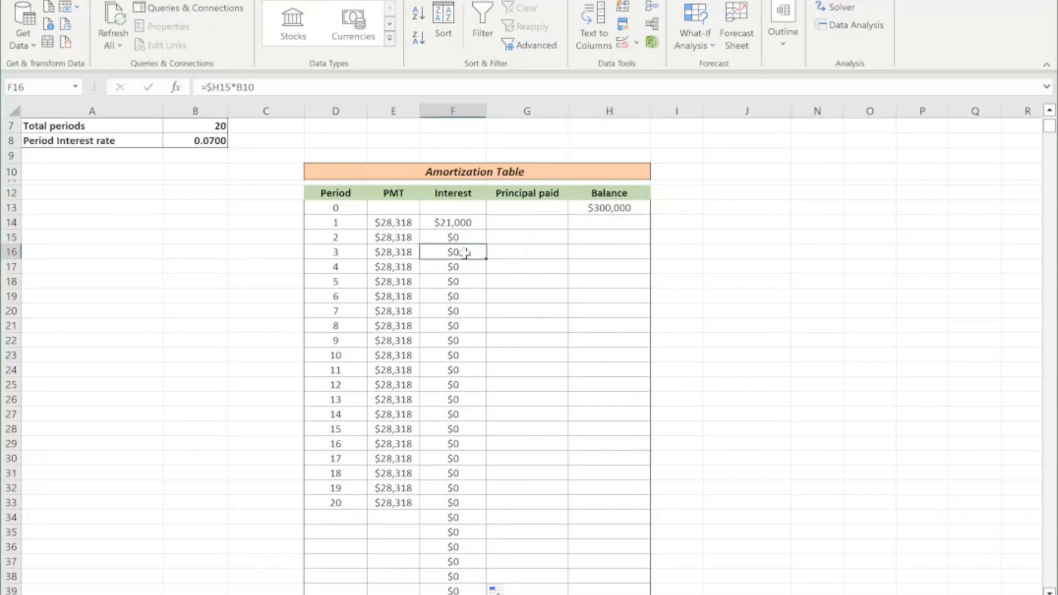
click(612, 240)
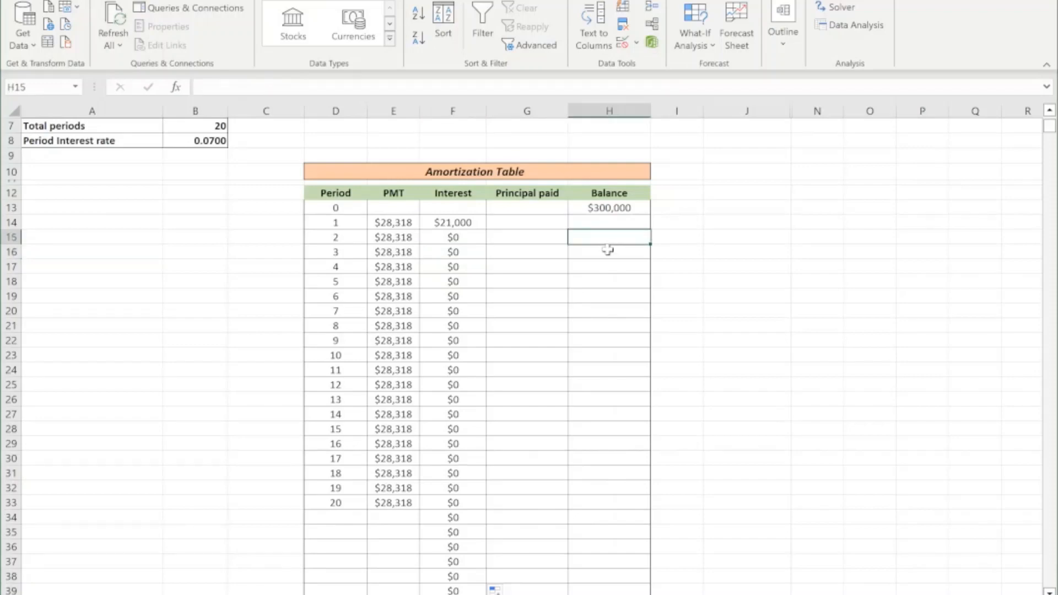
click(610, 252)
drag(612, 259, 612, 268)
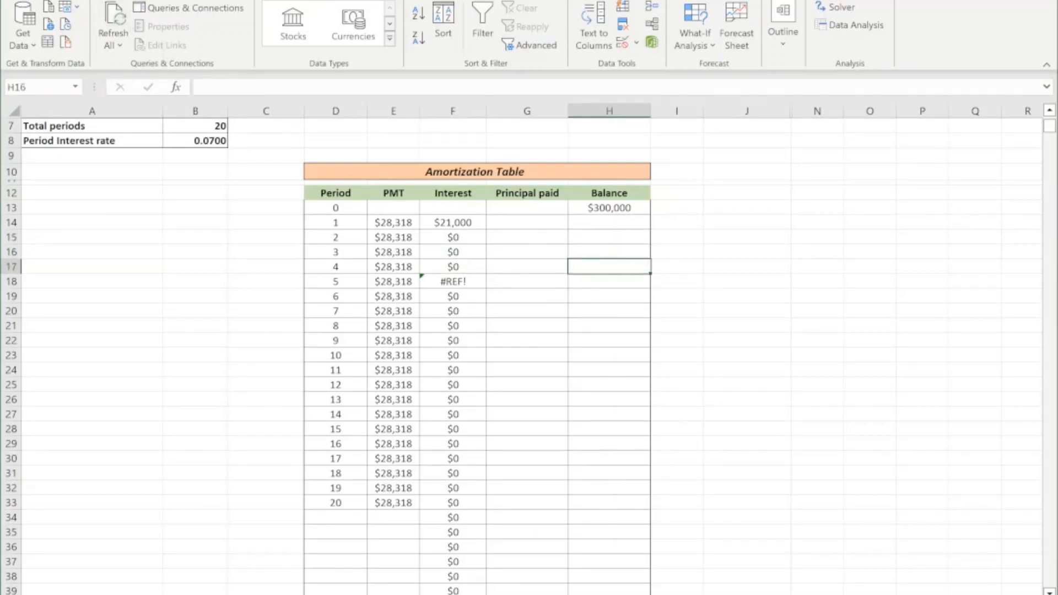
key(ctrl+z)
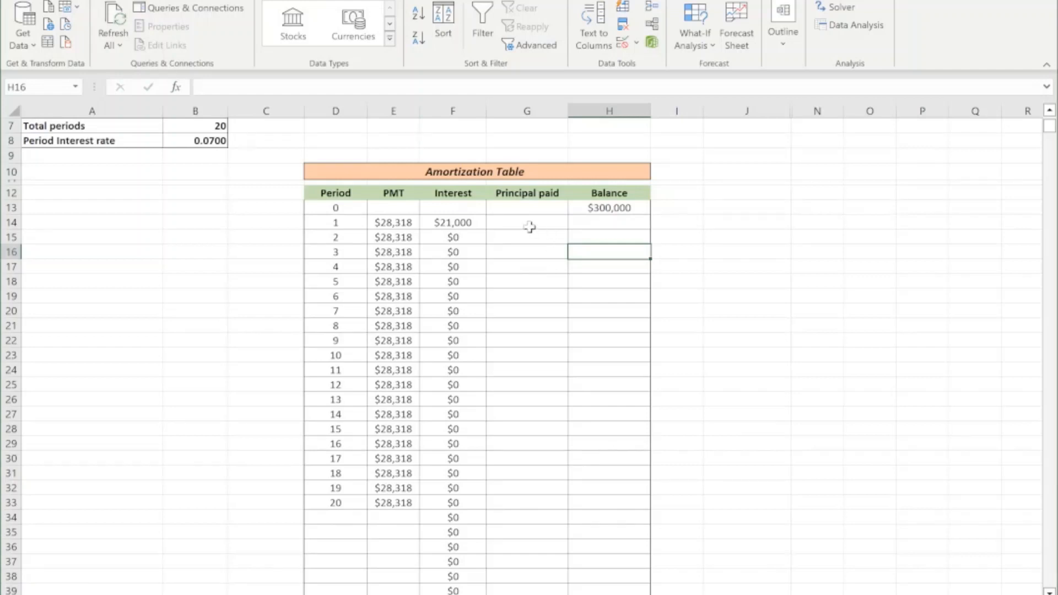
Compare the interest formula in F14 with the Interest cells F34 to F43 below the last period.
click(455, 223)
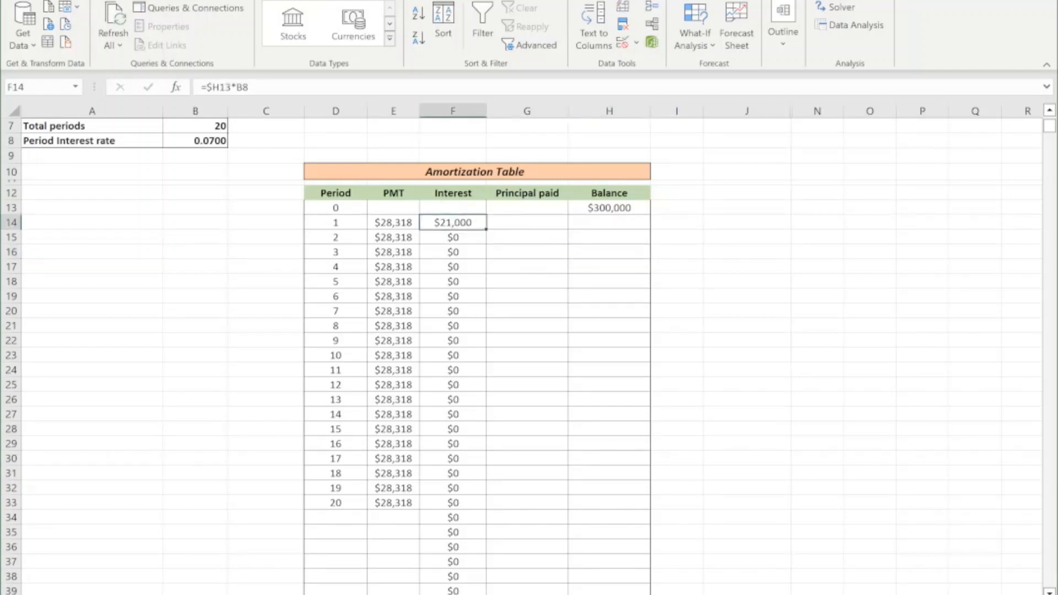
scroll(449, 489, down, 3)
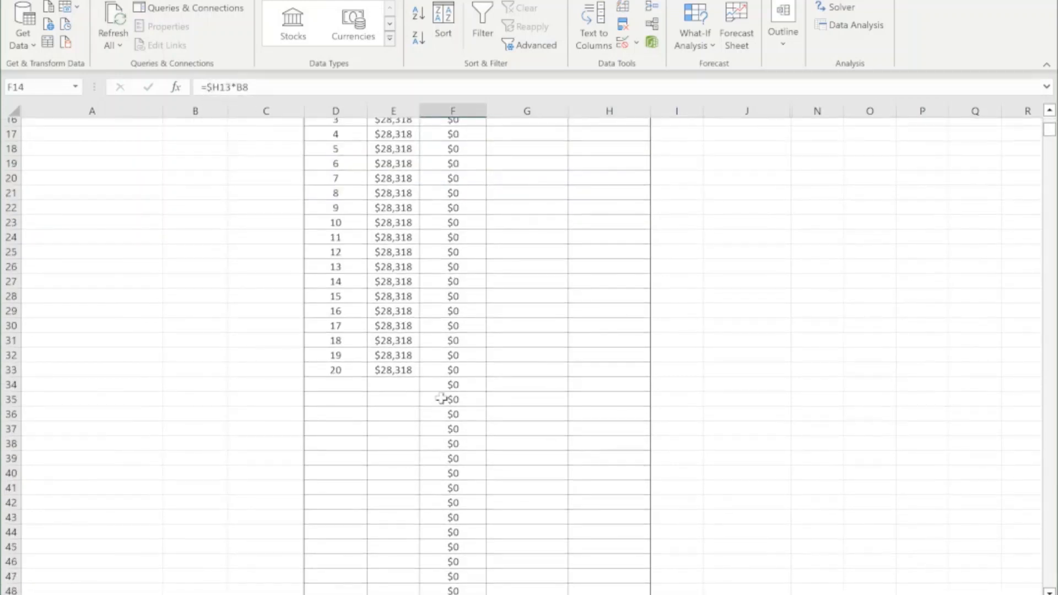
drag(442, 384, 461, 517)
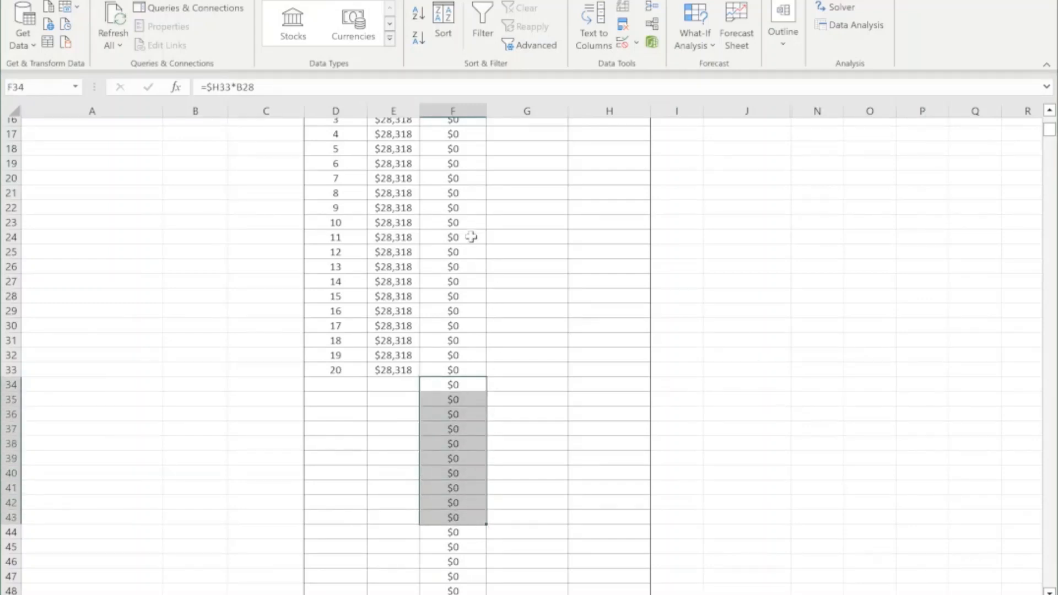
scroll(471, 237, up, 5)
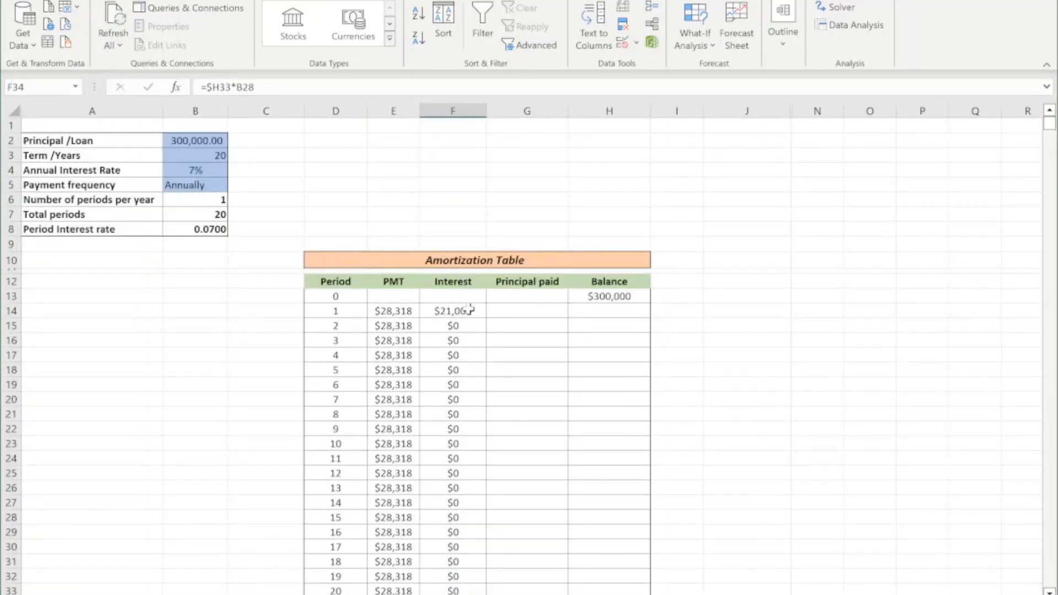
Wrap the F14 interest formula in an IF that leaves empty periods blank: =IF(D14=" ", " ",$H13*B8).
click(471, 310)
key(F2)
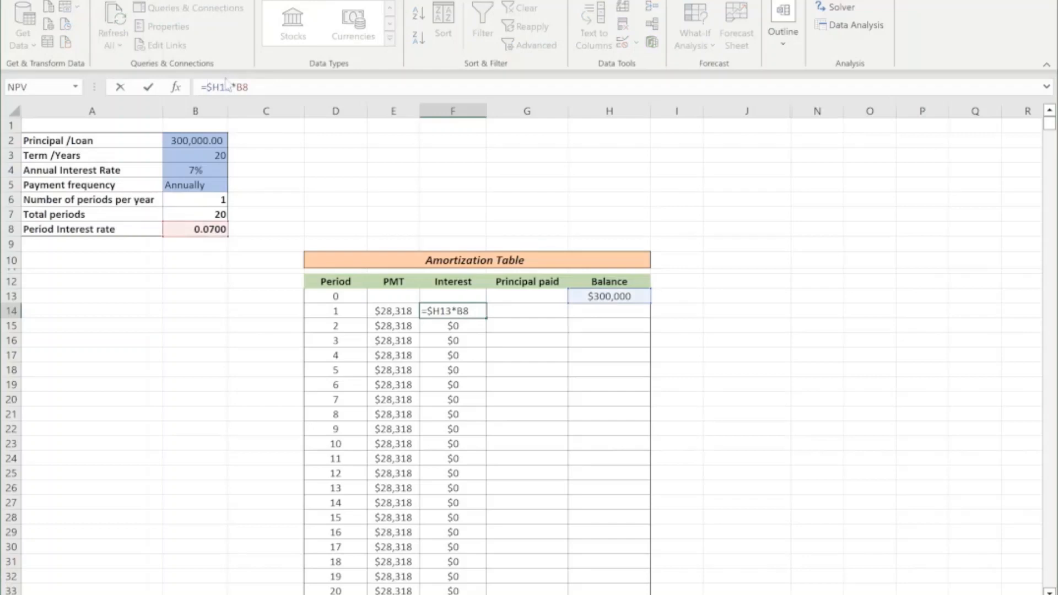
text(IF()
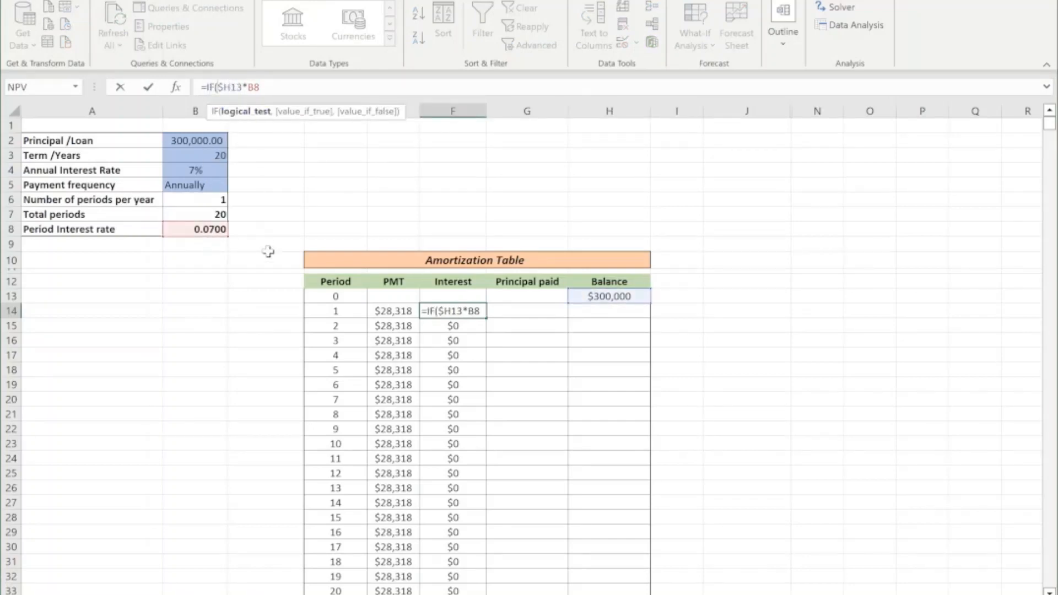
click(337, 311)
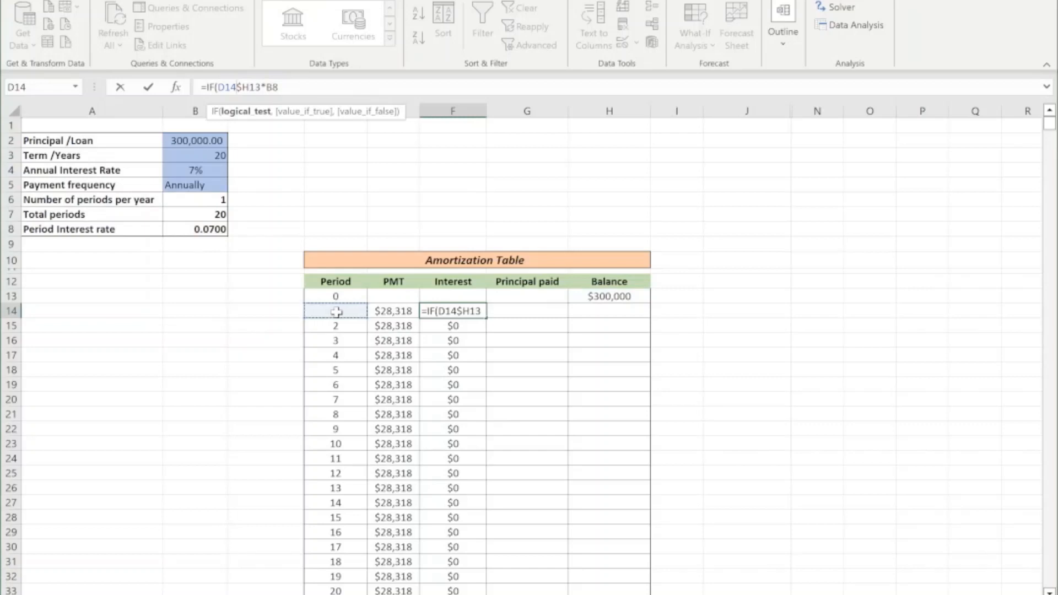
text(=" ")
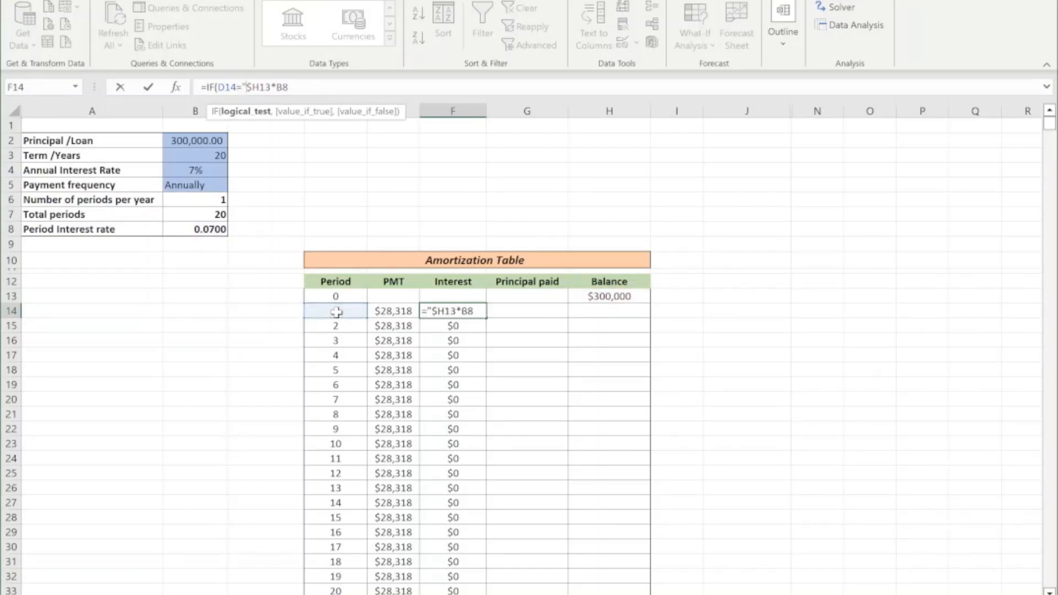
text(," ")
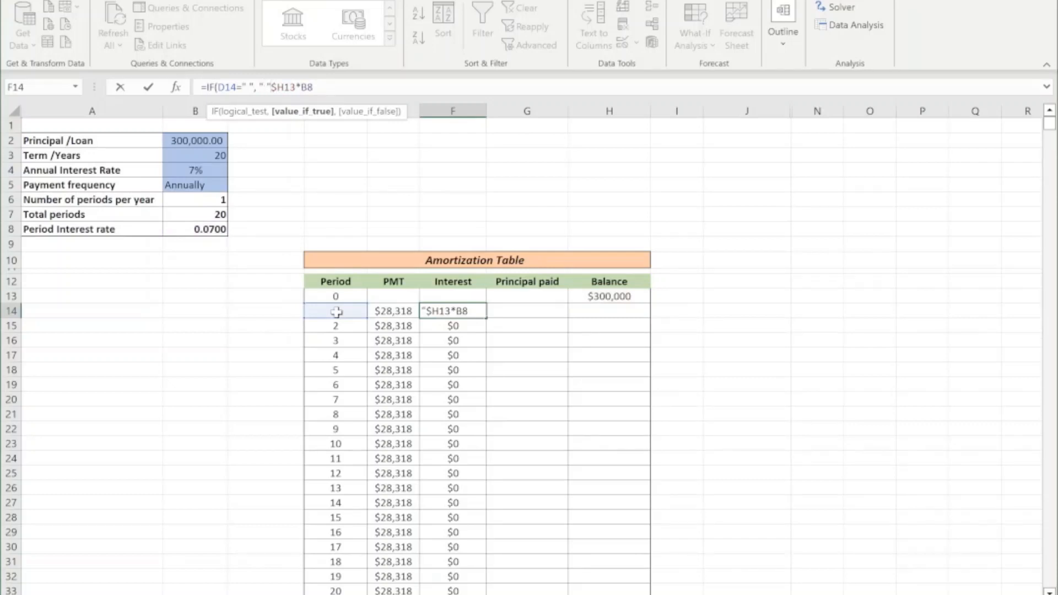
text(,)
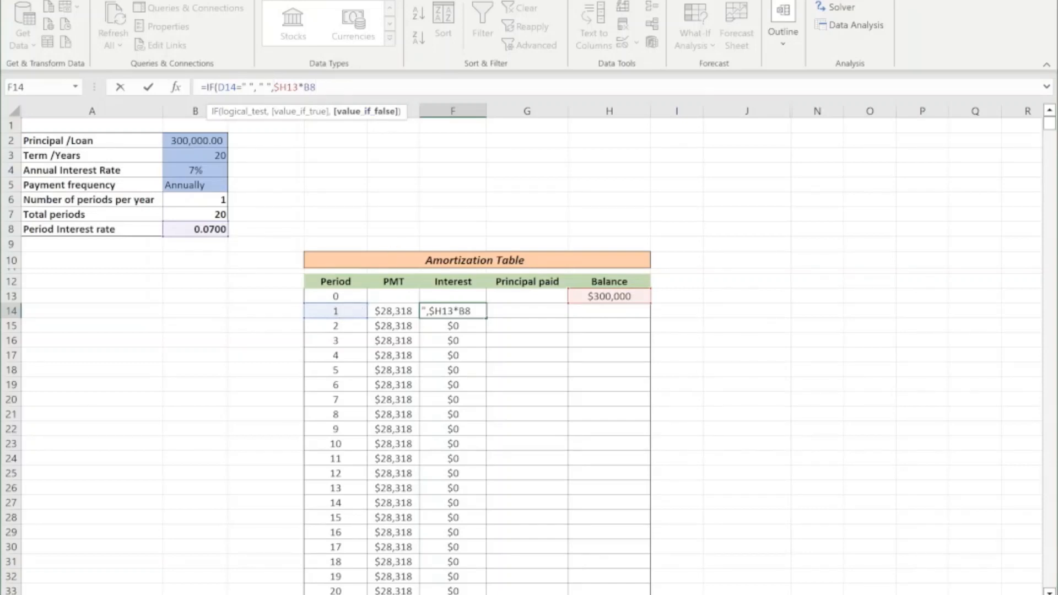
key(Return)
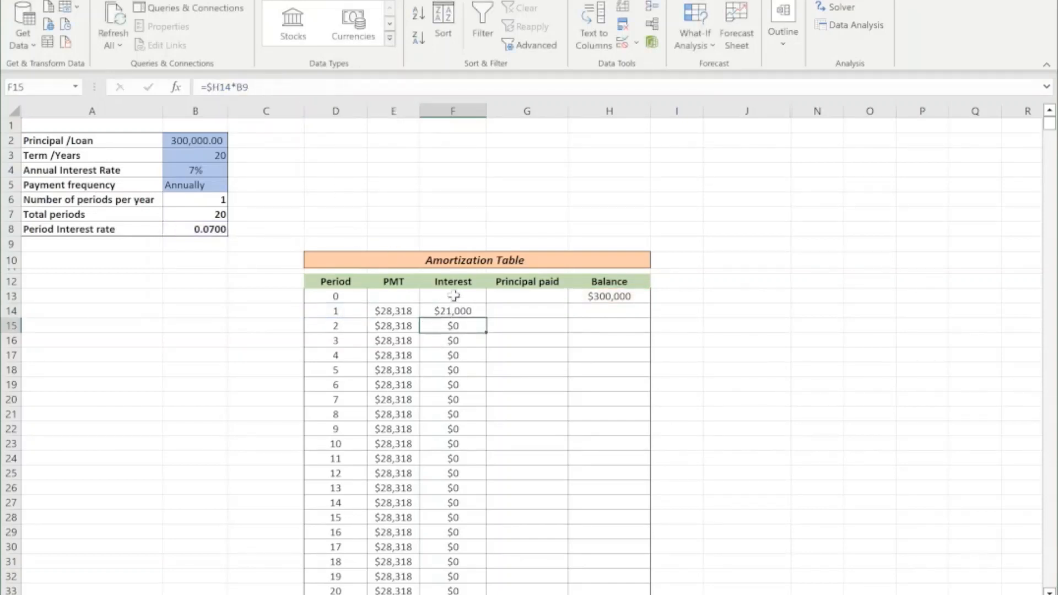
Fill the IF interest formula from F14 down the whole Interest column and check F34 below the last period.
click(462, 315)
drag(484, 319, 441, 334)
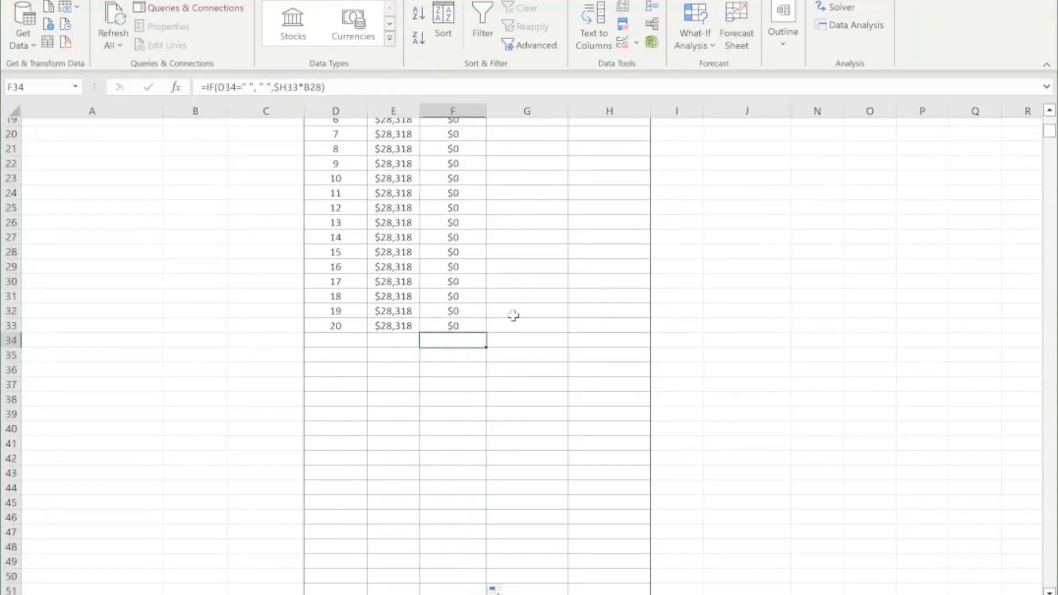
scroll(512, 314, up, 6)
Calculate the first period's principal paid in G14 with =E14-F14 and compare it with the payment in E14.
click(508, 312)
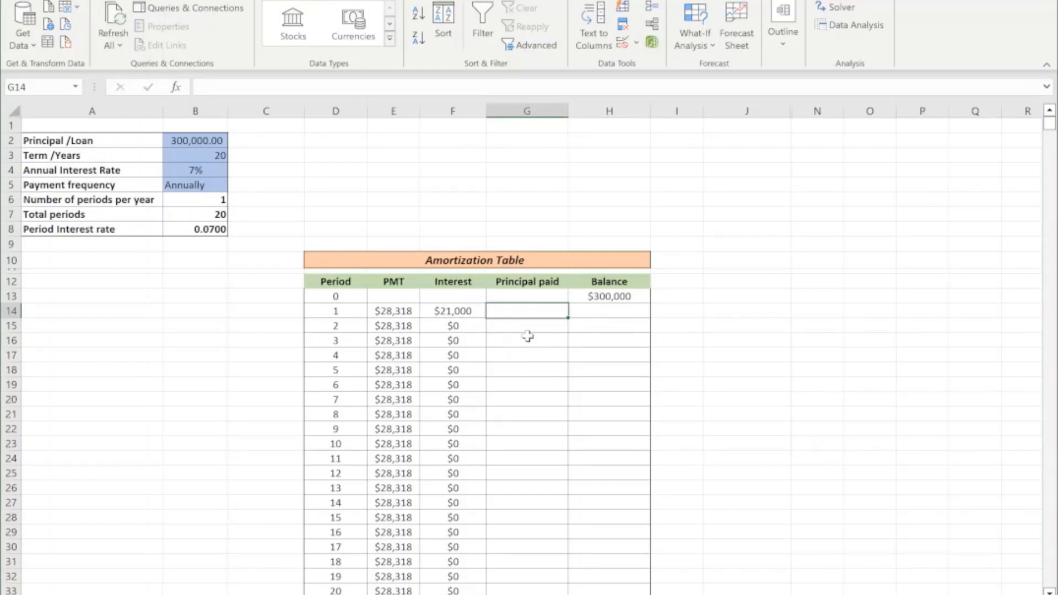
text(=)
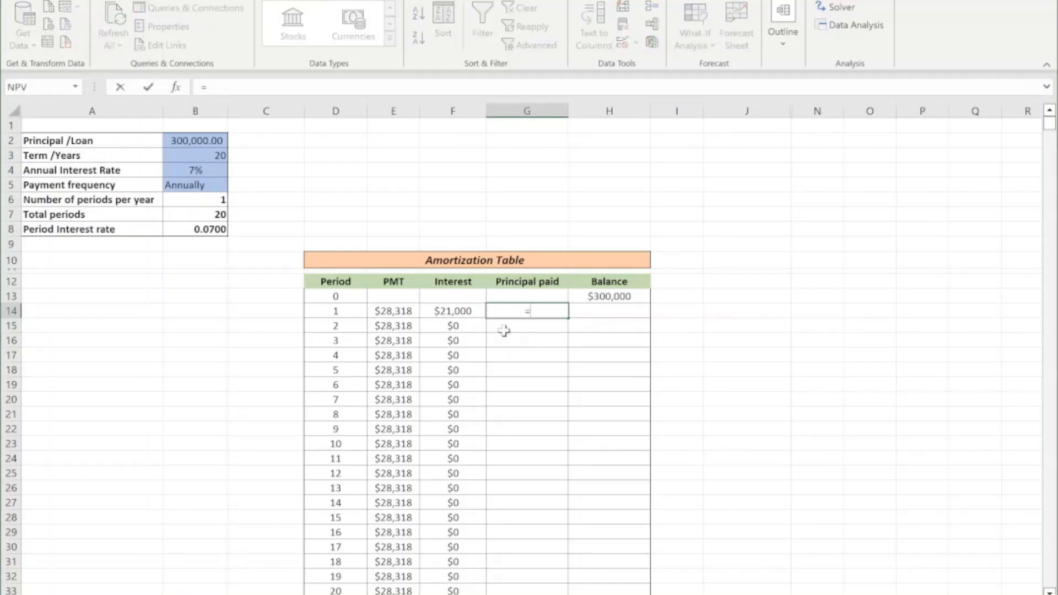
click(393, 310)
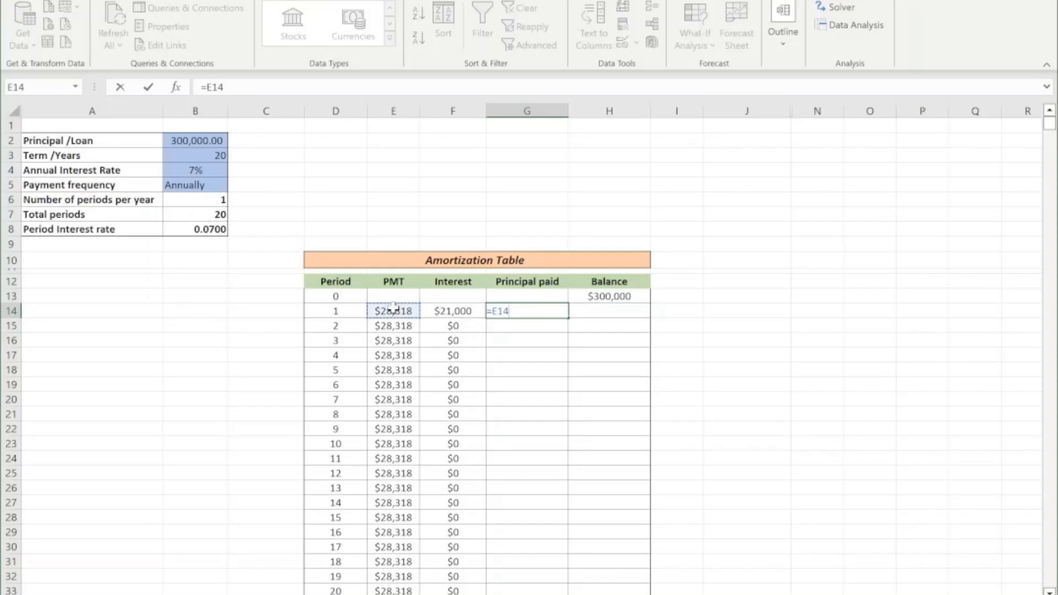
text(-)
click(447, 310)
key(Return)
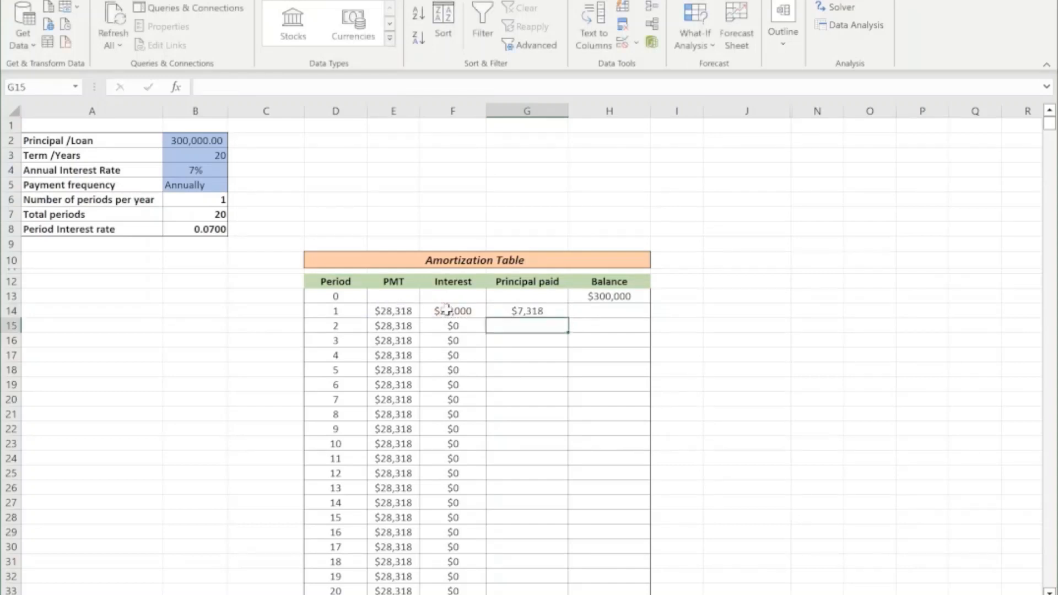
click(517, 311)
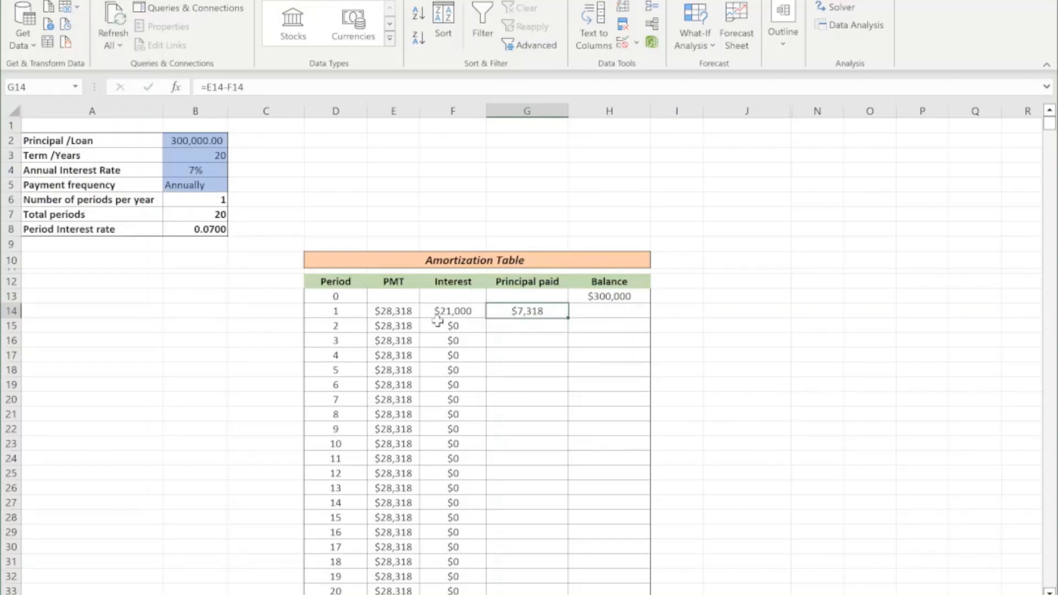
click(389, 311)
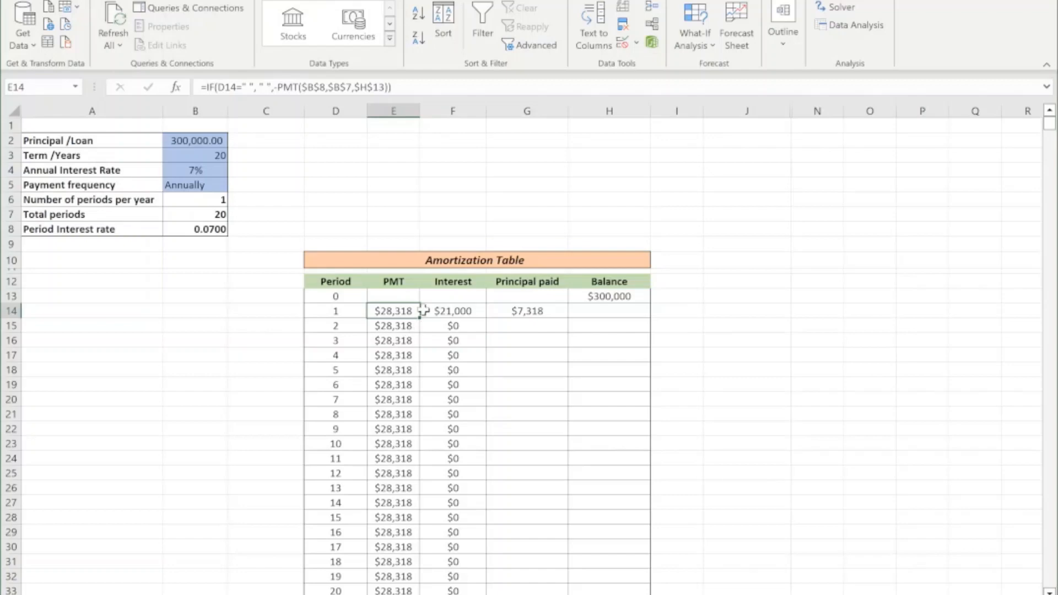
Review the PMT column and the first period's interest and principal formulas in F14 and G14 against the opening balance in H13.
scroll(402, 309, down, 1)
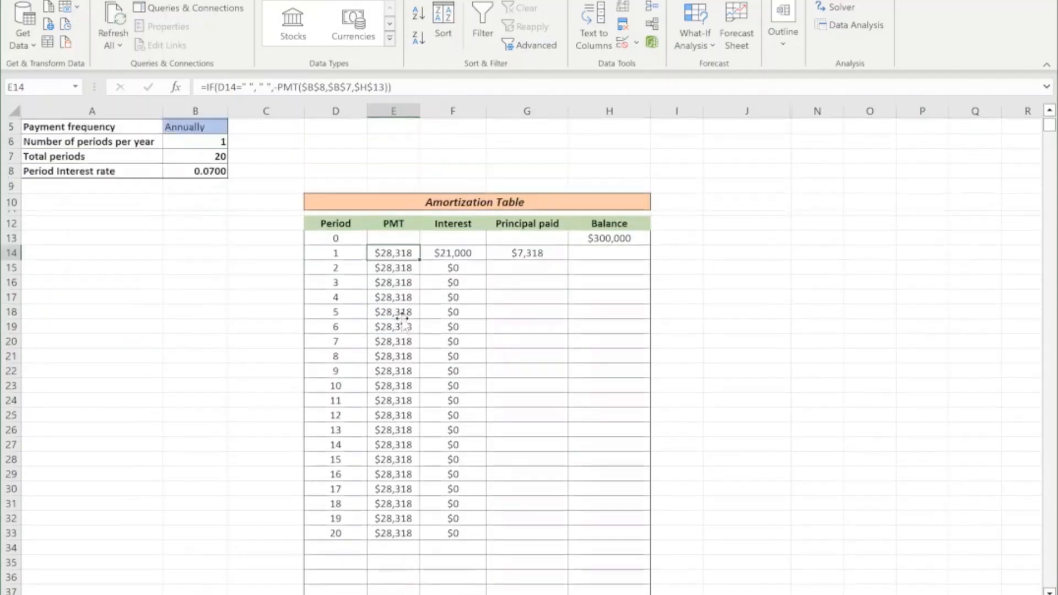
scroll(401, 306, up, 1)
click(451, 310)
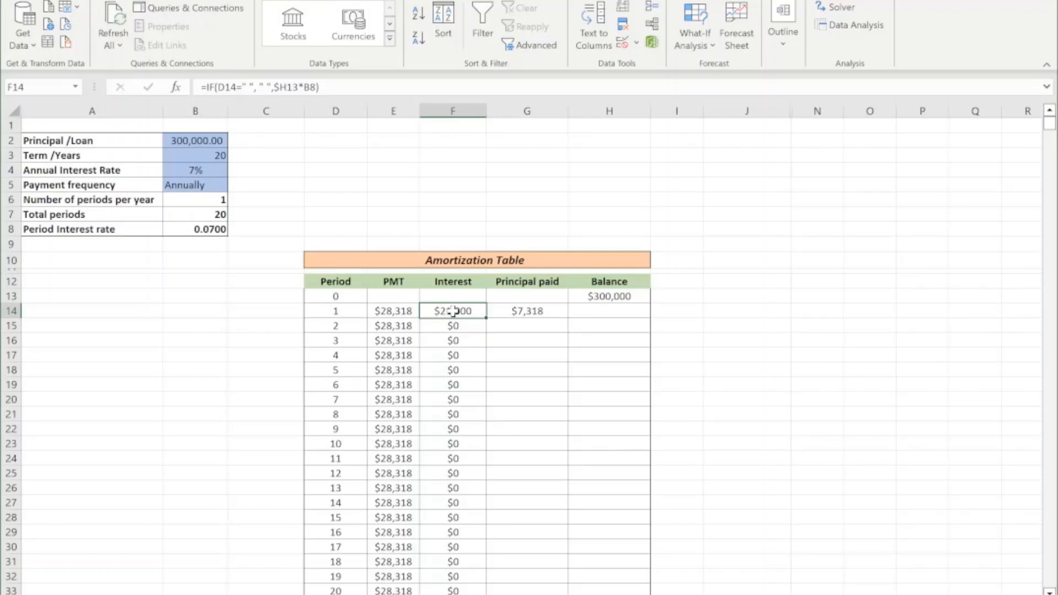
click(520, 313)
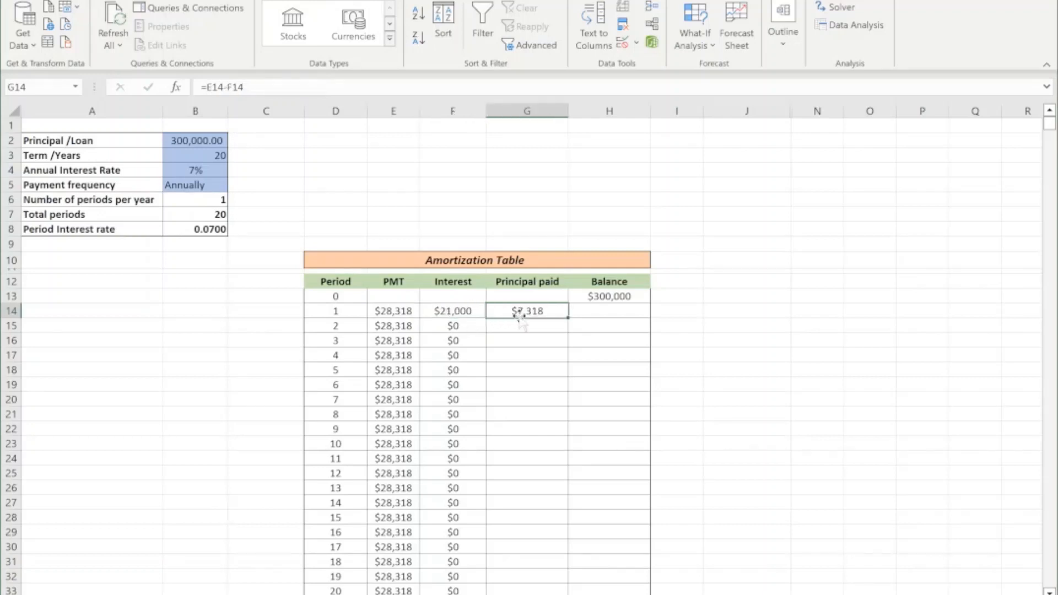
click(612, 298)
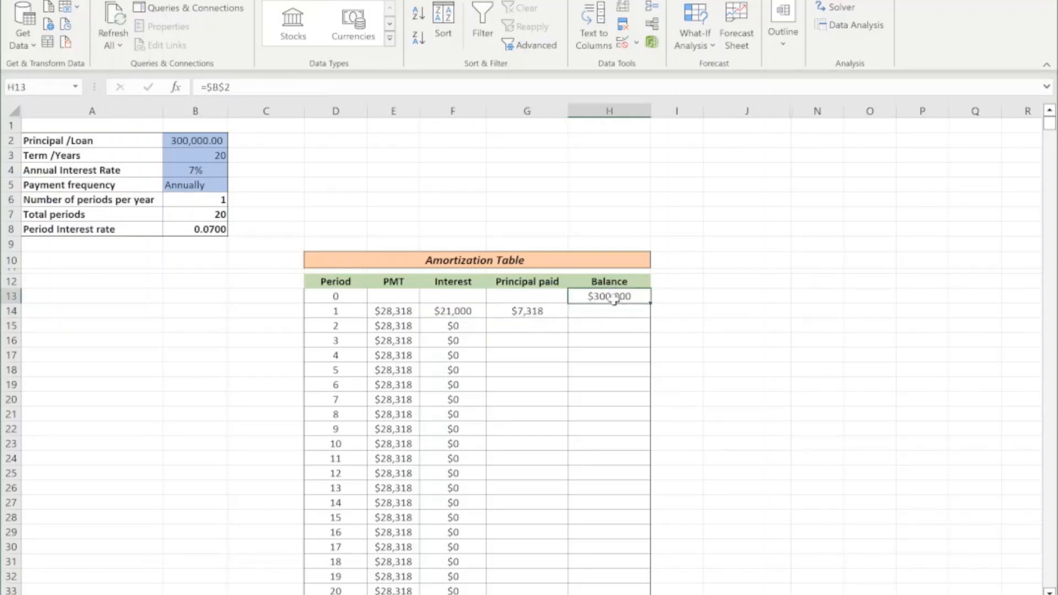
Wrap the G14 principal paid formula in an IF that leaves empty periods blank: =IF(D14=" ", " ",E14-F14).
click(536, 311)
click(210, 86)
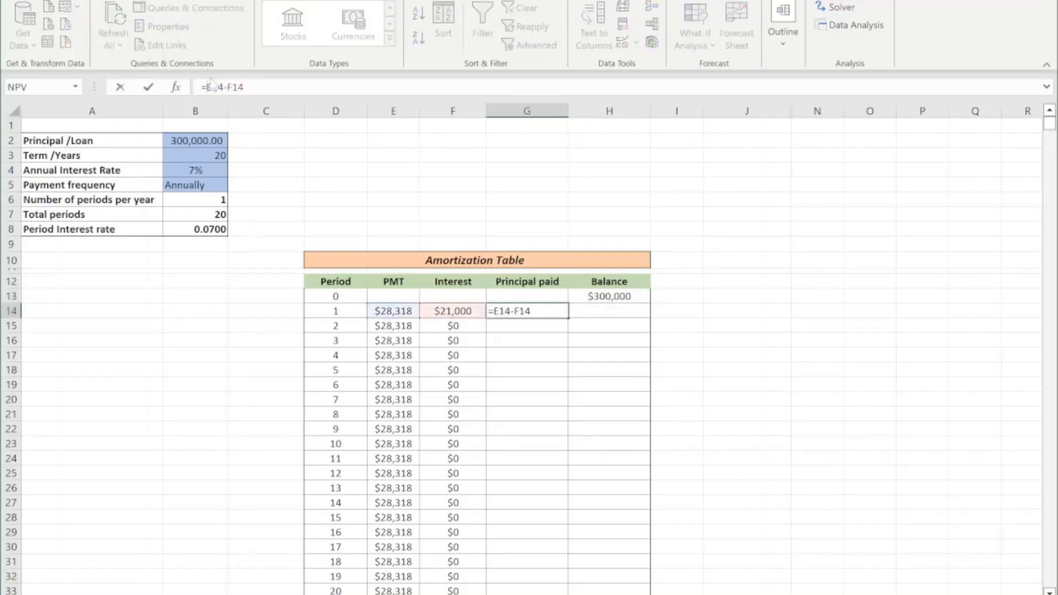
text(IF()
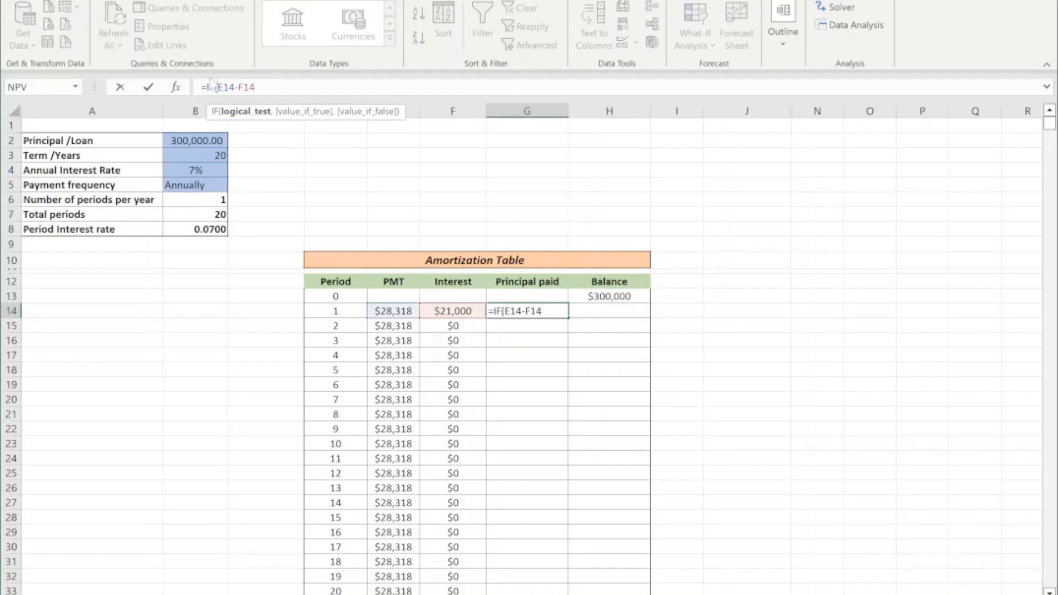
click(326, 310)
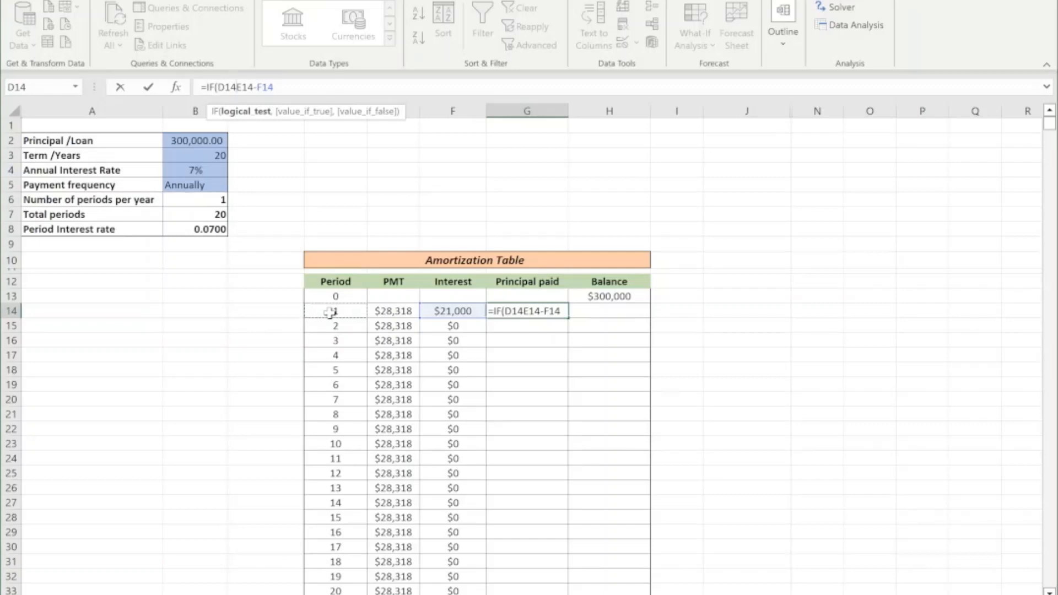
text(=" ",)
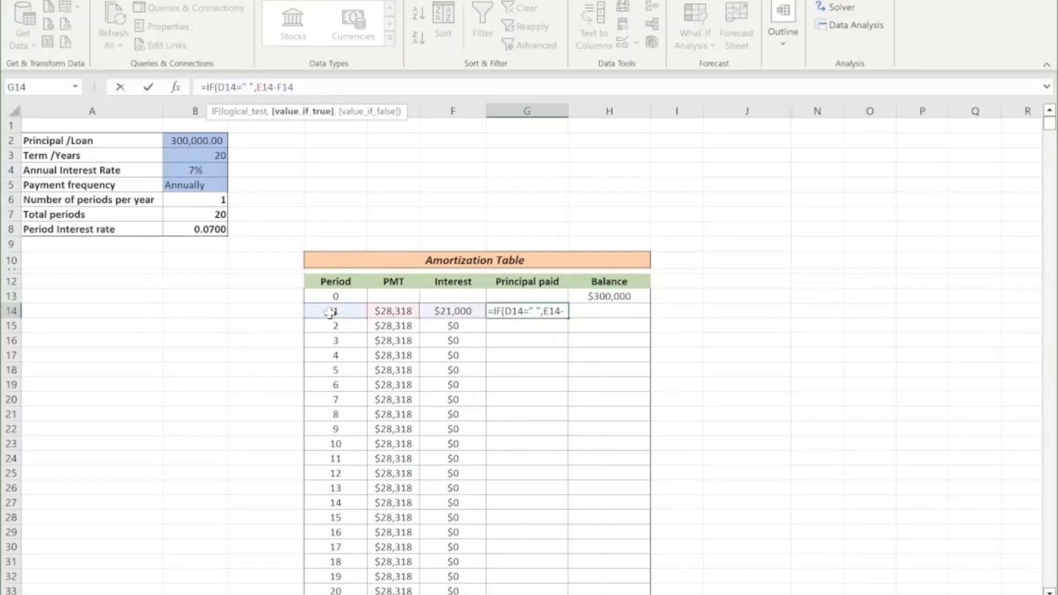
text(" ",)
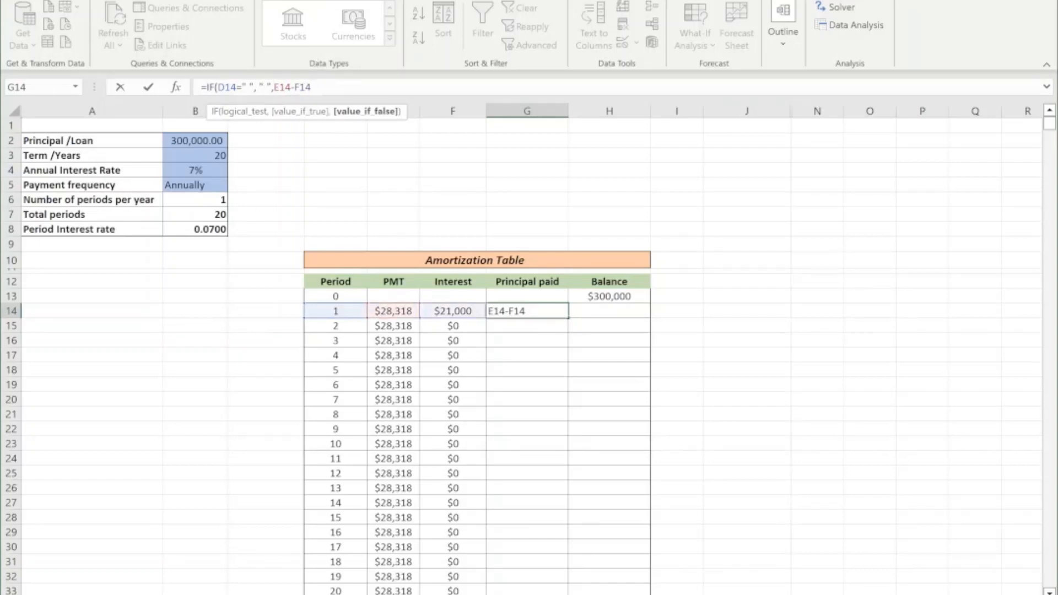
text())
key(Return)
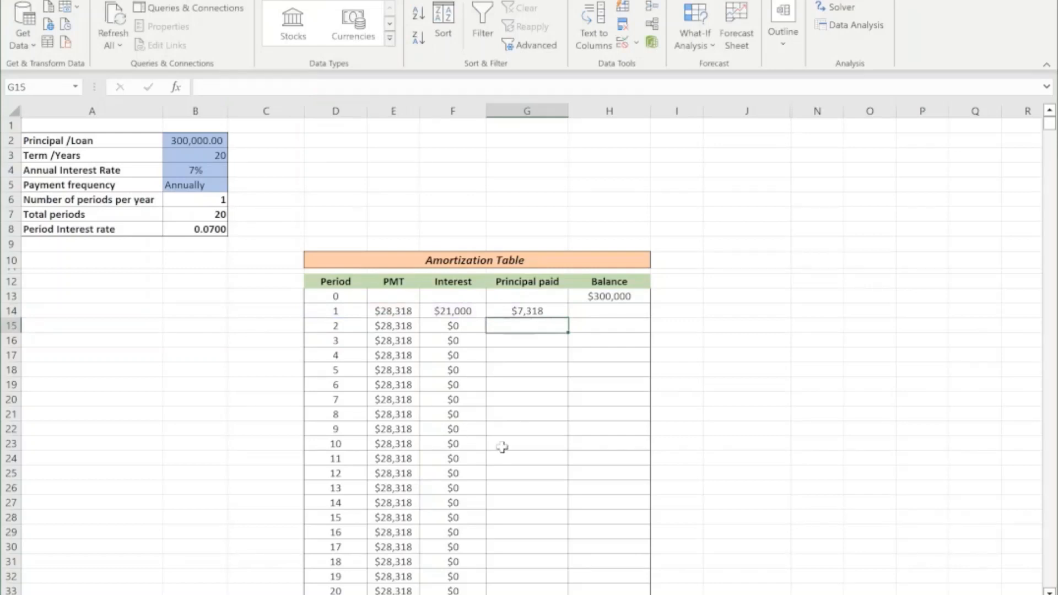
Fill the IF principal formula from G14 down the whole Principal paid column and check the neighbouring Interest and Balance cells.
click(537, 310)
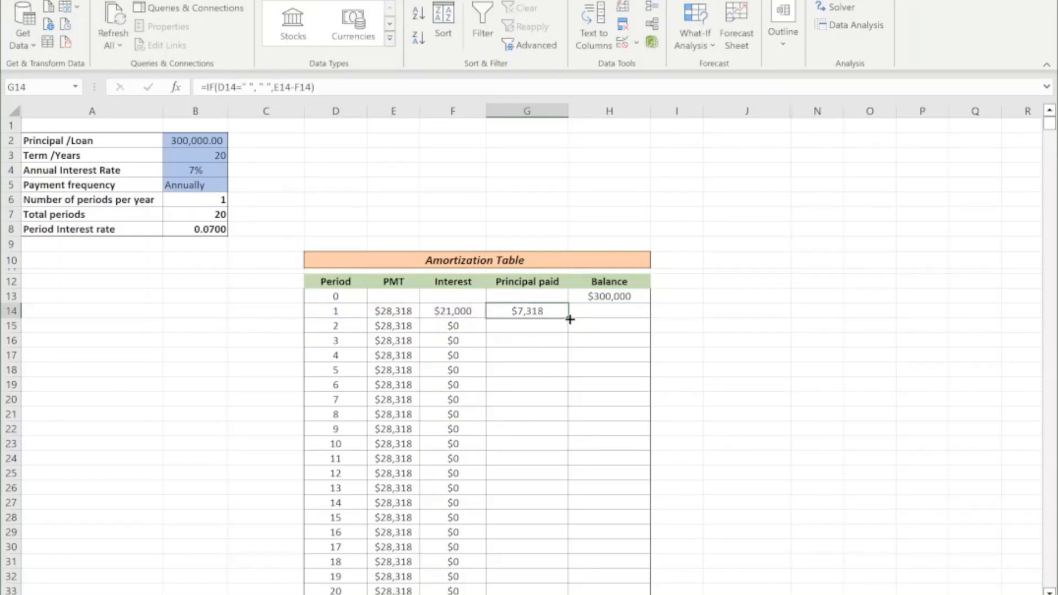
double_click(568, 318)
scroll(613, 339, down, 6)
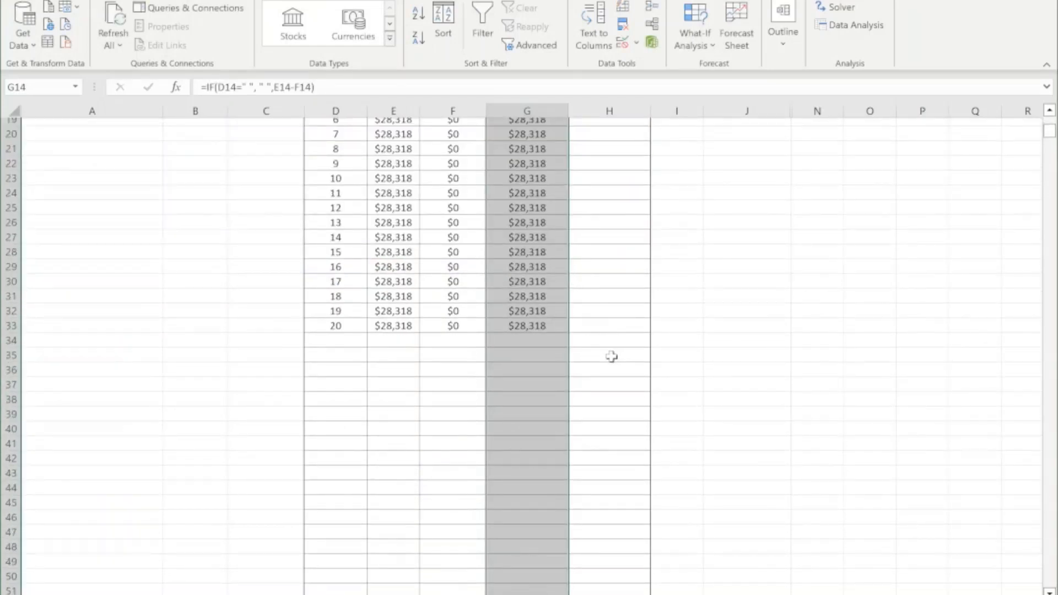
scroll(609, 353, up, 2)
scroll(513, 215, up, 1)
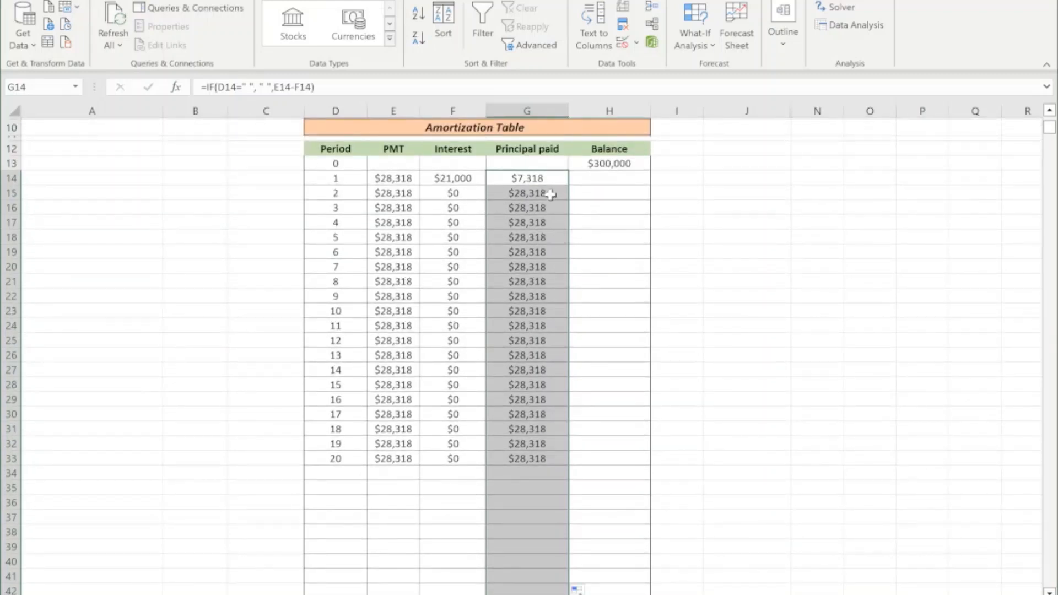
drag(456, 196, 456, 403)
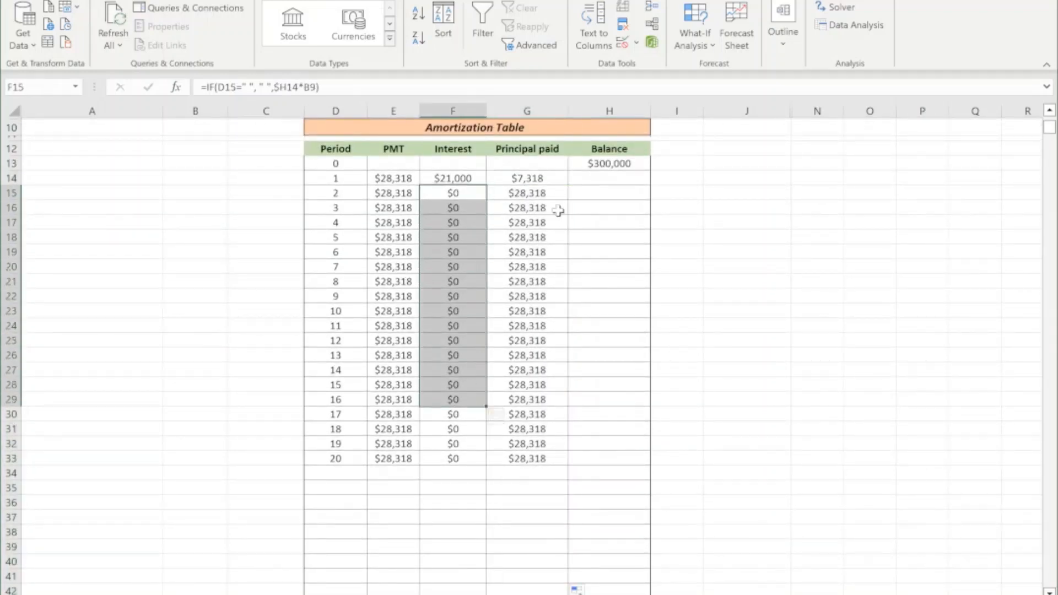
drag(604, 178, 606, 403)
Calculate the first period's balance in H14 with =H13-G14 and fill it down to H25.
click(590, 178)
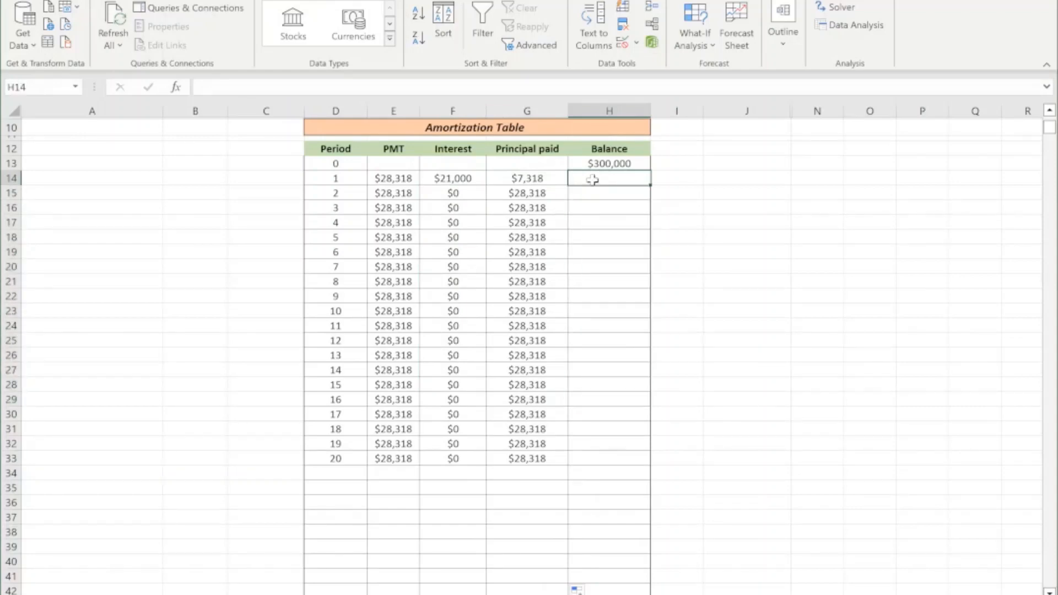
scroll(640, 229, up, 1)
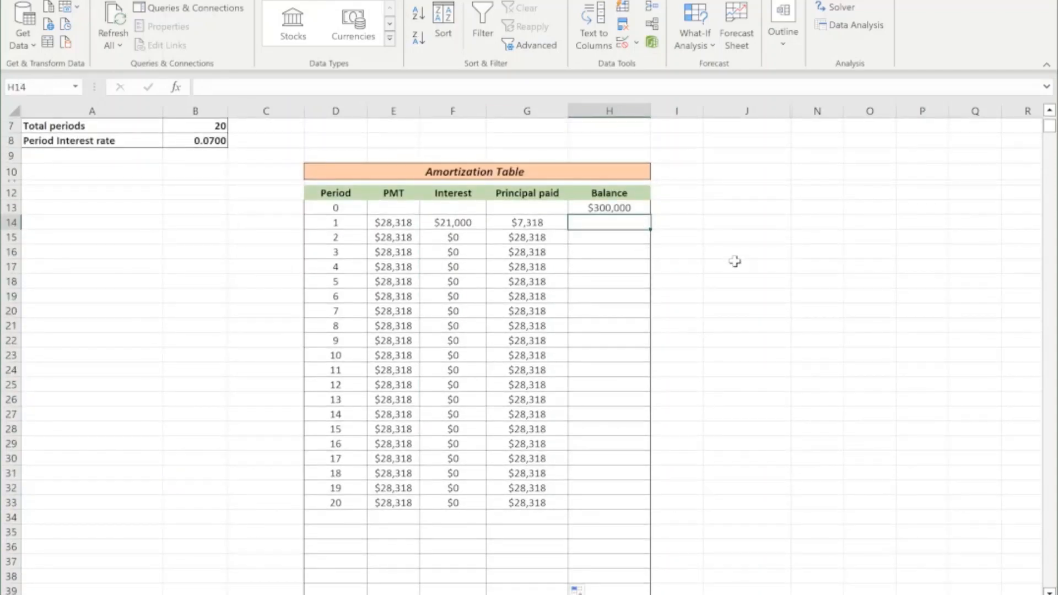
text(=)
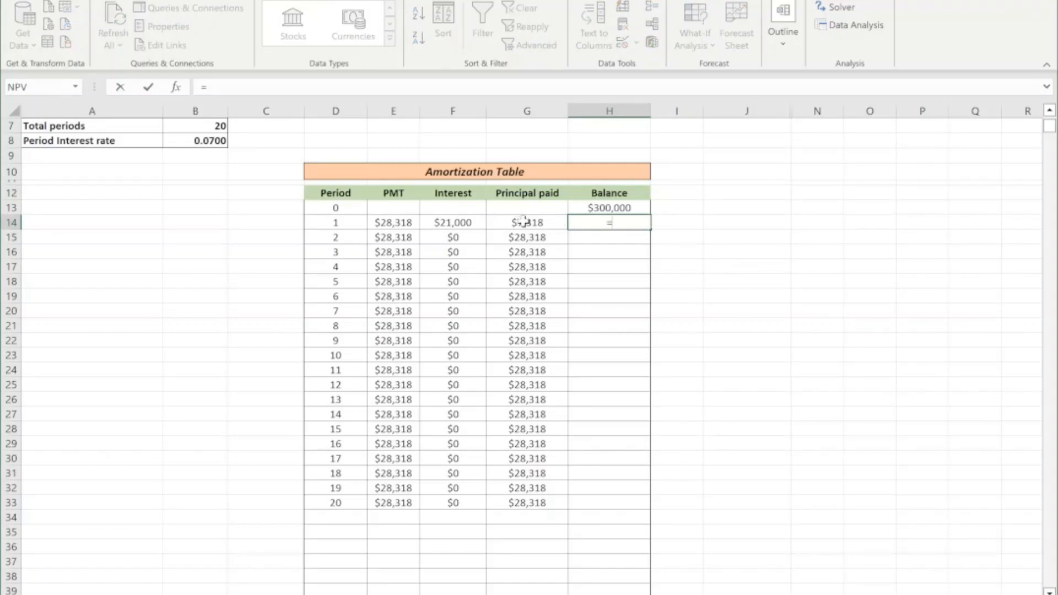
click(600, 207)
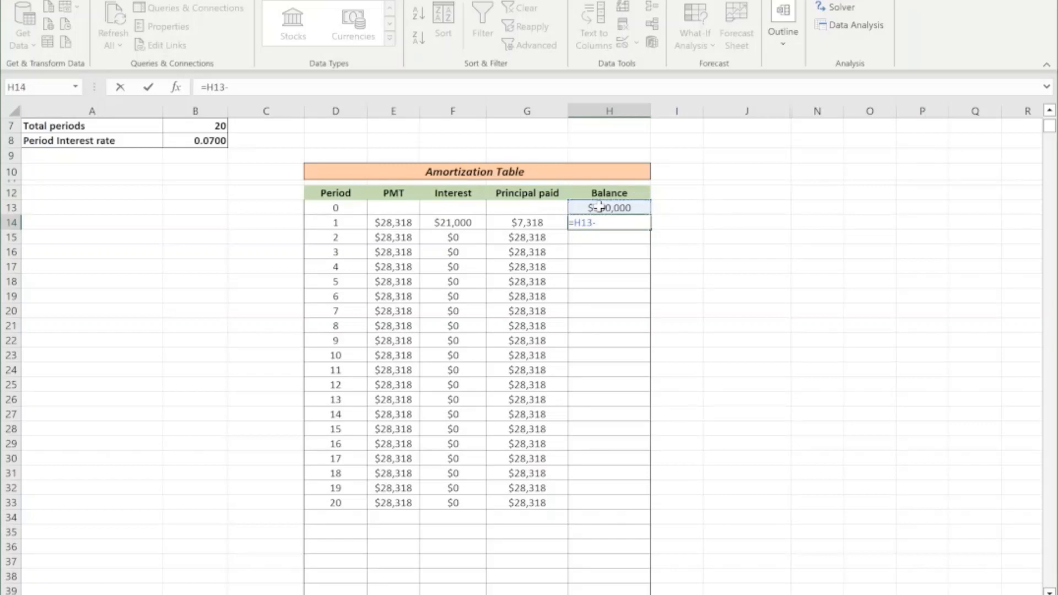
text(-)
click(537, 222)
key(Return)
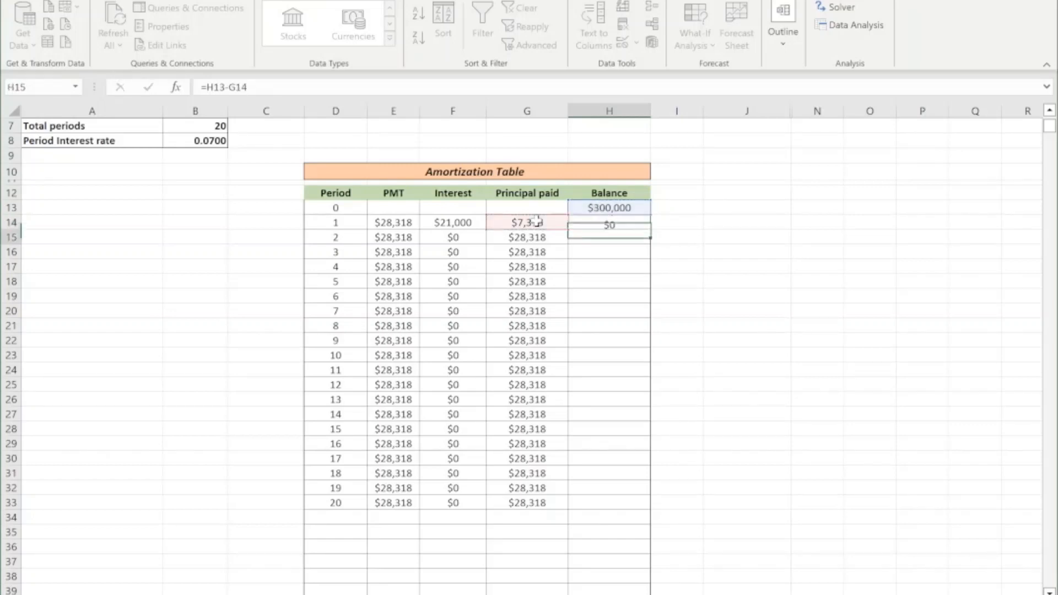
key(Up)
drag(648, 228, 636, 395)
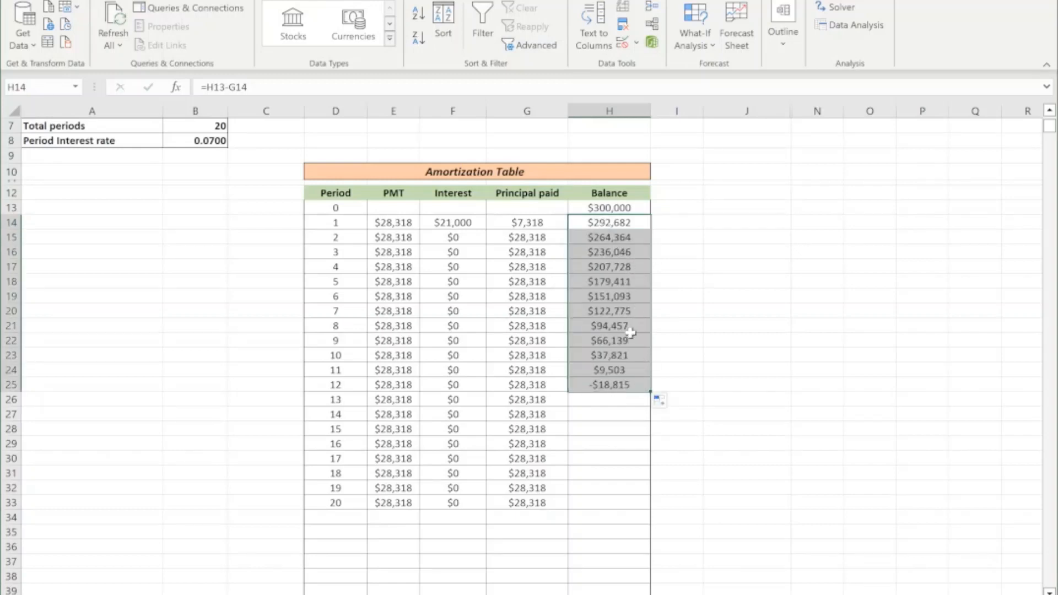
Wrap the H14 balance formula in an IF that leaves empty periods blank: =IF(D14=" ", " ",H13-G14).
click(595, 224)
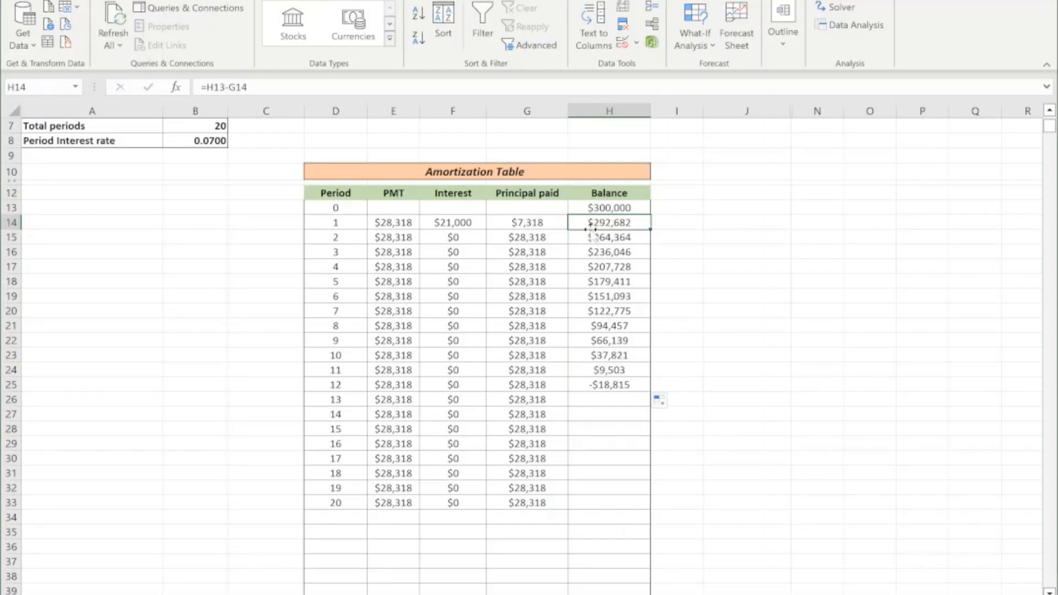
key(F2)
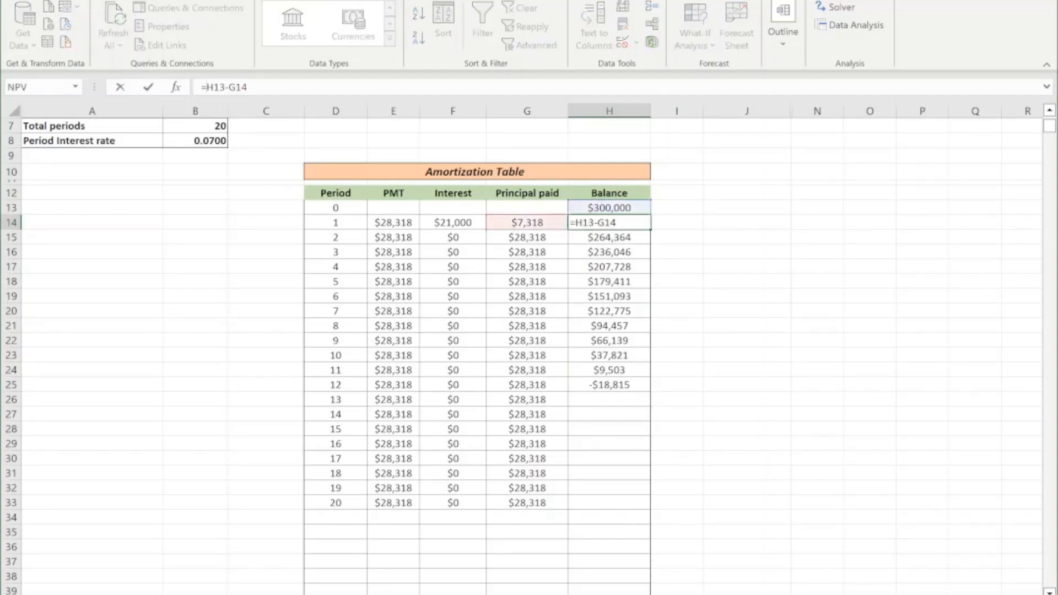
text(IF()
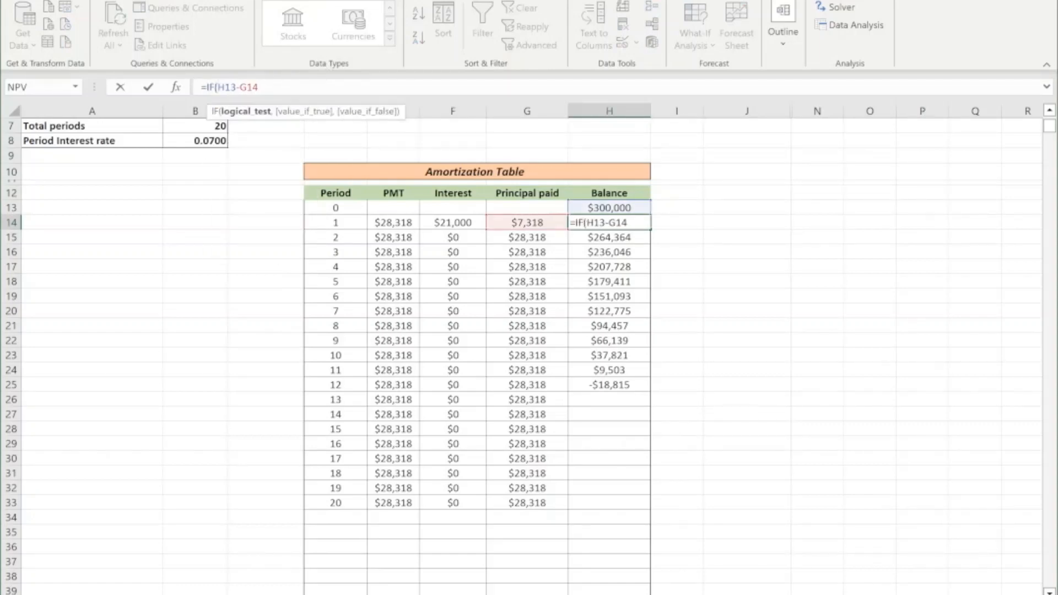
click(341, 223)
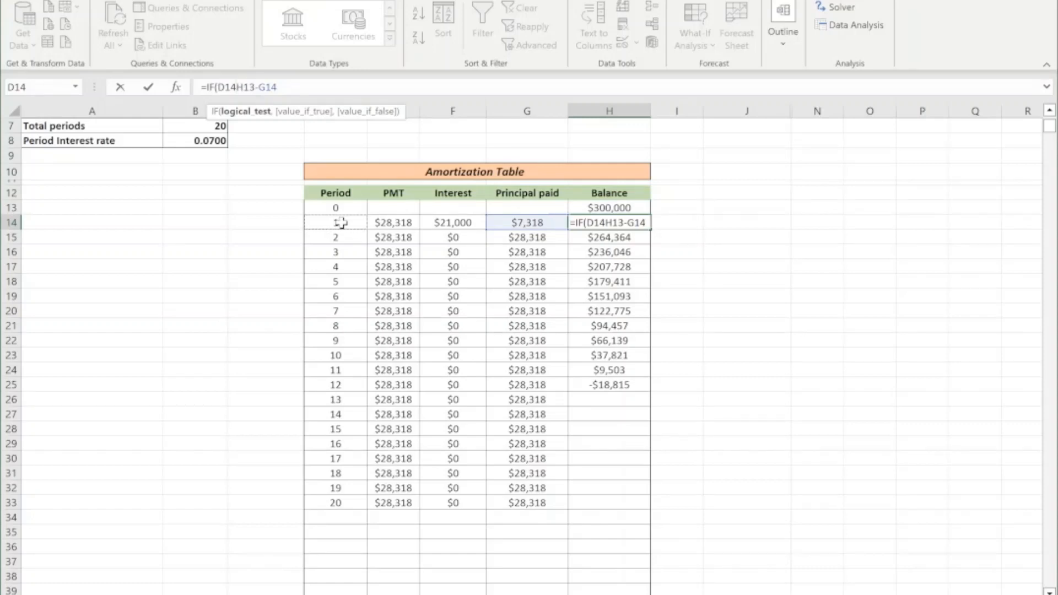
text(=)
text(")
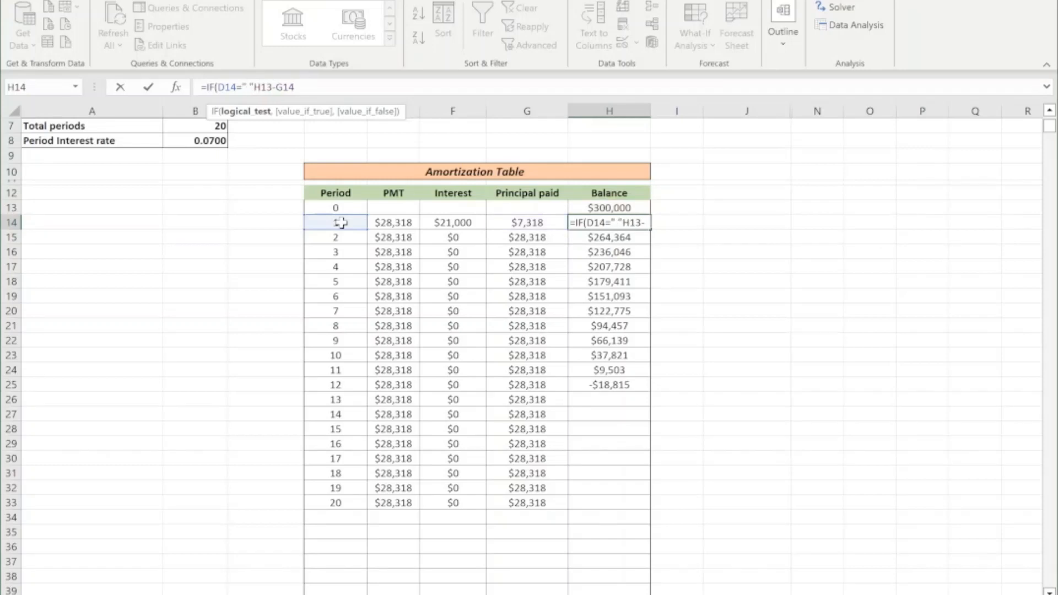
text(, " ")
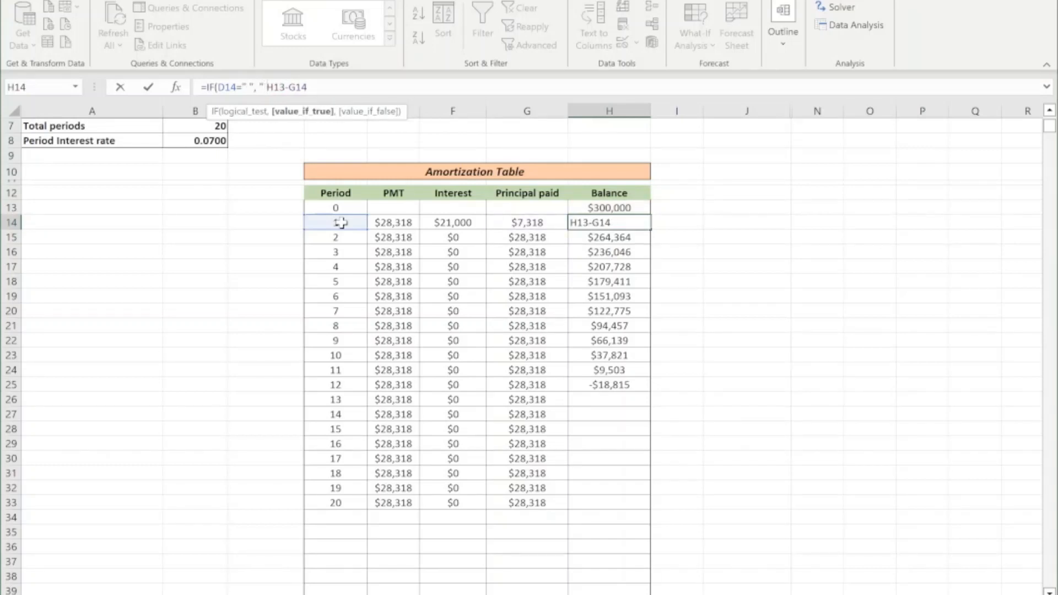
text(,)
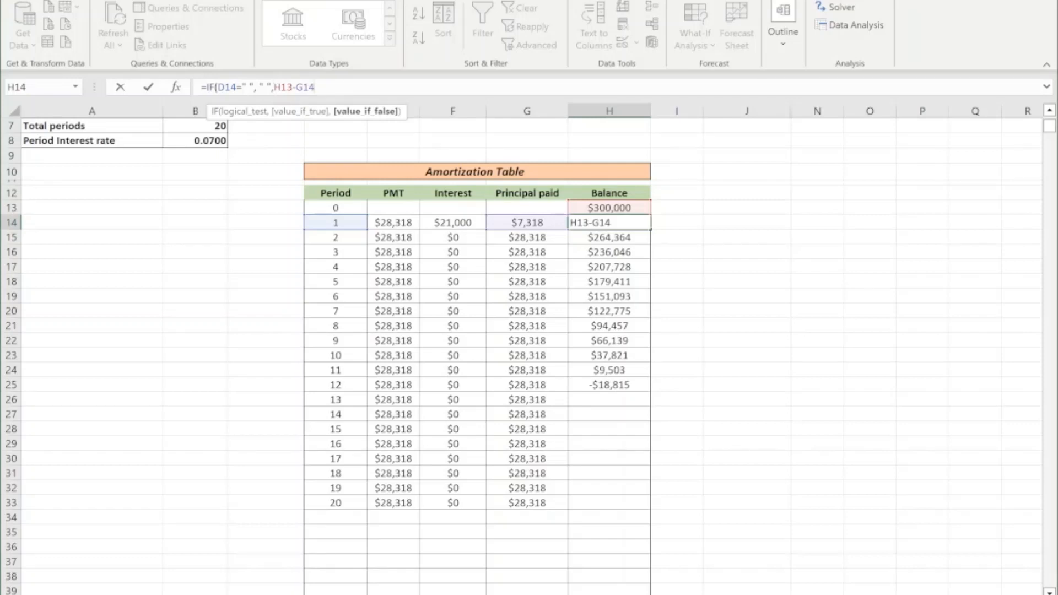
text())
key(Return)
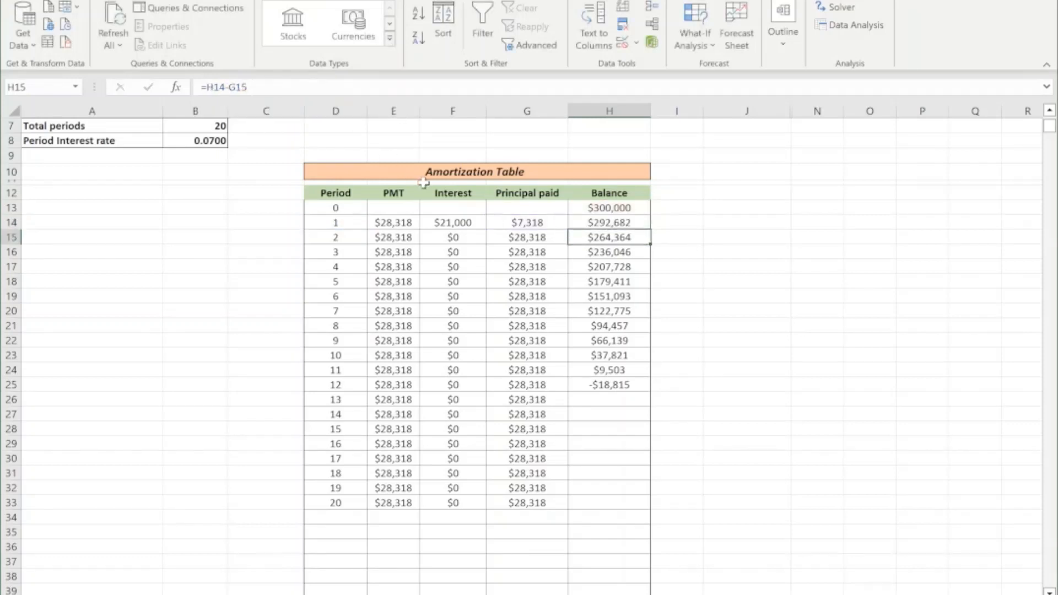
Refill the Interest column from F14 and fill the IF balance formula from H14 down the whole Balance column.
click(471, 222)
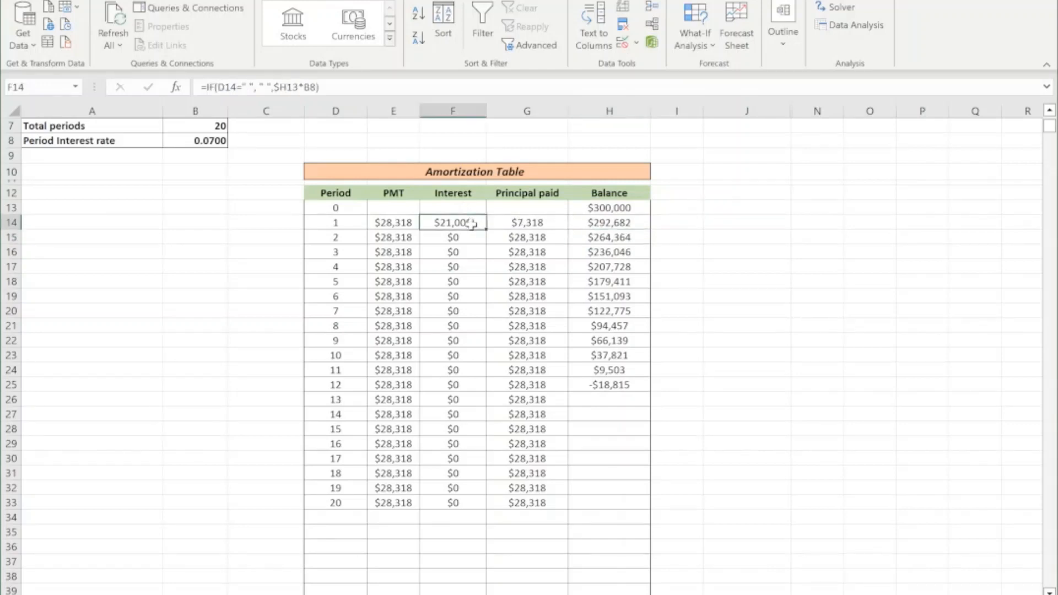
double_click(486, 232)
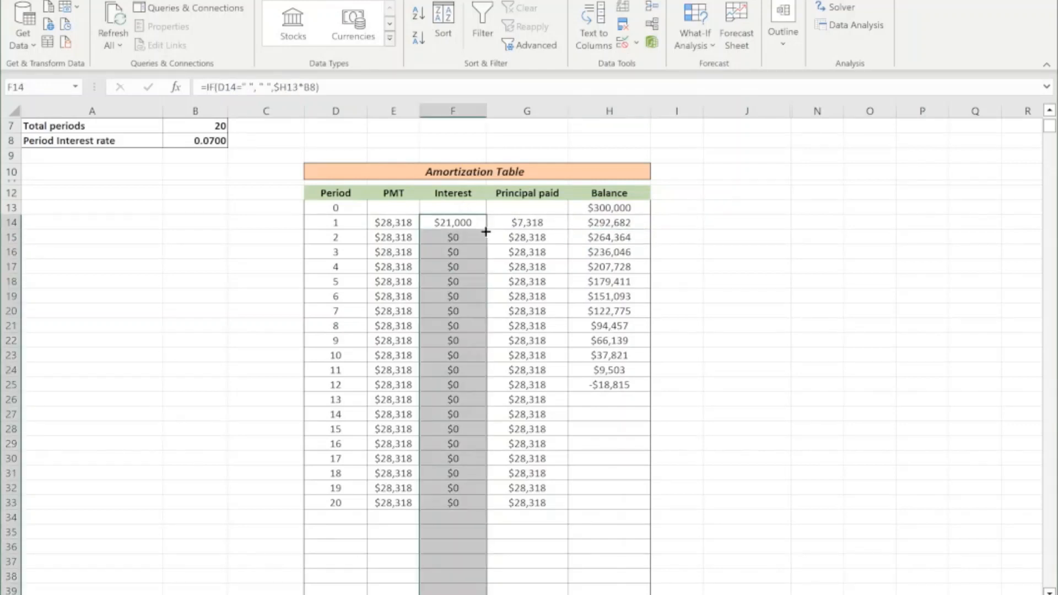
click(602, 220)
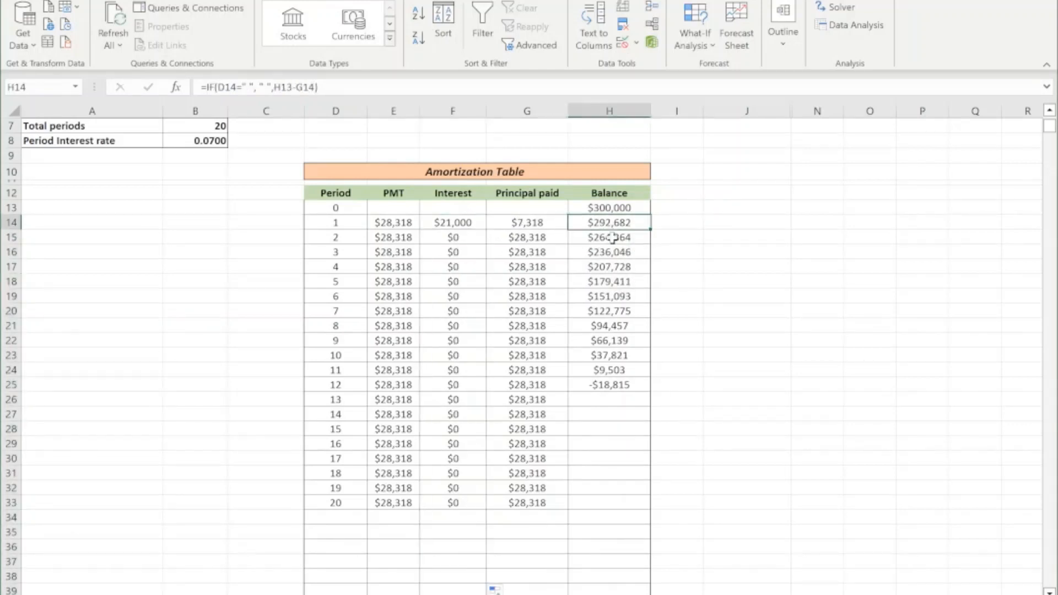
double_click(652, 233)
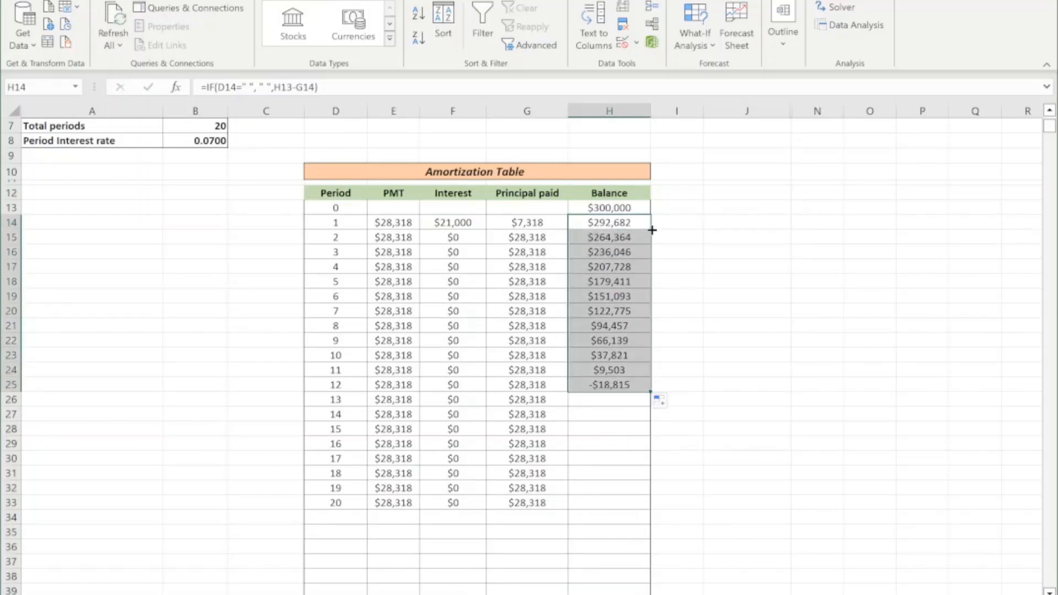
double_click(651, 393)
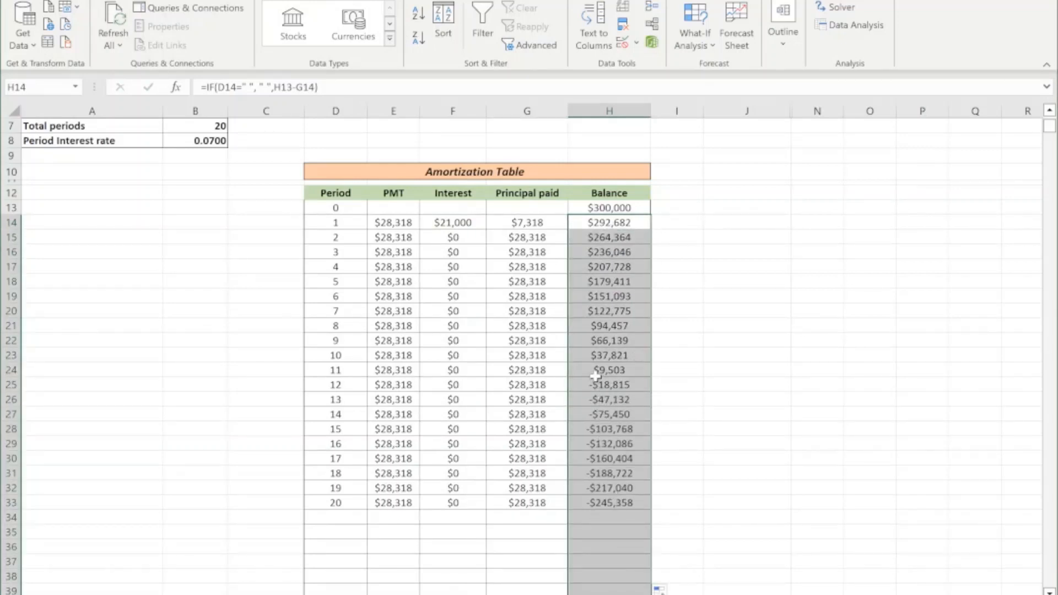
Examine the Balance column from period 11 on and compare the cell references in the F14 and F15 interest formulas, including the period rate reference.
drag(595, 377, 609, 489)
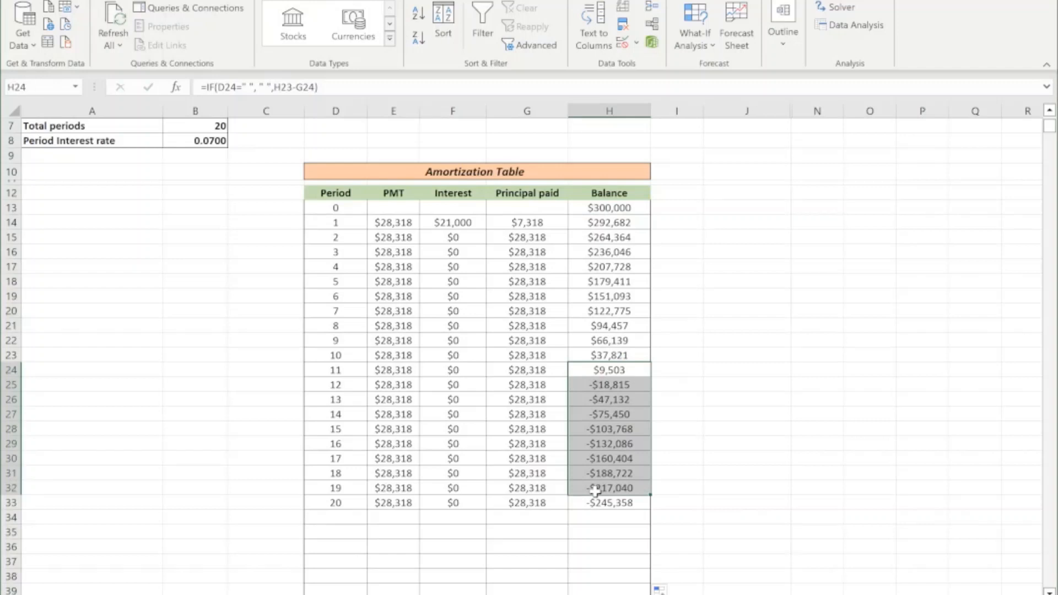
click(454, 236)
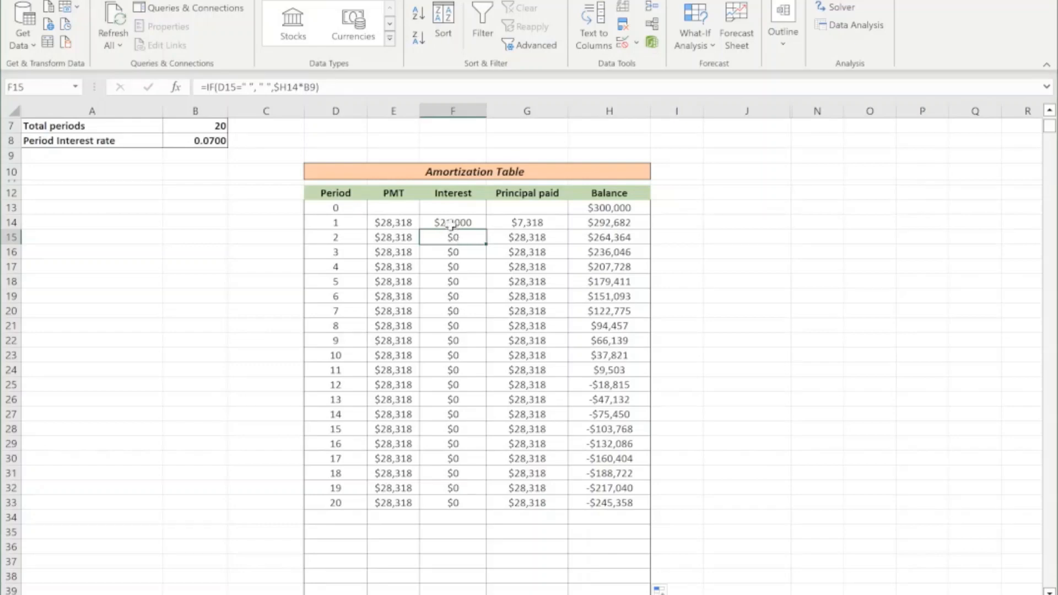
click(447, 223)
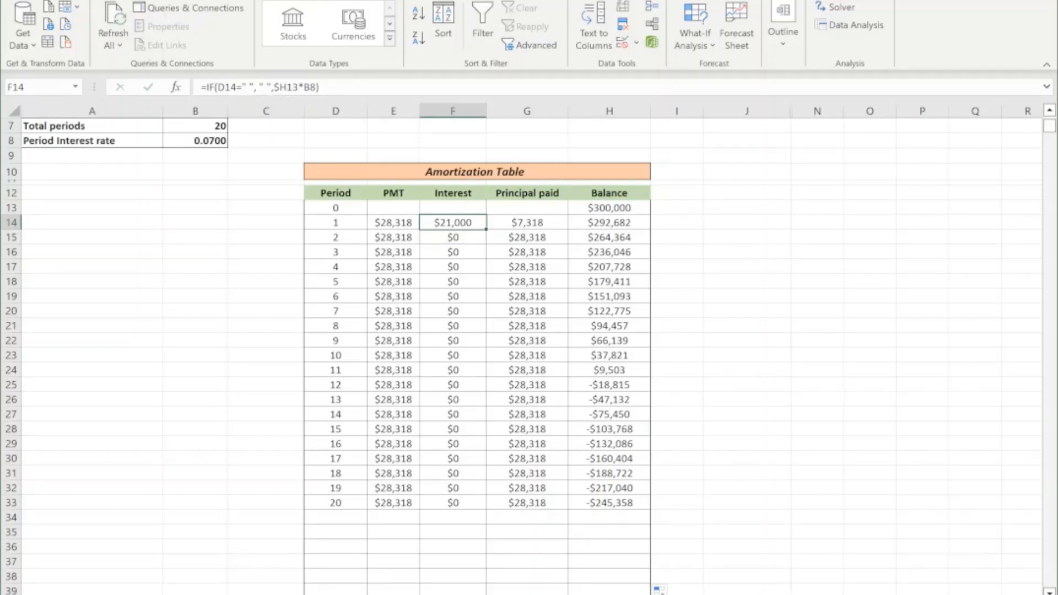
click(623, 209)
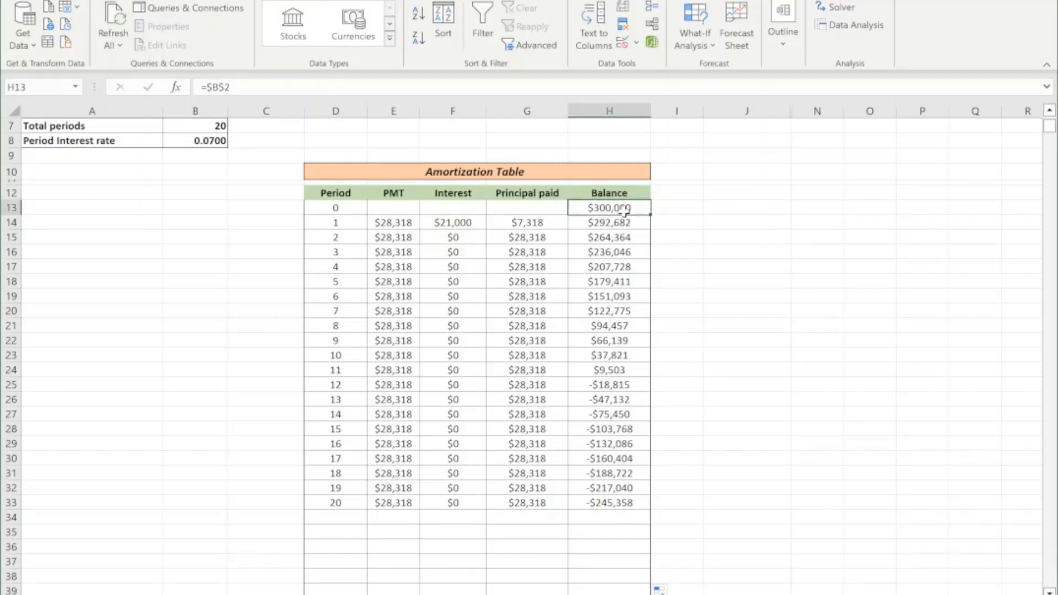
click(444, 225)
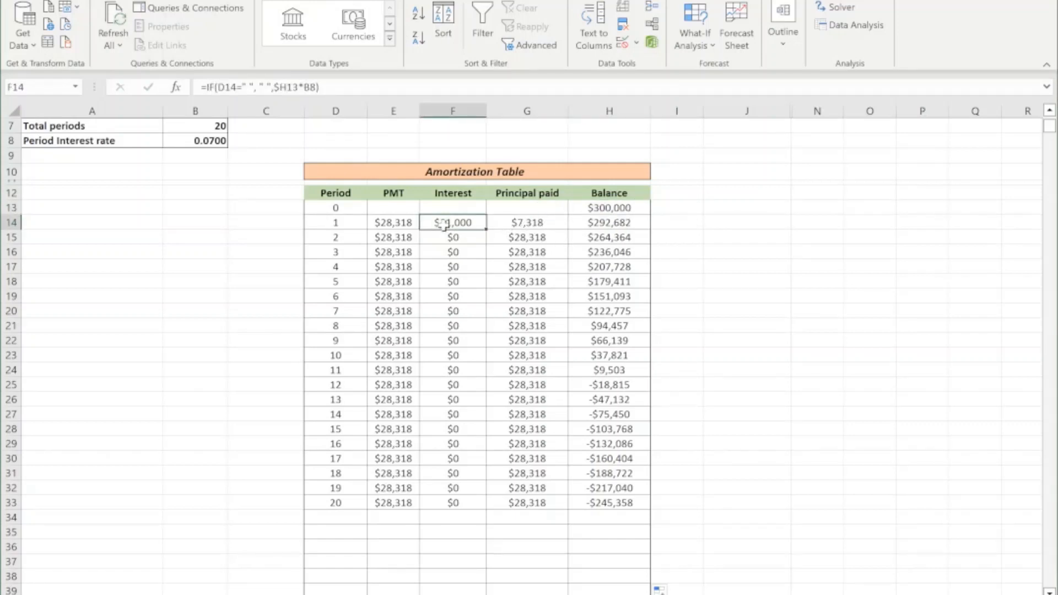
key(F2)
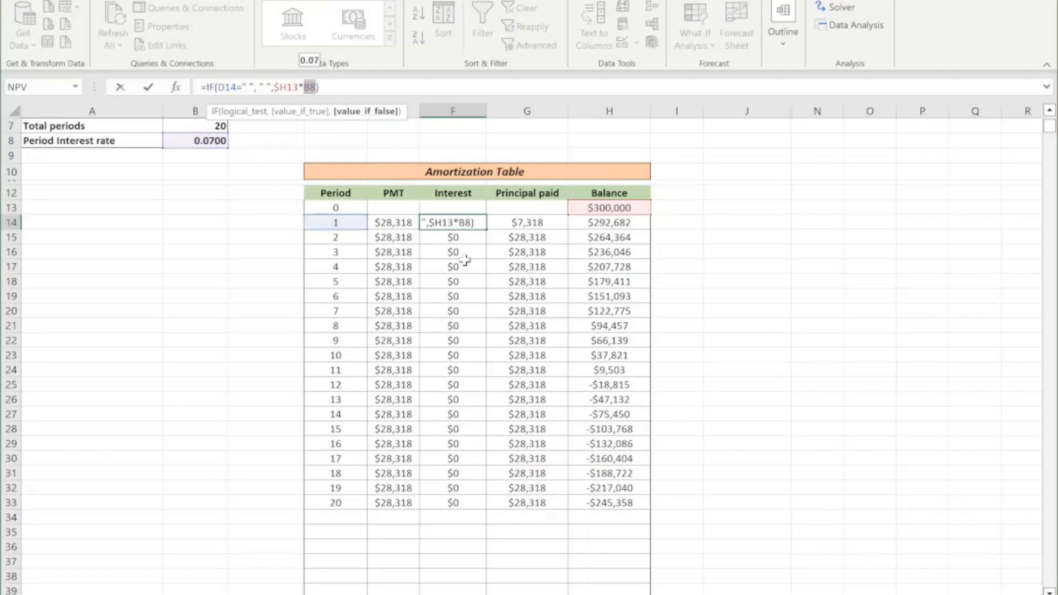
key(ctrl+Return)
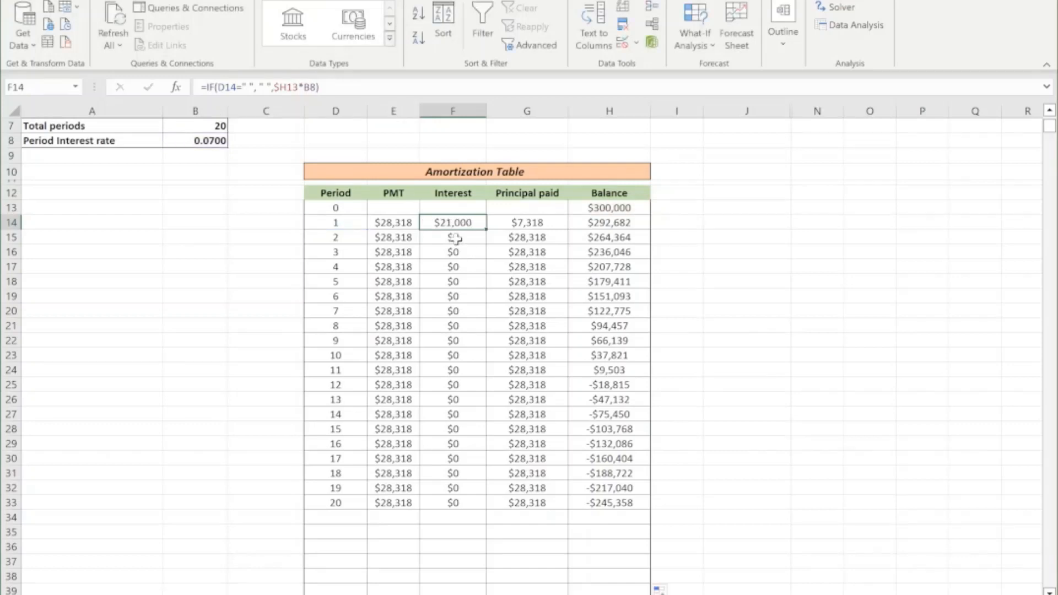
click(454, 238)
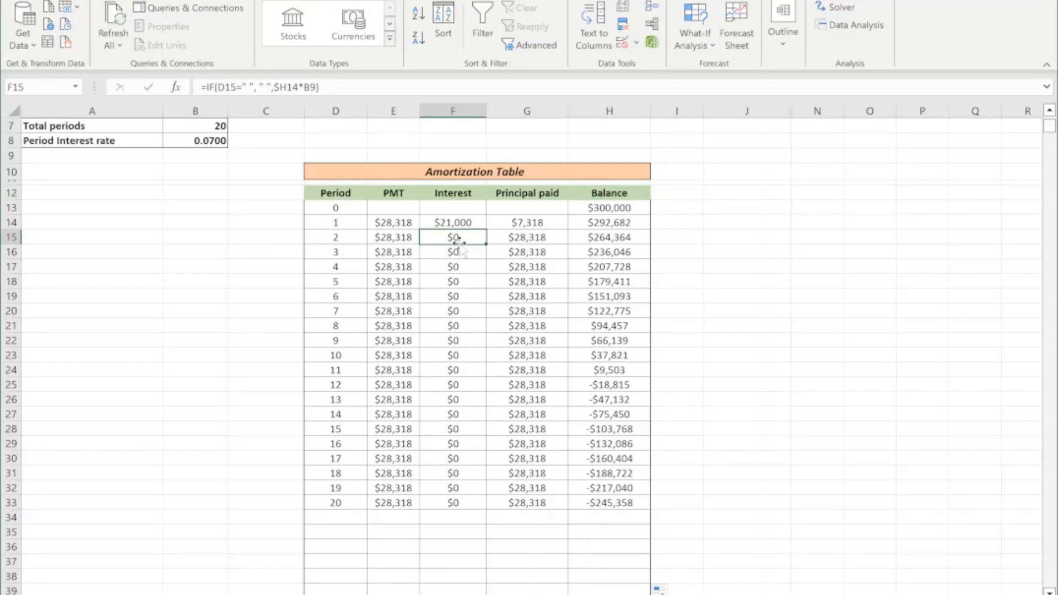
double_click(458, 242)
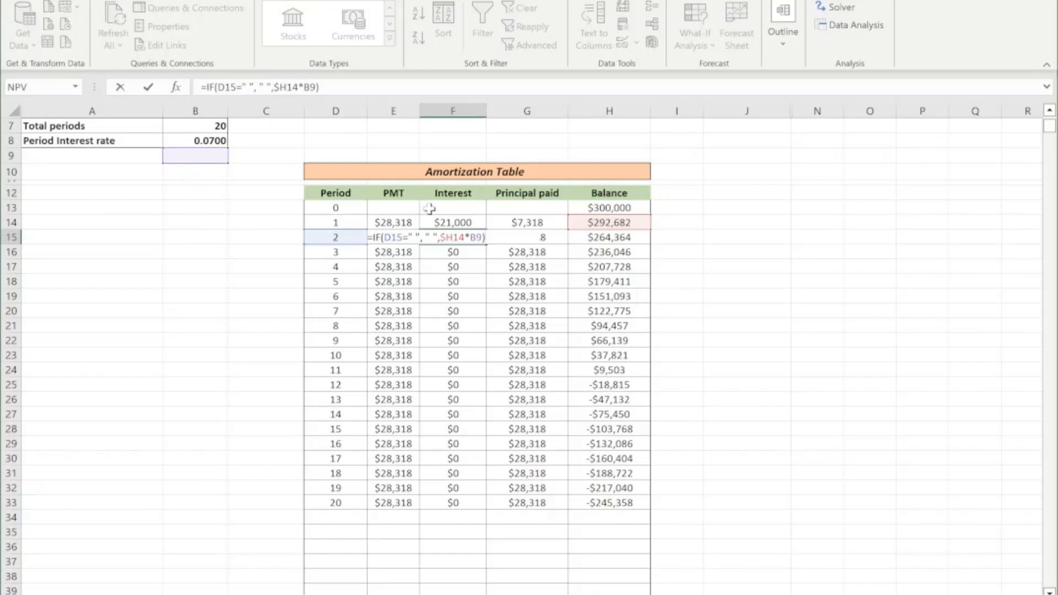
Make the period rate reference absolute in the F14 interest formula: =IF(D14=" ", " ",$H13*$B$8).
key(Escape)
click(456, 222)
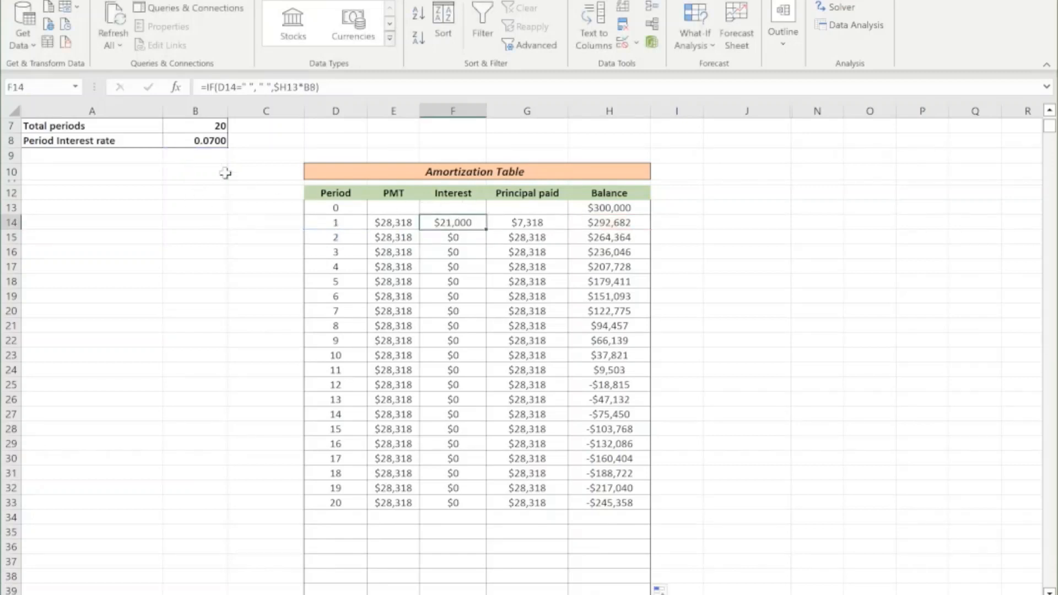
click(304, 88)
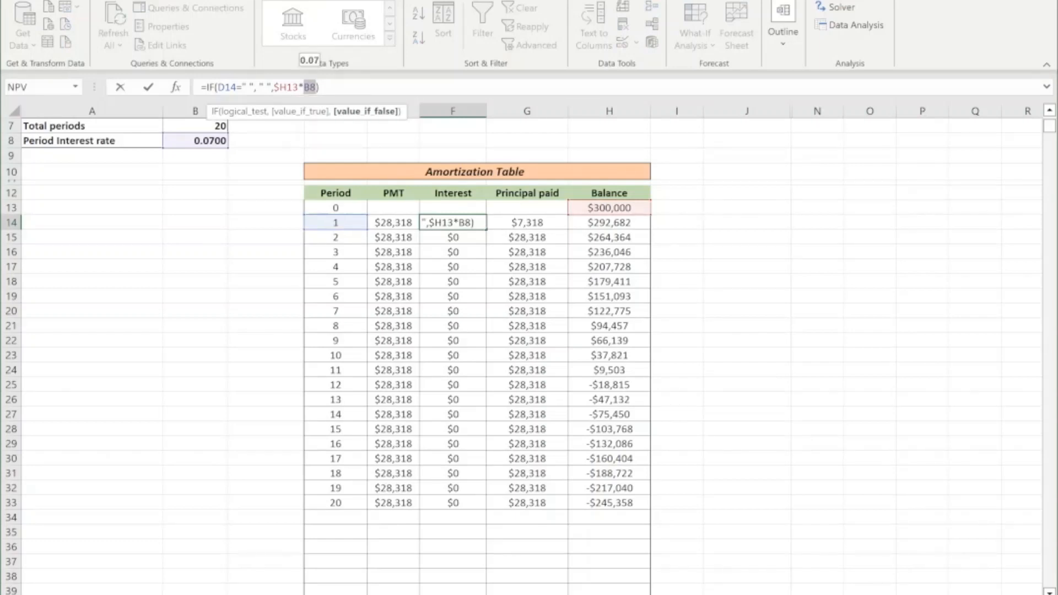
key(F4)
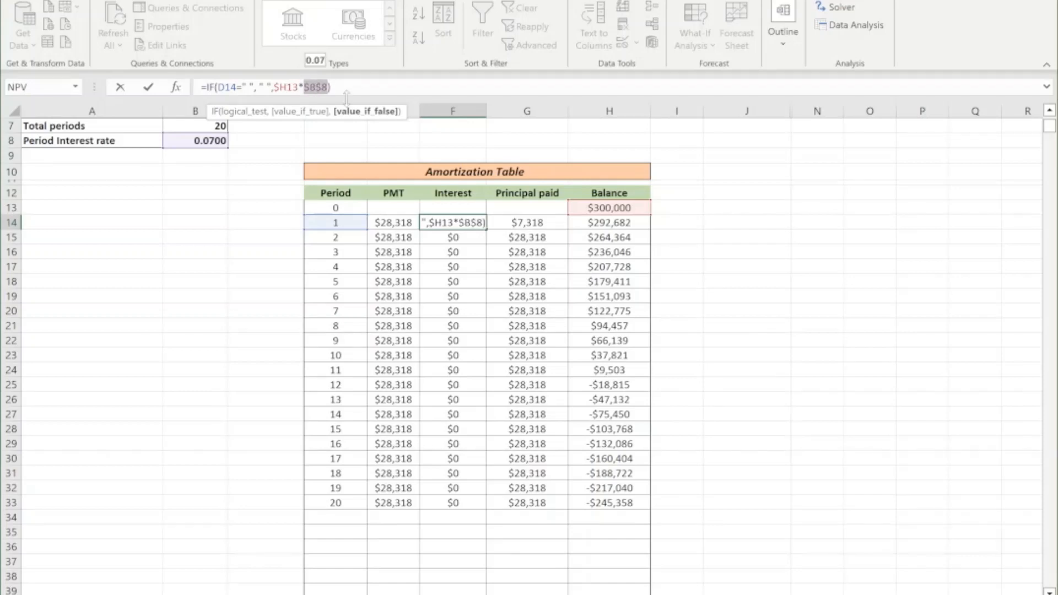
key(Return)
Fill the corrected F14 interest formula down the whole Interest column.
click(467, 223)
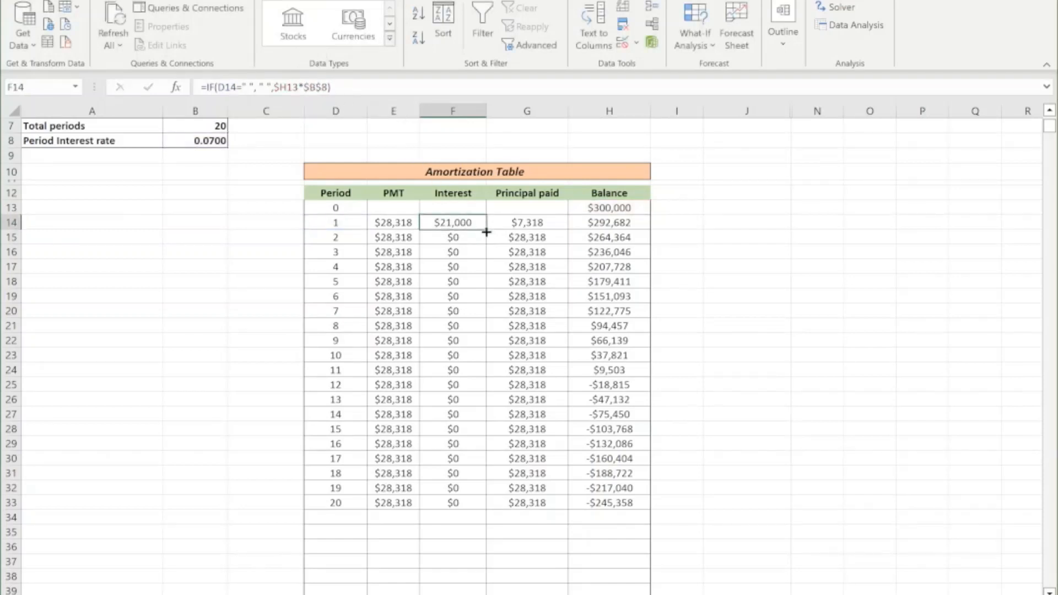
double_click(486, 232)
scroll(592, 344, down, 2)
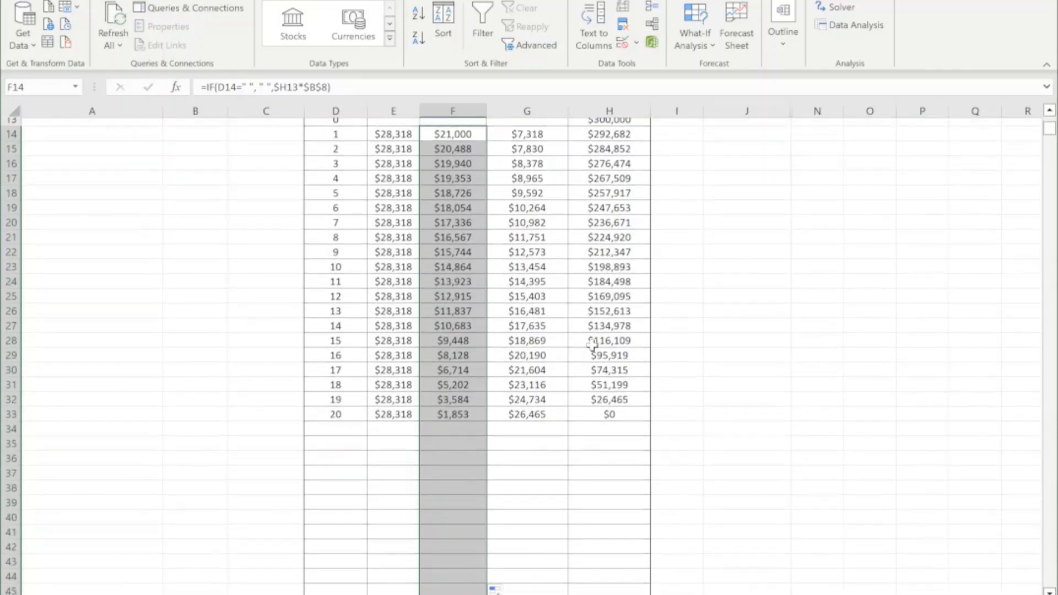
scroll(592, 344, up, 2)
click(658, 329)
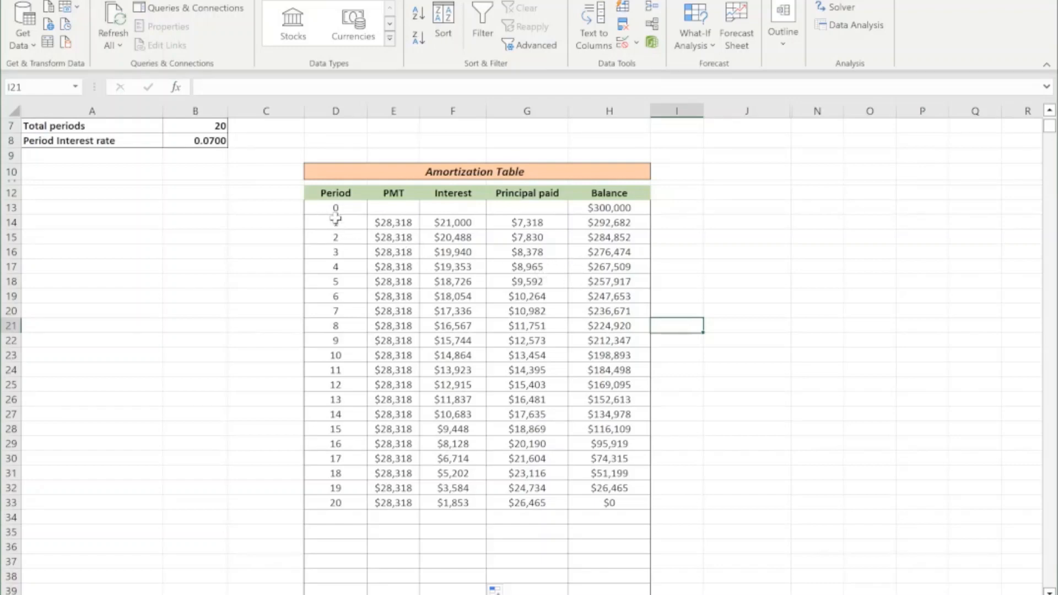
Review the loan inputs and the annual amortization rows for periods 1 to 20.
scroll(266, 210, up, 2)
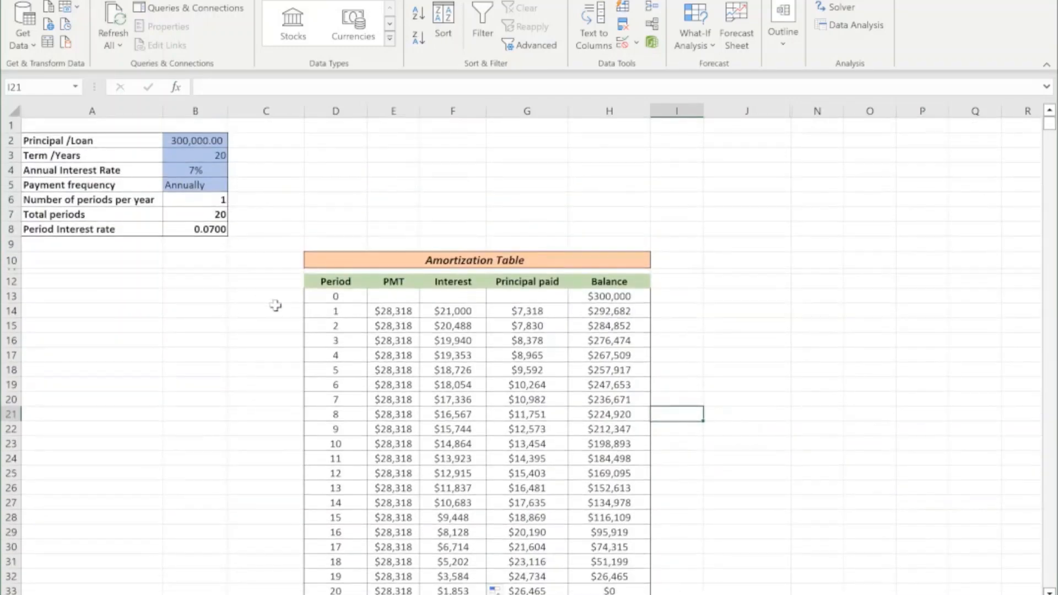
scroll(276, 305, down, 1)
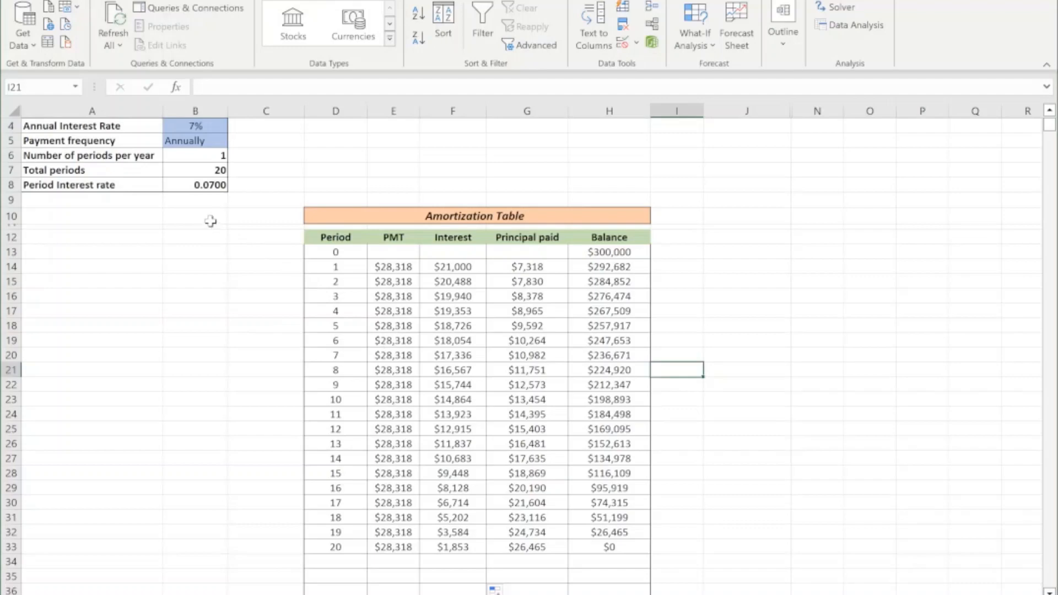
scroll(210, 226, up, 1)
scroll(211, 245, down, 1)
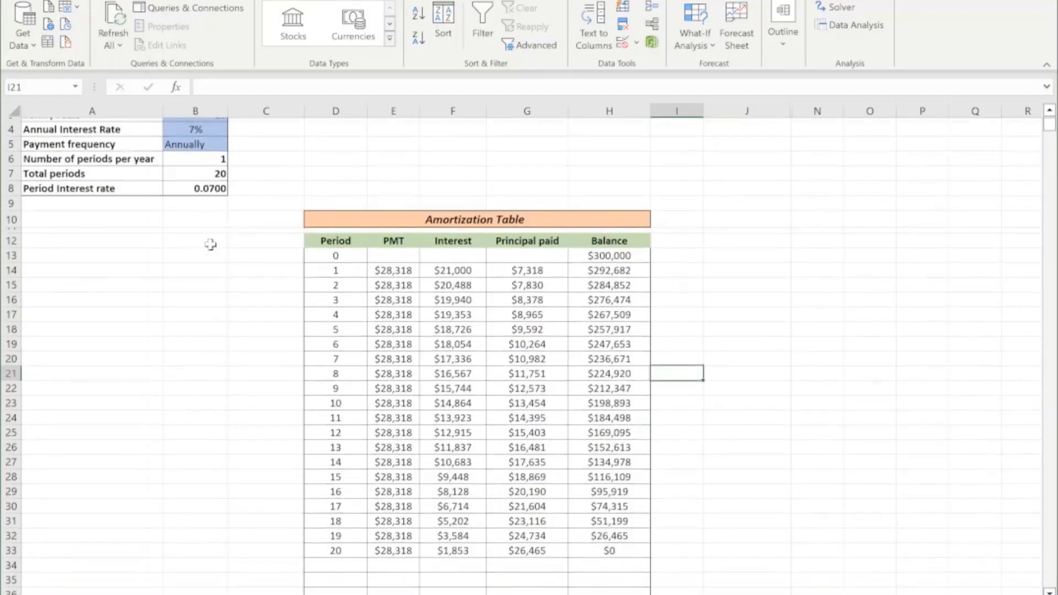
scroll(210, 229, up, 1)
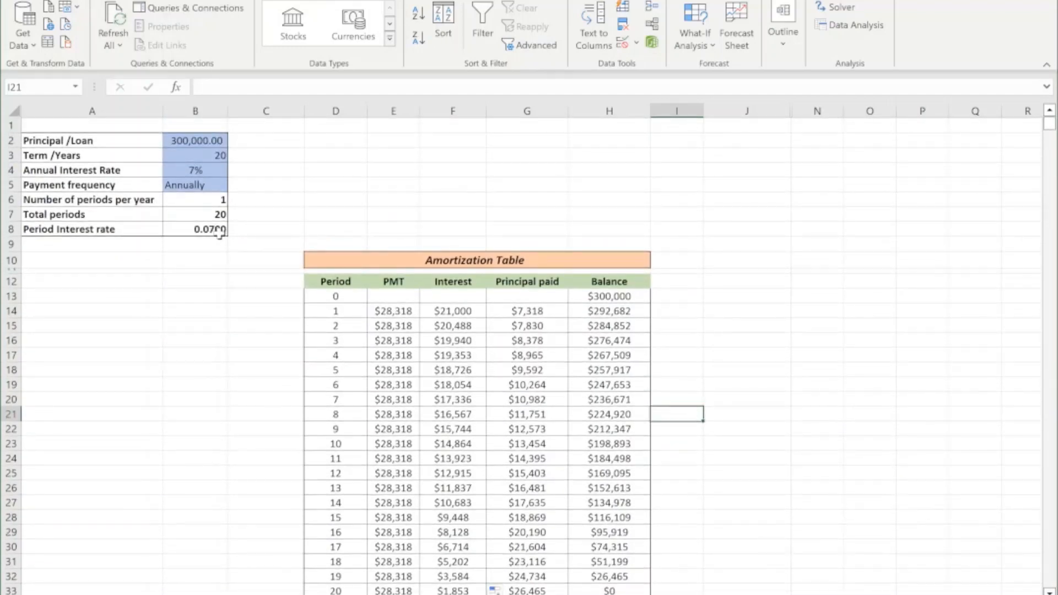
scroll(307, 300, down, 1)
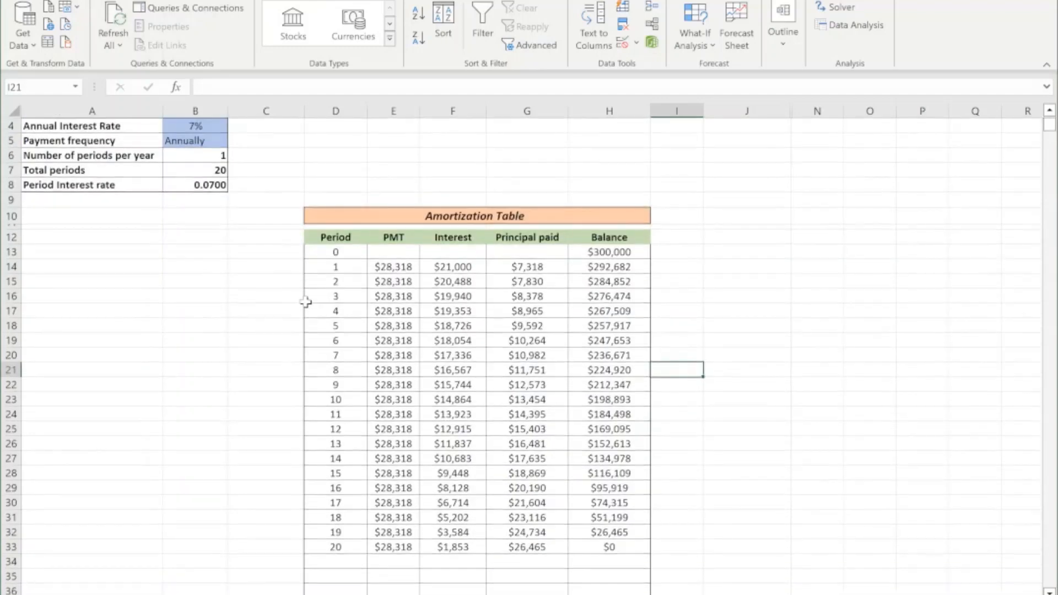
drag(337, 267, 610, 544)
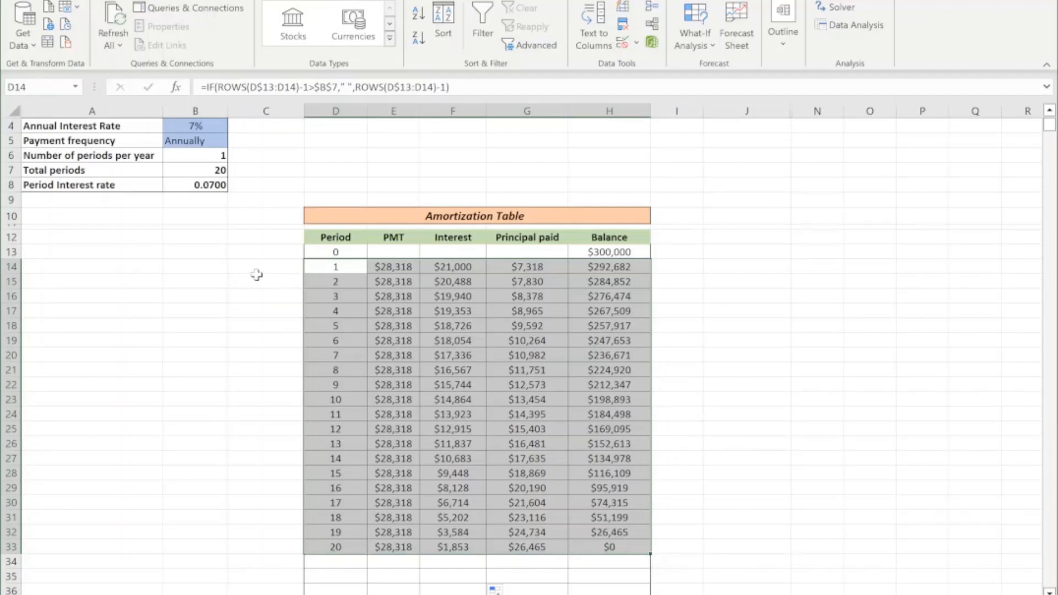
click(256, 277)
Set the payment frequency in B5 to Monthly.
scroll(252, 235, up, 1)
click(212, 185)
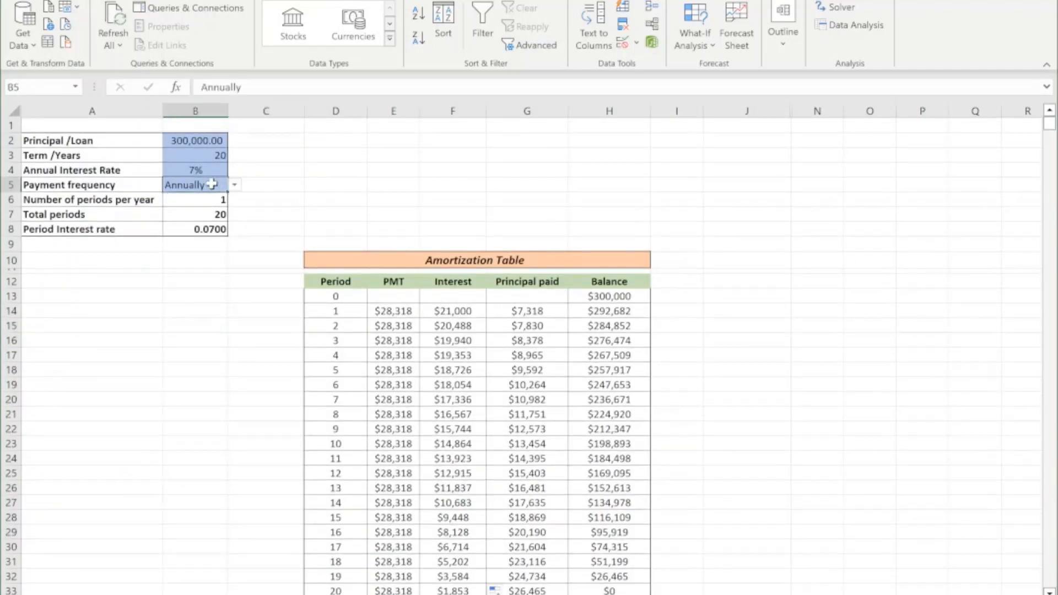
click(235, 185)
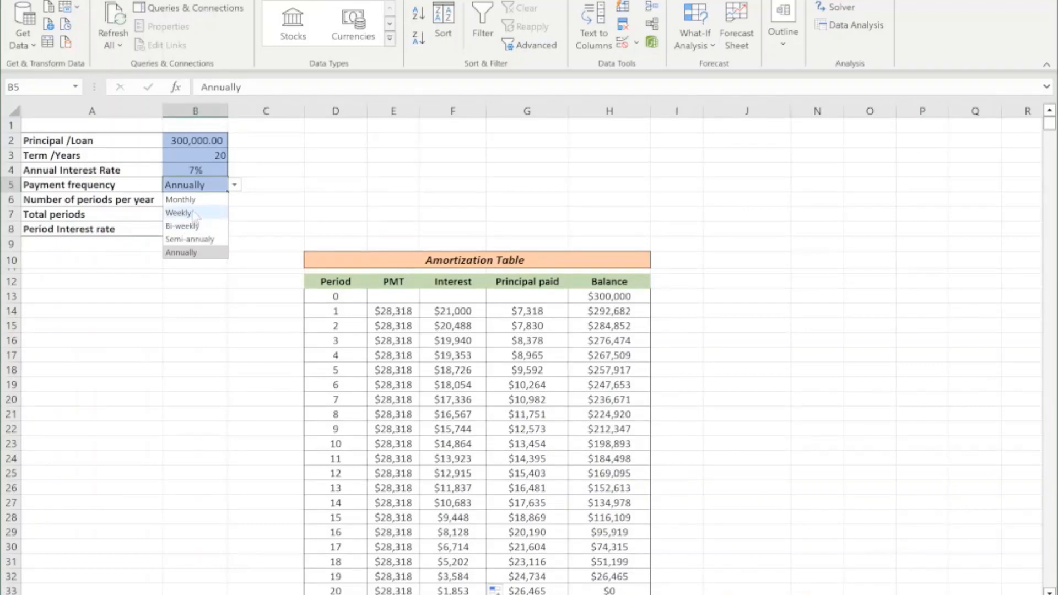
click(198, 200)
Examine the monthly schedule down to its last period and check the final balance in H253.
scroll(275, 303, down, 10)
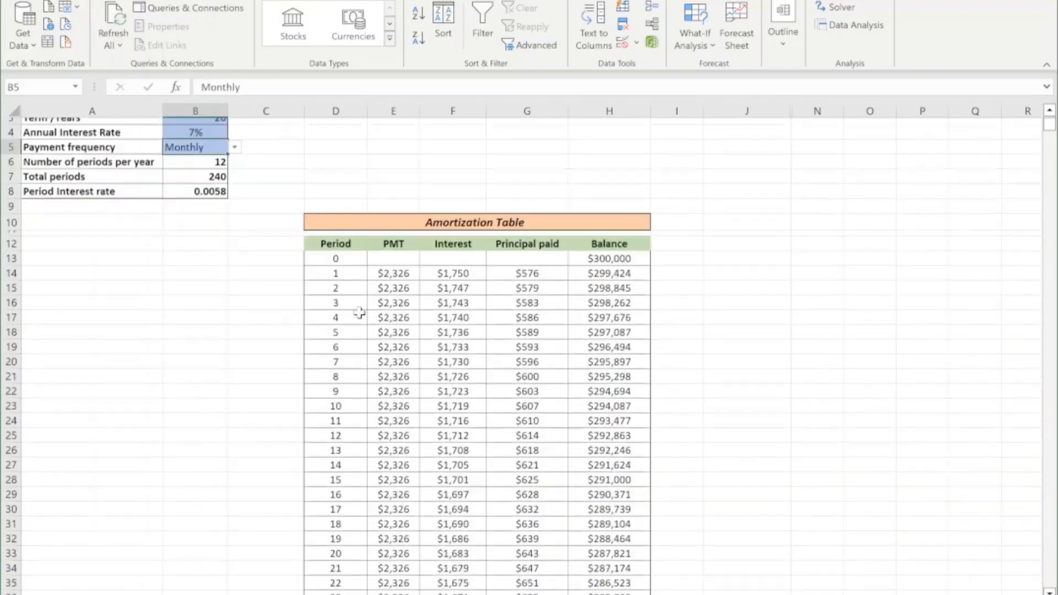
scroll(365, 311, down, 16)
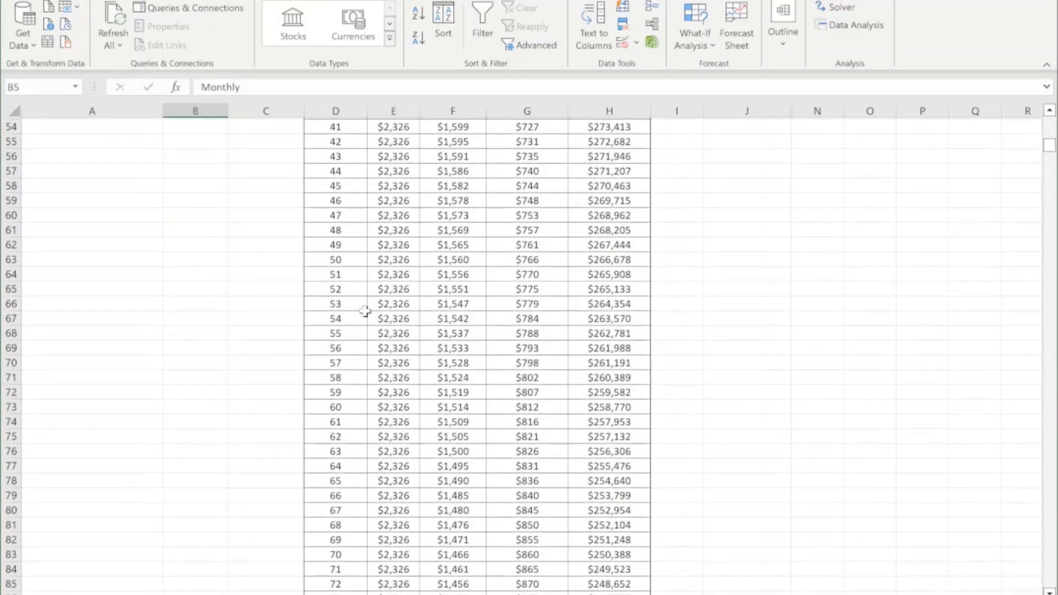
scroll(365, 311, down, 20)
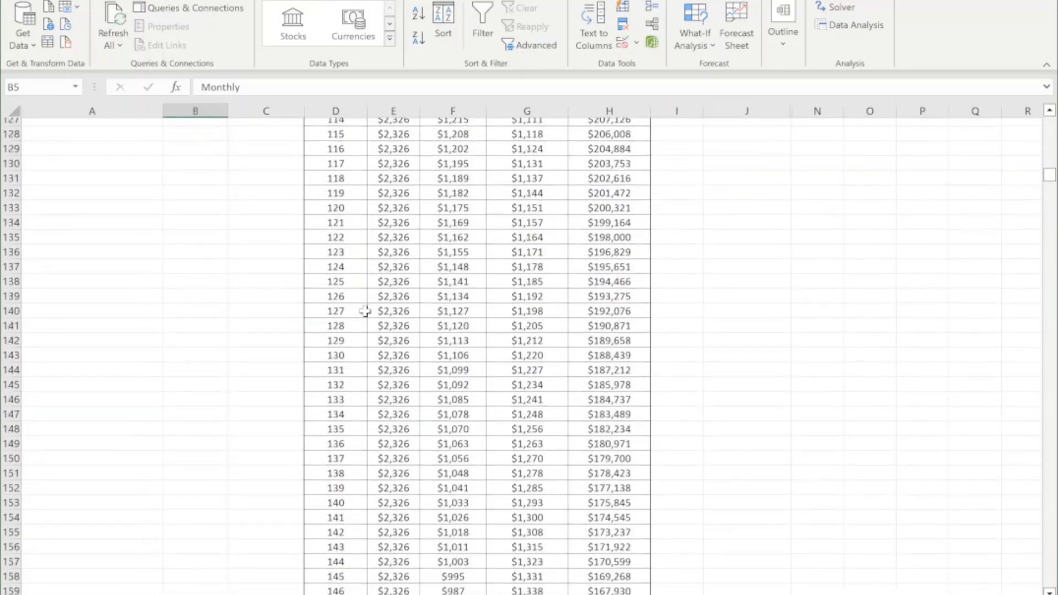
scroll(365, 312, down, 20)
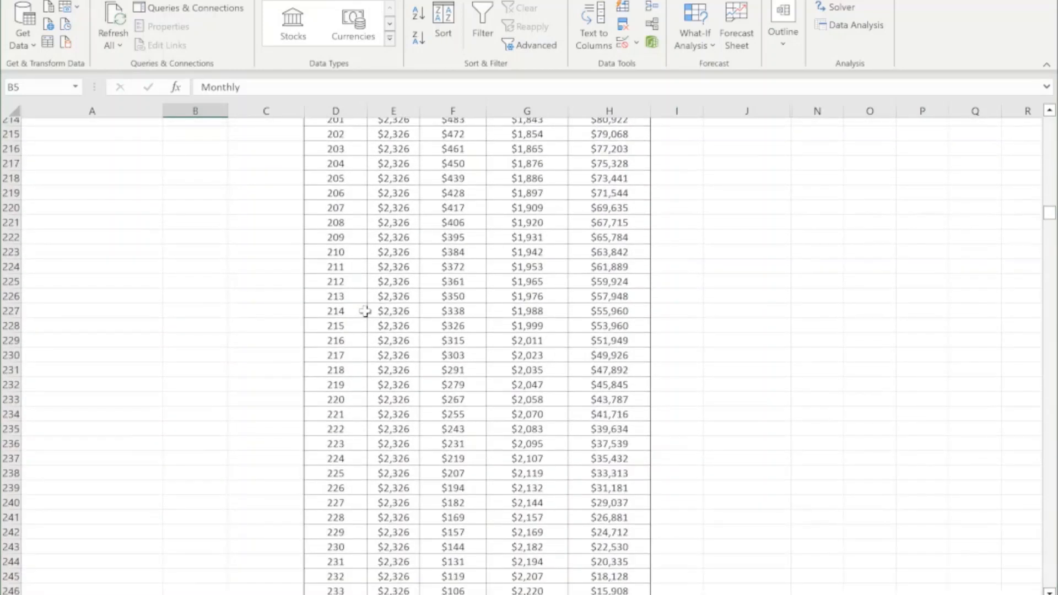
scroll(365, 311, down, 3)
click(343, 309)
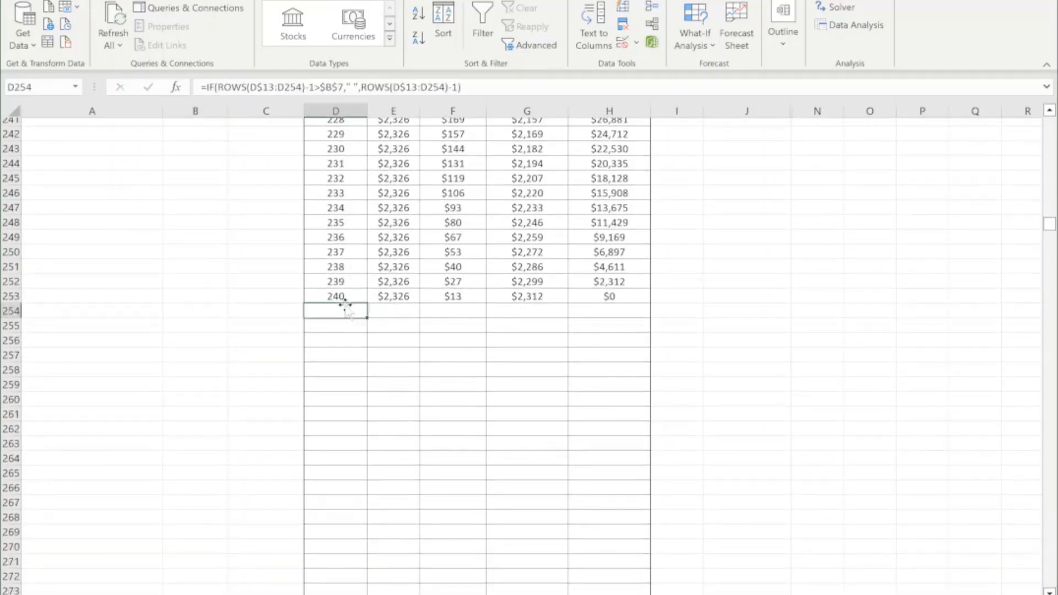
drag(340, 302, 341, 287)
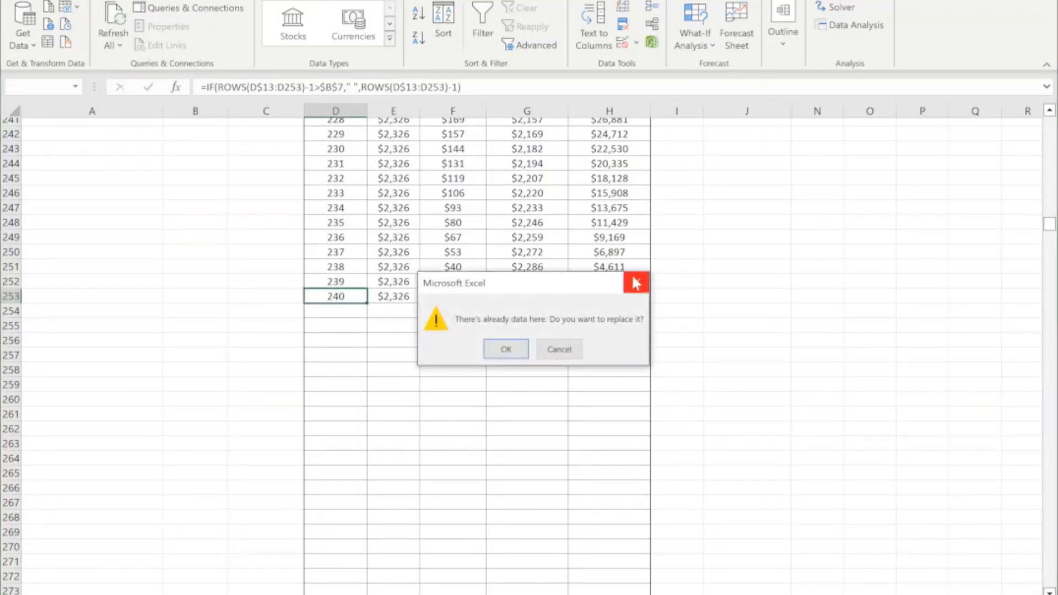
click(635, 283)
click(335, 296)
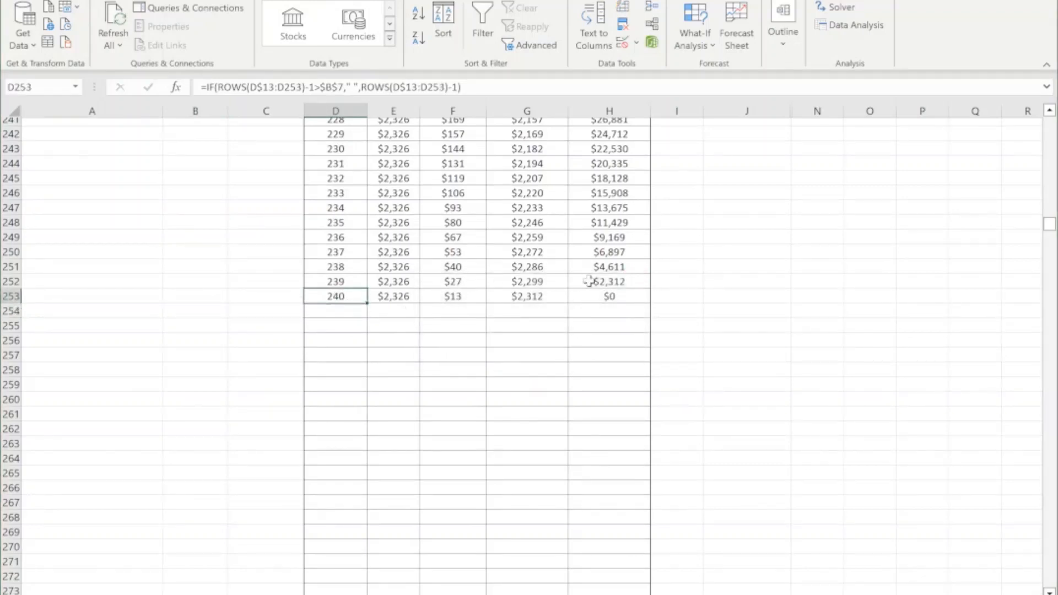
click(615, 296)
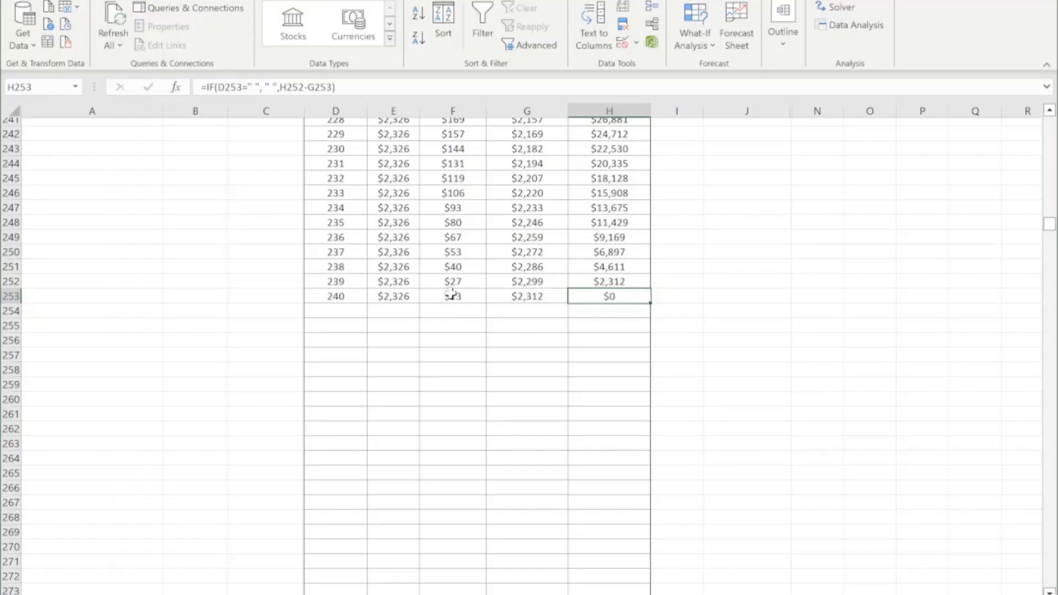
Compare the payment, interest and principal paid in the last period's row, E253 to G253.
scroll(453, 296, up, 2)
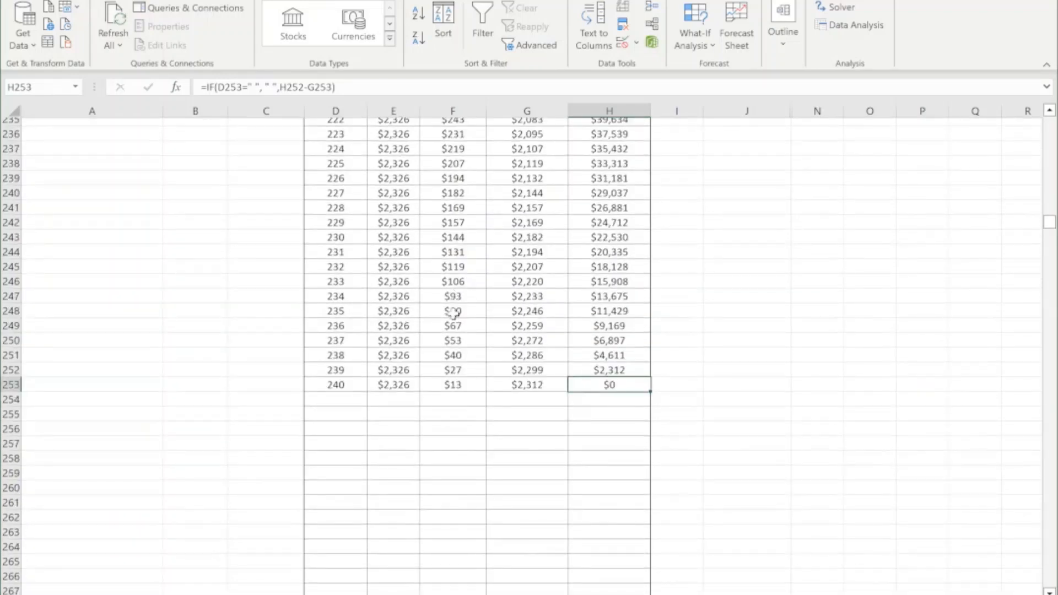
click(392, 386)
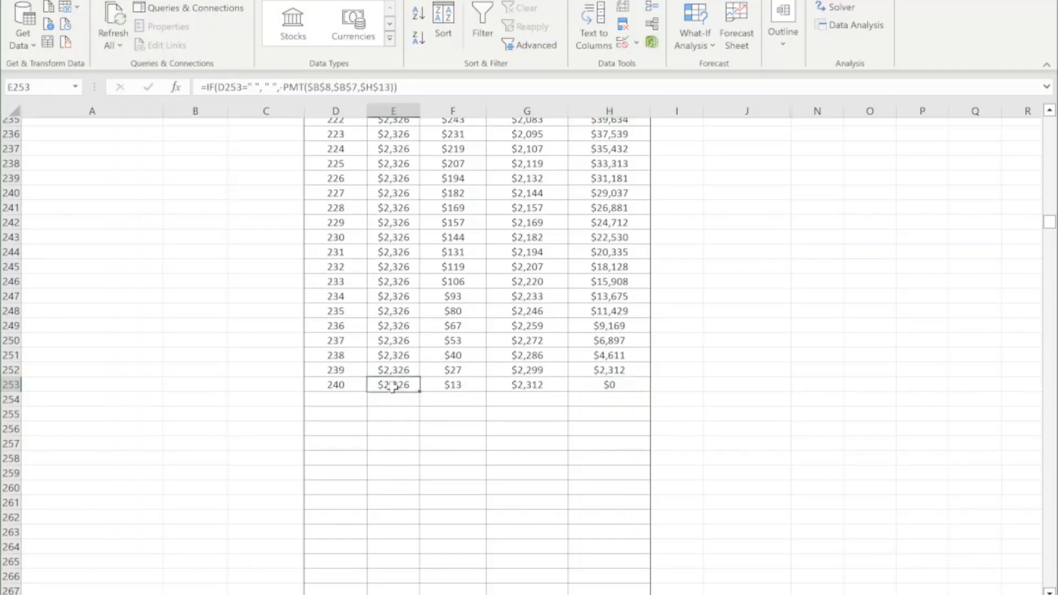
click(453, 387)
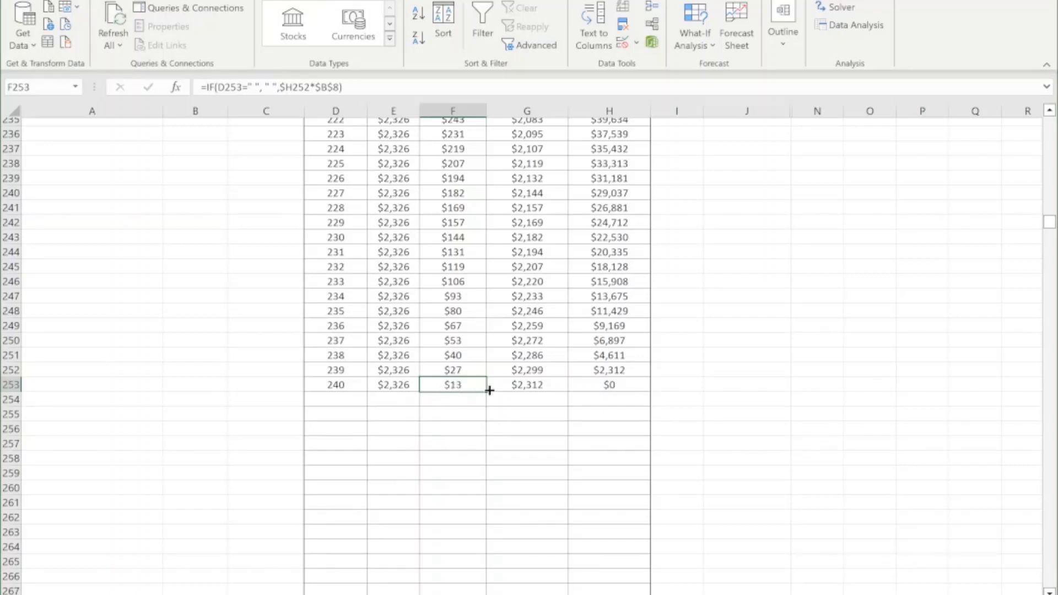
click(523, 388)
click(388, 385)
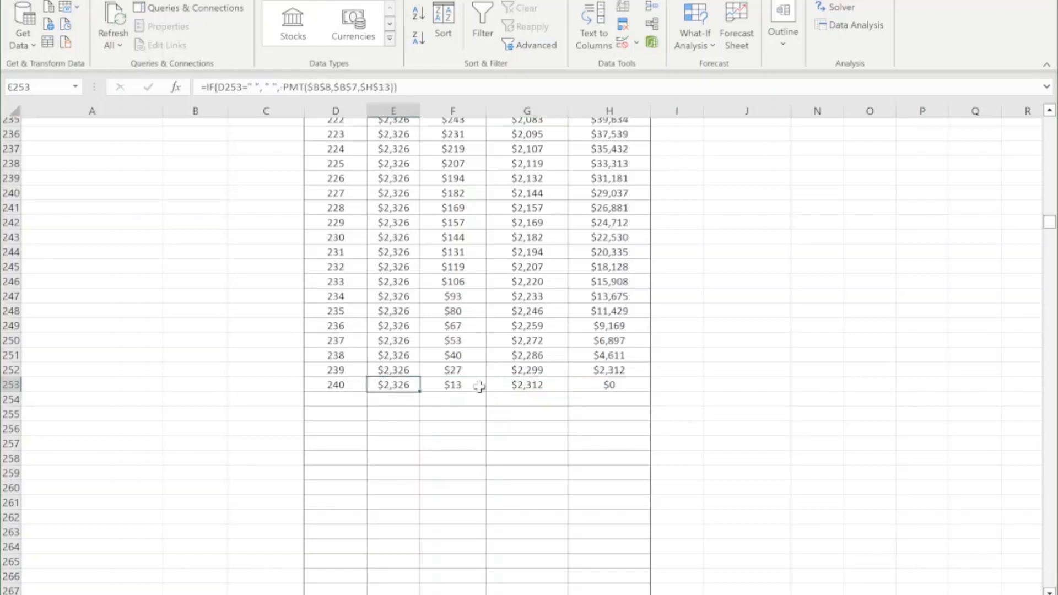
click(528, 385)
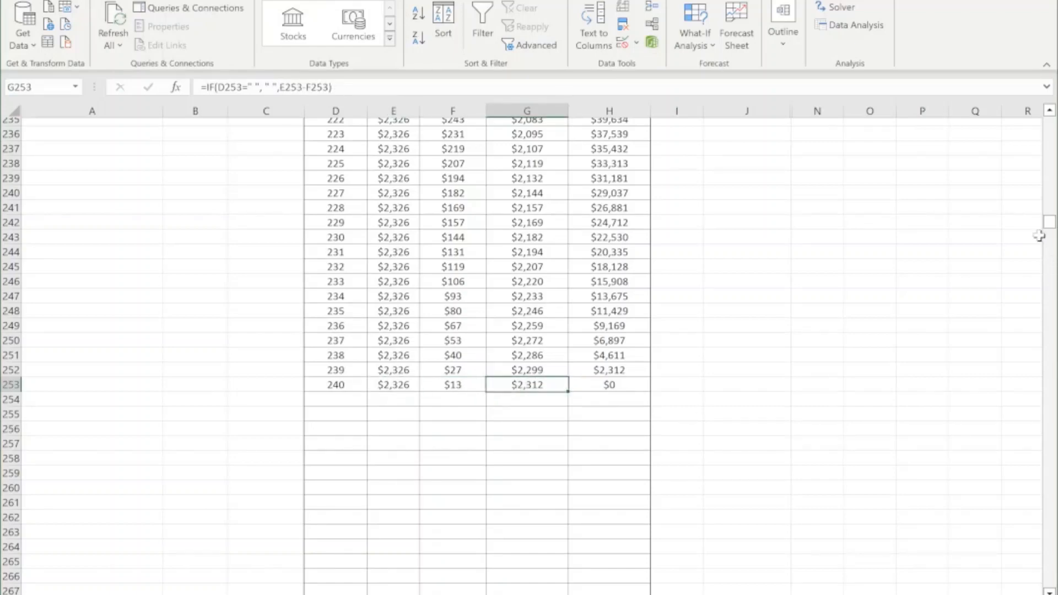
Inspect the first period's payment, interest and principal paid in E14 to G14.
drag(1049, 222, 1050, 124)
click(401, 313)
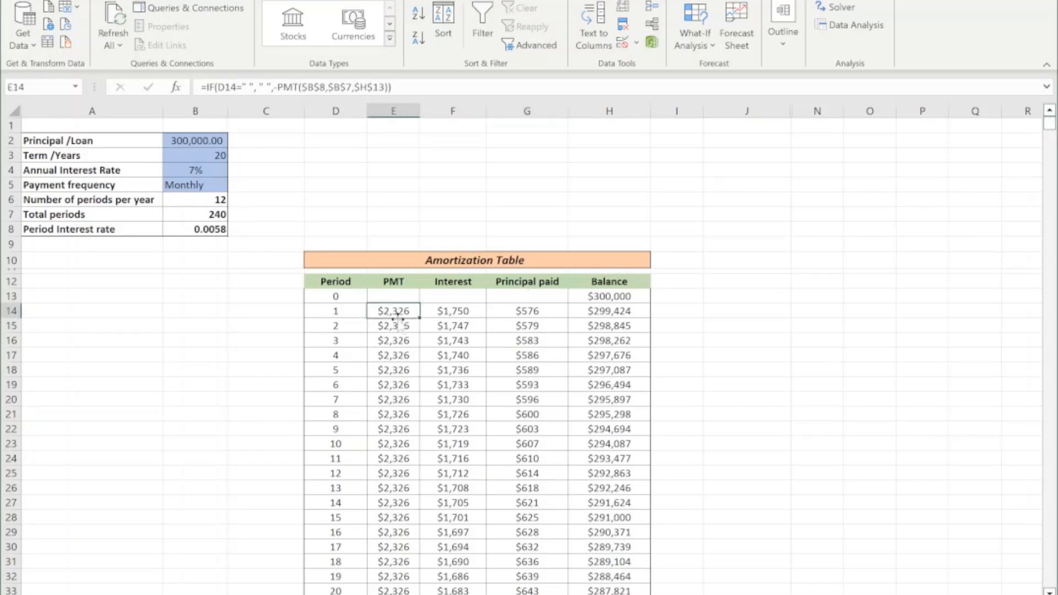
click(462, 313)
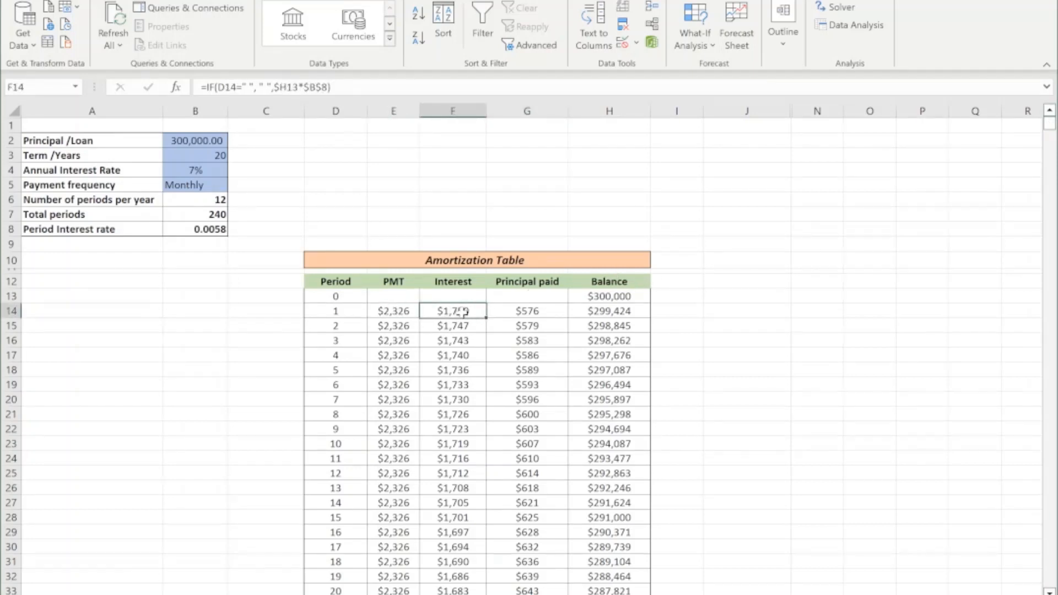
click(529, 309)
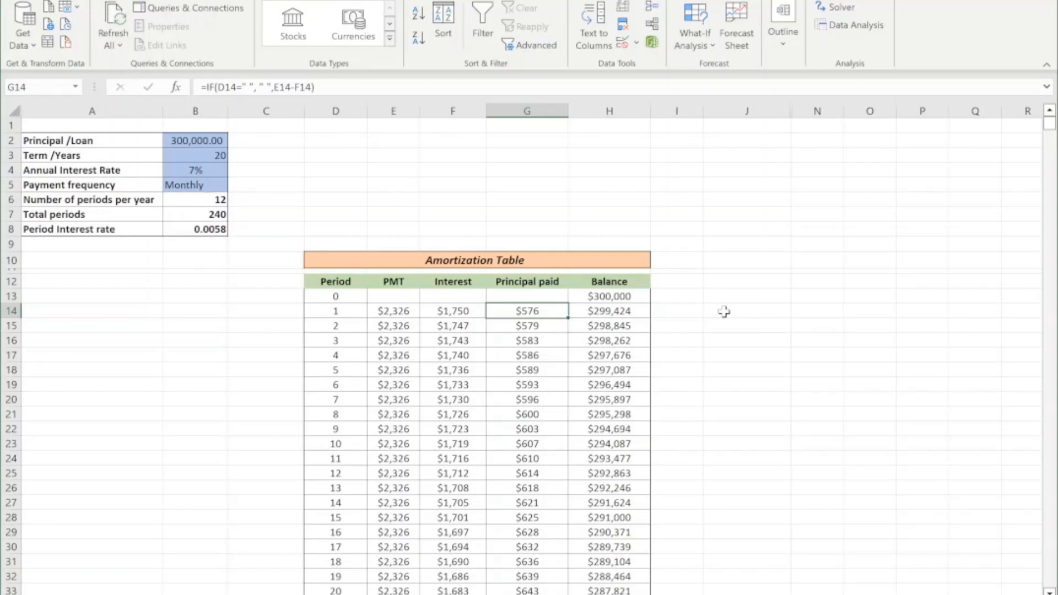
Keep the payment frequency at Monthly and set the loan term in B3 to 12 years.
click(204, 172)
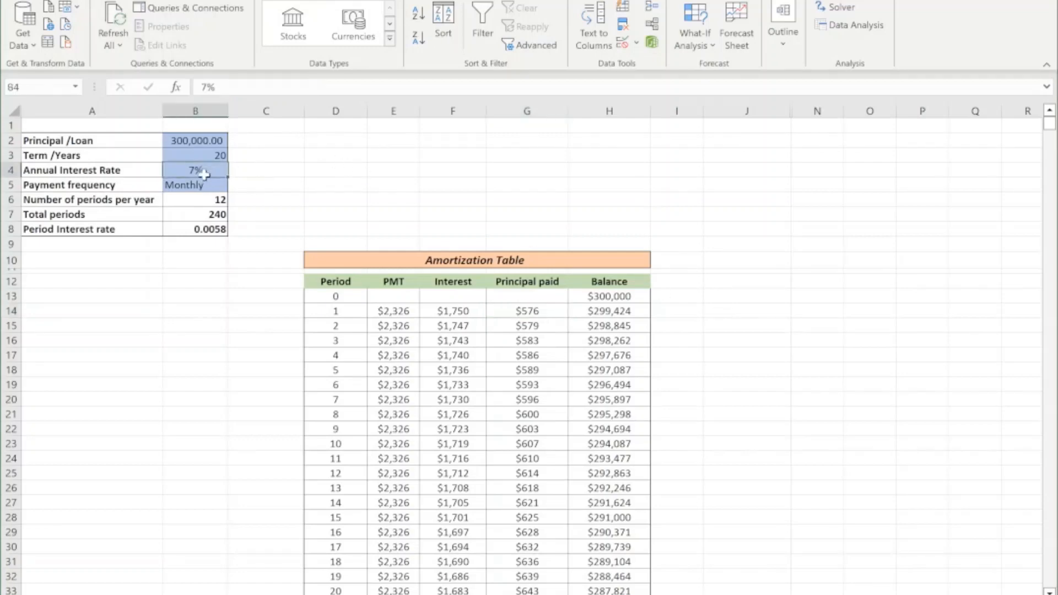
click(211, 185)
click(234, 185)
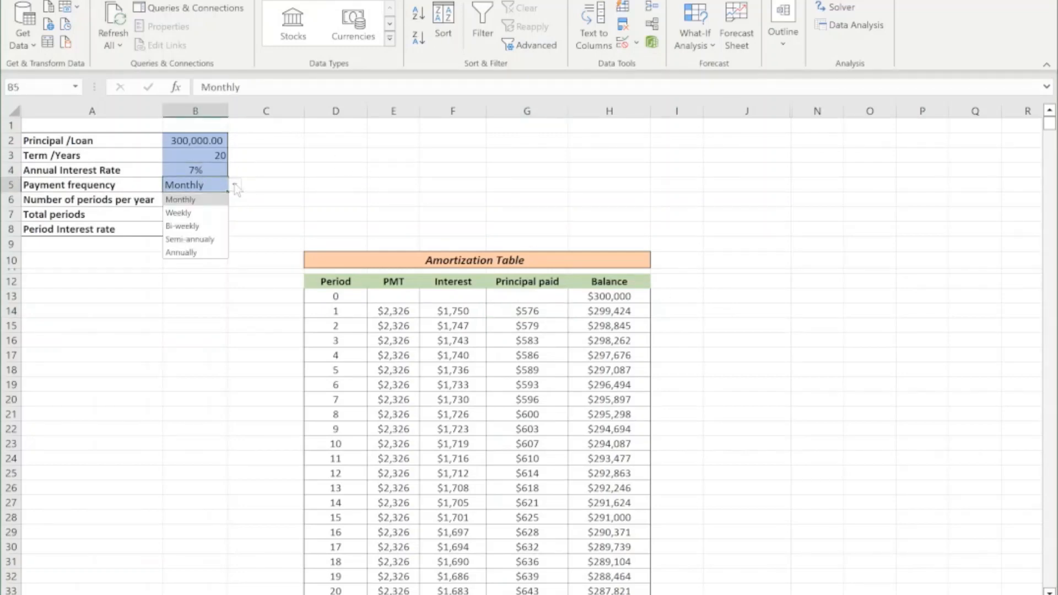
click(210, 199)
click(225, 156)
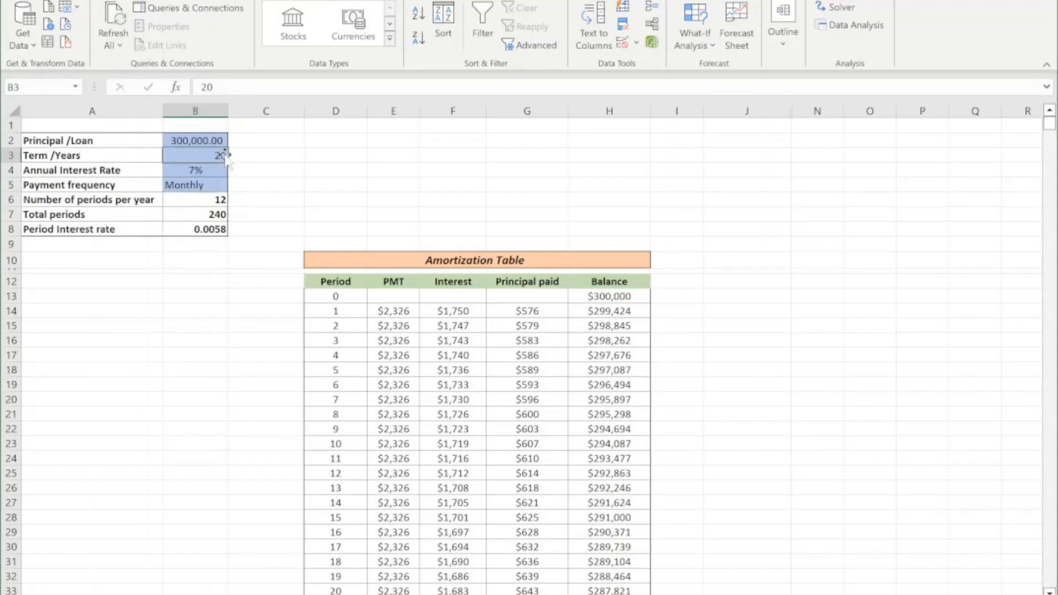
text(1)
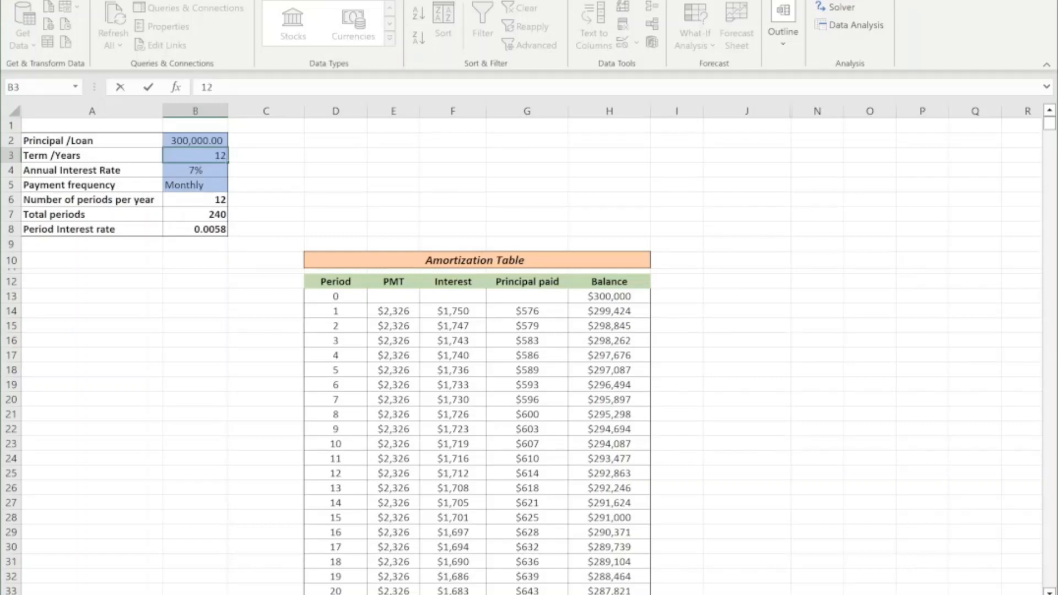
key(Return)
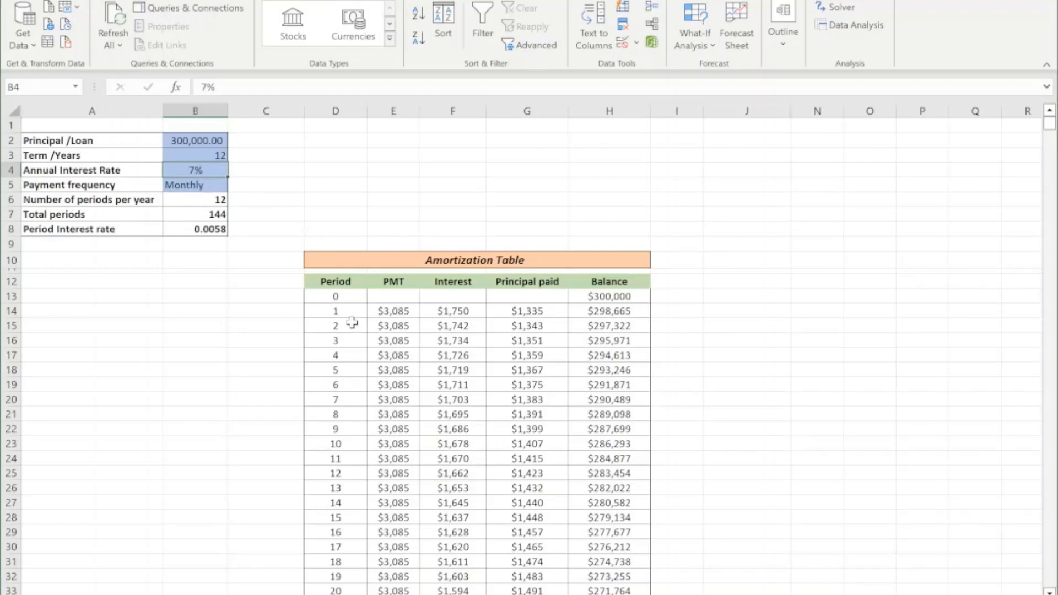
scroll(353, 322, down, 2)
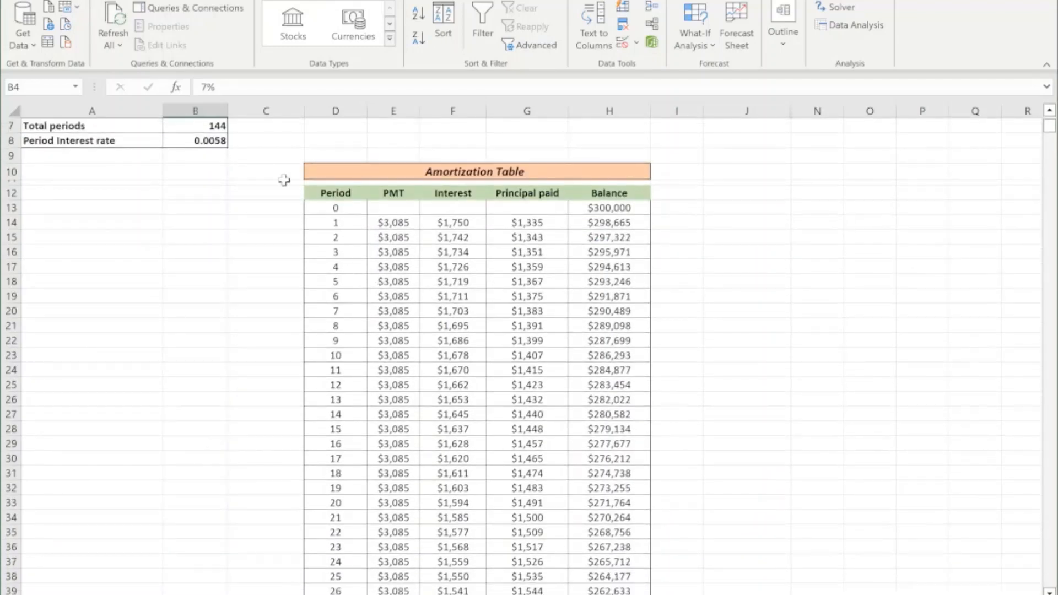